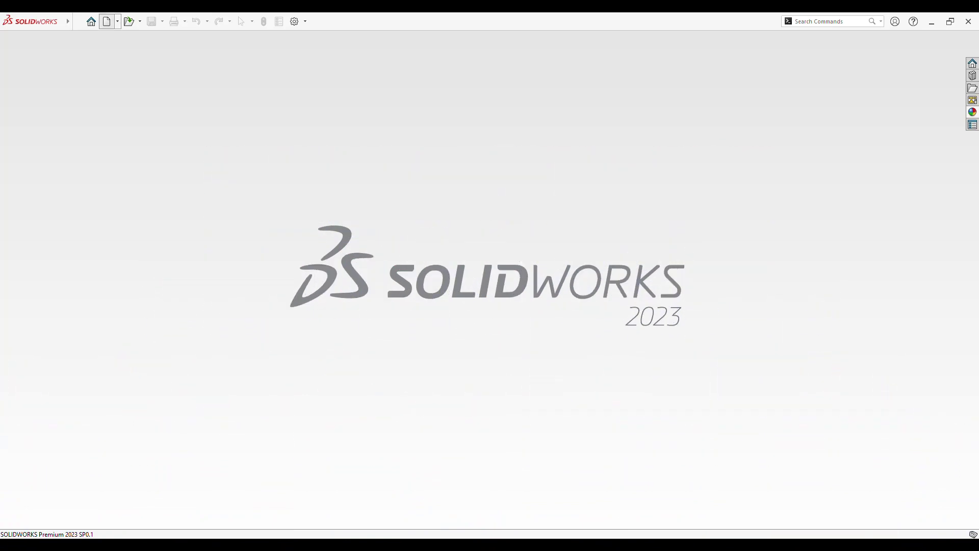
- Create a new part document and begin Sketch1 on the Front Plane
{"action": "left_click", "coordinate": [106, 21]}
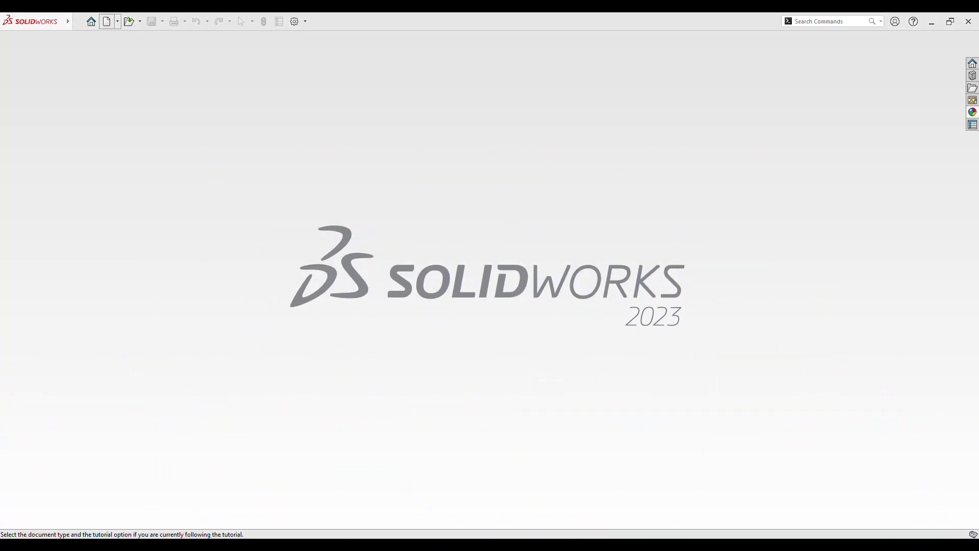
{"action": "key", "text": "Return"}
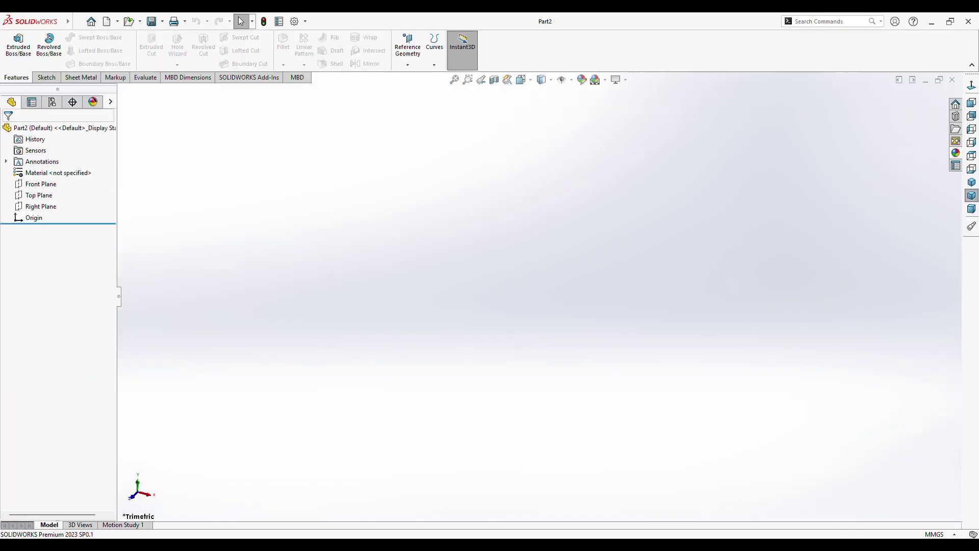
{"action": "left_click", "coordinate": [41, 184]}
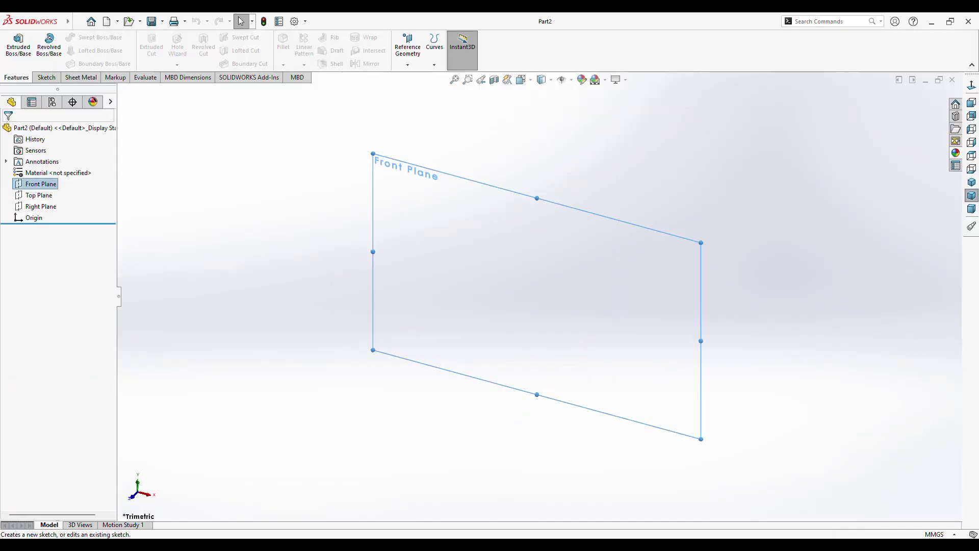
{"action": "left_click", "coordinate": [76, 168]}
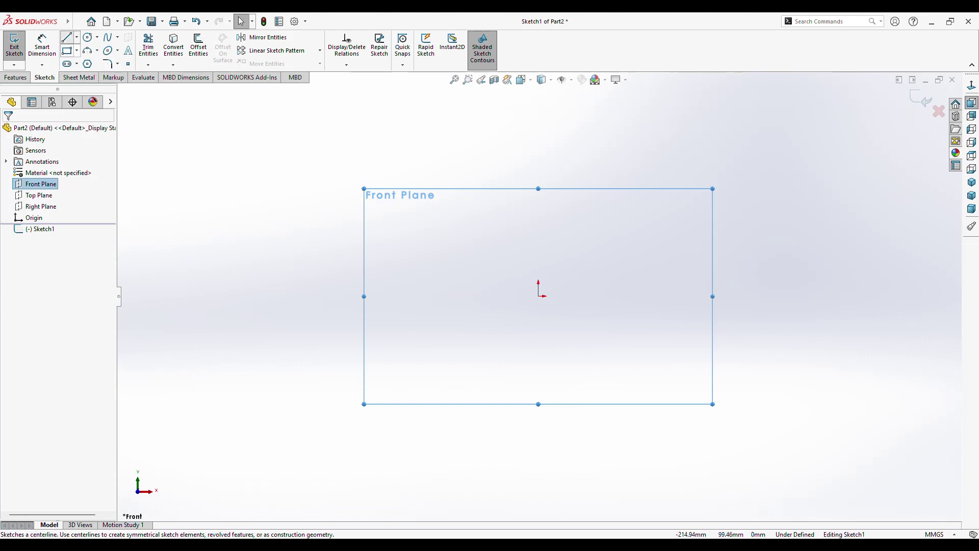
- Draw a vertical centreline rising from the origin
{"action": "left_click", "coordinate": [66, 37]}
{"action": "left_click", "coordinate": [539, 296]}
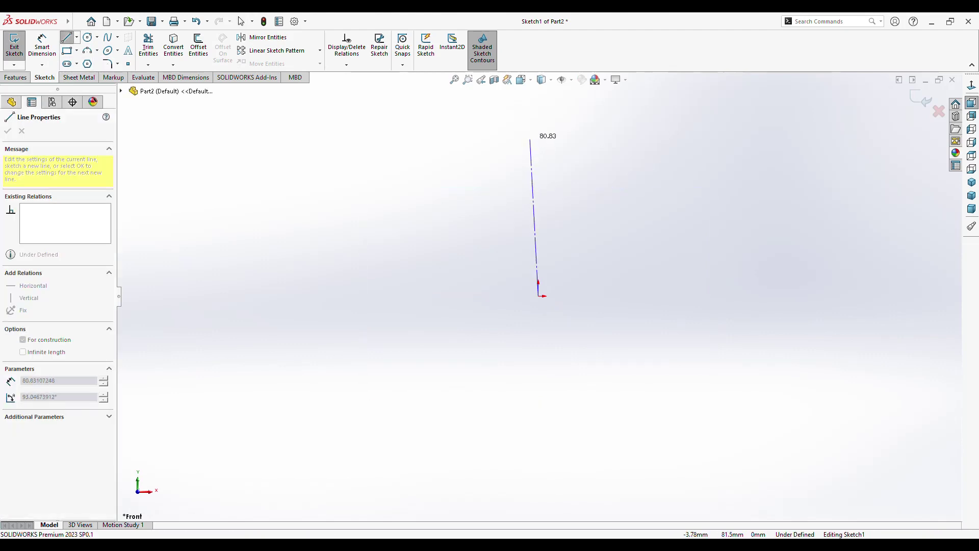
{"action": "left_click", "coordinate": [539, 94]}
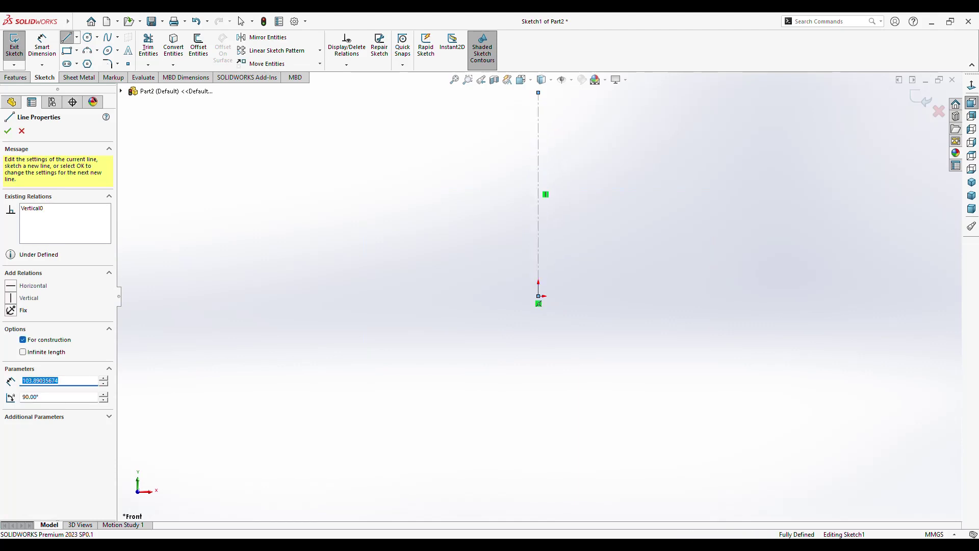
{"action": "key", "text": "Escape"}
{"action": "middle_click_drag", "start_coordinate": [595, 178], "coordinate": [596, 268], "text": "ctrl"}
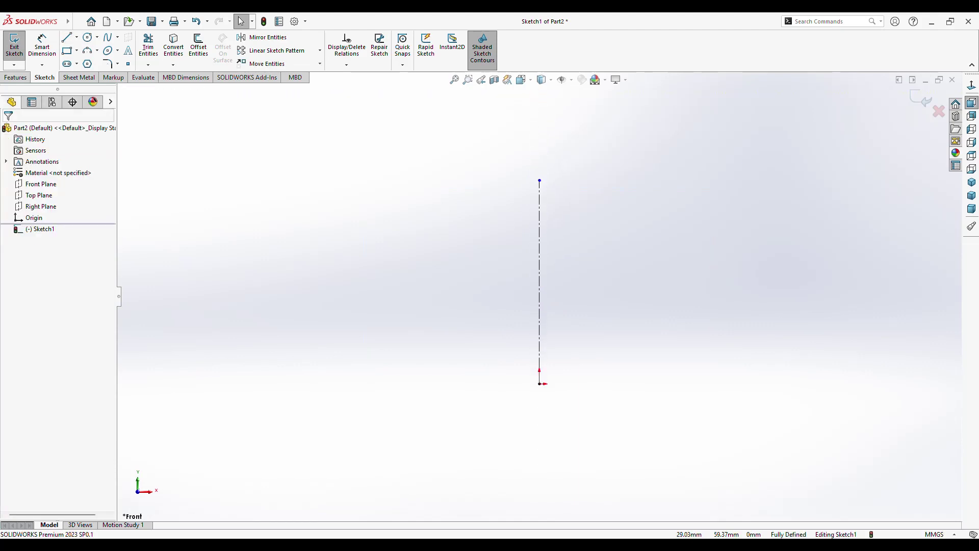
- Dimension the centreline to a length of 320 mm
{"action": "left_click", "coordinate": [42, 46]}
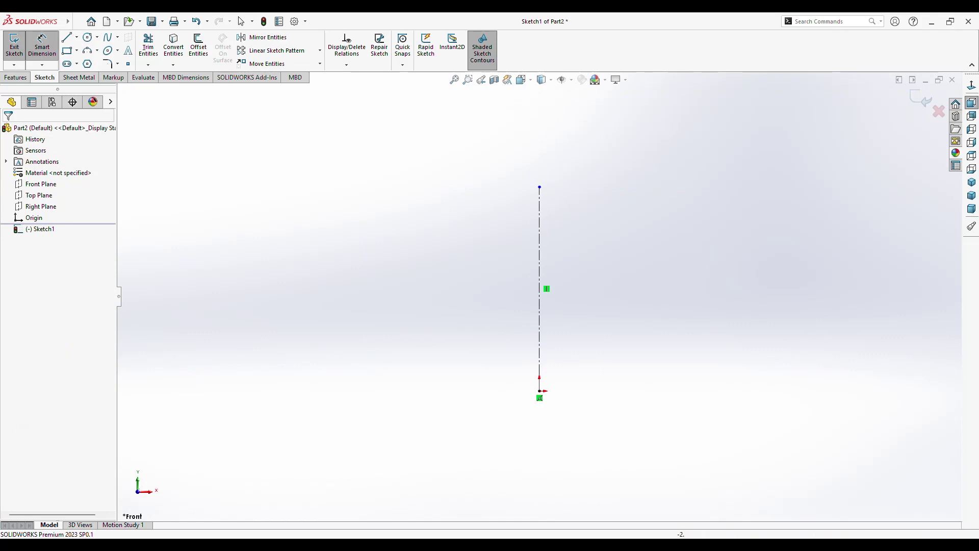
{"action": "left_click", "coordinate": [539, 306]}
{"action": "left_click", "coordinate": [436, 343]}
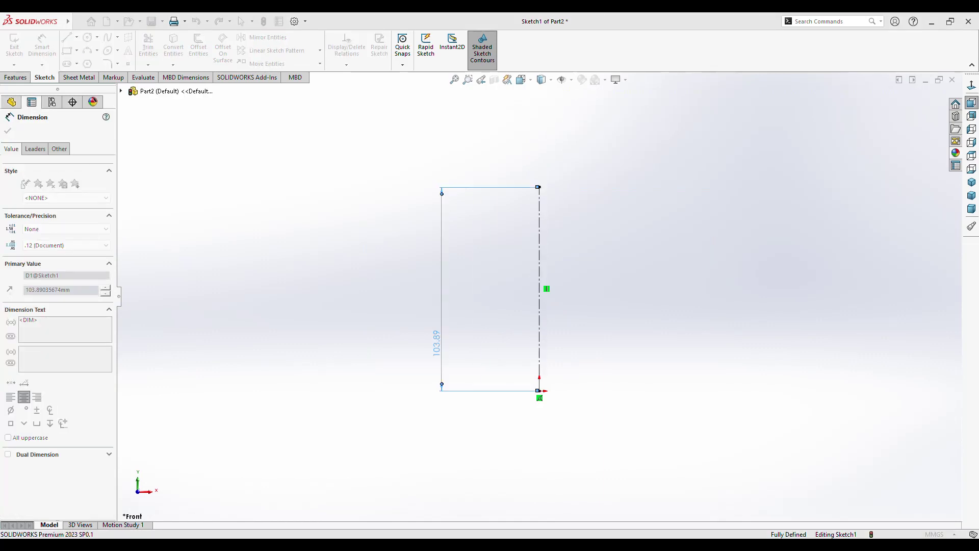
{"action": "type", "text": "320"}
{"action": "key", "text": "Return"}
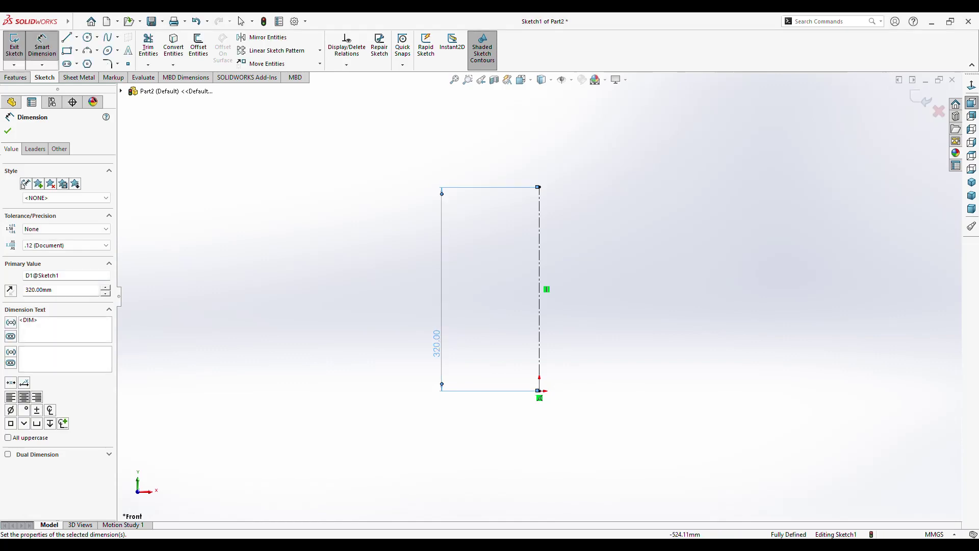
{"action": "key", "text": "Escape"}
- Draw the closed stepped half-profile from the origin up to the centreline top
{"action": "key", "text": "l"}
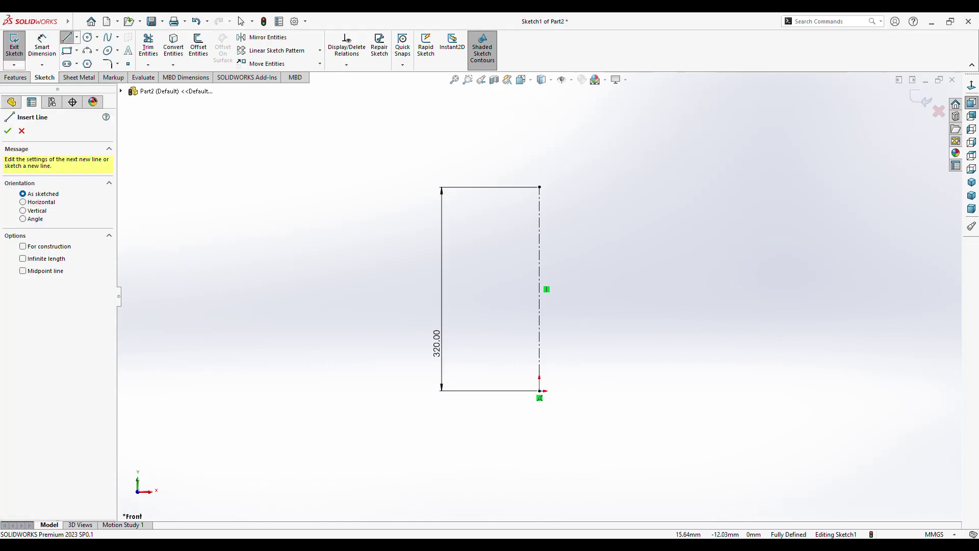
{"action": "left_click", "coordinate": [540, 390]}
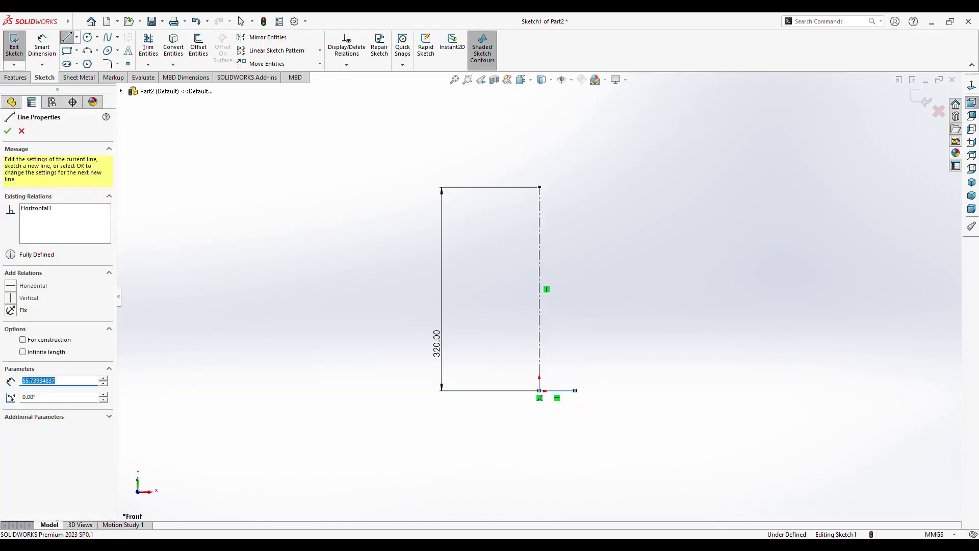
{"action": "left_click", "coordinate": [574, 391]}
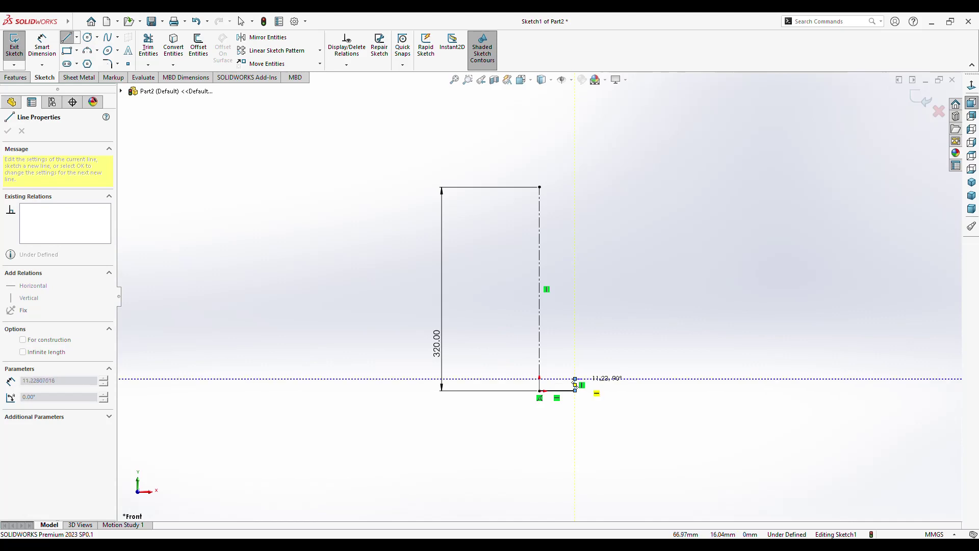
{"action": "left_click", "coordinate": [575, 379]}
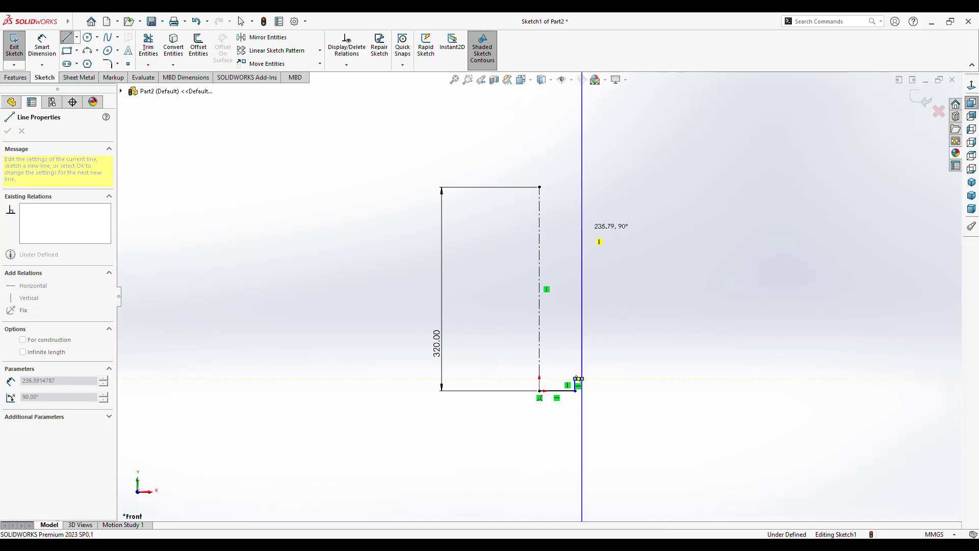
{"action": "double_click", "coordinate": [582, 213]}
{"action": "left_click", "coordinate": [551, 213]}
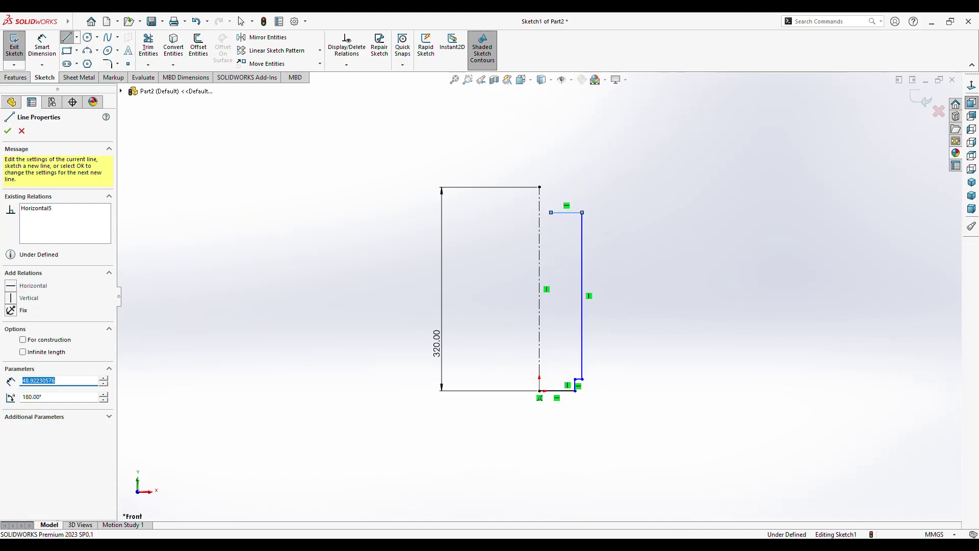
{"action": "double_click", "coordinate": [551, 196]}
{"action": "double_click", "coordinate": [540, 197]}
{"action": "key", "text": "Escape"}
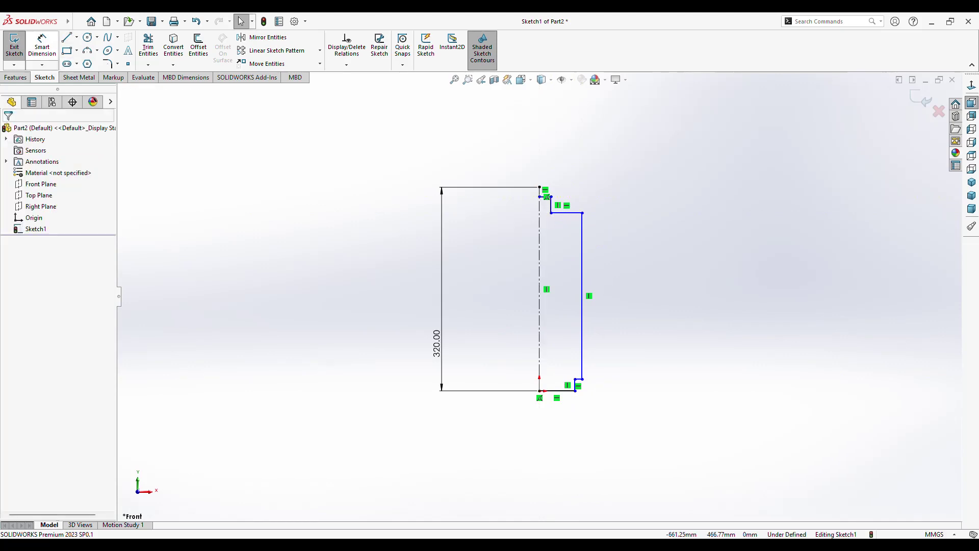
- Dimension the outer wall 35 mm from the centreline and slide the rim step toward the axis
{"action": "left_click", "coordinate": [42, 46]}
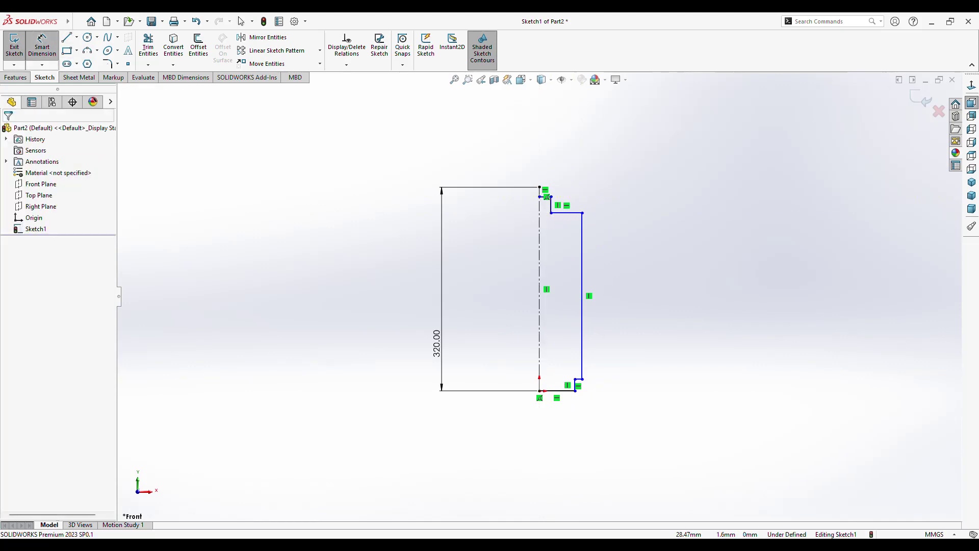
{"action": "left_click", "coordinate": [557, 391]}
{"action": "key", "text": "Escape"}
{"action": "left_click", "coordinate": [583, 296]}
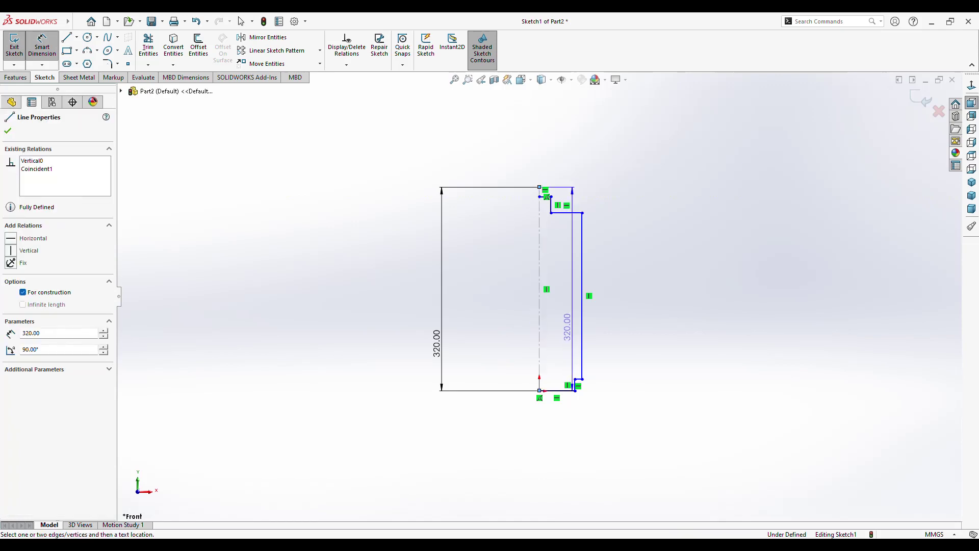
{"action": "left_click", "coordinate": [539, 311]}
{"action": "left_click", "coordinate": [561, 324]}
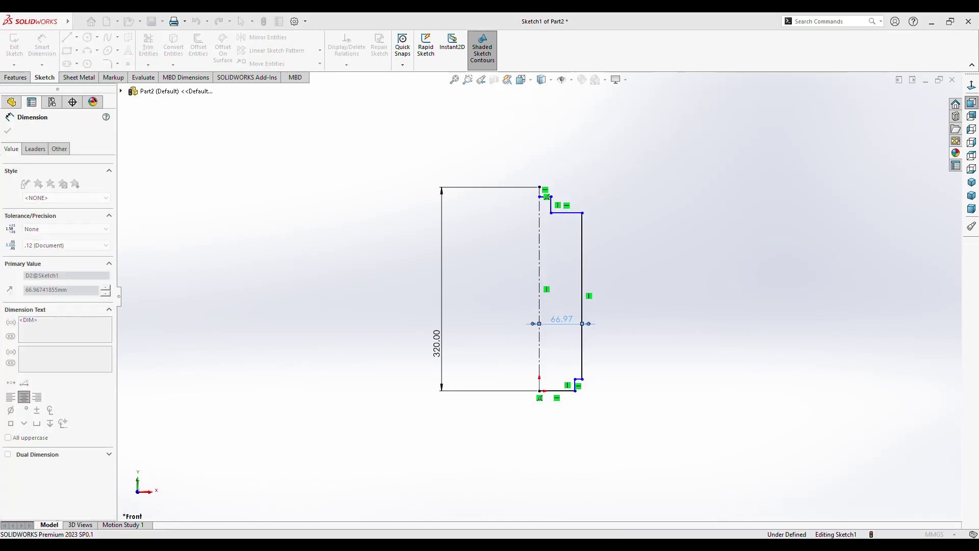
{"action": "type", "text": "35"}
{"action": "key", "text": "Return"}
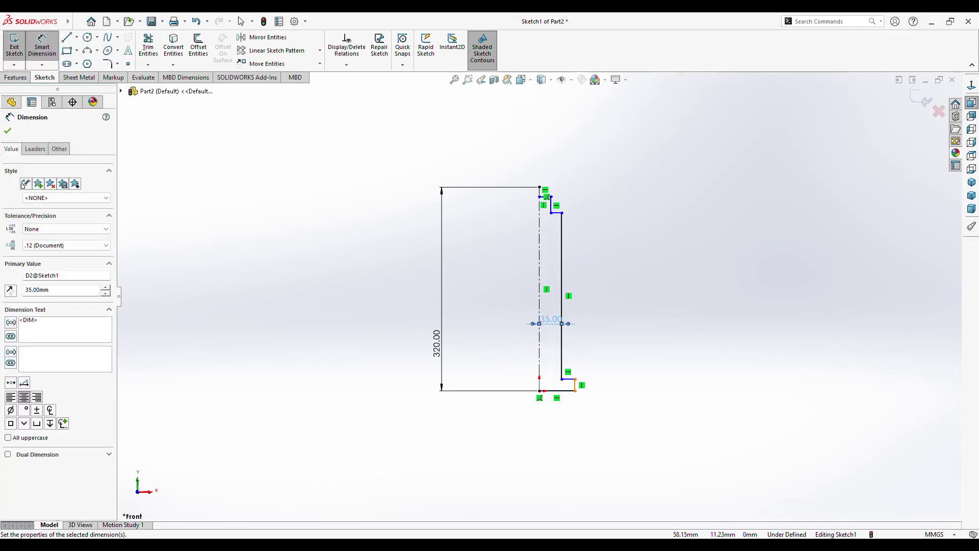
{"action": "left_click", "coordinate": [574, 384]}
{"action": "key", "text": "Escape"}
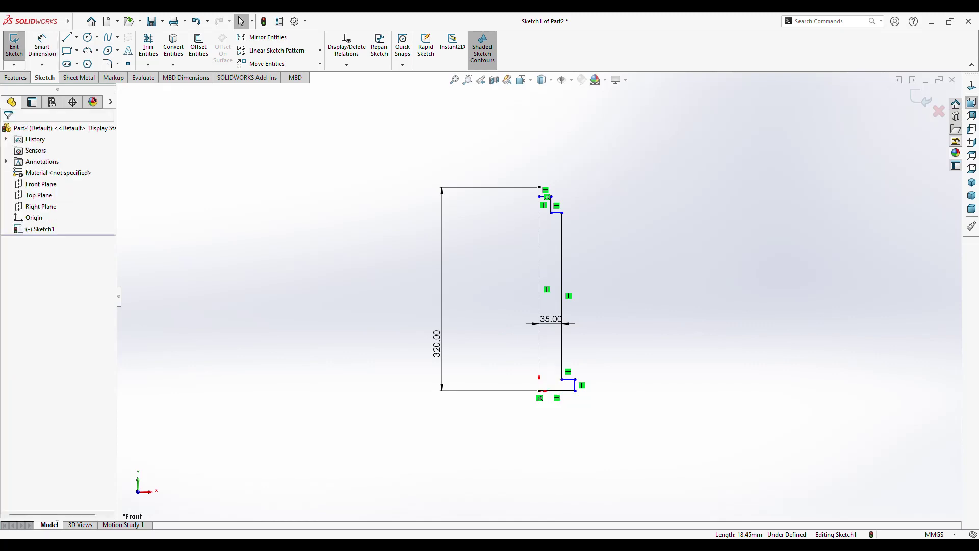
{"action": "left_click_drag", "start_coordinate": [576, 384], "coordinate": [553, 384]}
- Zoom in on the lower rim step and set its width to 2 mm
{"action": "left_click", "coordinate": [468, 79]}
{"action": "left_click_drag", "start_coordinate": [501, 202], "coordinate": [515, 216]}
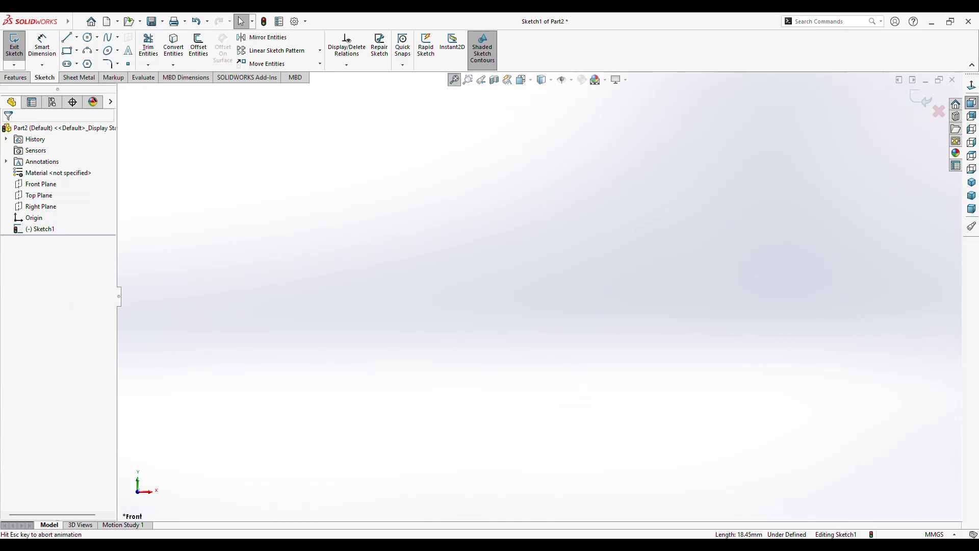
{"action": "left_click", "coordinate": [454, 79]}
{"action": "left_click_drag", "start_coordinate": [545, 107], "coordinate": [570, 154]}
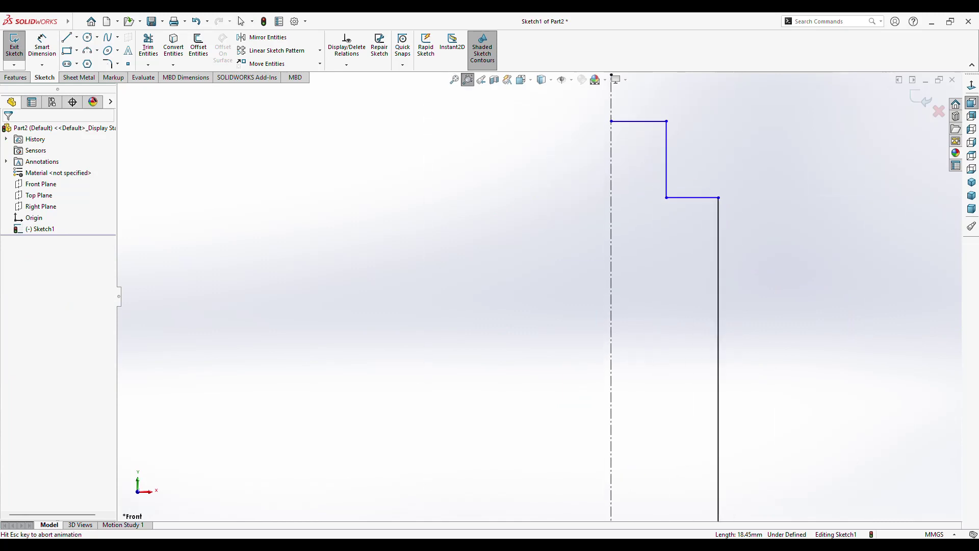
{"action": "left_click", "coordinate": [455, 79]}
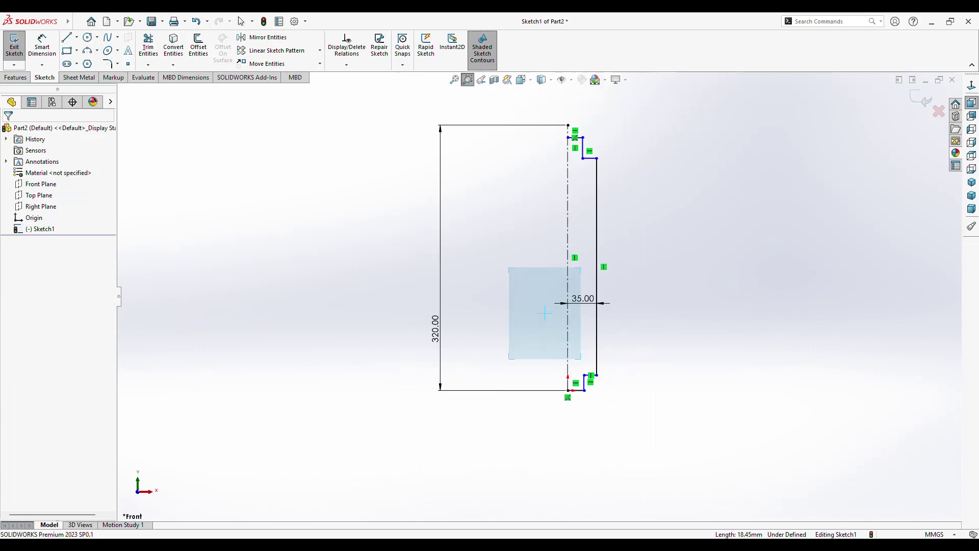
{"action": "left_click_drag", "start_coordinate": [509, 266], "coordinate": [642, 438]}
{"action": "left_click", "coordinate": [241, 20]}
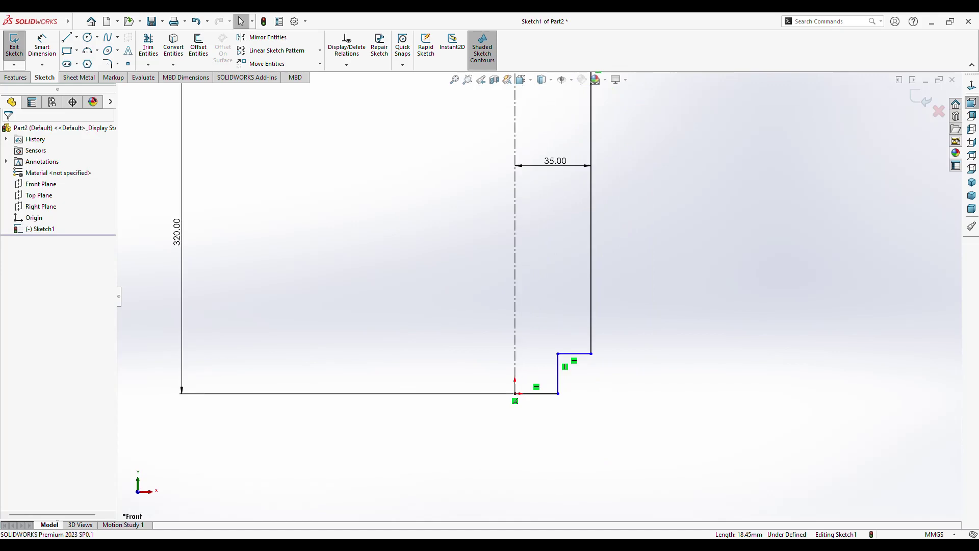
{"action": "left_click", "coordinate": [42, 44]}
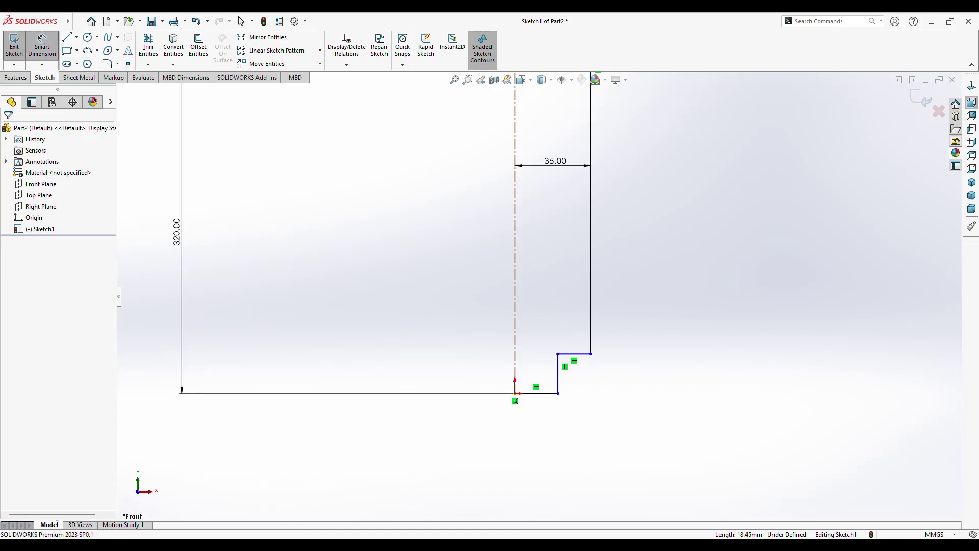
{"action": "left_click", "coordinate": [537, 393]}
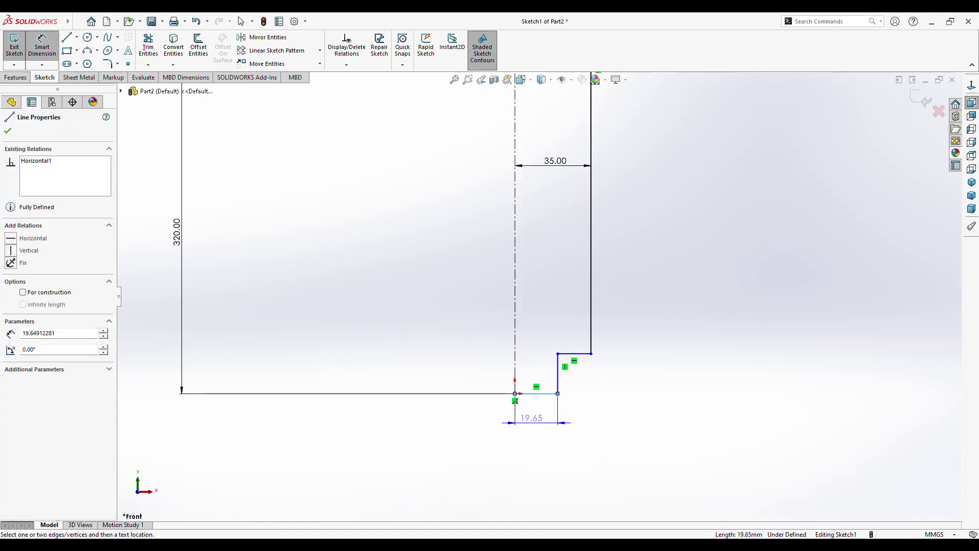
{"action": "key", "text": "Escape"}
{"action": "left_click", "coordinate": [574, 353]}
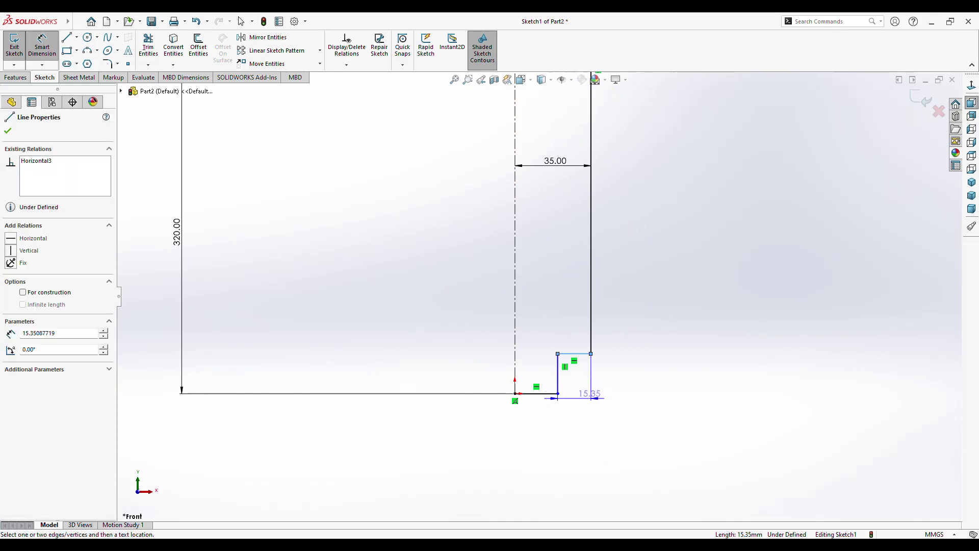
{"action": "left_click", "coordinate": [606, 377]}
{"action": "type", "text": "2"}
{"action": "key", "text": "Return"}
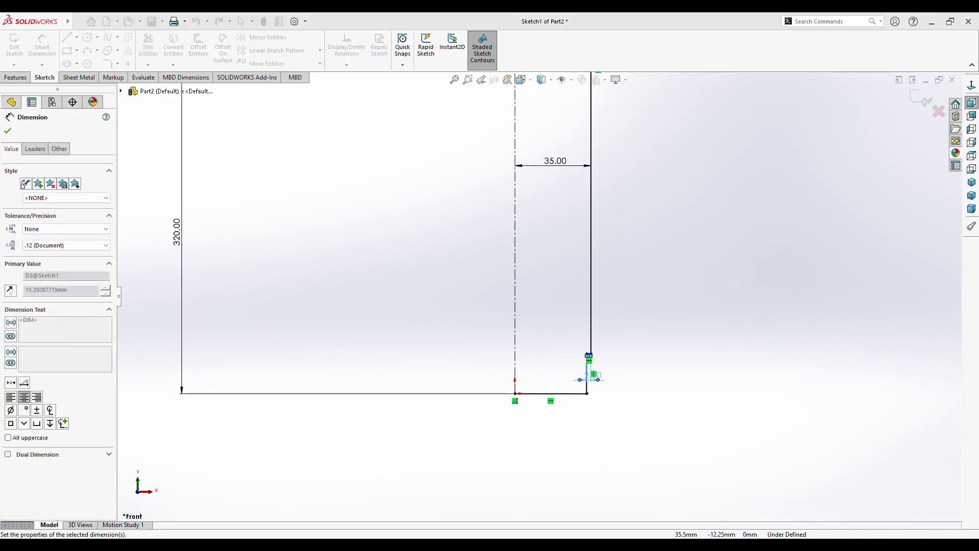
- Set the bottom step's vertical height to 2 mm
{"action": "left_click", "coordinate": [588, 378]}
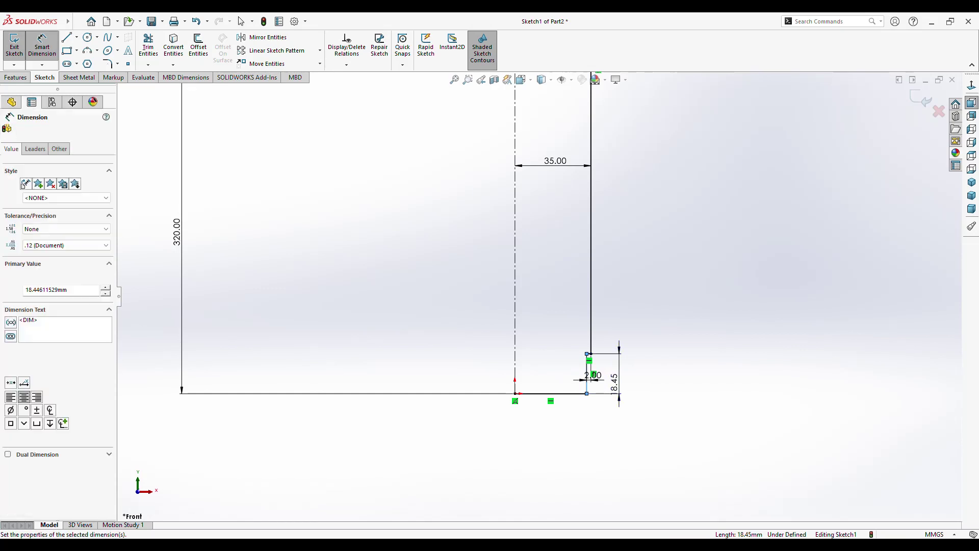
{"action": "type", "text": "2"}
{"action": "key", "text": "Return"}
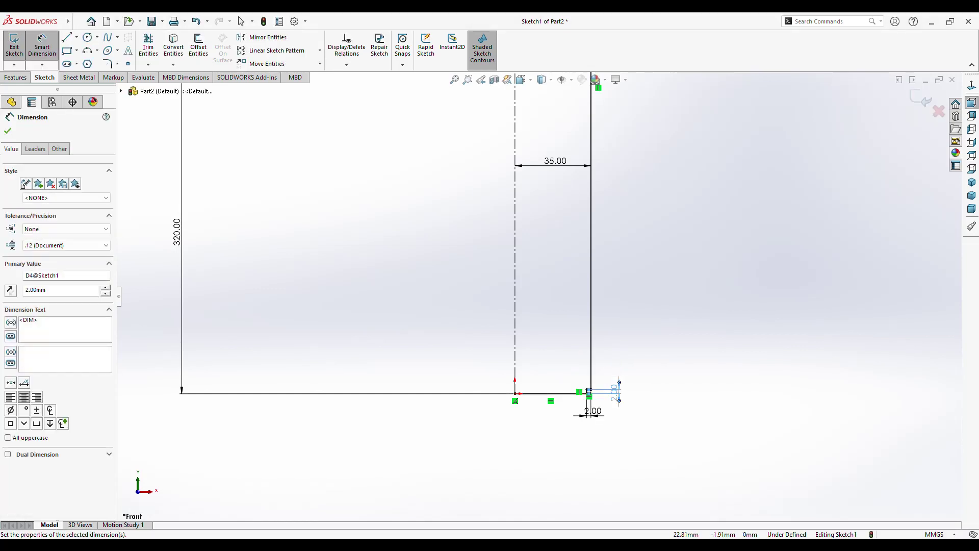
{"action": "left_click", "coordinate": [568, 393]}
{"action": "key", "text": "Escape"}
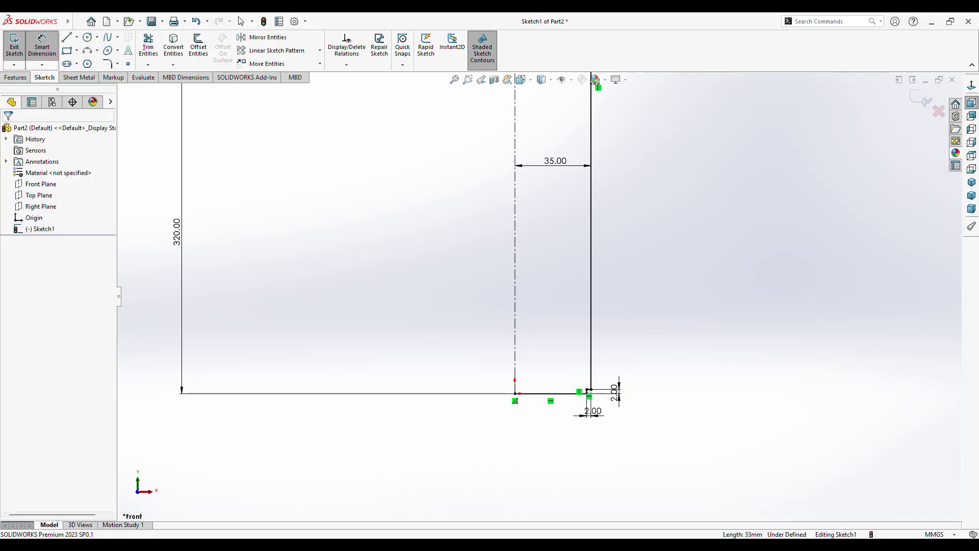
{"action": "key", "text": "ctrl+Down"}
{"action": "key", "text": "ctrl+Down"}
{"action": "key", "text": "ctrl+Down"}
{"action": "key", "text": "ctrl+Down"}
{"action": "key", "text": "ctrl+Down"}
{"action": "key", "text": "ctrl+Down"}
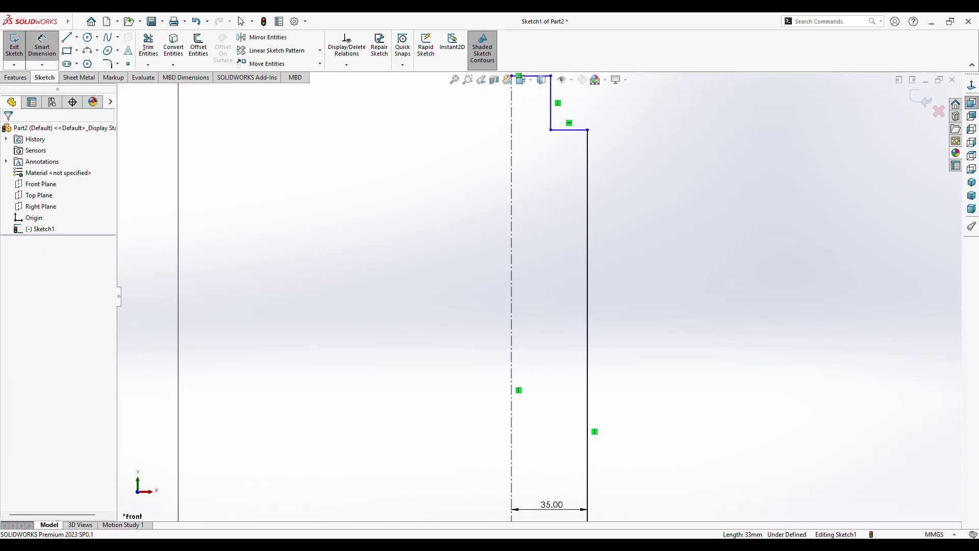
{"action": "key", "text": "ctrl+Down"}
{"action": "key", "text": "ctrl+Down"}
- Dimension the top boss step 8 mm wide and 12 mm tall
{"action": "left_click", "coordinate": [535, 193]}
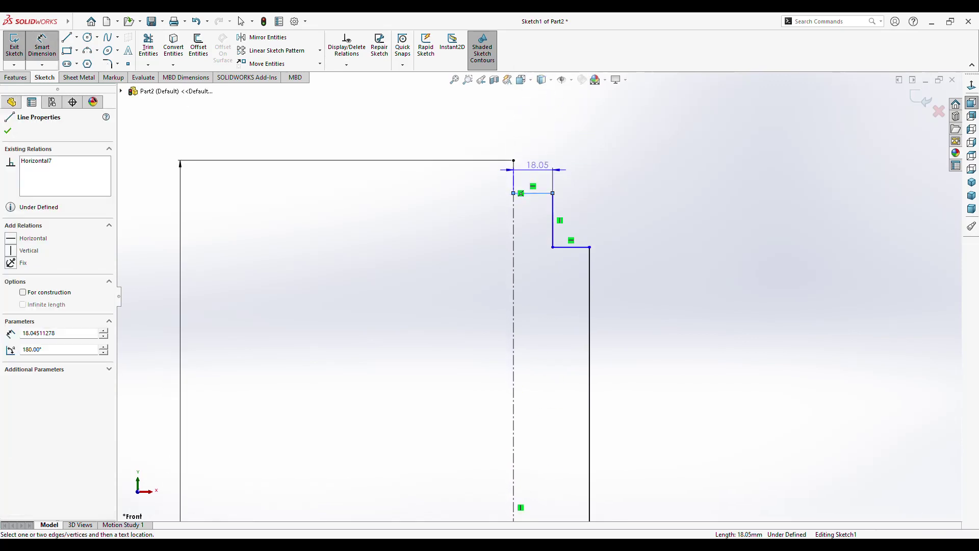
{"action": "left_click", "coordinate": [536, 166]}
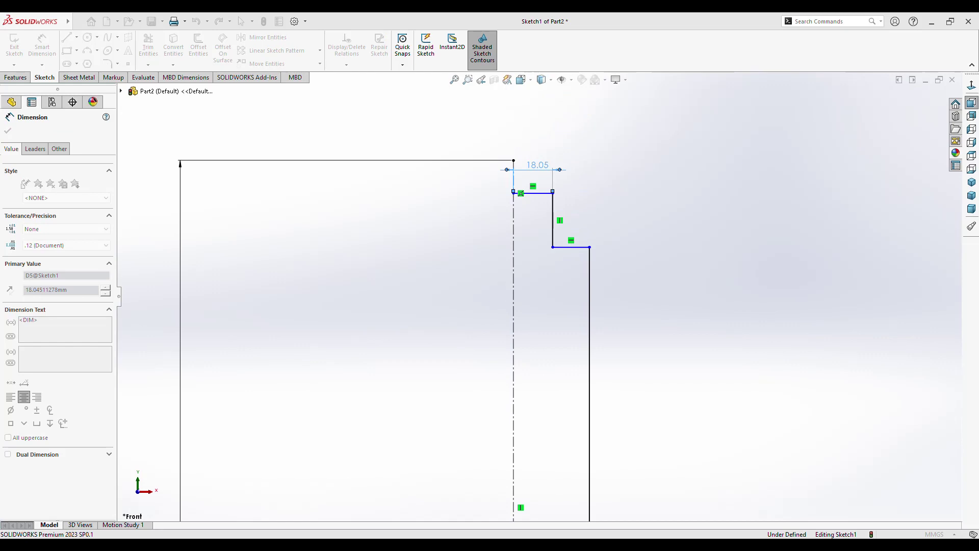
{"action": "type", "text": "8"}
{"action": "key", "text": "Return"}
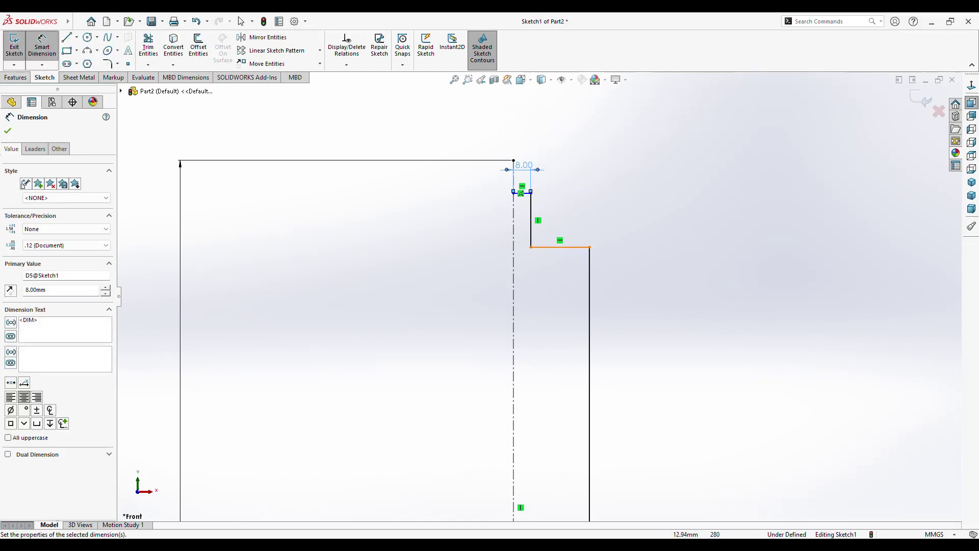
{"action": "left_click", "coordinate": [531, 219]}
{"action": "left_click", "coordinate": [592, 207]}
{"action": "type", "text": "12"}
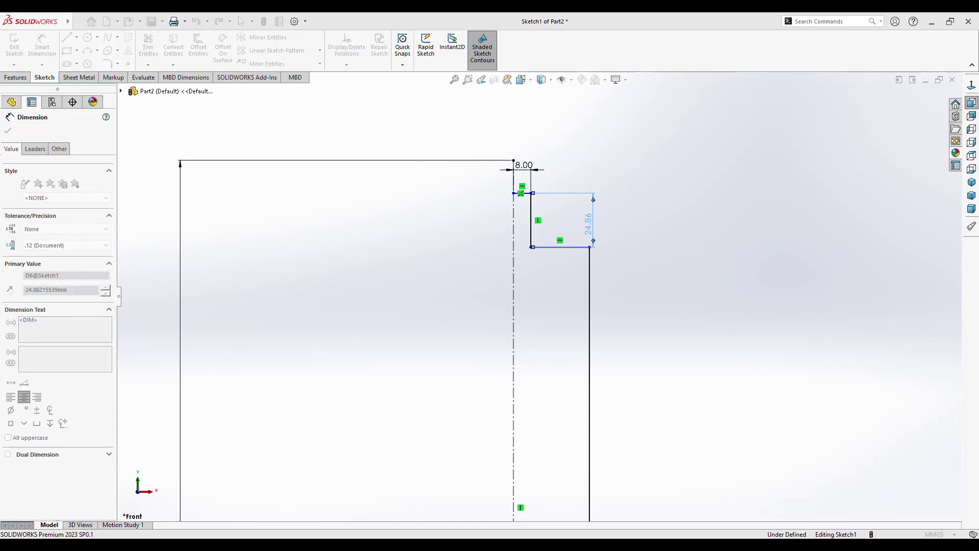
{"action": "key", "text": "Return"}
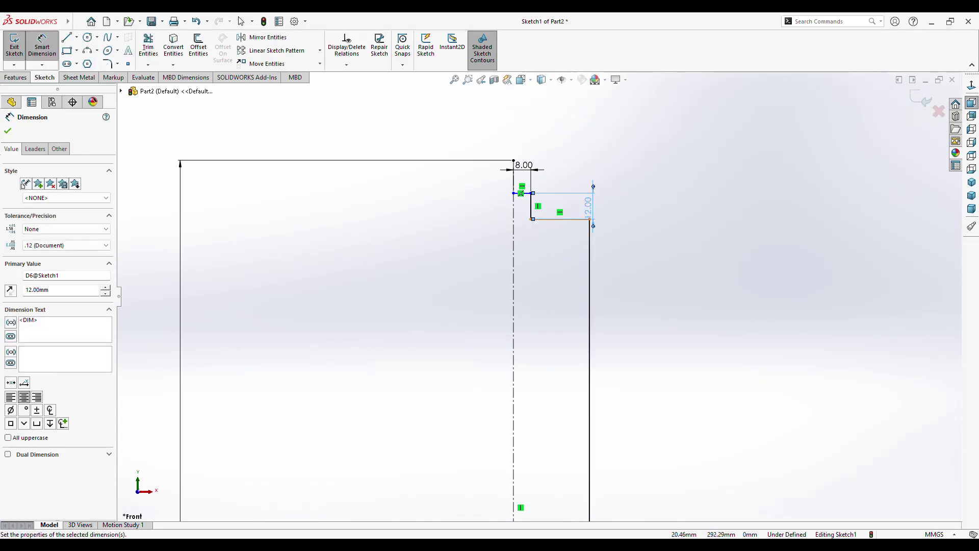
{"action": "left_click", "coordinate": [560, 220]}
{"action": "key", "text": "Escape"}
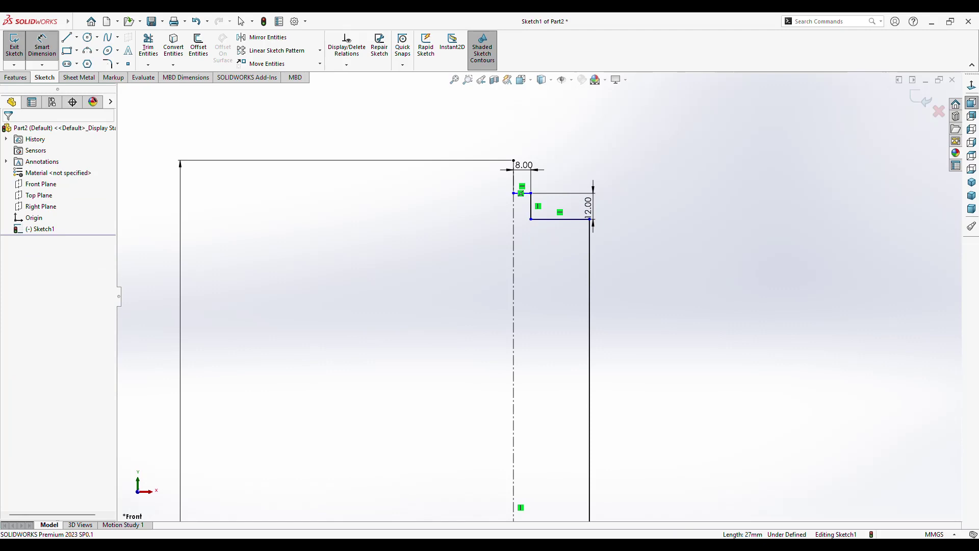
{"action": "left_click", "coordinate": [560, 220]}
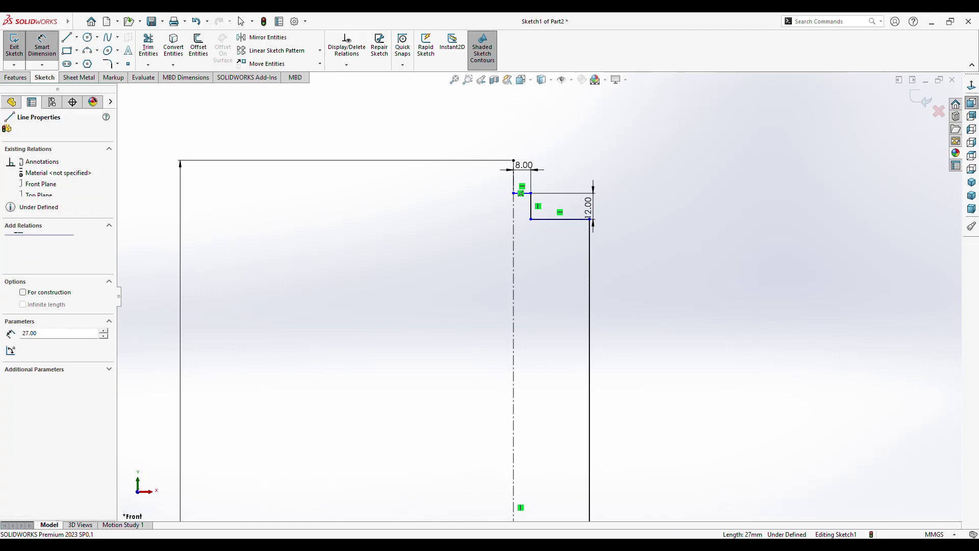
{"action": "key", "text": "Escape"}
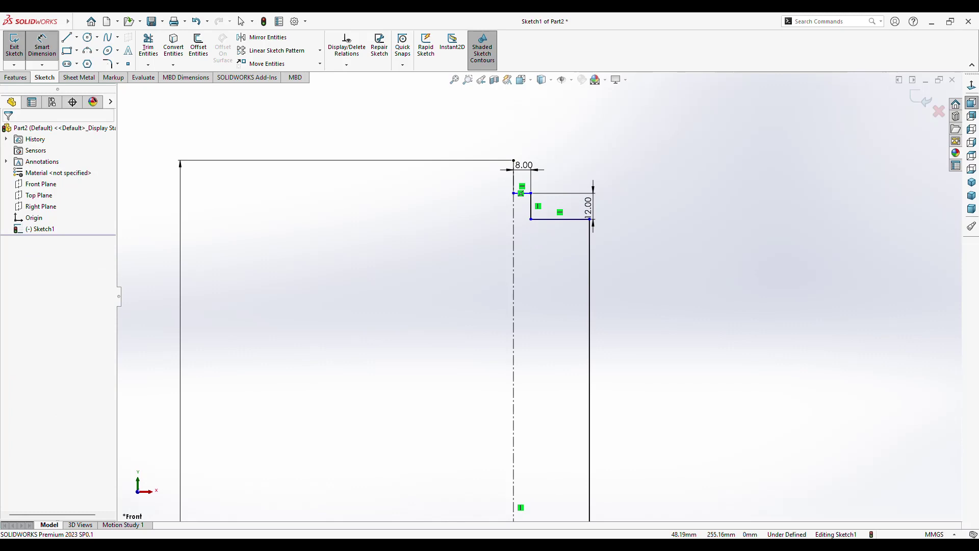
- Add a 304 mm vertical height dimension from the top corner, fully defining the sketch
{"action": "key", "text": "ctrl+Up"}
{"action": "key", "text": "ctrl+Up"}
{"action": "key", "text": "ctrl+Up"}
{"action": "key", "text": "ctrl+Up"}
{"action": "key", "text": "ctrl+Up"}
{"action": "key", "text": "ctrl+Up"}
{"action": "key", "text": "ctrl+Up"}
{"action": "key", "text": "ctrl+Up"}
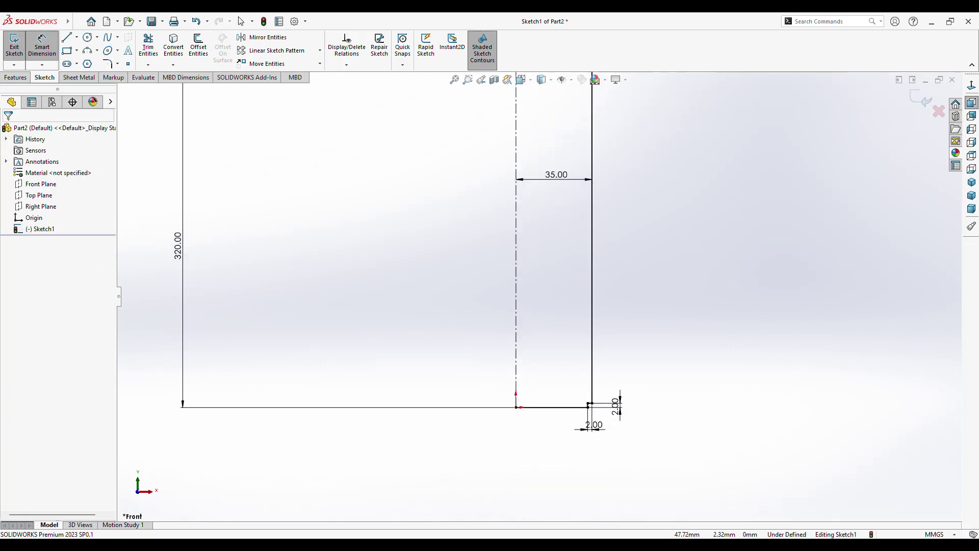
{"action": "key", "text": "ctrl+Down"}
{"action": "key", "text": "ctrl+Down"}
{"action": "key", "text": "ctrl+Down"}
{"action": "key", "text": "ctrl+Down"}
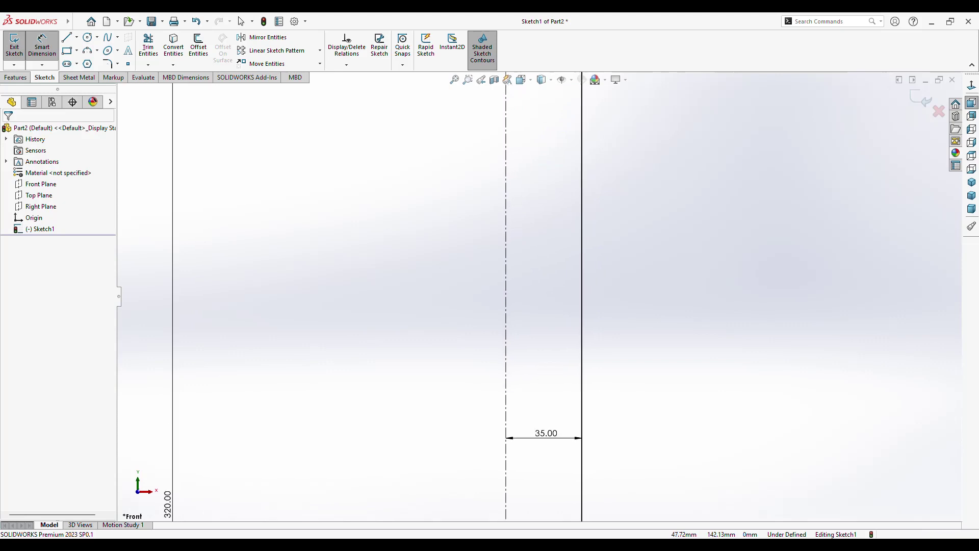
{"action": "key", "text": "ctrl+Down"}
{"action": "key", "text": "ctrl+Down"}
{"action": "key", "text": "ctrl+Down"}
{"action": "middle_click_drag", "start_coordinate": [510, 212], "coordinate": [514, 188], "text": "ctrl"}
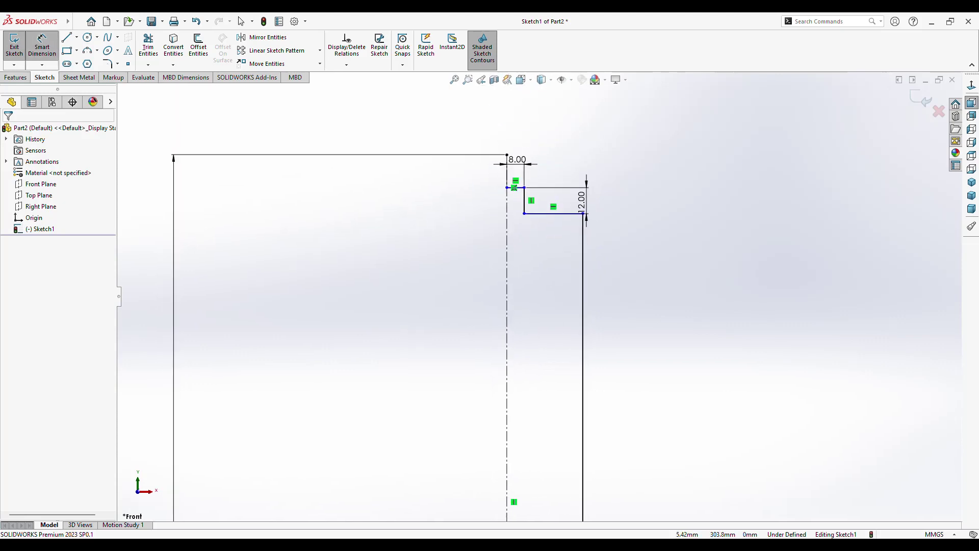
{"action": "left_click", "coordinate": [514, 188]}
{"action": "left_click", "coordinate": [528, 213]}
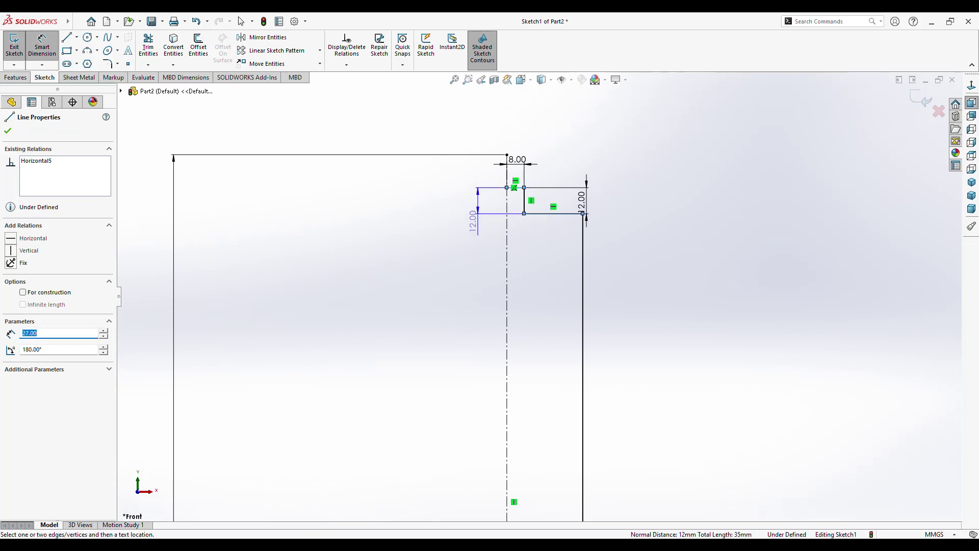
{"action": "key", "text": "Escape"}
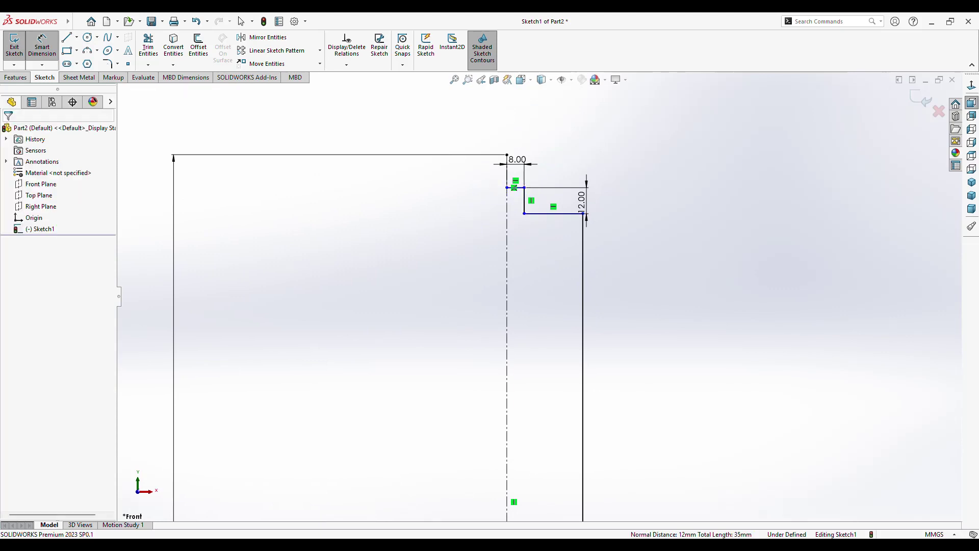
{"action": "left_click", "coordinate": [514, 188]}
{"action": "mouse_move", "coordinate": [514, 188]}
{"action": "middle_mouse_down", "text": "ctrl"}
{"action": "mouse_move", "coordinate": [524, 291]}
{"action": "mouse_move", "coordinate": [531, 133]}
{"action": "middle_mouse_up", "text": "ctrl"}
{"action": "mouse_move", "coordinate": [530, 459]}
{"action": "middle_mouse_down", "text": "ctrl"}
{"action": "mouse_move", "coordinate": [541, 176]}
{"action": "mouse_move", "coordinate": [548, 316]}
{"action": "middle_mouse_up", "text": "ctrl"}
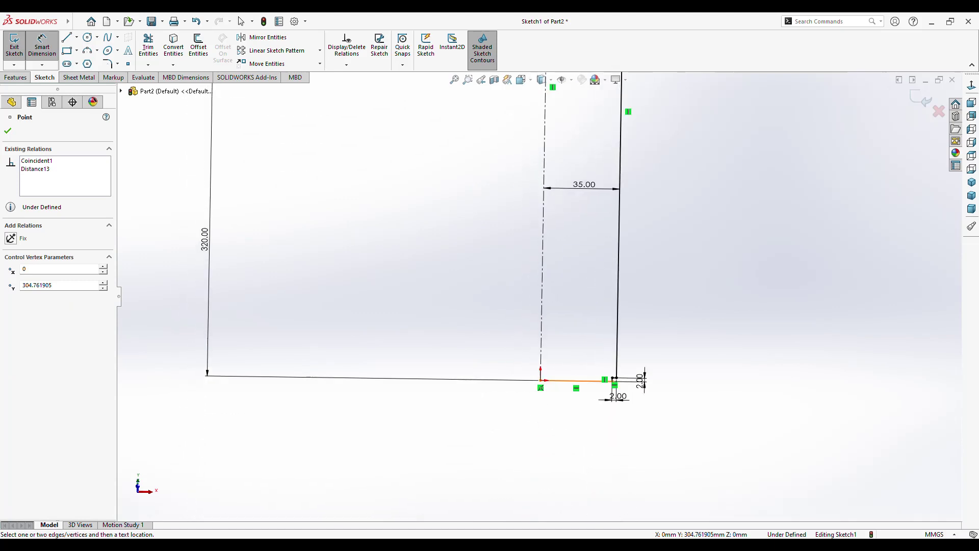
{"action": "left_click", "coordinate": [478, 308]}
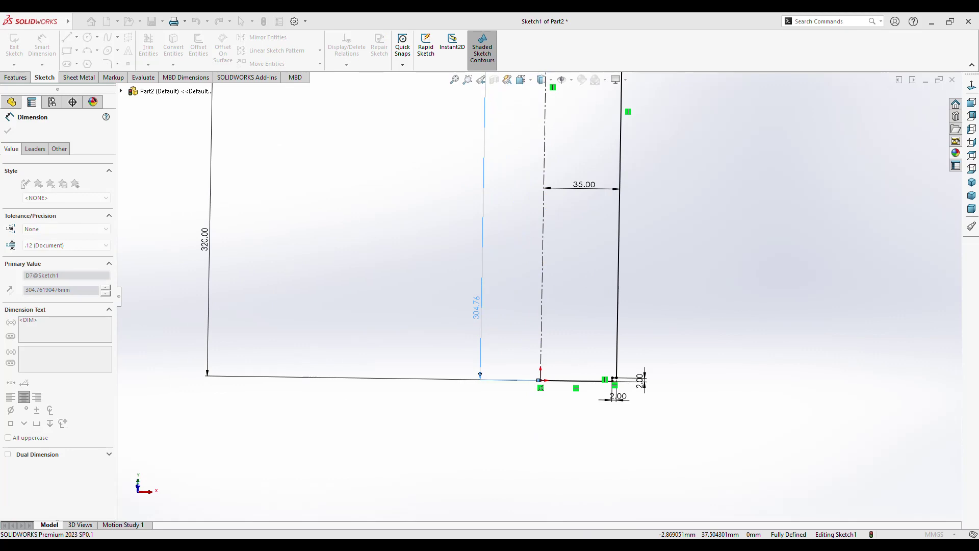
{"action": "key", "text": "Return"}
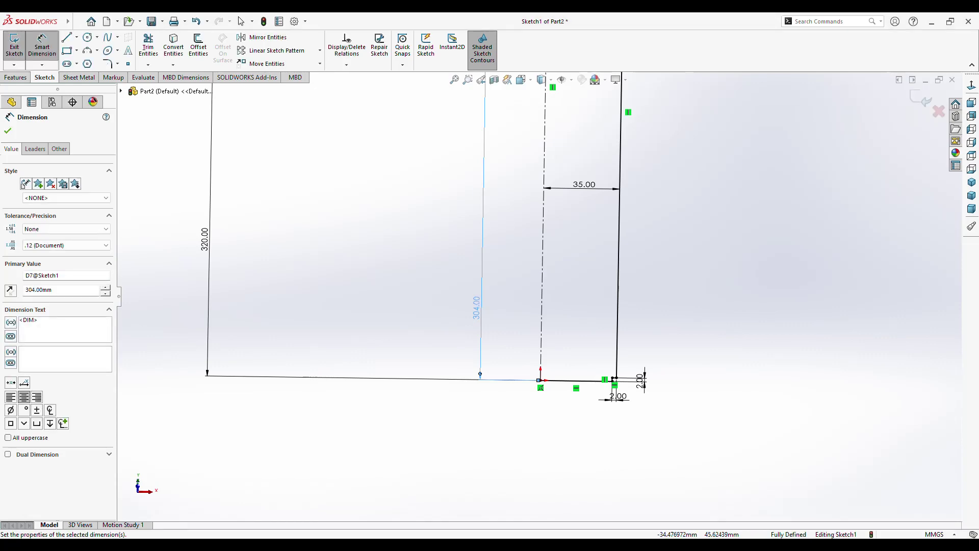
{"action": "key", "text": "Escape"}
- View the sketch from the front and move the bottom 2 mm dimension clear of the geometry
{"action": "key", "text": "f"}
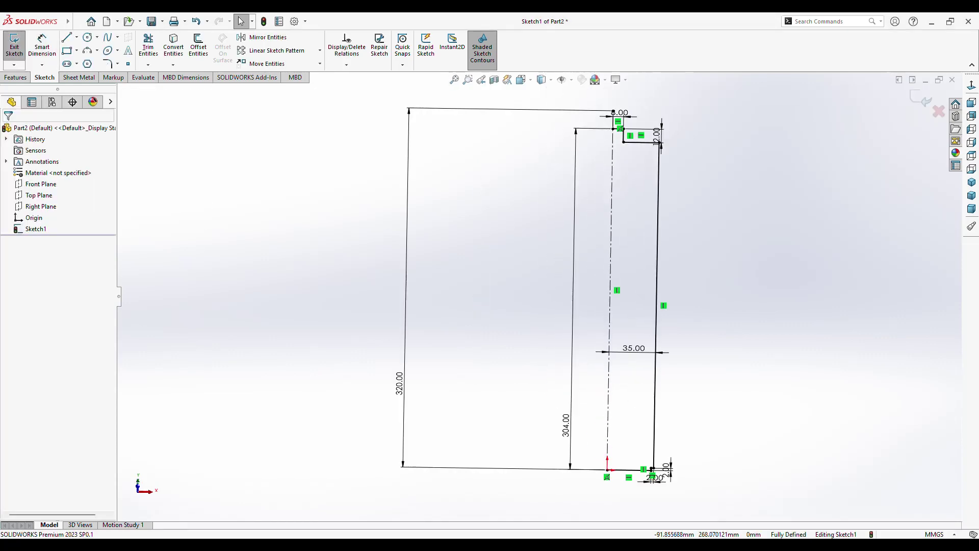
{"action": "mouse_move", "coordinate": [677, 240]}
{"action": "middle_mouse_down", "text": "ctrl"}
{"action": "mouse_move", "coordinate": [585, 218]}
{"action": "mouse_move", "coordinate": [556, 246]}
{"action": "middle_mouse_up", "text": "ctrl"}
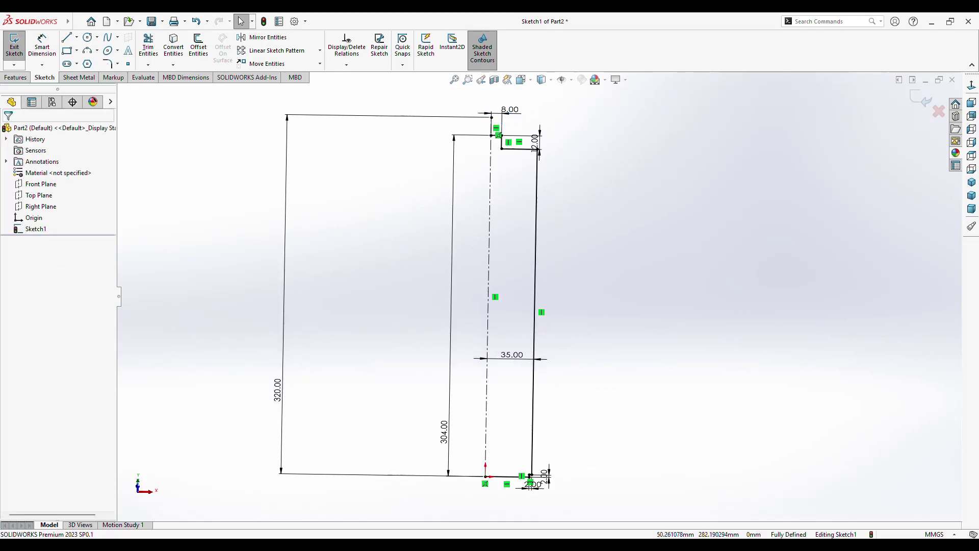
{"action": "left_click", "coordinate": [972, 102]}
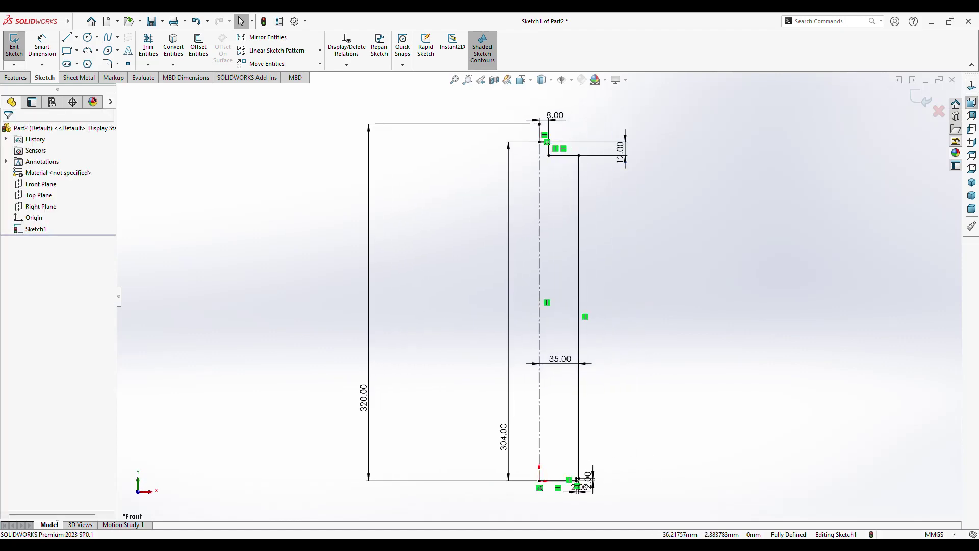
{"action": "left_click_drag", "start_coordinate": [580, 478], "coordinate": [637, 480]}
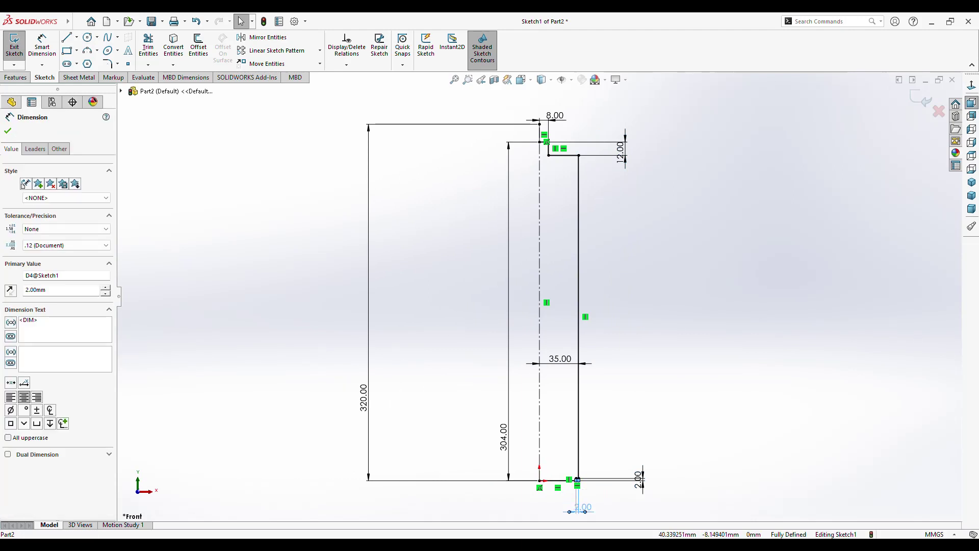
{"action": "key", "text": "Escape"}
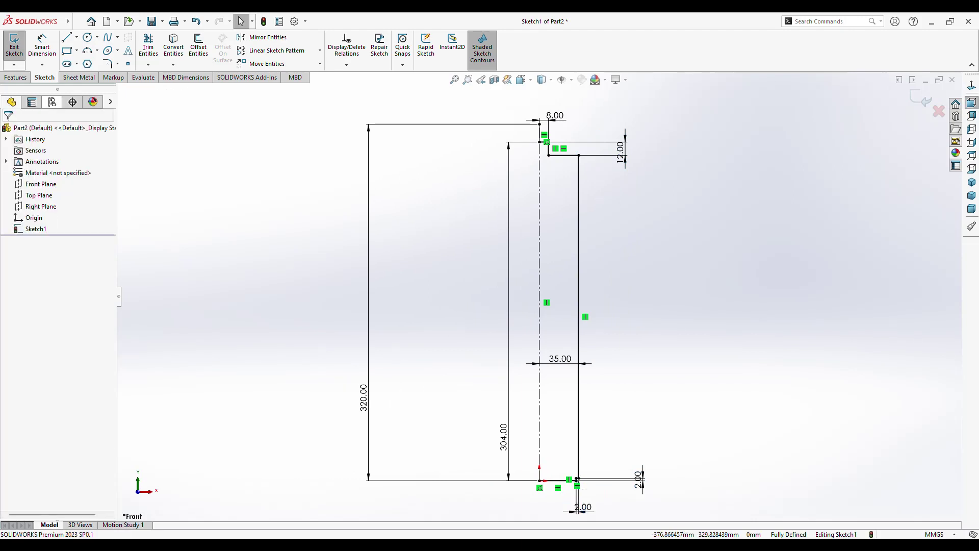
{"action": "left_click", "coordinate": [15, 77]}
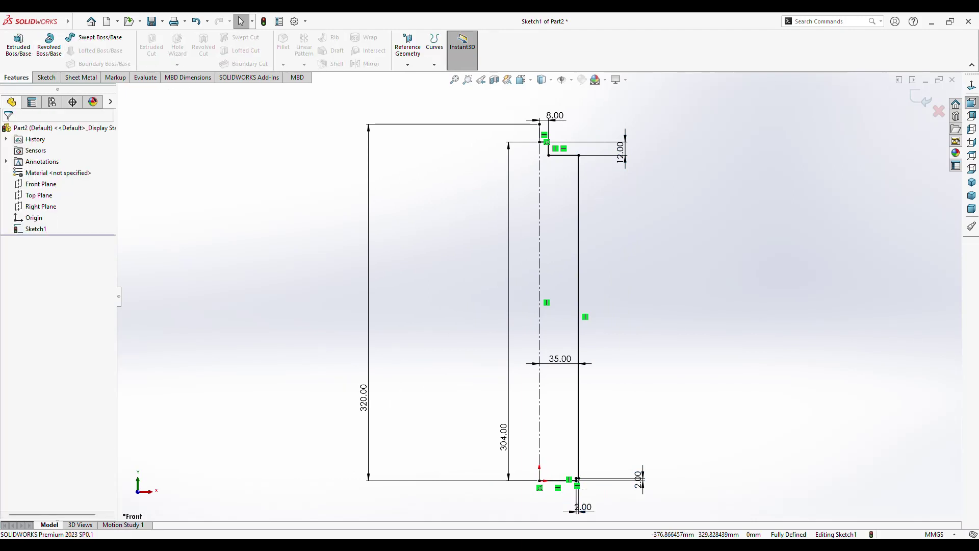
{"action": "left_click", "coordinate": [49, 45]}
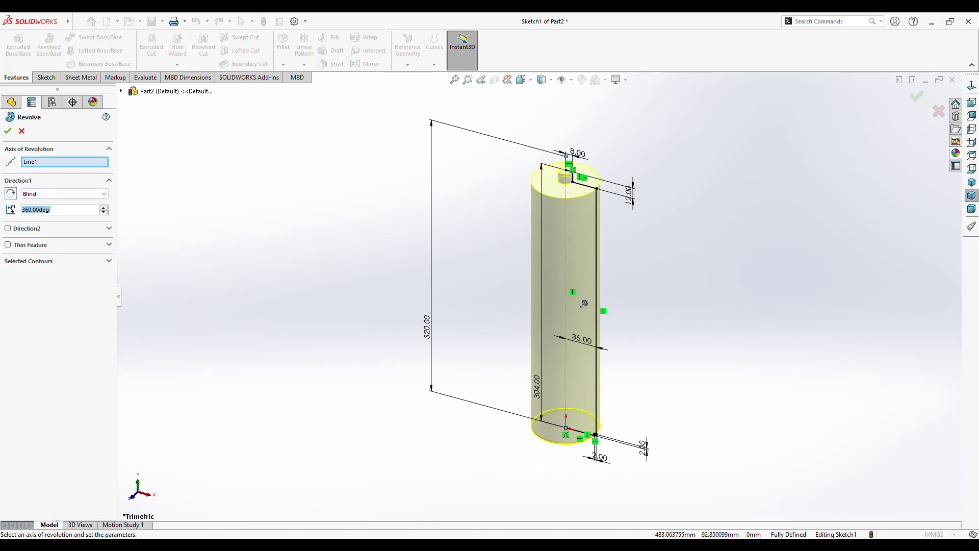
{"action": "key", "text": "Return"}
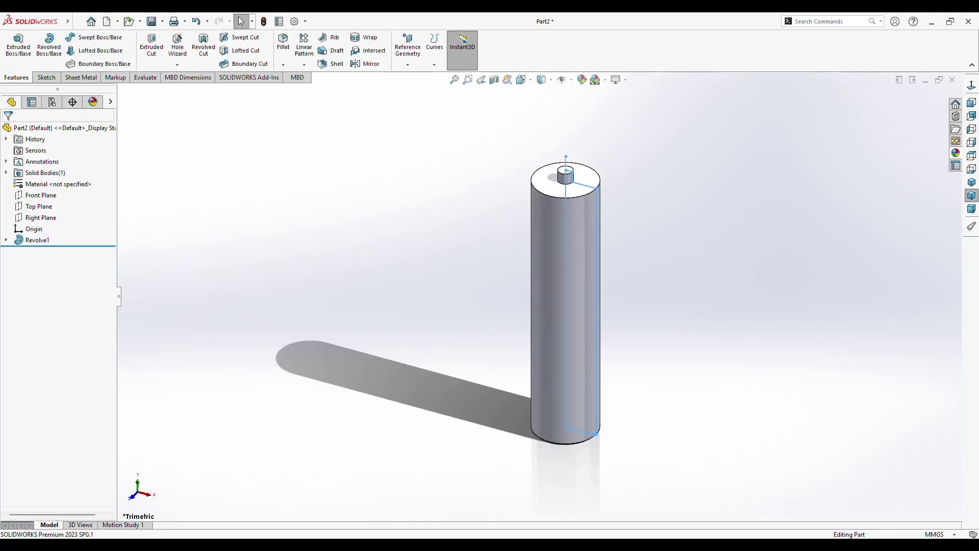
{"action": "mouse_move", "coordinate": [584, 303]}
{"action": "middle_mouse_down"}
{"action": "mouse_move", "coordinate": [561, 316]}
{"action": "mouse_move", "coordinate": [562, 301]}
{"action": "middle_mouse_up"}
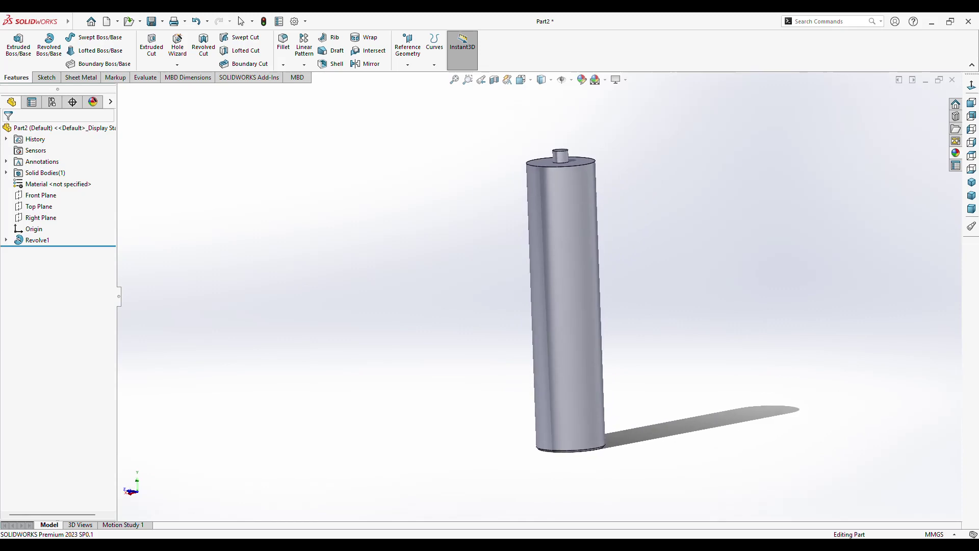
{"action": "left_click", "coordinate": [41, 195]}
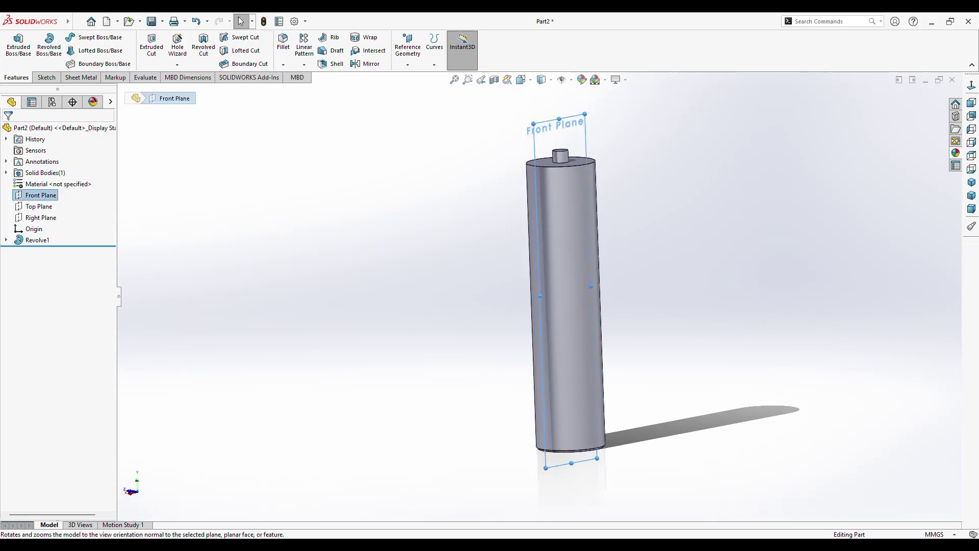
{"action": "key", "text": "Escape"}
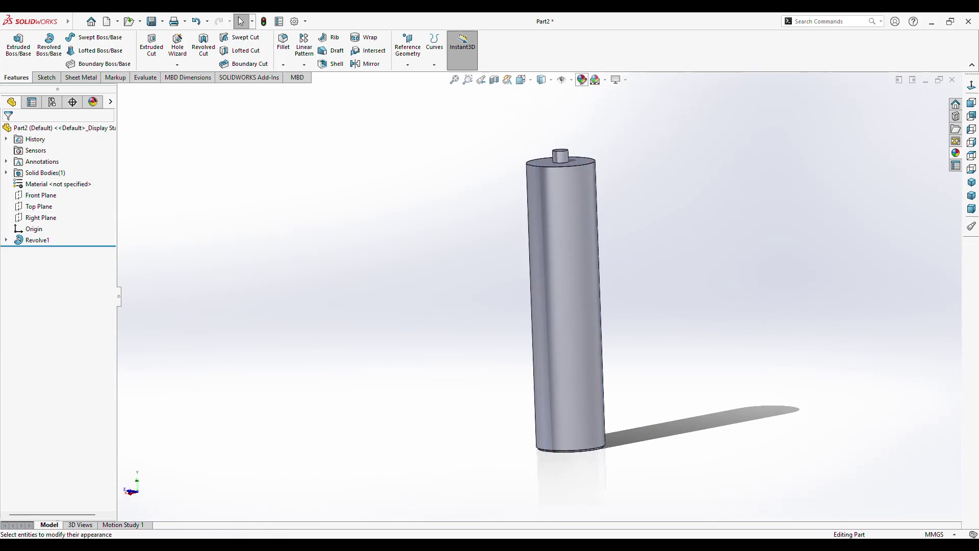
- Apply the brushed steel appearance to the part and begin Sketch2 on the Front Plane
{"action": "left_click", "coordinate": [582, 80]}
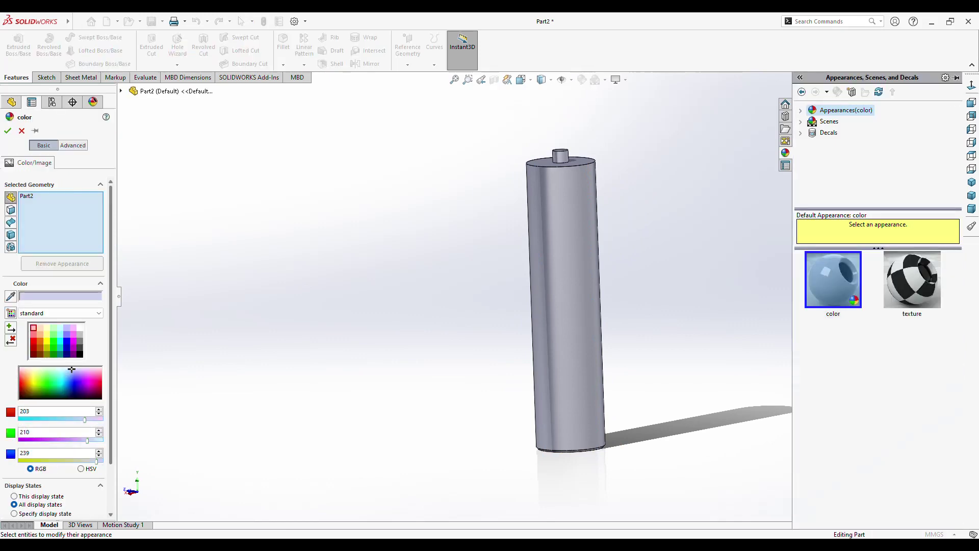
{"action": "key", "text": "Escape"}
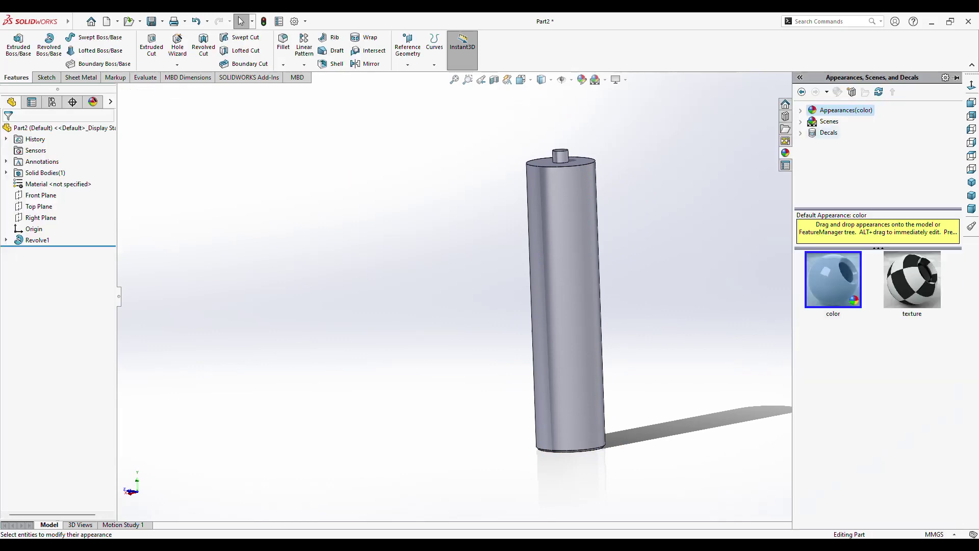
{"action": "left_click", "coordinate": [813, 132]}
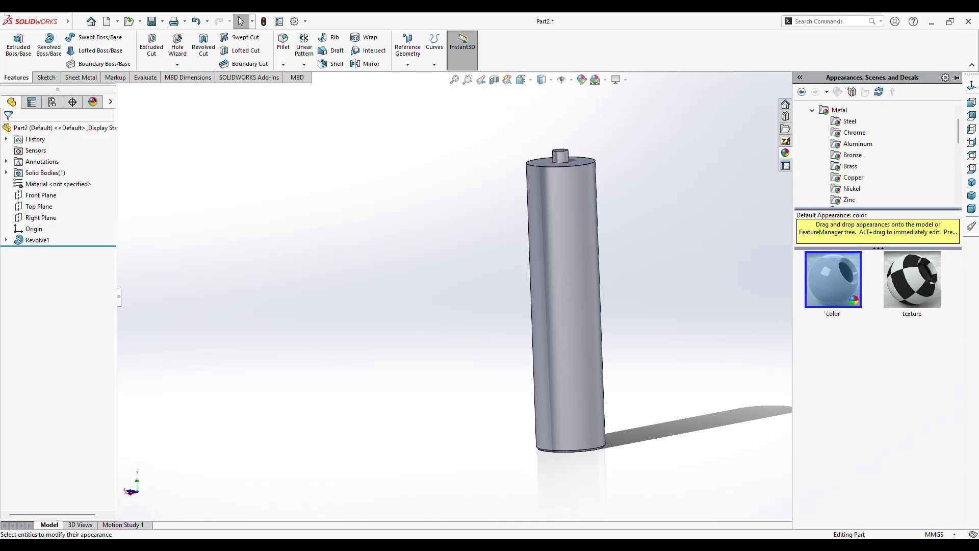
{"action": "left_click", "coordinate": [850, 121]}
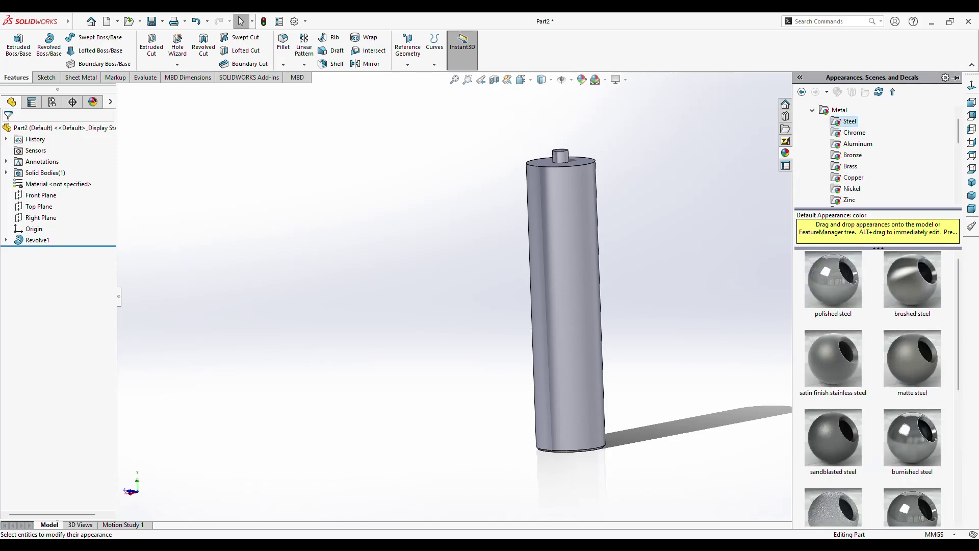
{"action": "double_click", "coordinate": [913, 279]}
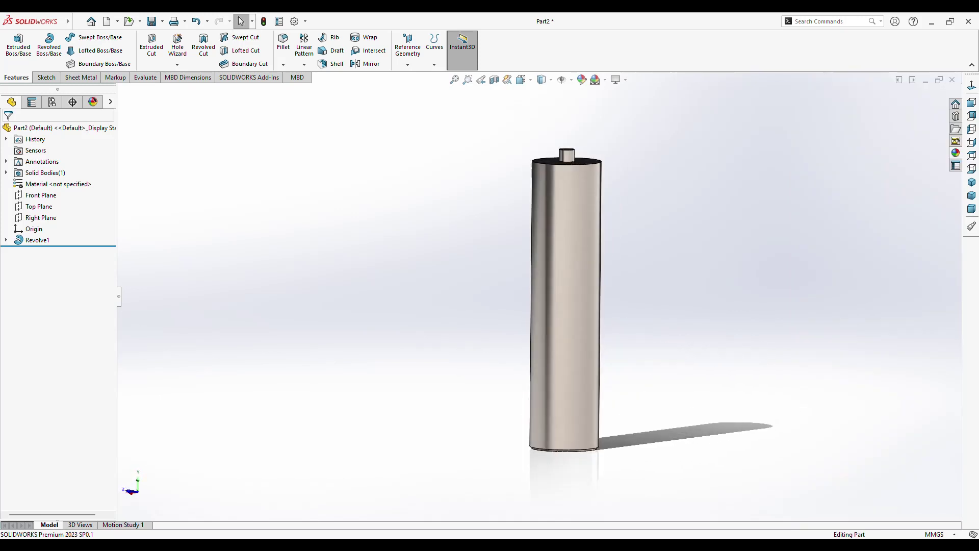
{"action": "left_click", "coordinate": [41, 196]}
{"action": "left_click", "coordinate": [56, 181]}
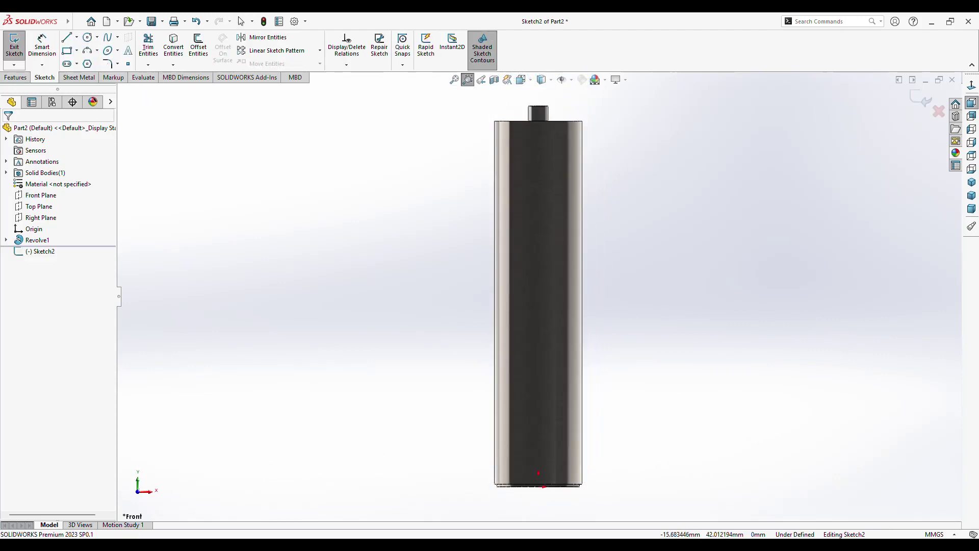
- Draw a thin closed profile leftward from the origin along the base's bottom edge
{"action": "left_click_drag", "start_coordinate": [475, 443], "coordinate": [612, 507]}
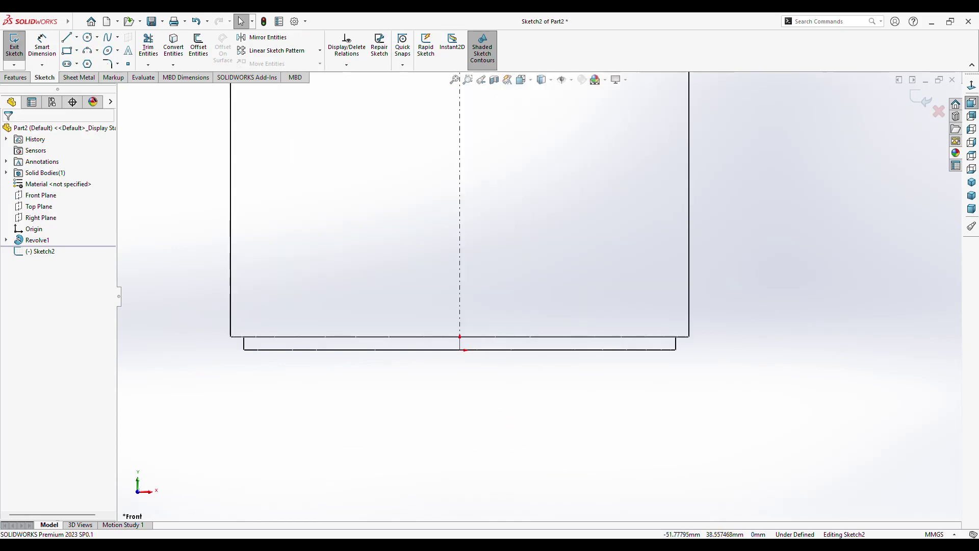
{"action": "key", "text": "l"}
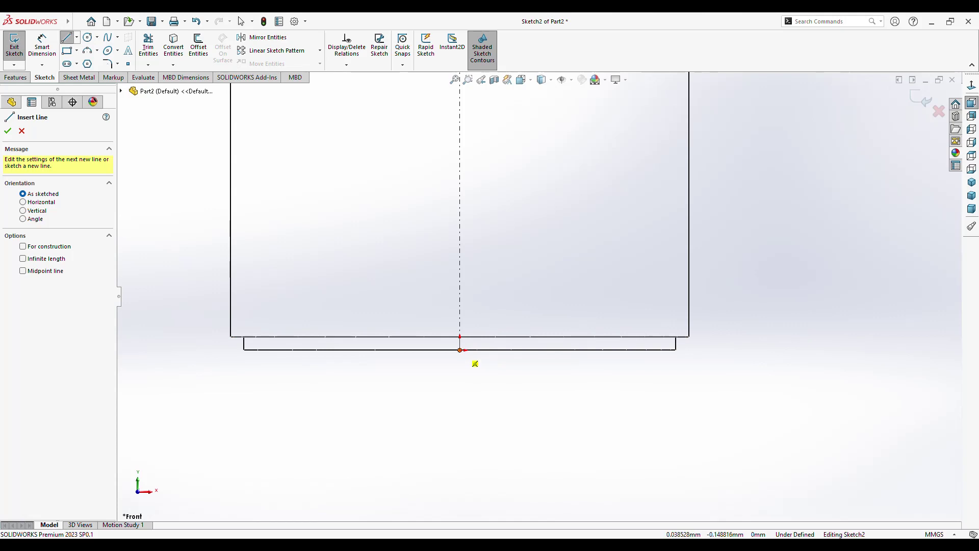
{"action": "left_click", "coordinate": [460, 350]}
{"action": "left_click", "coordinate": [460, 362]}
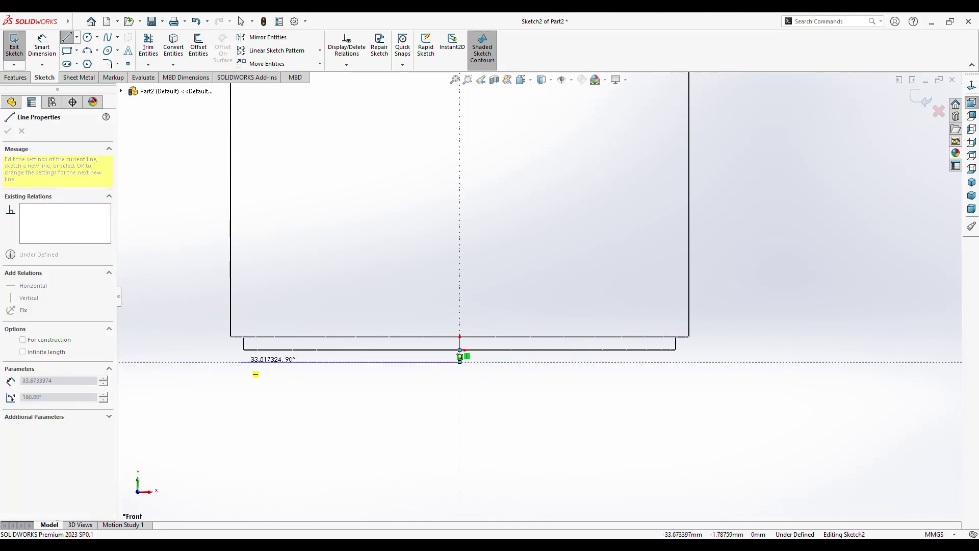
{"action": "left_click", "coordinate": [234, 363]}
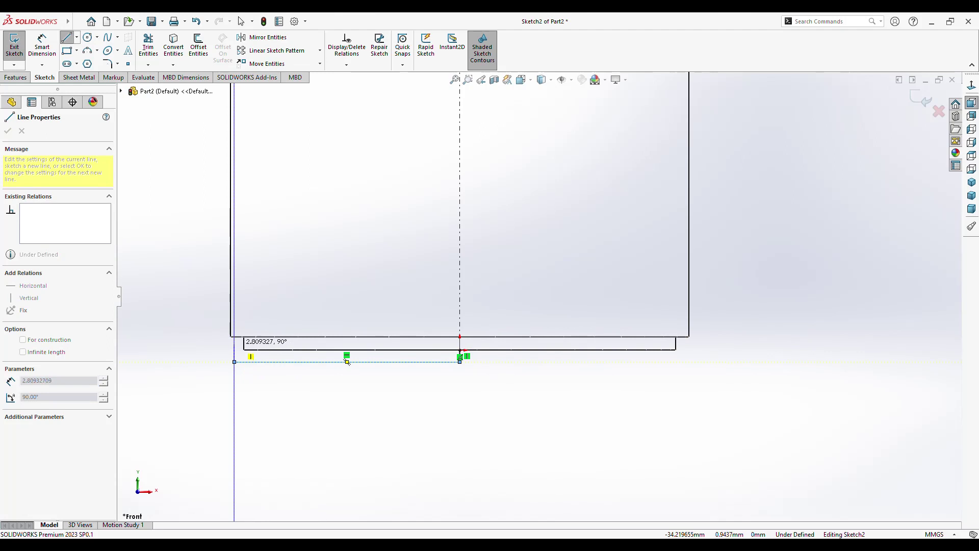
{"action": "left_click", "coordinate": [234, 344]}
{"action": "key", "text": "Escape"}
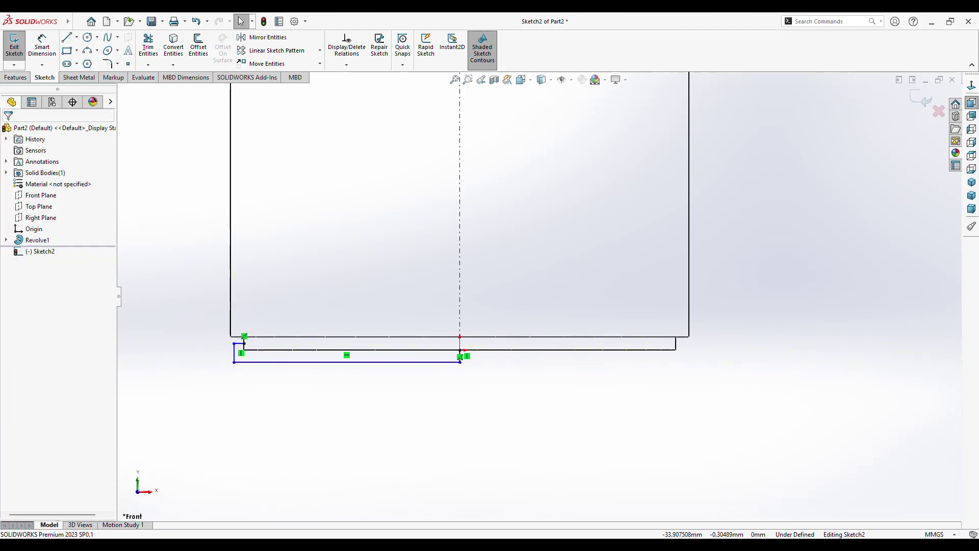
{"action": "left_click", "coordinate": [234, 353]}
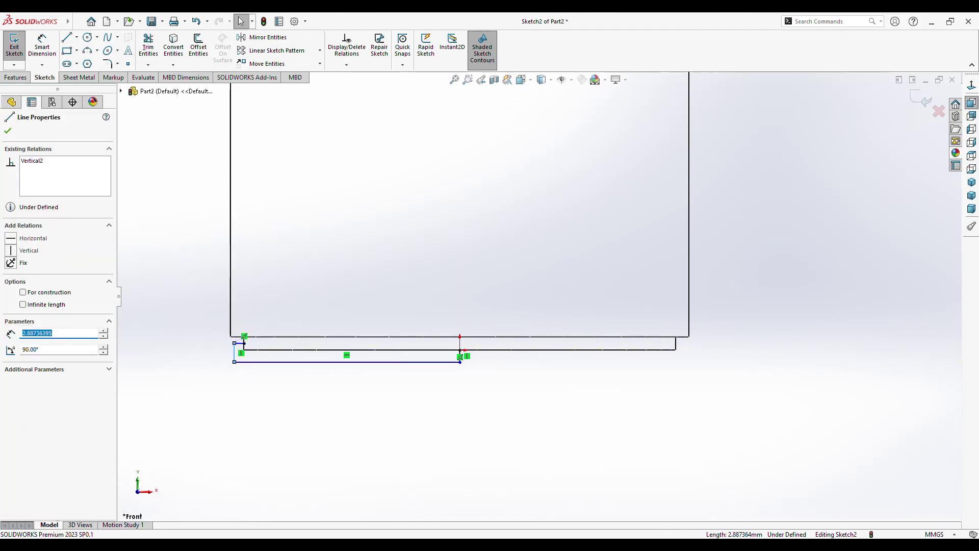
{"action": "left_click", "coordinate": [230, 306], "text": "ctrl"}
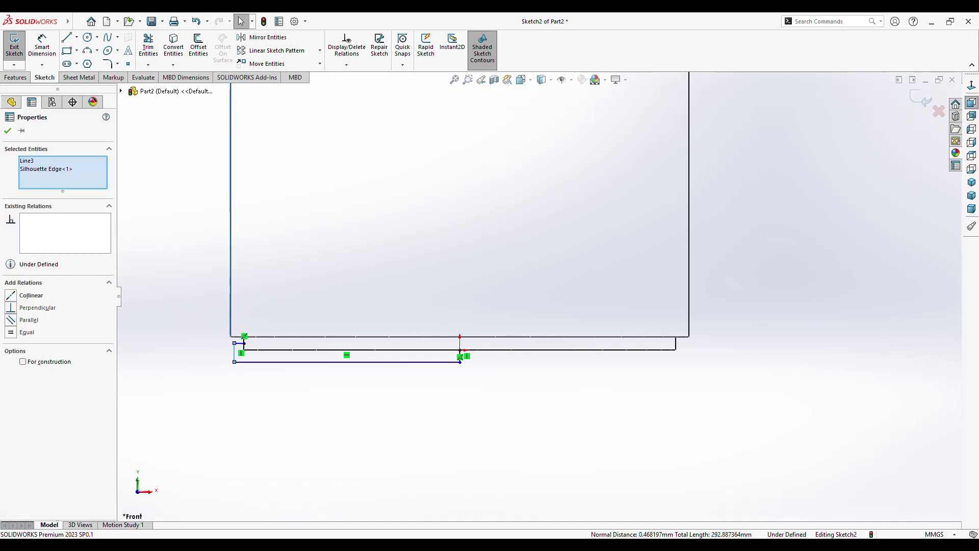
{"action": "key", "text": "Escape"}
- Dimension the profile 35 mm long and 2 mm tall, and make the top-left line horizontal
{"action": "left_click", "coordinate": [41, 43]}
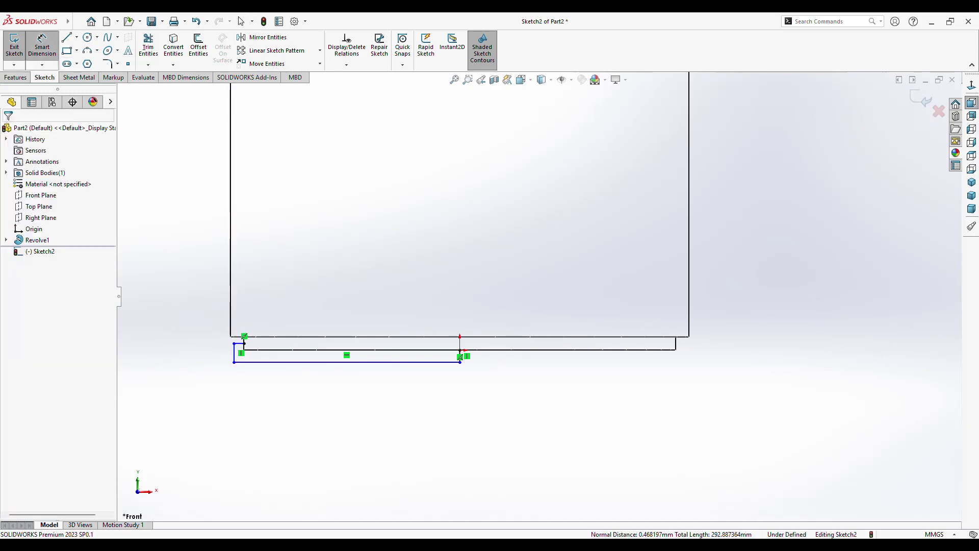
{"action": "left_click", "coordinate": [347, 362]}
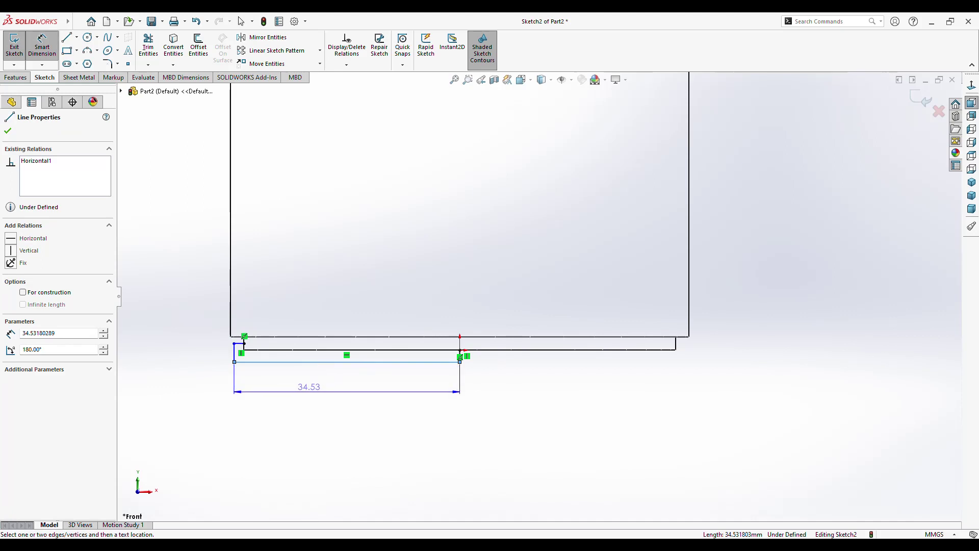
{"action": "left_click", "coordinate": [326, 390]}
{"action": "type", "text": "35"}
{"action": "key", "text": "Return"}
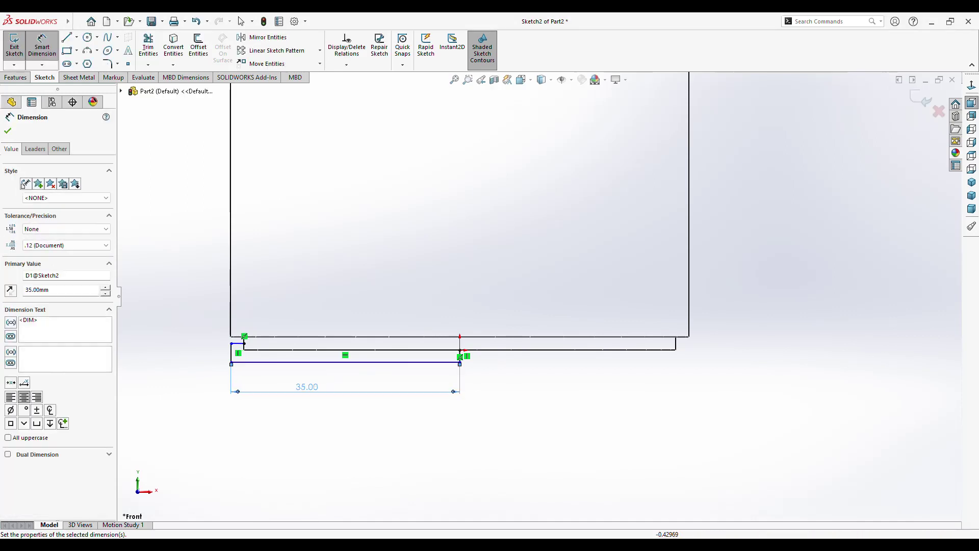
{"action": "left_click", "coordinate": [232, 352]}
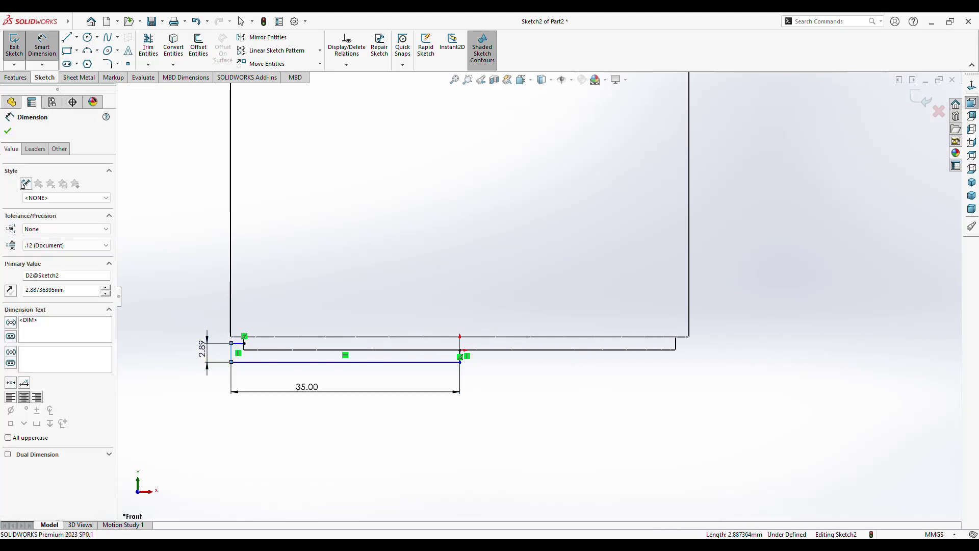
{"action": "type", "text": "2"}
{"action": "key", "text": "Return"}
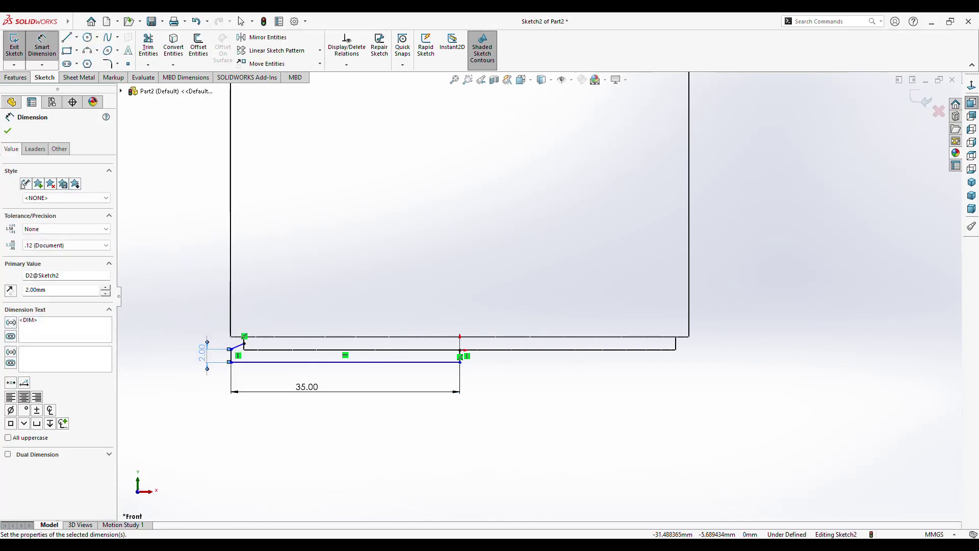
{"action": "key", "text": "Escape"}
{"action": "left_click", "coordinate": [238, 346]}
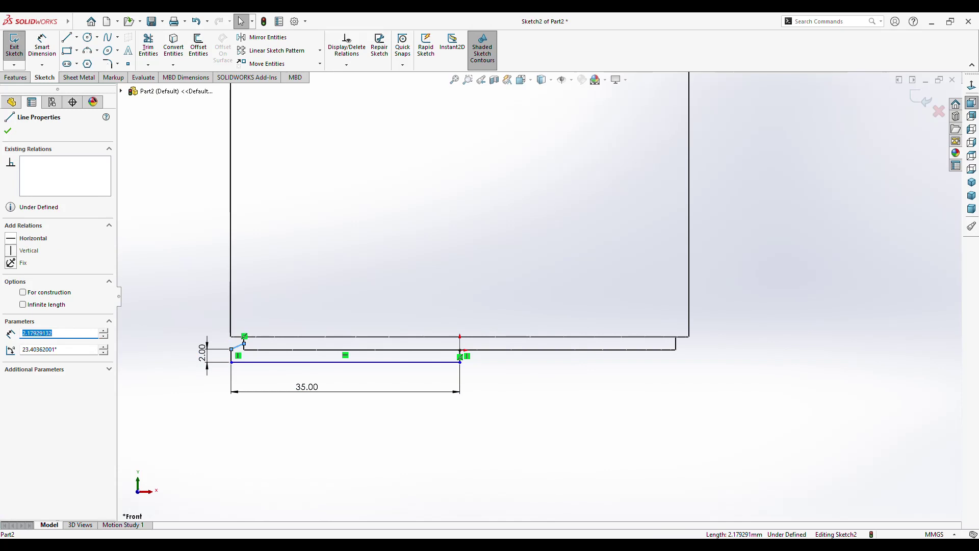
{"action": "left_click", "coordinate": [11, 239]}
{"action": "key", "text": "Escape"}
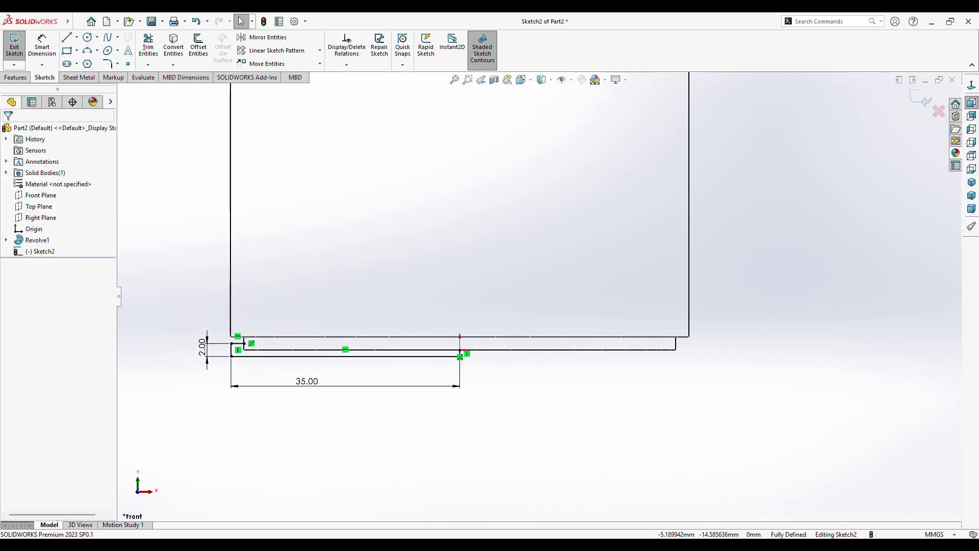
{"action": "left_click", "coordinate": [107, 63]}
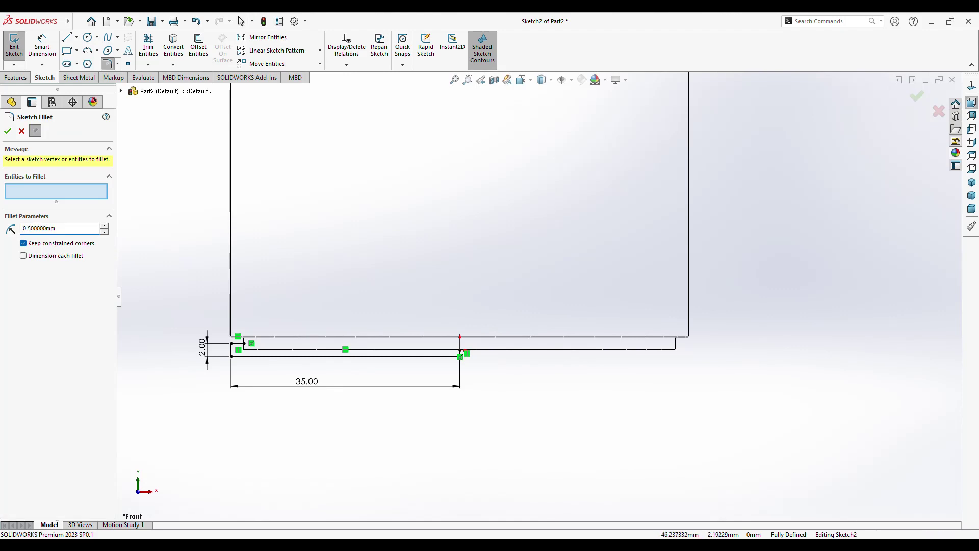
- Fillet the profile's left corner, enlarging the radius from 0.5 mm to about 1 mm
{"action": "left_click", "coordinate": [232, 351]}
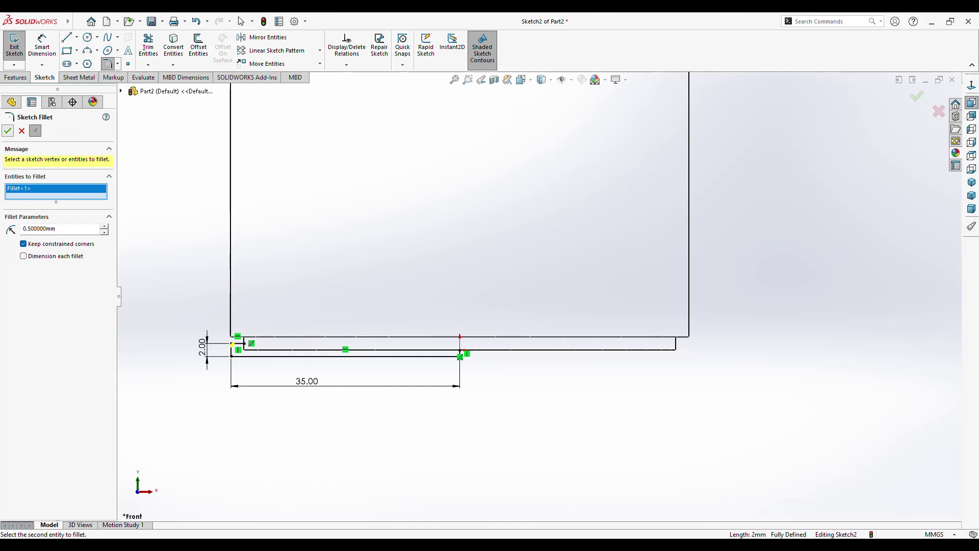
{"action": "left_click", "coordinate": [231, 341]}
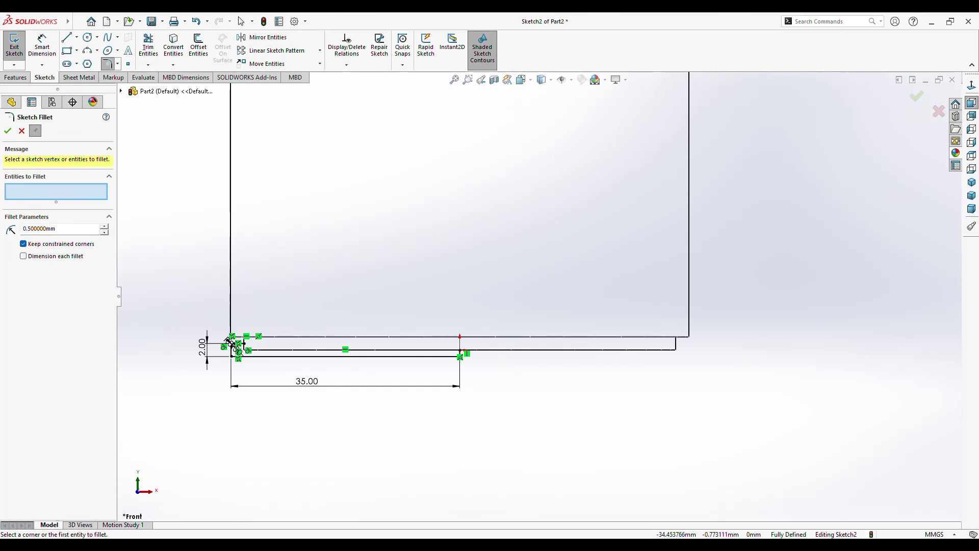
{"action": "key", "text": "Escape"}
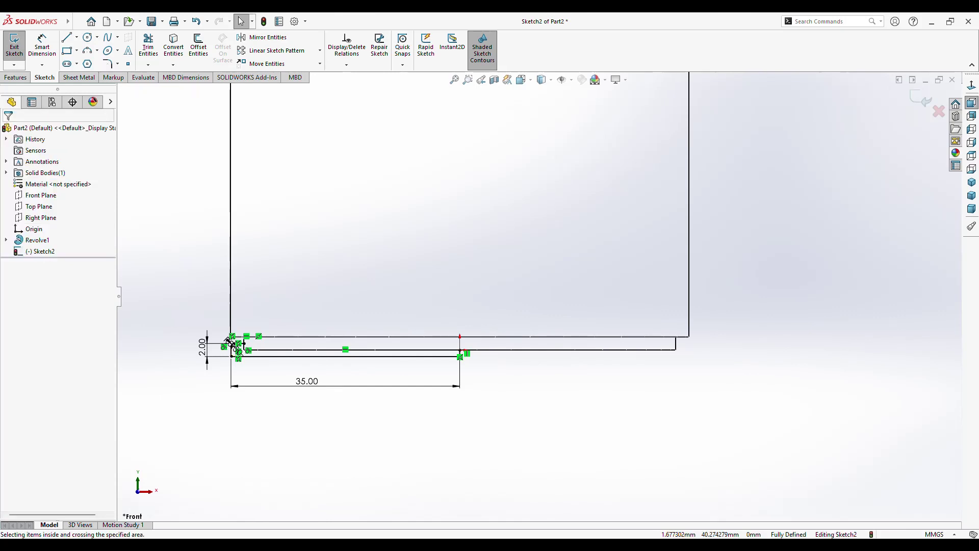
{"action": "left_click_drag", "start_coordinate": [191, 293], "coordinate": [232, 353]}
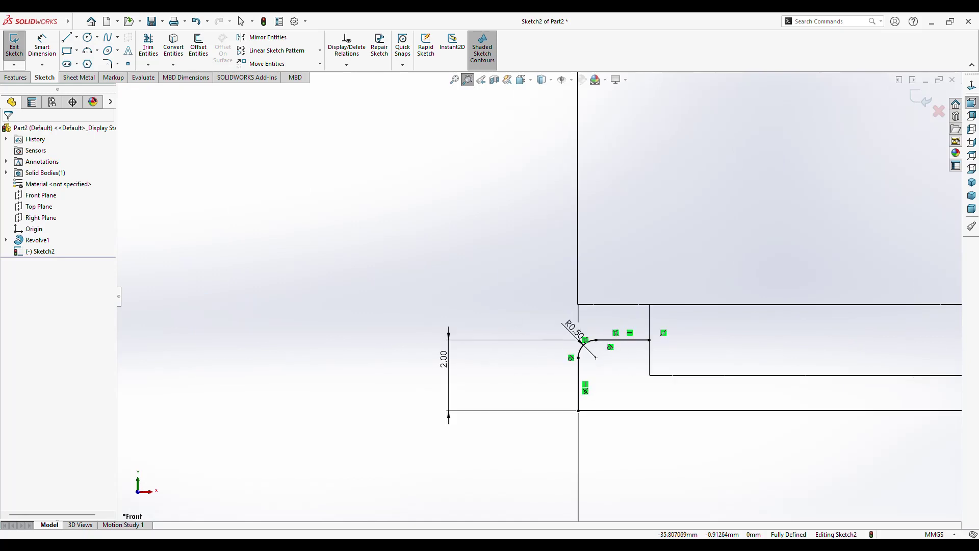
{"action": "key", "text": "Escape"}
{"action": "left_click_drag", "start_coordinate": [587, 342], "coordinate": [614, 374]}
{"action": "key", "text": "Escape"}
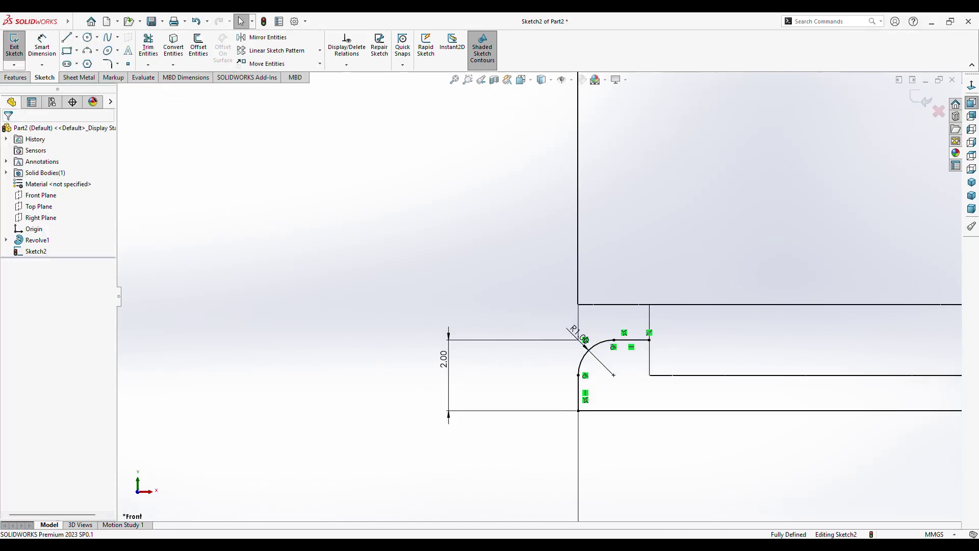
{"action": "key", "text": "f"}
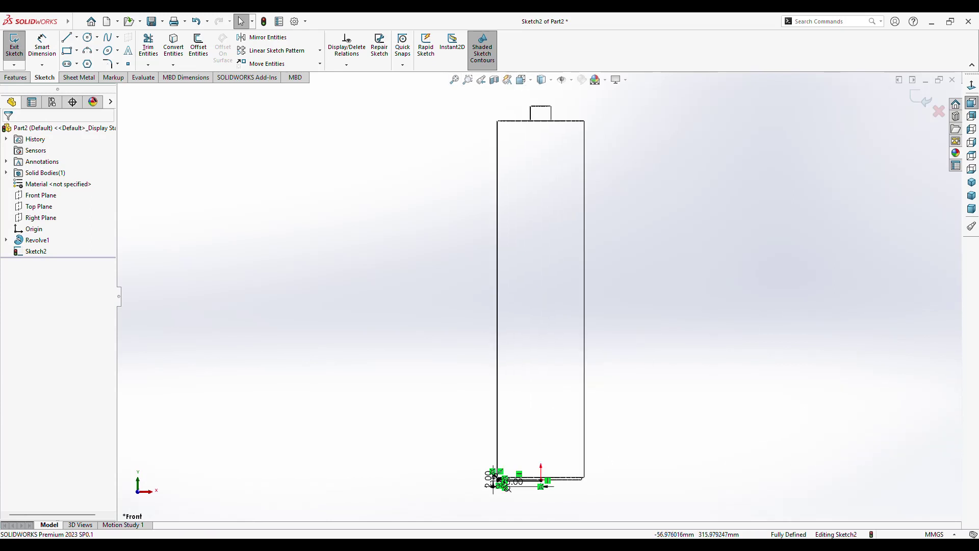
{"action": "left_click", "coordinate": [467, 79]}
{"action": "left_click_drag", "start_coordinate": [468, 438], "coordinate": [632, 521]}
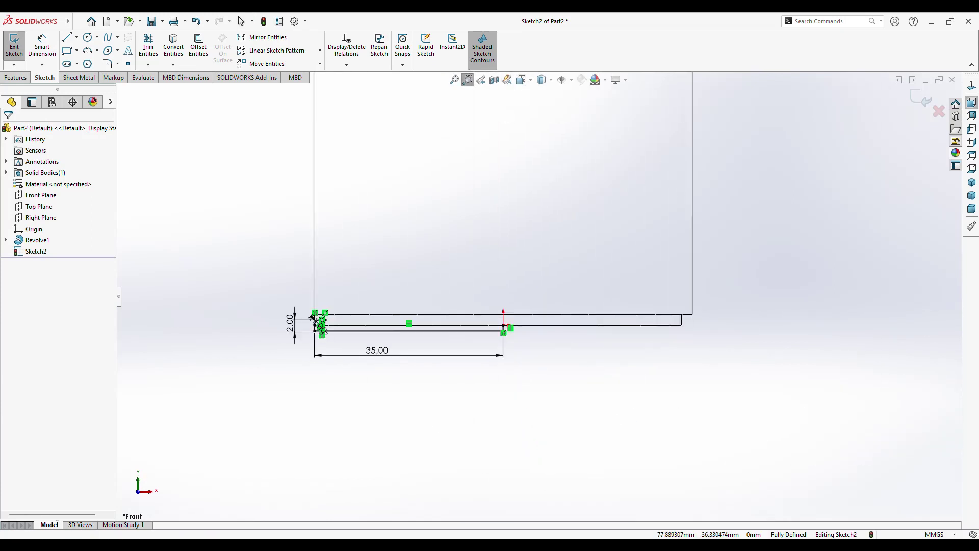
{"action": "key", "text": "Escape"}
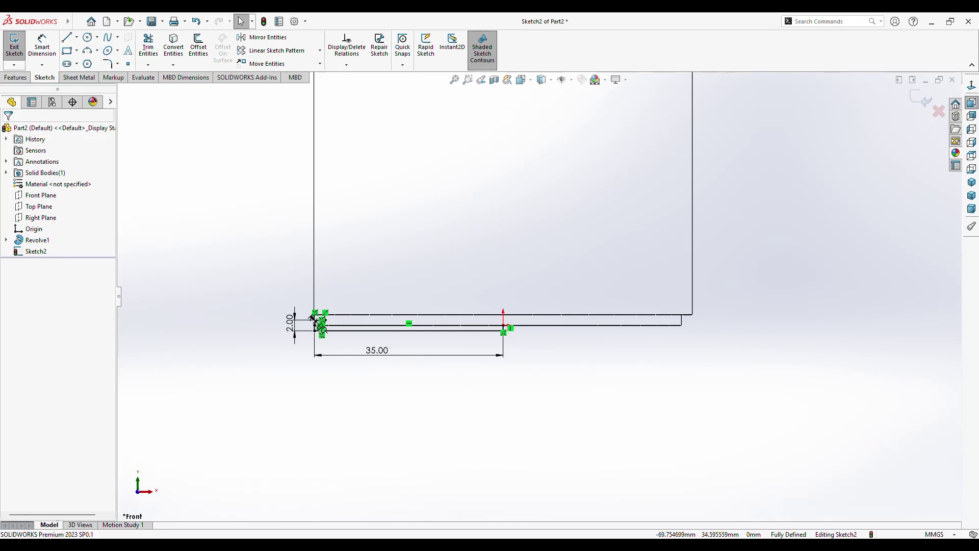
{"action": "left_click", "coordinate": [16, 77]}
{"action": "left_click", "coordinate": [49, 45]}
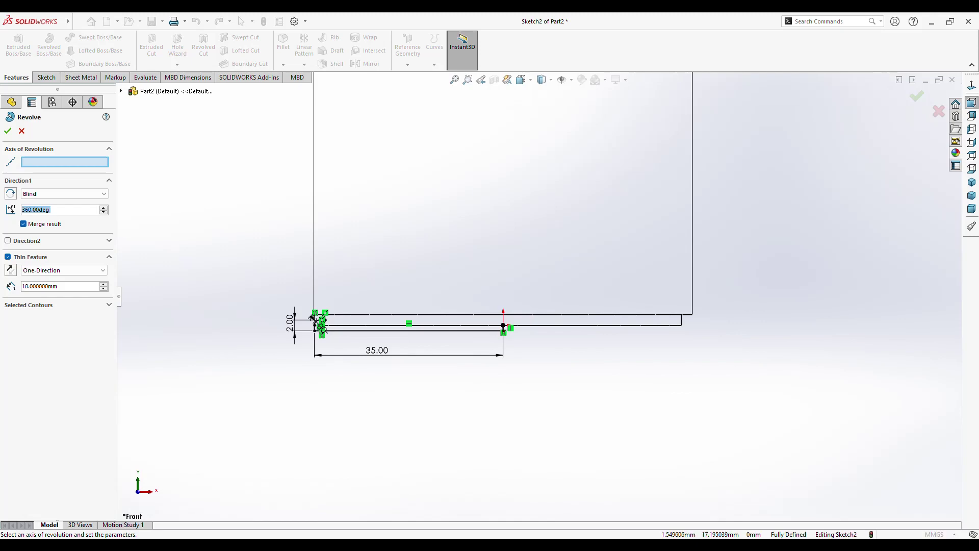
{"action": "scroll", "coordinate": [314, 319], "scroll_direction": "up", "scroll_amount": 2}
{"action": "scroll", "coordinate": [334, 274], "scroll_direction": "down", "scroll_amount": 2}
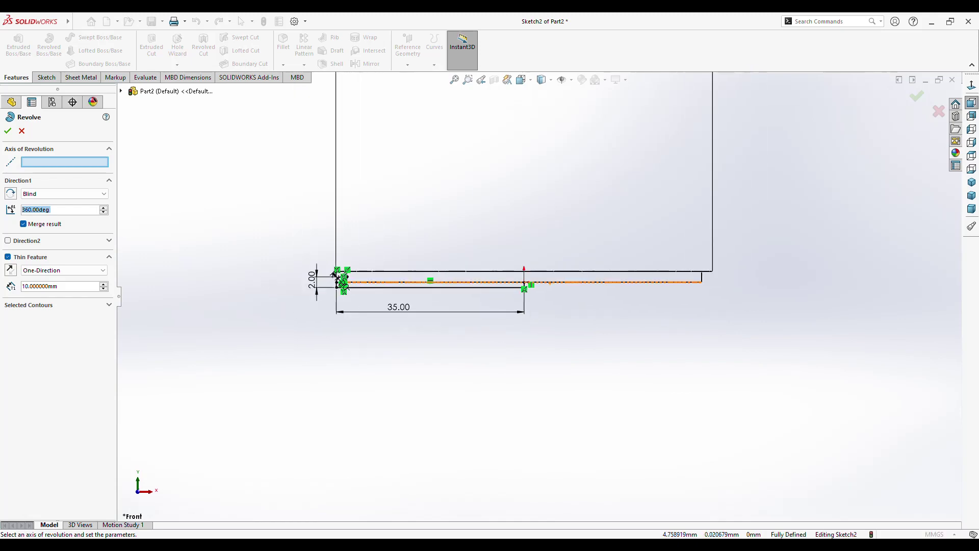
{"action": "scroll", "coordinate": [530, 286], "scroll_direction": "down", "scroll_amount": 4}
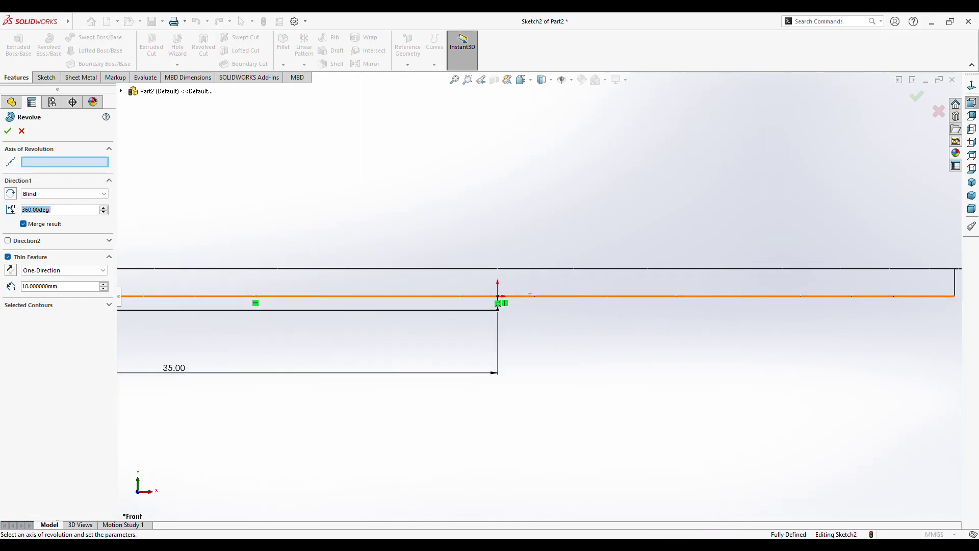
{"action": "scroll", "coordinate": [494, 308], "scroll_direction": "down", "scroll_amount": 1}
{"action": "scroll", "coordinate": [494, 308], "scroll_direction": "down", "scroll_amount": 1}
{"action": "scroll", "coordinate": [494, 308], "scroll_direction": "down", "scroll_amount": 1}
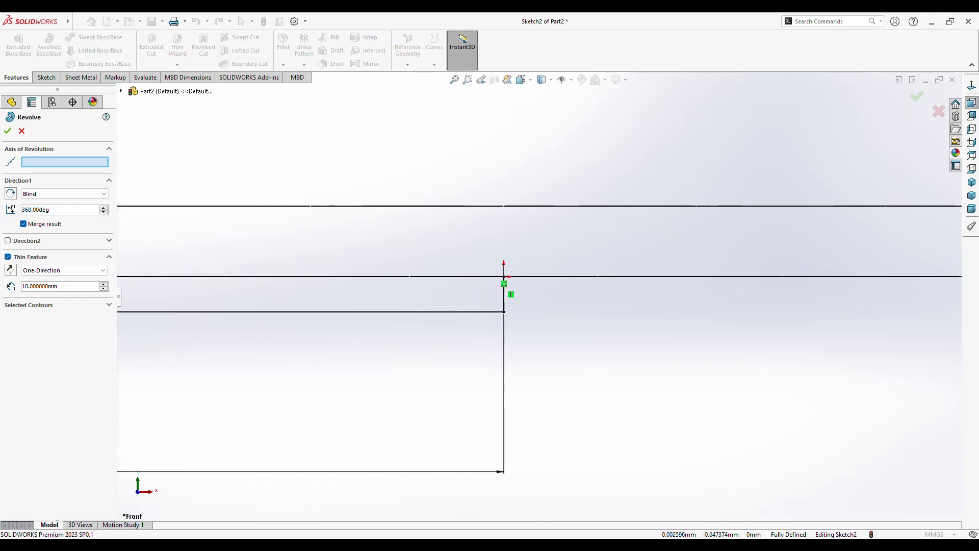
{"action": "left_click", "coordinate": [504, 287]}
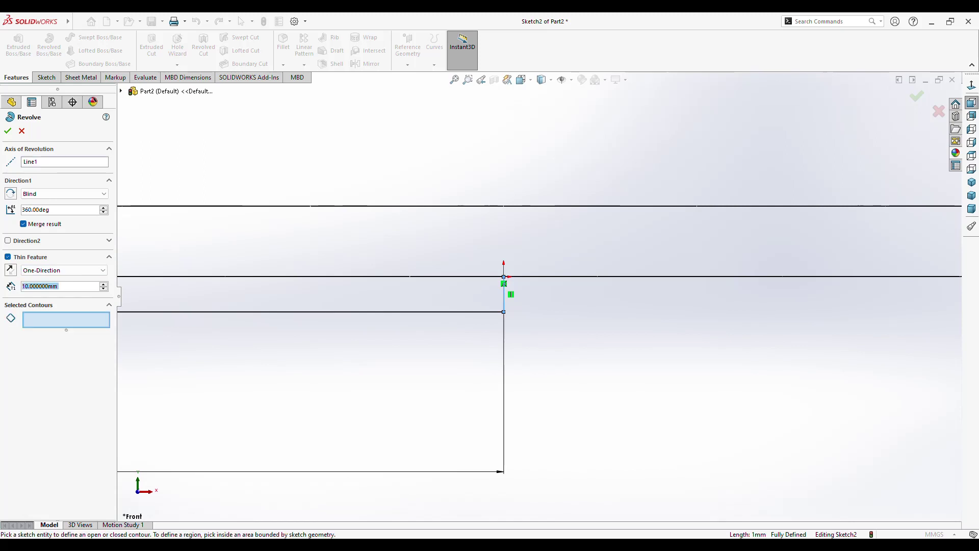
{"action": "key", "text": "Return"}
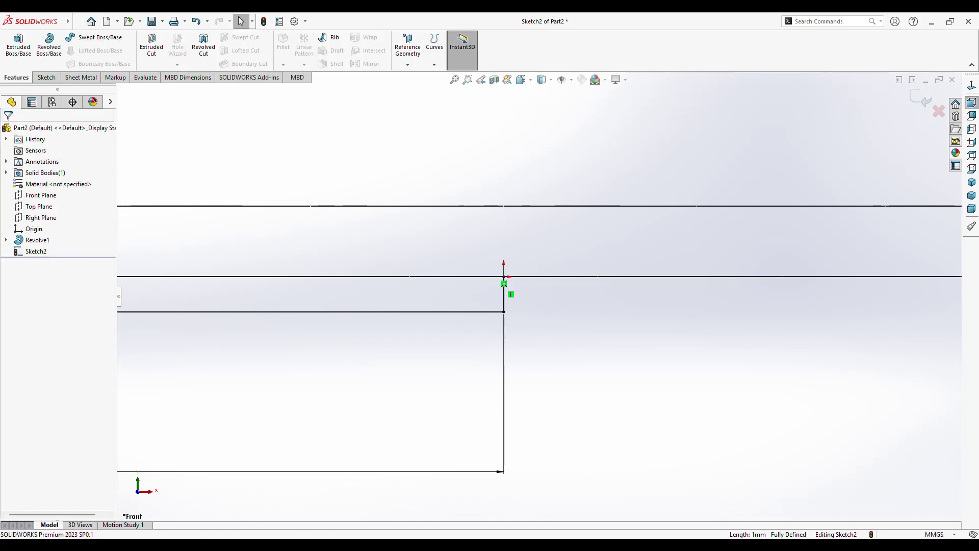
- Zoom in on the thin base strip at the bottom of the sketch
{"action": "key", "text": "f"}
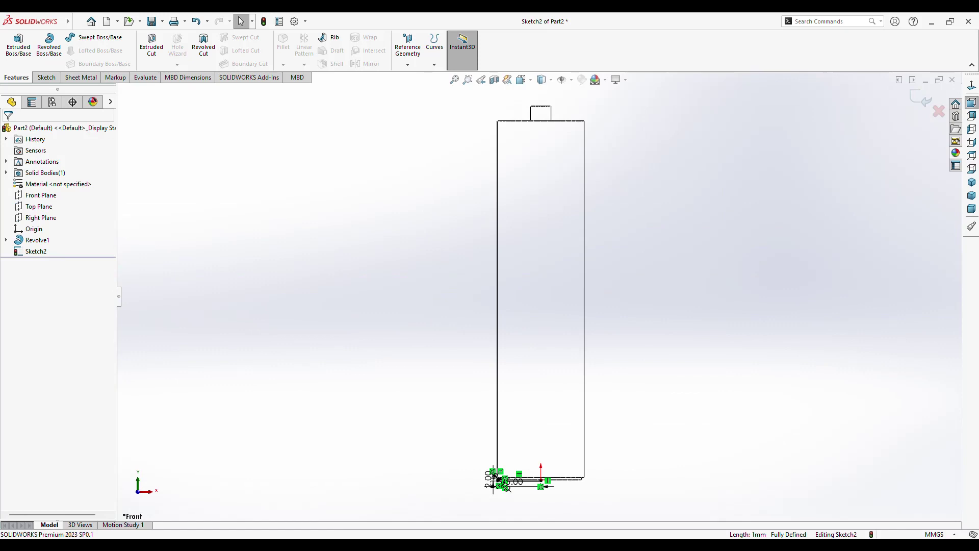
{"action": "scroll", "coordinate": [515, 364], "scroll_direction": "up", "scroll_amount": 2}
{"action": "middle_click_drag", "start_coordinate": [515, 363], "coordinate": [509, 279], "text": "ctrl"}
{"action": "scroll", "coordinate": [509, 279], "scroll_direction": "down", "scroll_amount": 1}
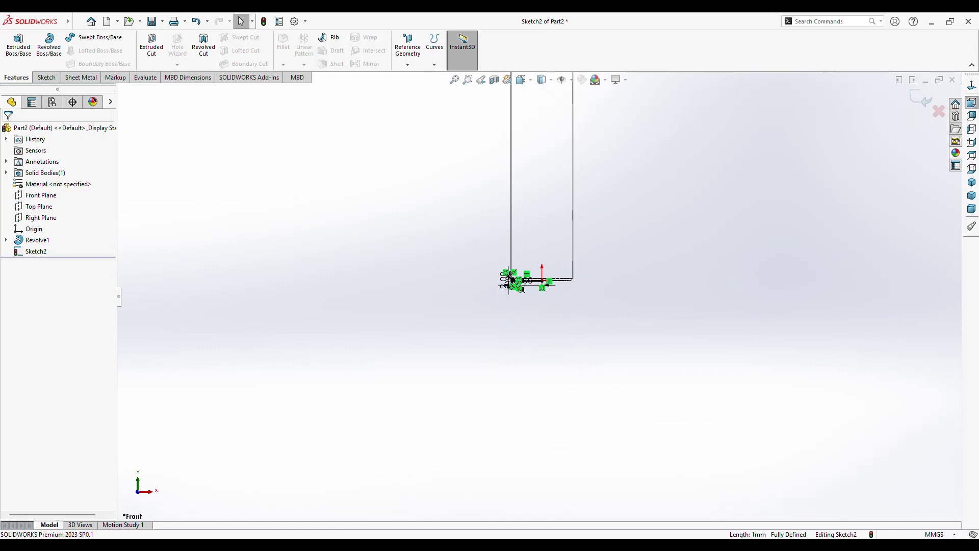
{"action": "left_click", "coordinate": [468, 79]}
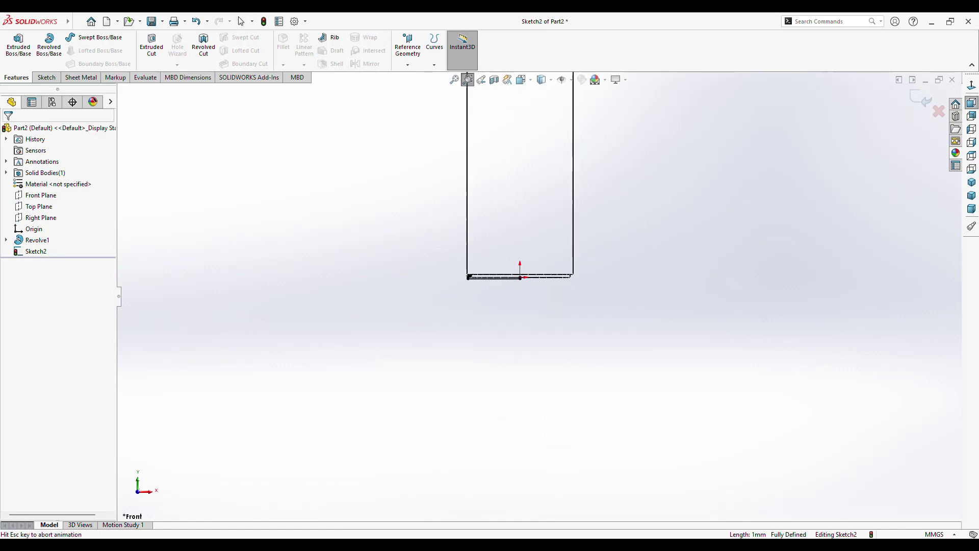
{"action": "left_click_drag", "start_coordinate": [307, 229], "coordinate": [658, 311]}
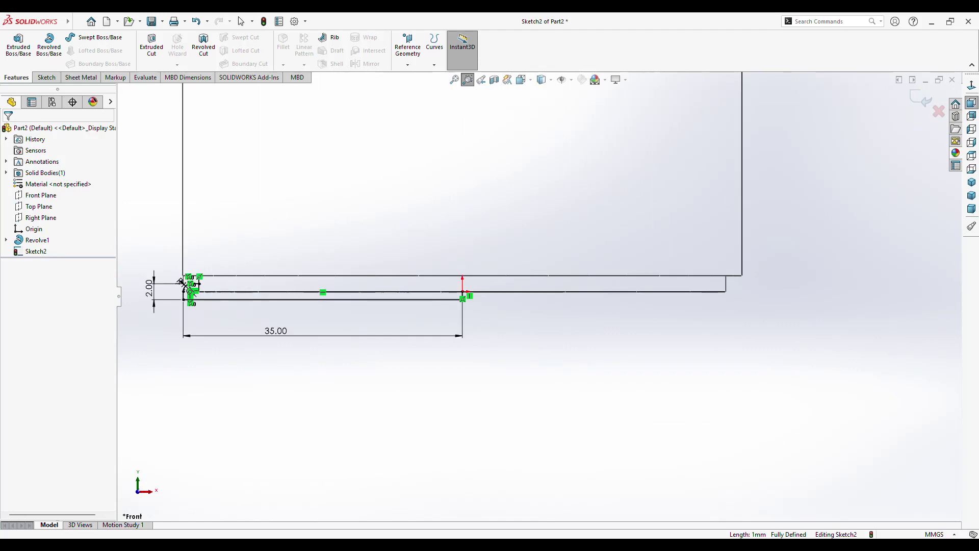
{"action": "key", "text": "Escape"}
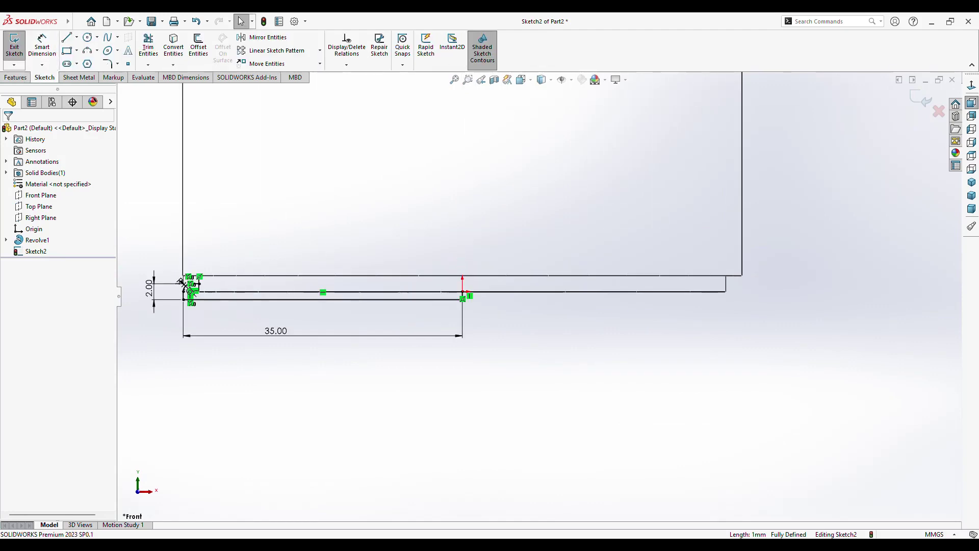
- Close the strip with a horizontal line from its left end to the vertical line
{"action": "key", "text": "l"}
{"action": "left_click", "coordinate": [199, 285]}
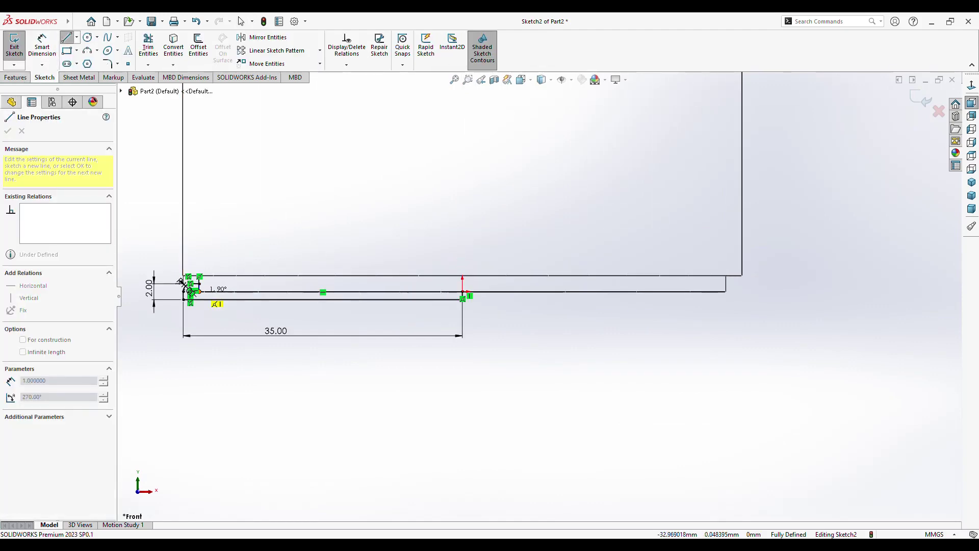
{"action": "left_click", "coordinate": [462, 292]}
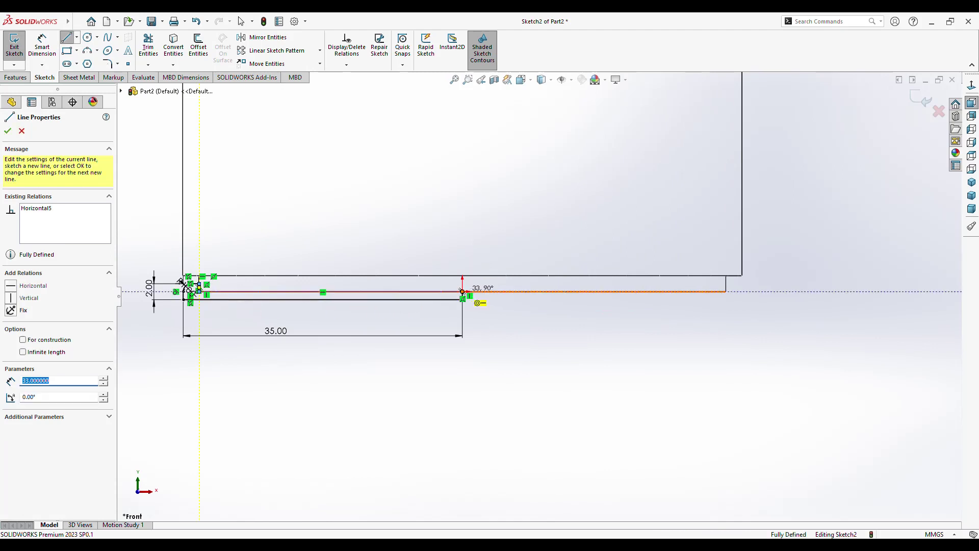
{"action": "key", "text": "Escape"}
{"action": "middle_click_drag", "start_coordinate": [181, 282], "coordinate": [278, 290], "text": "ctrl"}
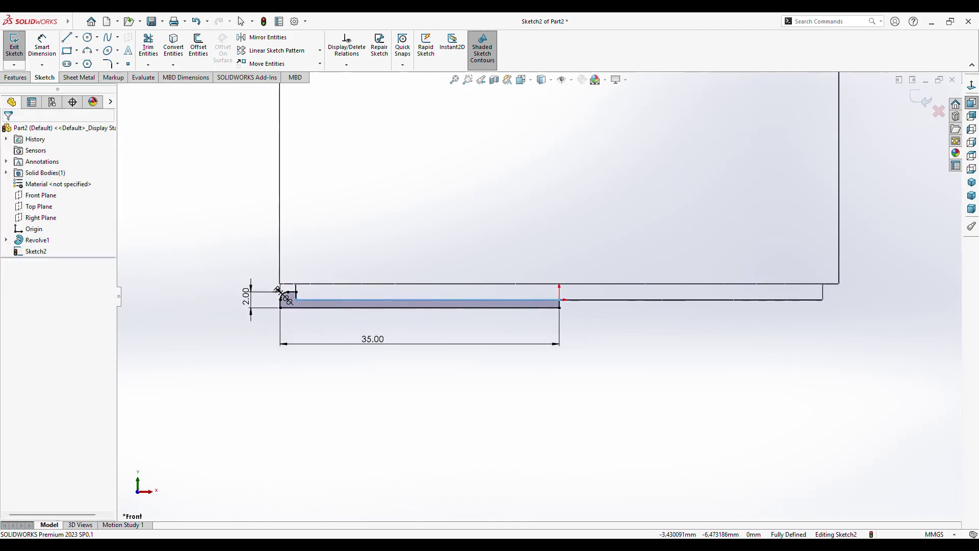
{"action": "key", "text": "r"}
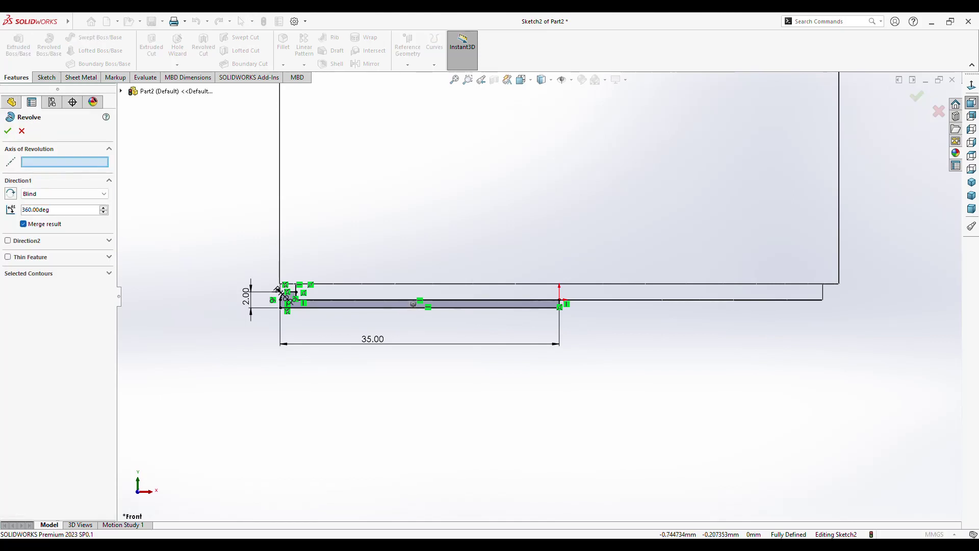
- Revolve the base strip 360° about Line1 into a separate body, Revolve2, with Merge result off
{"action": "scroll", "coordinate": [554, 296], "scroll_direction": "down", "scroll_amount": 5}
{"action": "scroll", "coordinate": [551, 291], "scroll_direction": "down", "scroll_amount": 2}
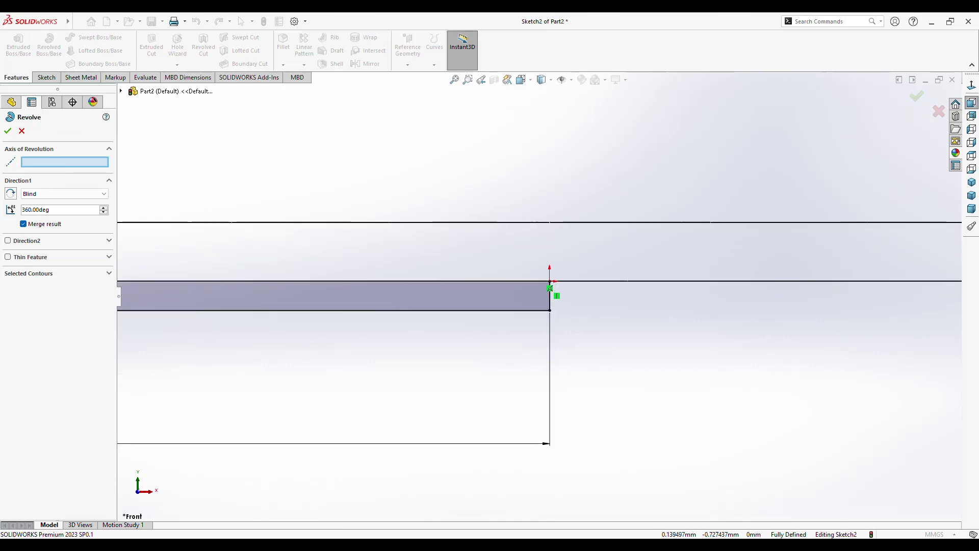
{"action": "left_click", "coordinate": [331, 310]}
{"action": "scroll", "coordinate": [184, 410], "scroll_direction": "down", "scroll_amount": 1}
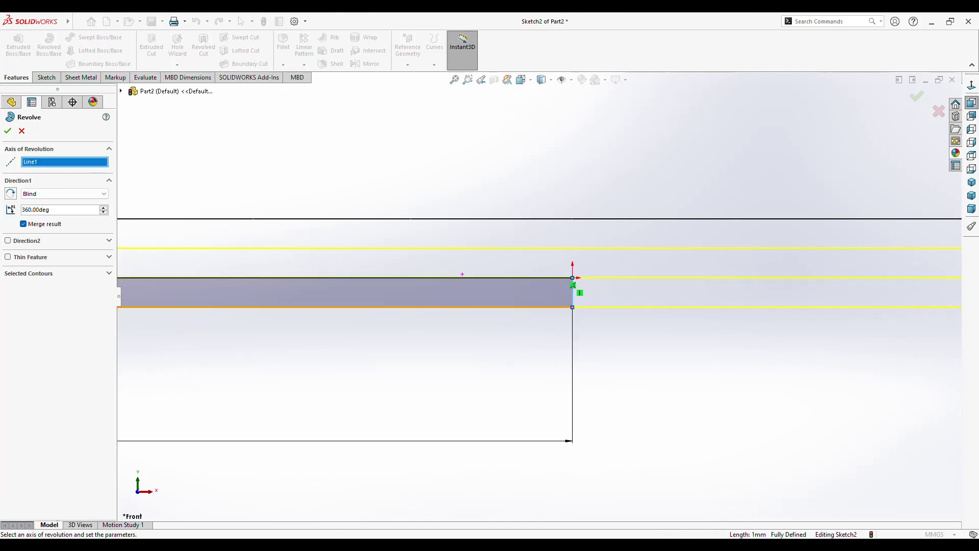
{"action": "scroll", "coordinate": [541, 275], "scroll_direction": "up", "scroll_amount": 2}
{"action": "scroll", "coordinate": [538, 276], "scroll_direction": "up", "scroll_amount": 1}
{"action": "scroll", "coordinate": [533, 276], "scroll_direction": "up", "scroll_amount": 1}
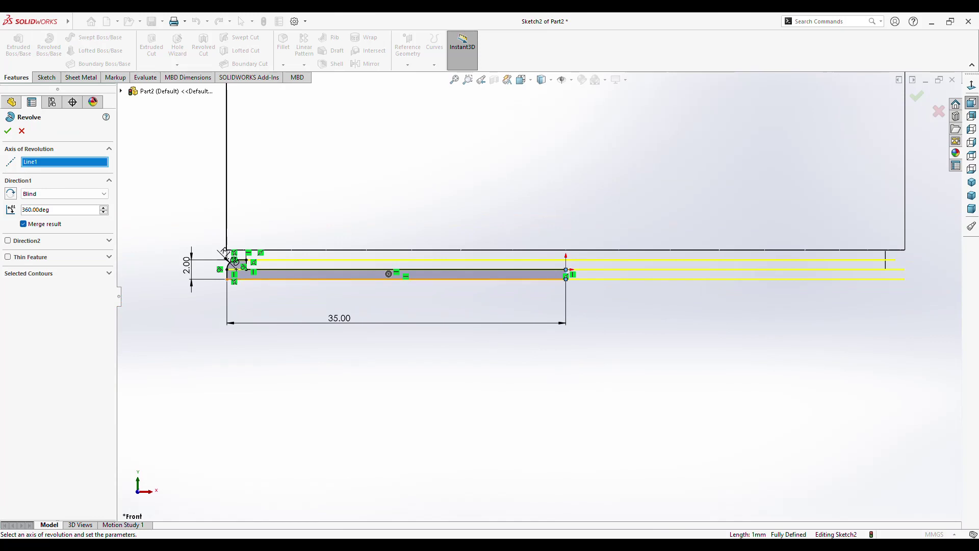
{"action": "left_click", "coordinate": [23, 224]}
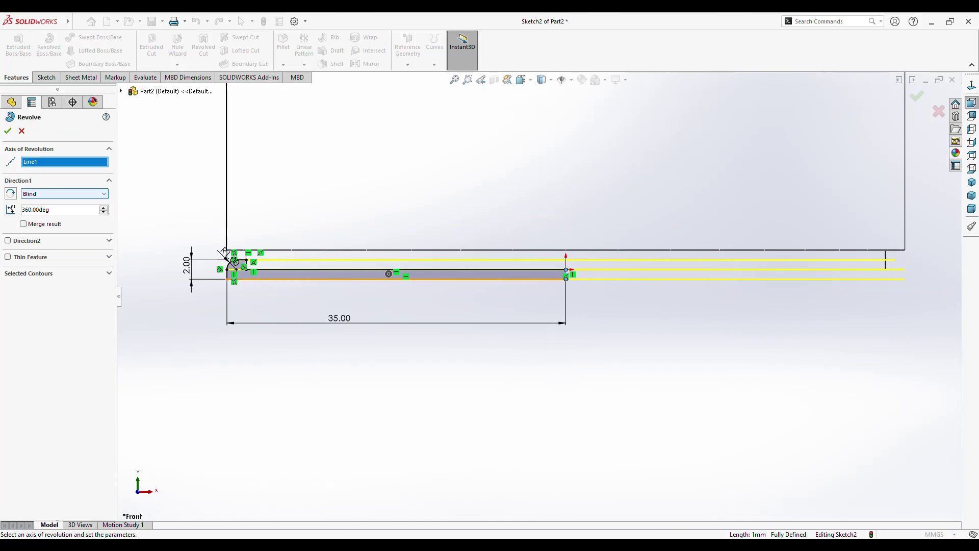
{"action": "key", "text": "Return"}
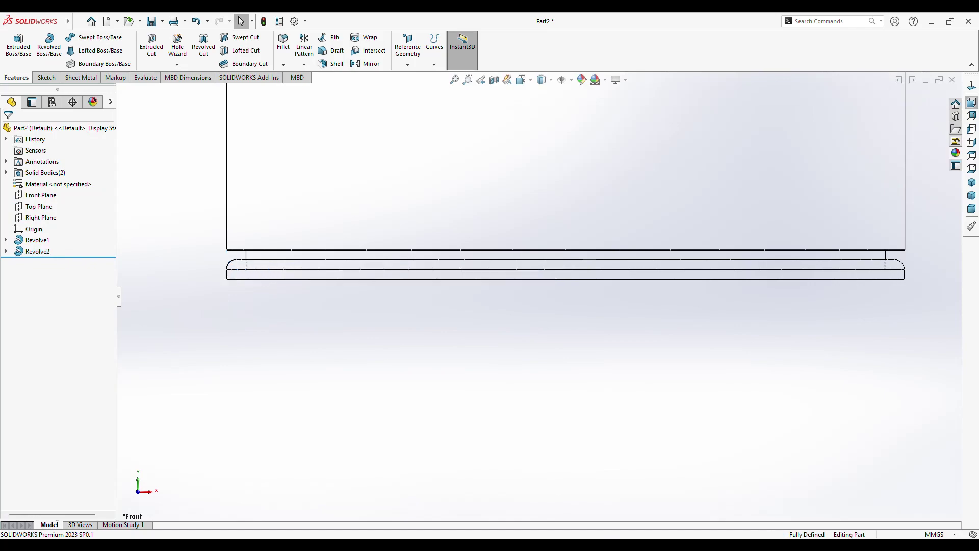
- Orbit and fit the model isometrically to inspect the new ring and cylinder
{"action": "mouse_move", "coordinate": [225, 252]}
{"action": "middle_mouse_down"}
{"action": "mouse_move", "coordinate": [555, 276]}
{"action": "mouse_move", "coordinate": [241, 21]}
{"action": "middle_mouse_up"}
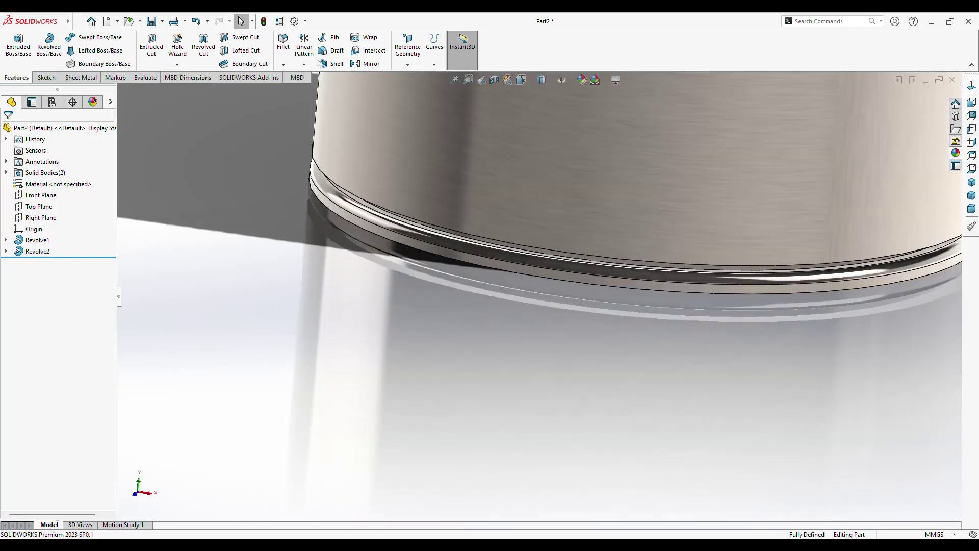
{"action": "middle_click_drag", "start_coordinate": [541, 296], "coordinate": [540, 286]}
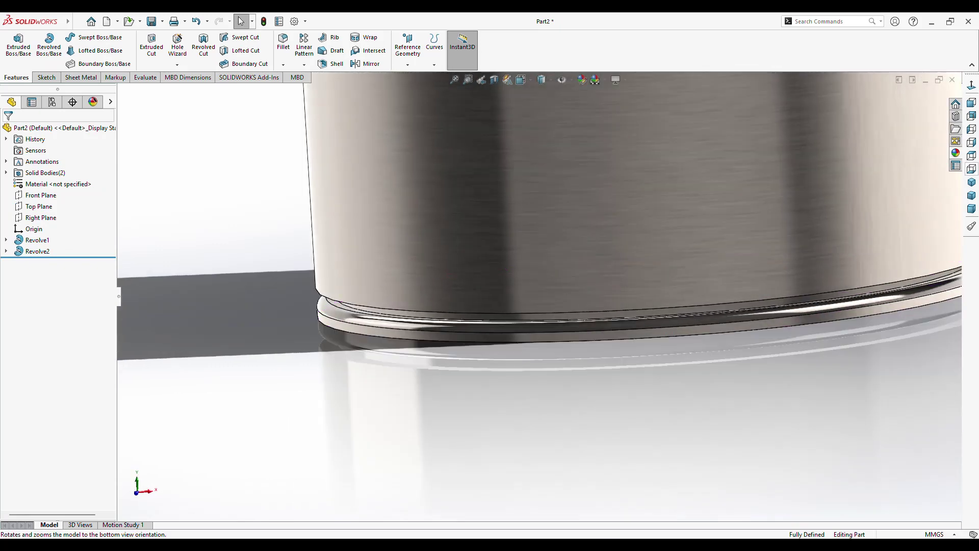
{"action": "left_click", "coordinate": [971, 183]}
{"action": "middle_click_drag", "start_coordinate": [541, 296], "coordinate": [540, 286]}
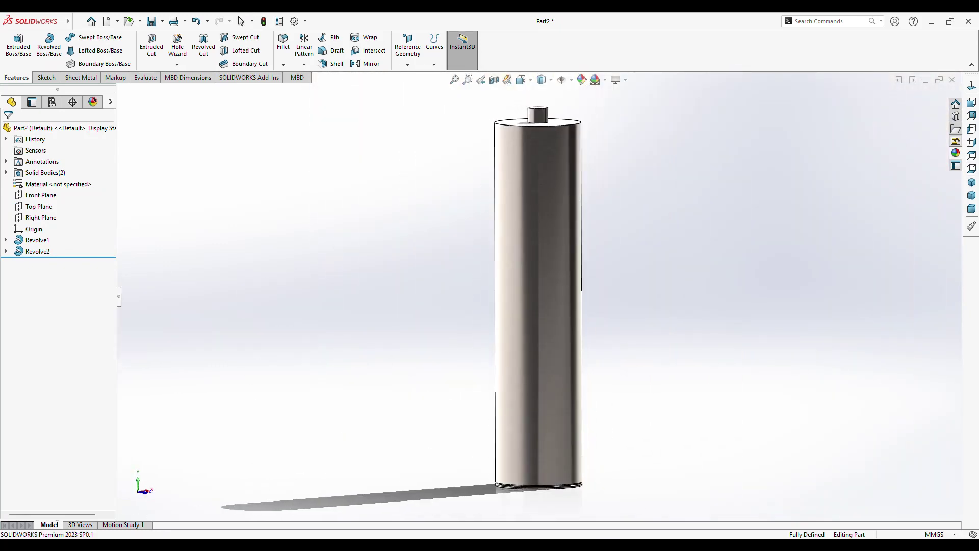
{"action": "scroll", "coordinate": [536, 177], "scroll_direction": "up", "scroll_amount": 3}
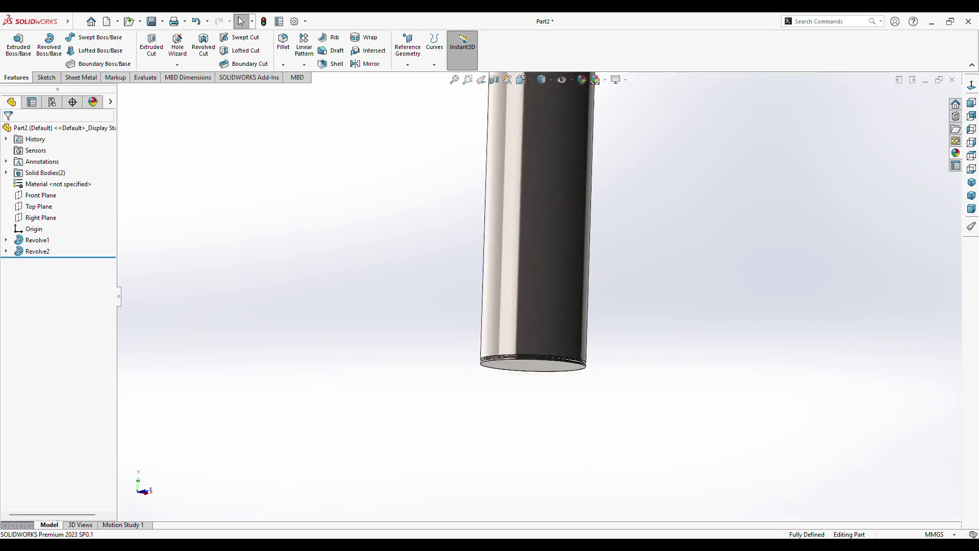
{"action": "scroll", "coordinate": [535, 176], "scroll_direction": "up", "scroll_amount": 1}
{"action": "scroll", "coordinate": [536, 177], "scroll_direction": "up", "scroll_amount": 1}
{"action": "scroll", "coordinate": [540, 229], "scroll_direction": "up", "scroll_amount": 1}
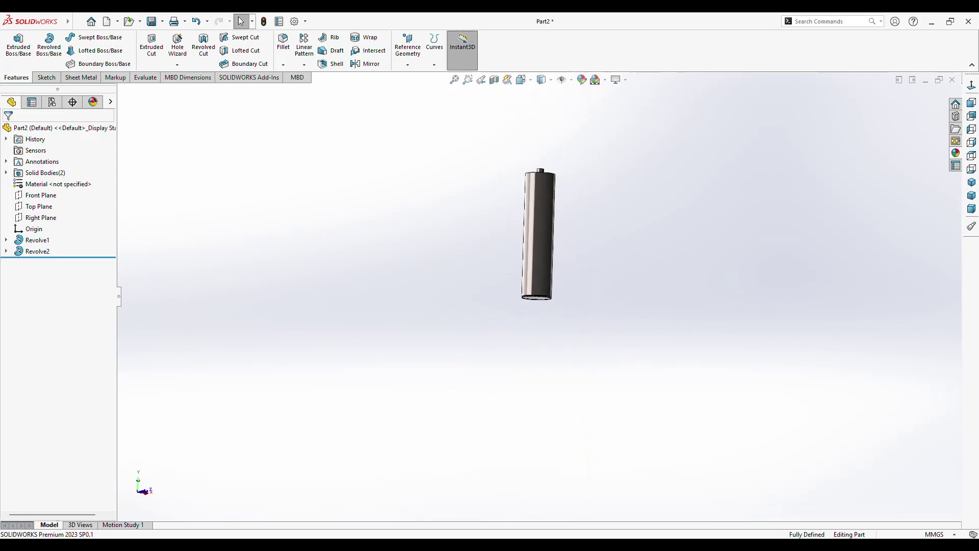
- Zoom in on the cylinder, switch to Front view, and open the Metal > Steel appearances library
{"action": "left_click", "coordinate": [468, 80]}
{"action": "left_click_drag", "start_coordinate": [456, 131], "coordinate": [566, 295]}
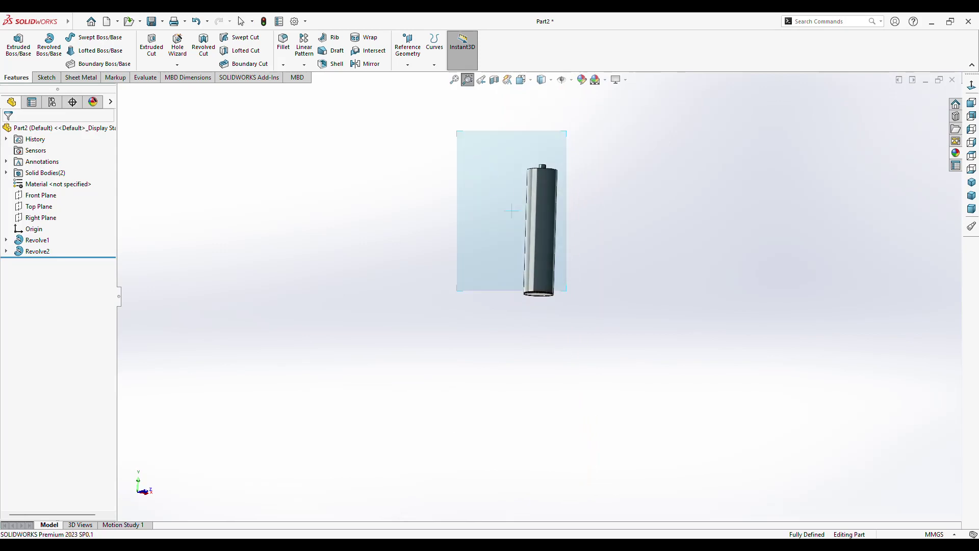
{"action": "scroll", "coordinate": [528, 433], "scroll_direction": "down", "scroll_amount": 3}
{"action": "scroll", "coordinate": [528, 432], "scroll_direction": "down", "scroll_amount": 2}
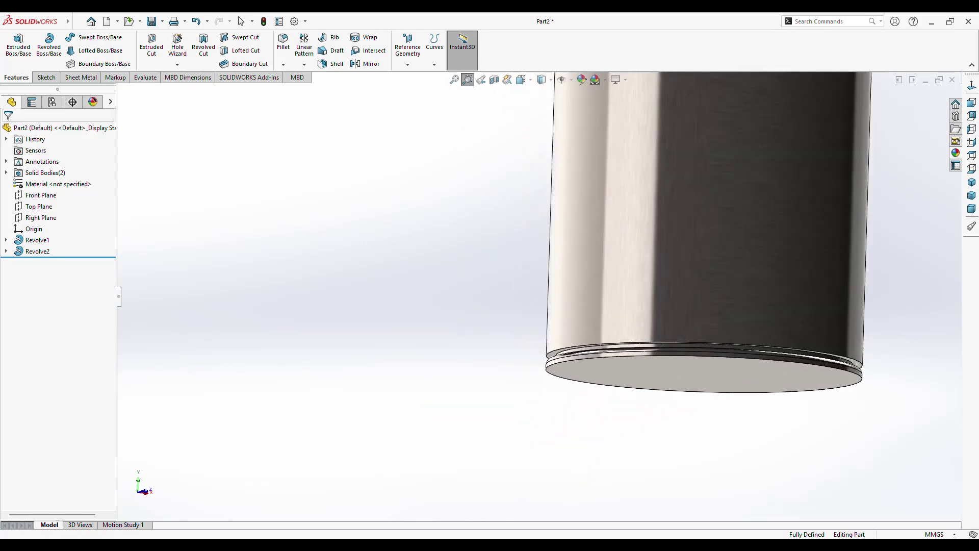
{"action": "scroll", "coordinate": [528, 432], "scroll_direction": "down", "scroll_amount": 1}
{"action": "key", "text": "ctrl+1"}
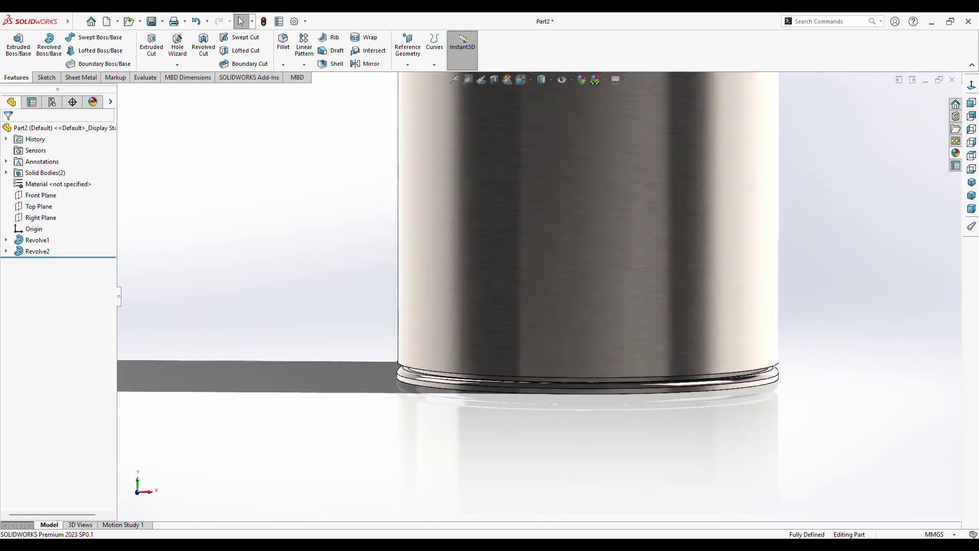
{"action": "left_click", "coordinate": [956, 153]}
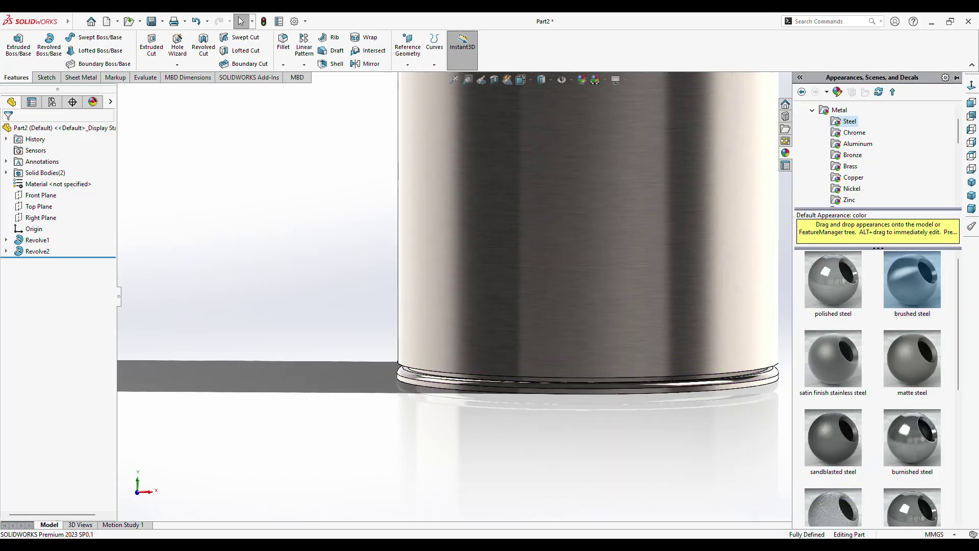
- Apply a steel-library appearance to the cylinder, ending with a chrome finish
{"action": "left_click_drag", "start_coordinate": [913, 280], "coordinate": [715, 255]}
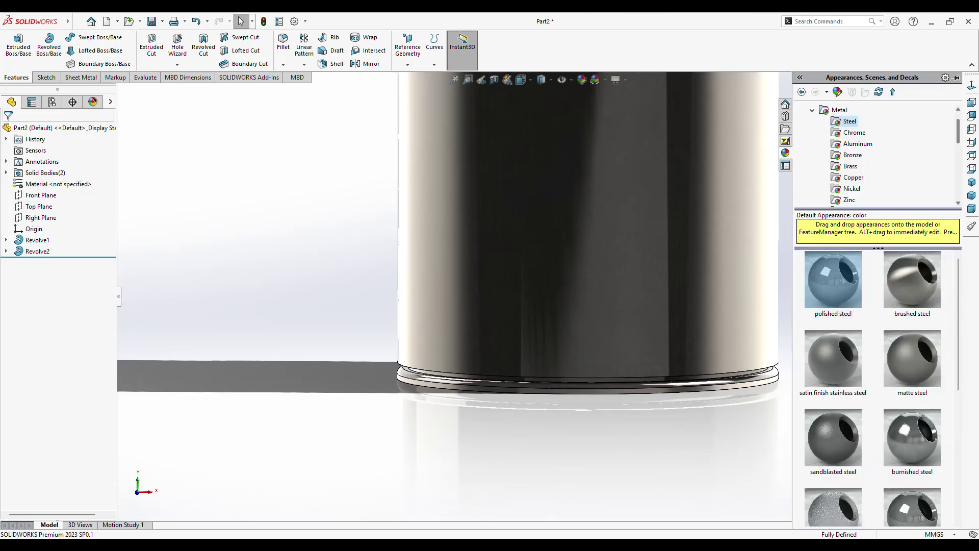
{"action": "scroll", "coordinate": [872, 388], "scroll_direction": "down", "scroll_amount": 3}
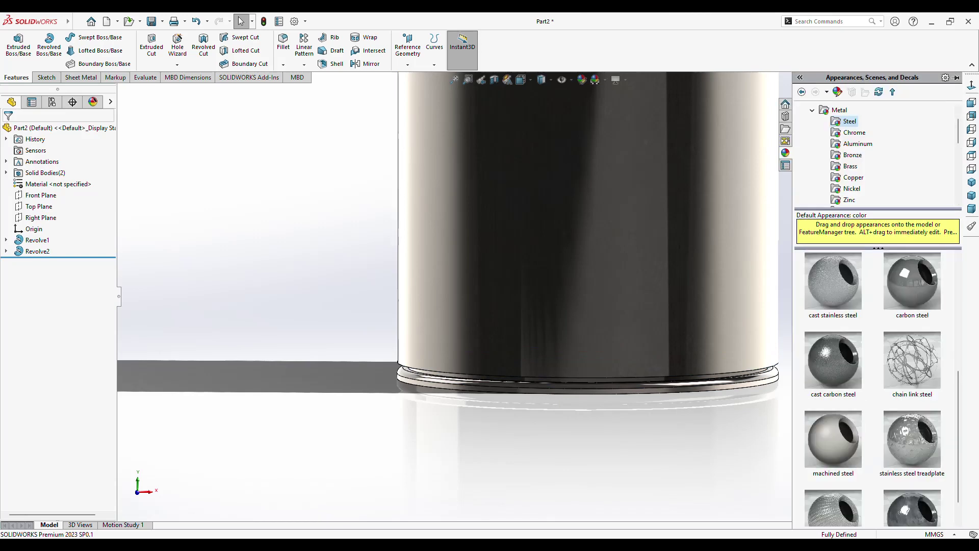
{"action": "key", "text": "Down"}
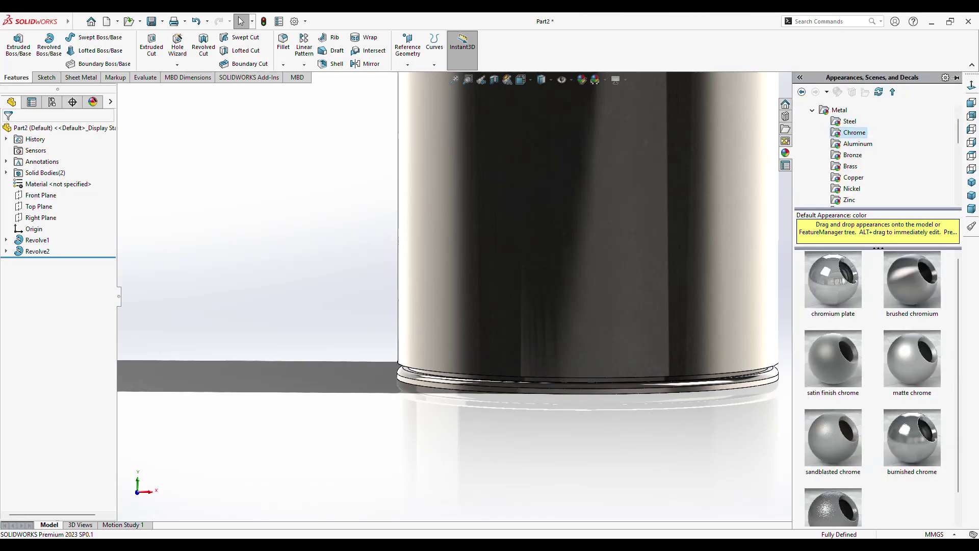
{"action": "left_click_drag", "start_coordinate": [834, 280], "coordinate": [587, 230]}
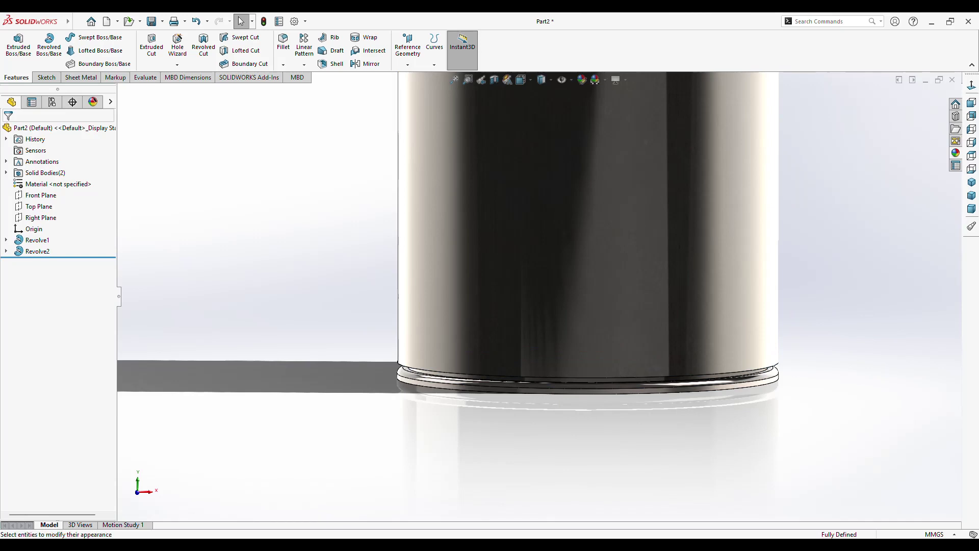
- Orbit to check the finish from below, then start Sketch3 on the Front Plane
{"action": "middle_click_drag", "start_coordinate": [587, 230], "coordinate": [546, 164]}
{"action": "key", "text": "ctrl+7"}
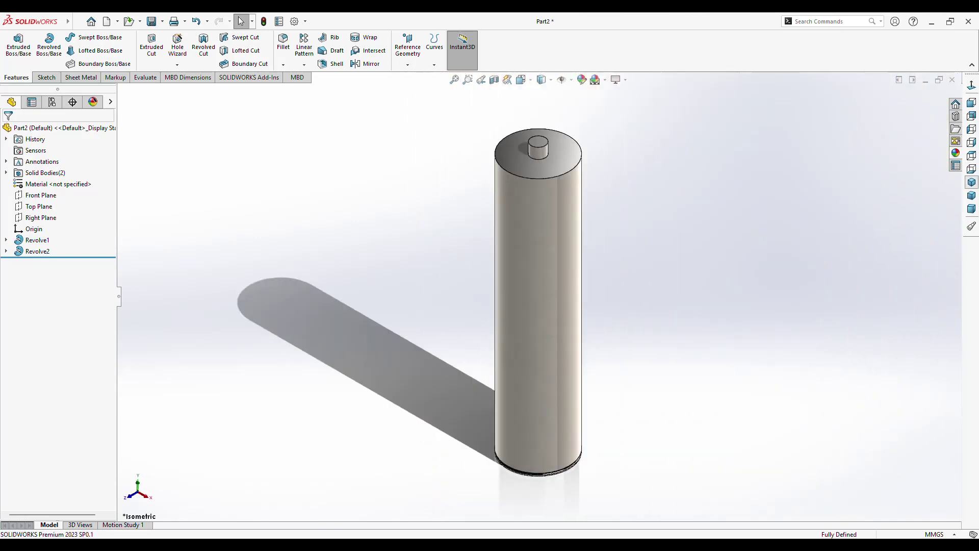
{"action": "mouse_move", "coordinate": [541, 301]}
{"action": "middle_mouse_down"}
{"action": "mouse_move", "coordinate": [591, 276]}
{"action": "mouse_move", "coordinate": [561, 286]}
{"action": "mouse_move", "coordinate": [577, 286]}
{"action": "middle_mouse_up"}
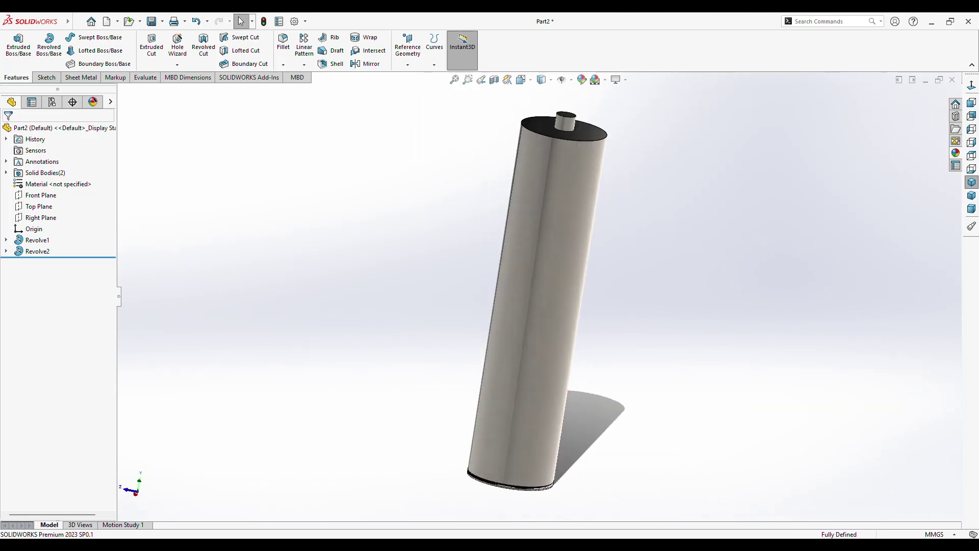
{"action": "left_click", "coordinate": [168, 98]}
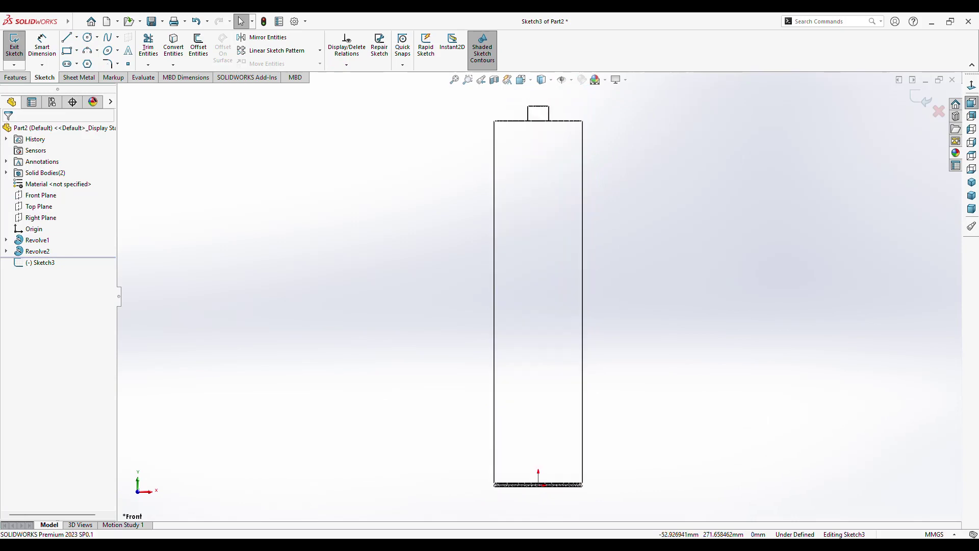
- Zoom in closely on the base region of the part
{"action": "left_click", "coordinate": [467, 79]}
{"action": "left_click_drag", "start_coordinate": [452, 422], "coordinate": [657, 522]}
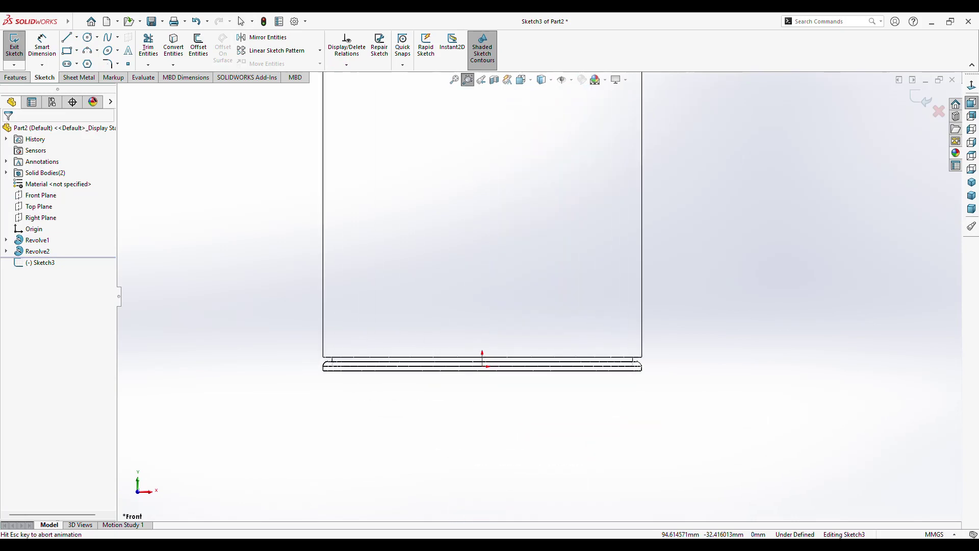
{"action": "left_click_drag", "start_coordinate": [239, 288], "coordinate": [667, 384]}
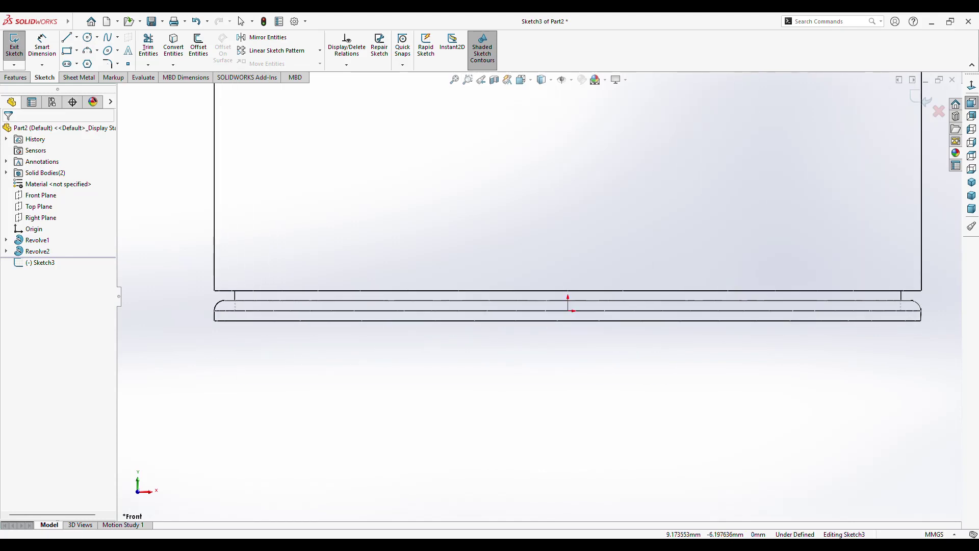
- Draw a vertical construction line from the origin and begin a new line at the bottom endpoint
{"action": "left_click", "coordinate": [66, 37]}
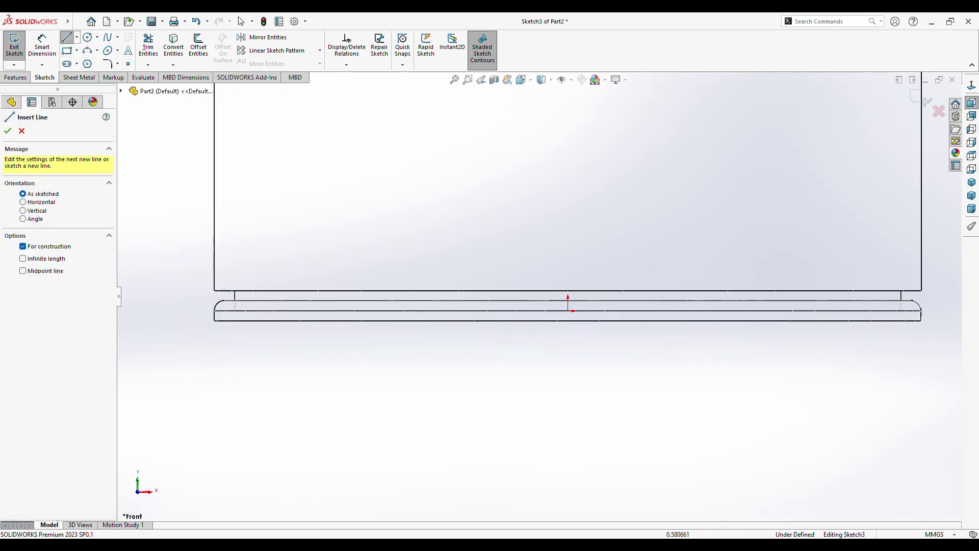
{"action": "left_click", "coordinate": [567, 321]}
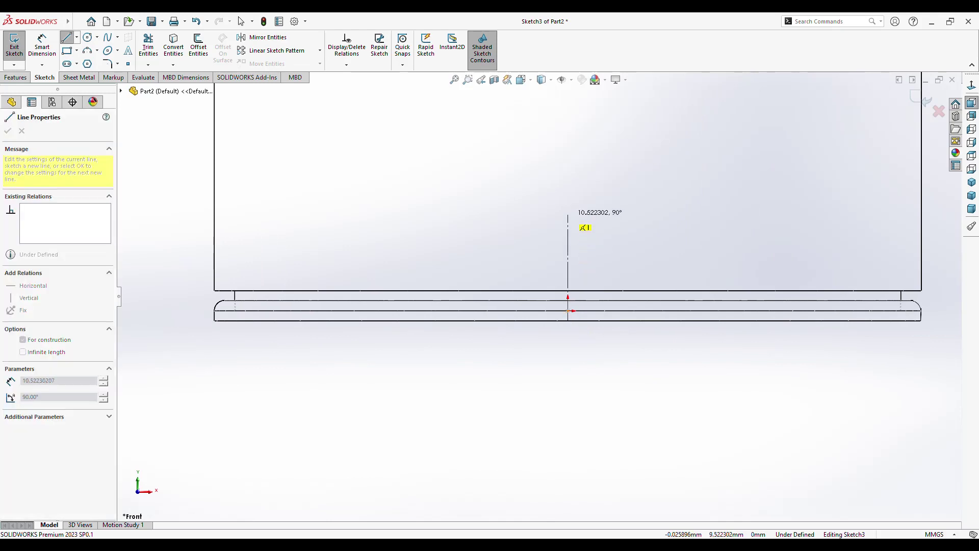
{"action": "key", "text": "Escape"}
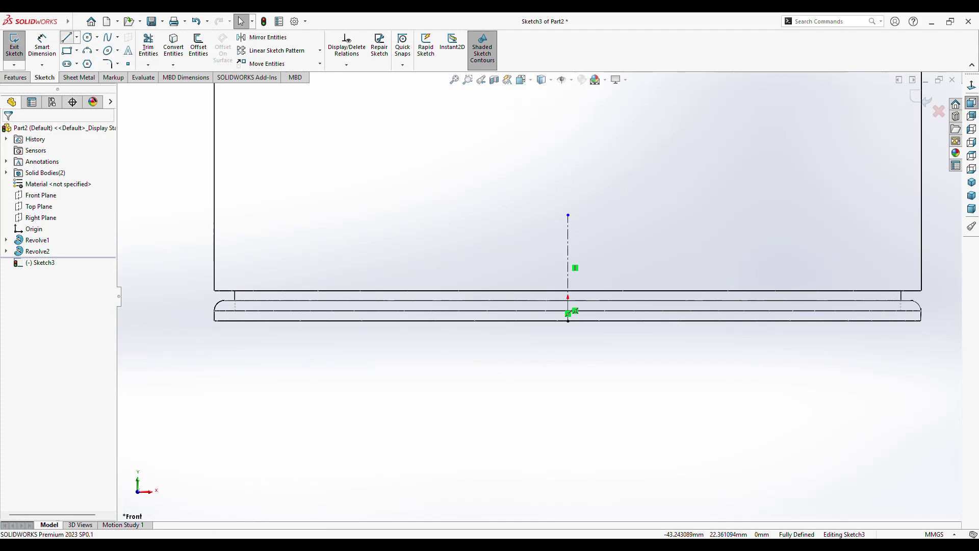
{"action": "left_click", "coordinate": [67, 37]}
{"action": "left_click", "coordinate": [568, 320]}
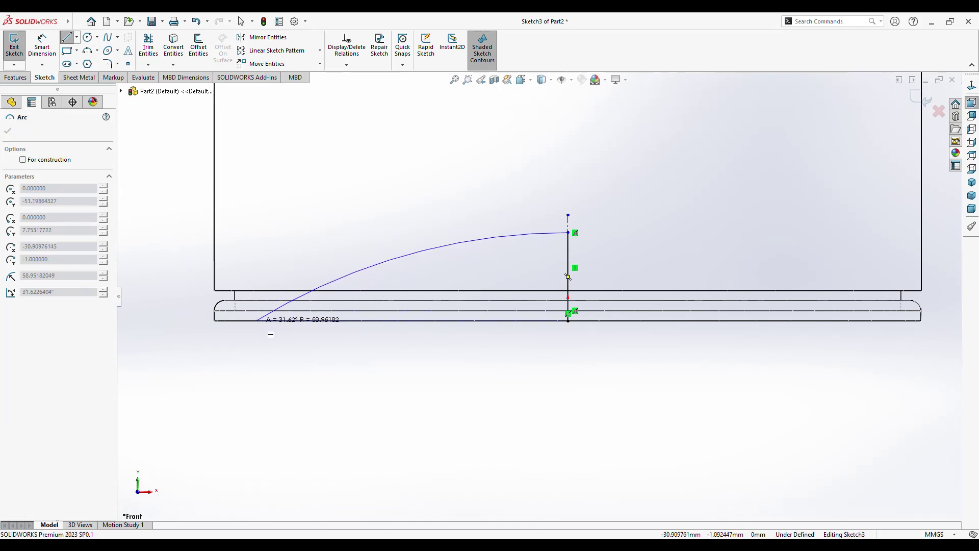
- Finish the tangent arc at the base's left side and close it with a horizontal bottom line
{"action": "left_click", "coordinate": [257, 321]}
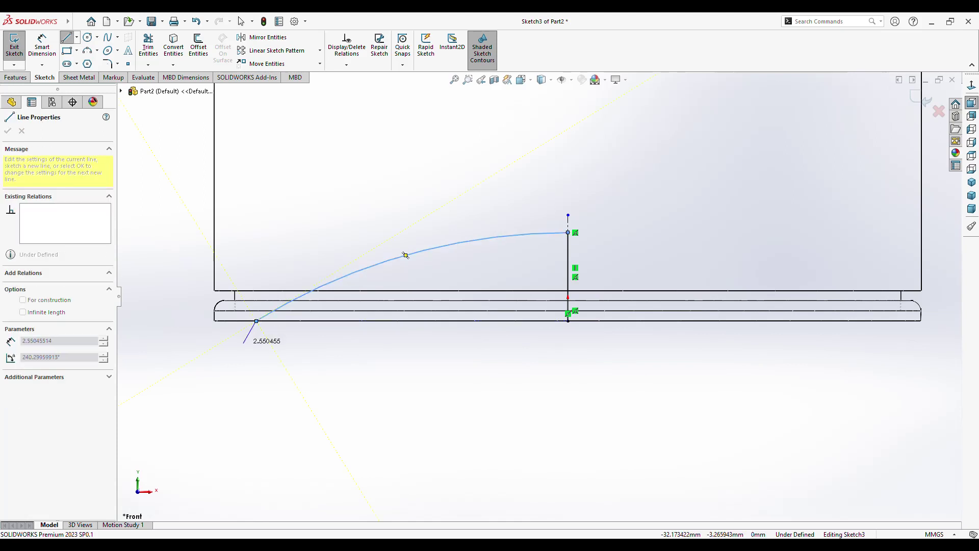
{"action": "left_click", "coordinate": [568, 322]}
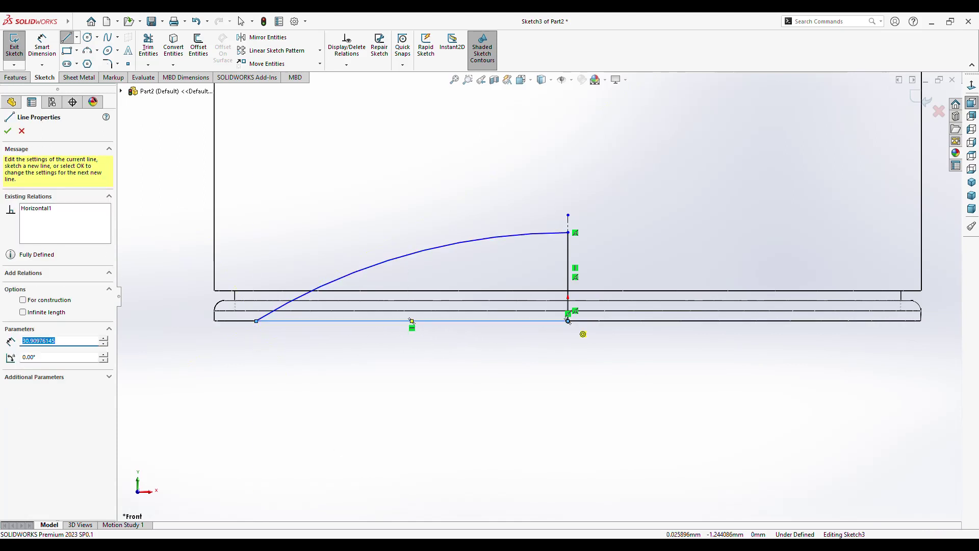
{"action": "key", "text": "Escape"}
- Dimension the arc's horizontal offset to 2.00 mm and the vertical line's height to 9.50 mm
{"action": "left_click", "coordinate": [42, 40]}
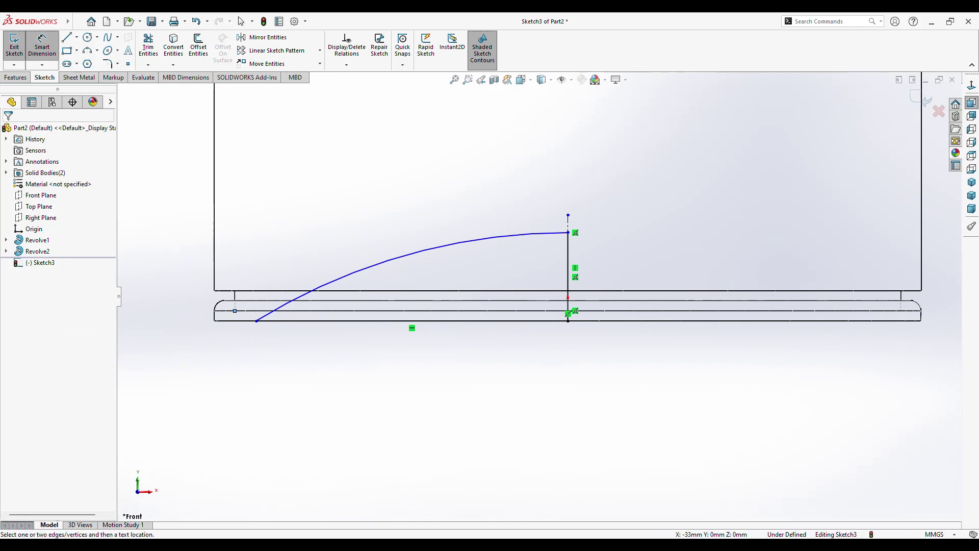
{"action": "left_click", "coordinate": [234, 311]}
{"action": "left_click", "coordinate": [256, 321]}
{"action": "left_click", "coordinate": [248, 348]}
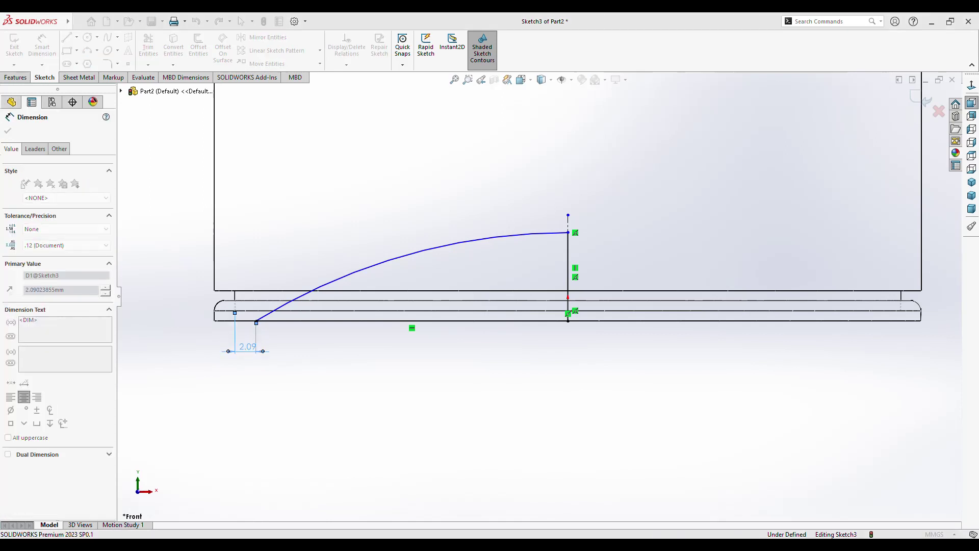
{"action": "key", "text": "Return"}
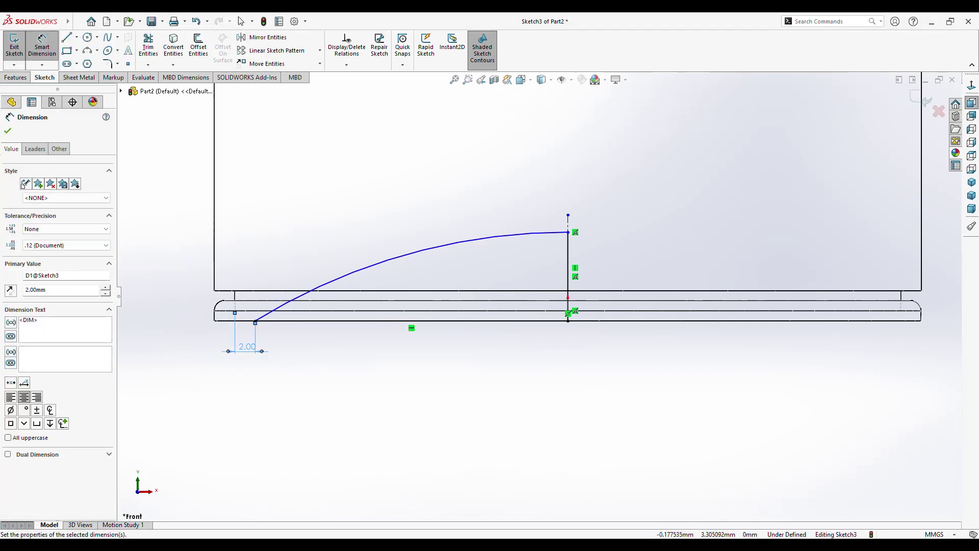
{"action": "left_click", "coordinate": [568, 255]}
{"action": "left_click", "coordinate": [618, 273]}
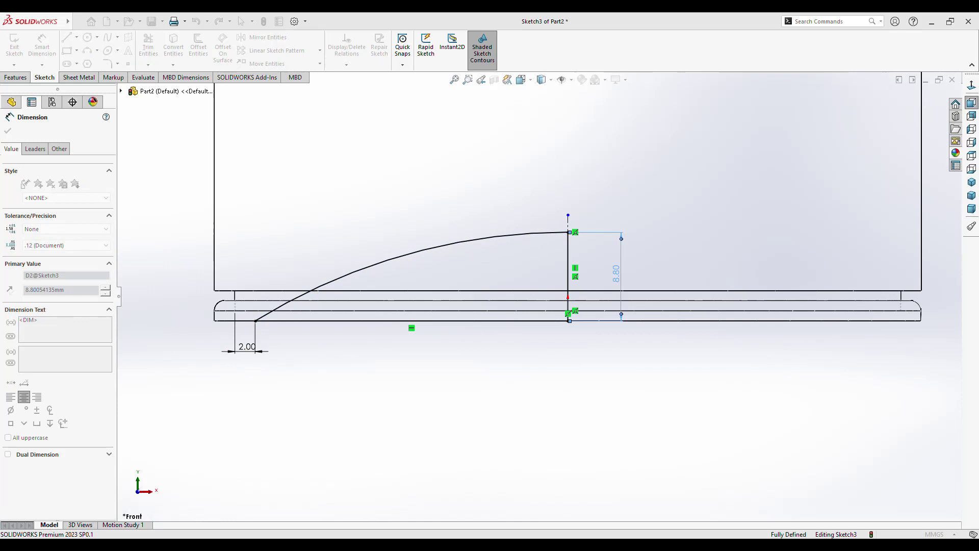
{"action": "type", "text": "9.5"}
{"action": "key", "text": "Return"}
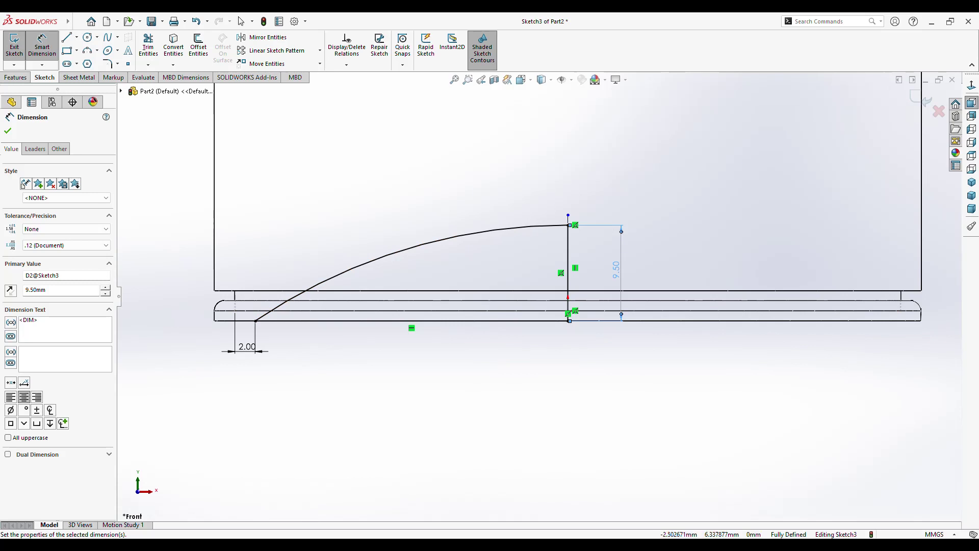
{"action": "key", "text": "Escape"}
- Draw a horizontal centerline leftward from the top of the vertical line
{"action": "key", "text": "l"}
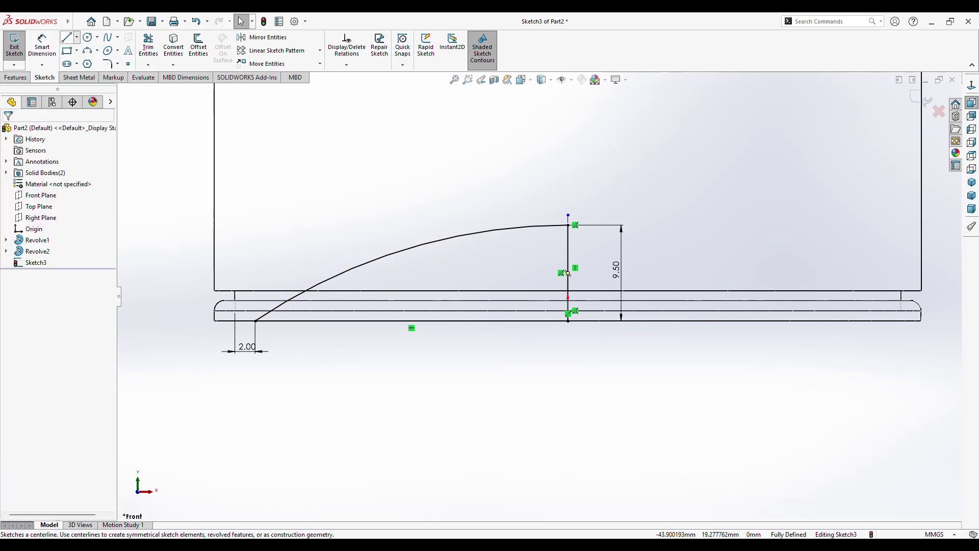
{"action": "key", "text": "l"}
{"action": "left_click", "coordinate": [568, 225]}
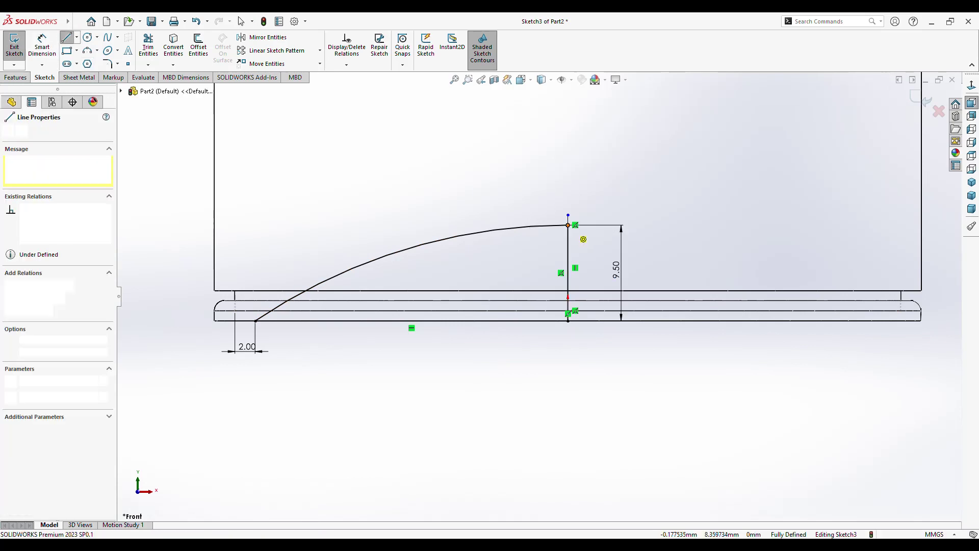
{"action": "left_click", "coordinate": [379, 225]}
{"action": "key", "text": "Escape"}
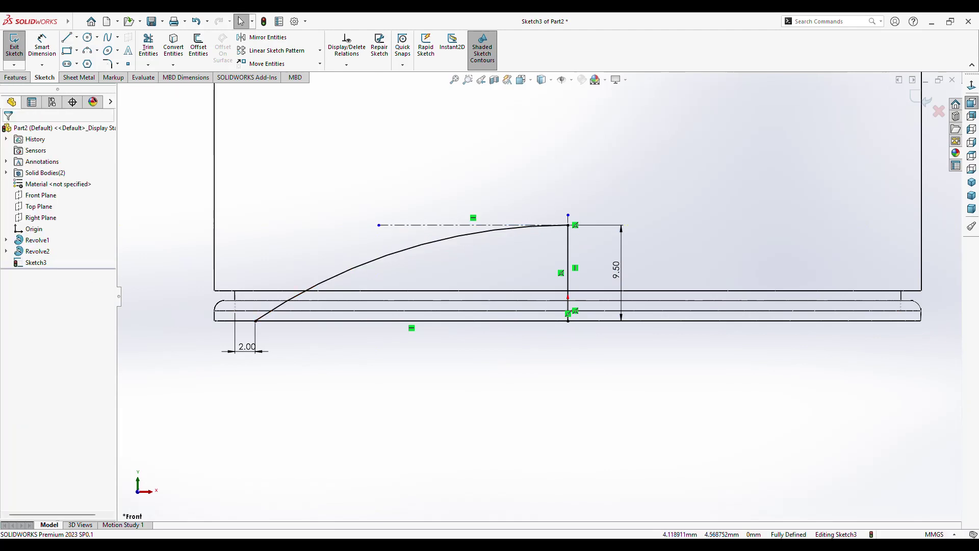
- Make the arc tangent to the horizontal centerline, after moving the 9.50 dimension aside
{"action": "left_click", "coordinate": [633, 266]}
{"action": "key", "text": "Escape"}
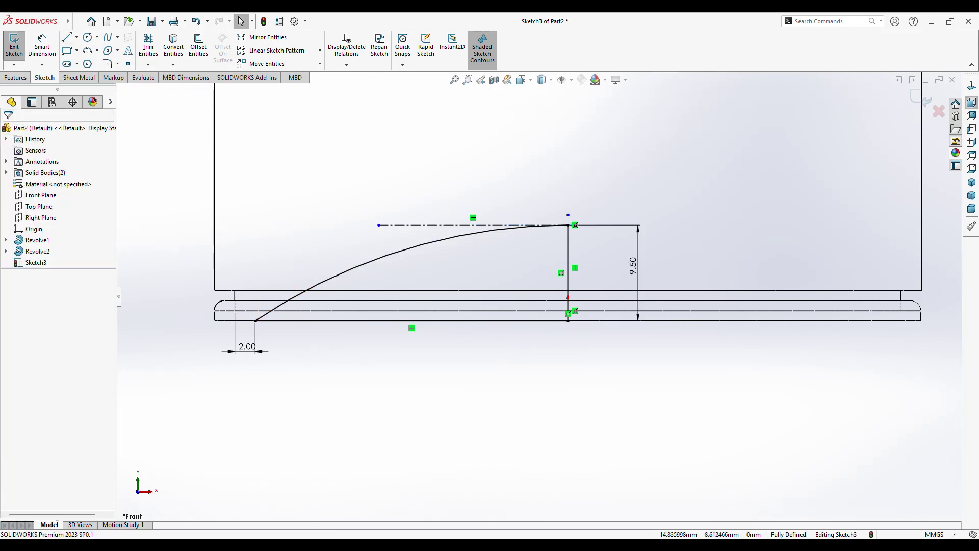
{"action": "left_click", "coordinate": [510, 225]}
{"action": "left_click", "coordinate": [388, 254], "text": "ctrl"}
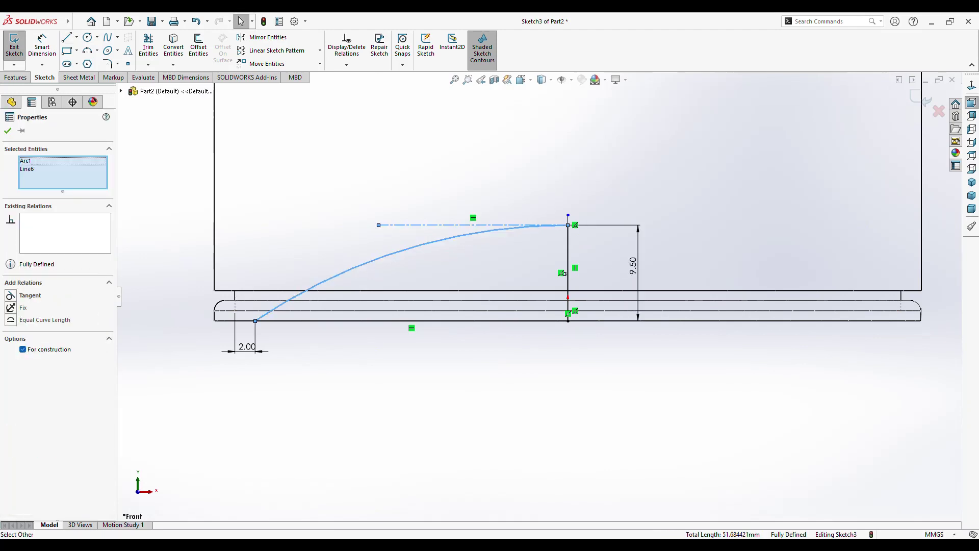
{"action": "key", "text": "Escape"}
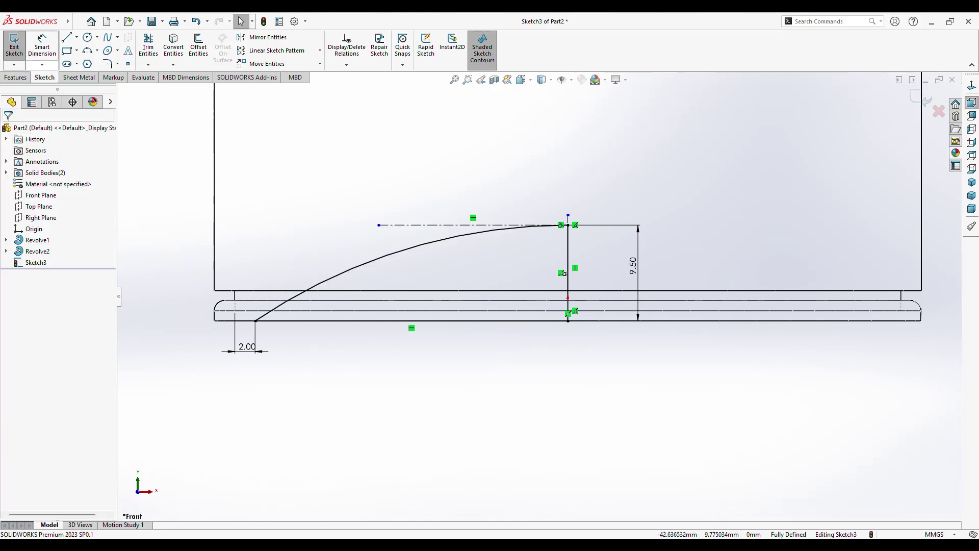
{"action": "left_click", "coordinate": [15, 77]}
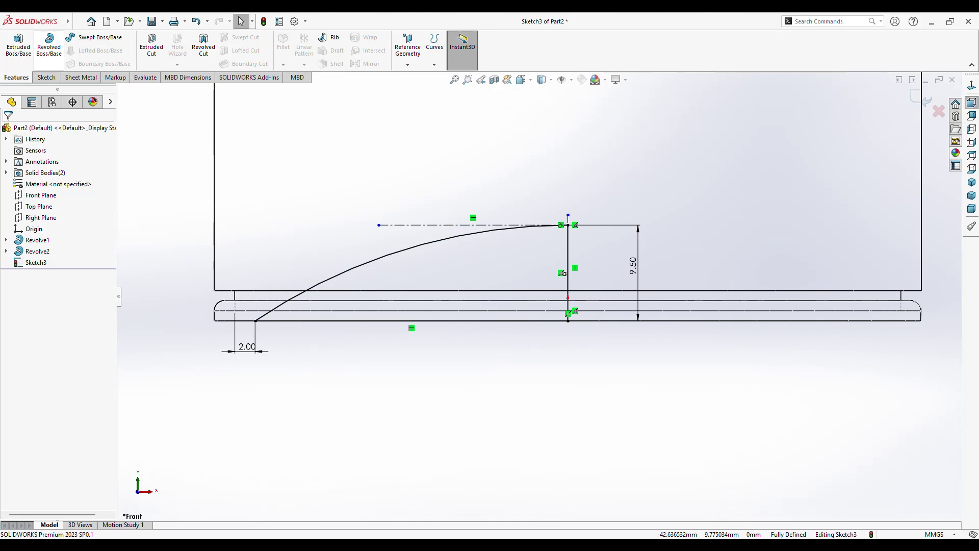
- Start a Revolve about the vertical centerline with merging off, then cancel it
{"action": "left_click", "coordinate": [49, 45]}
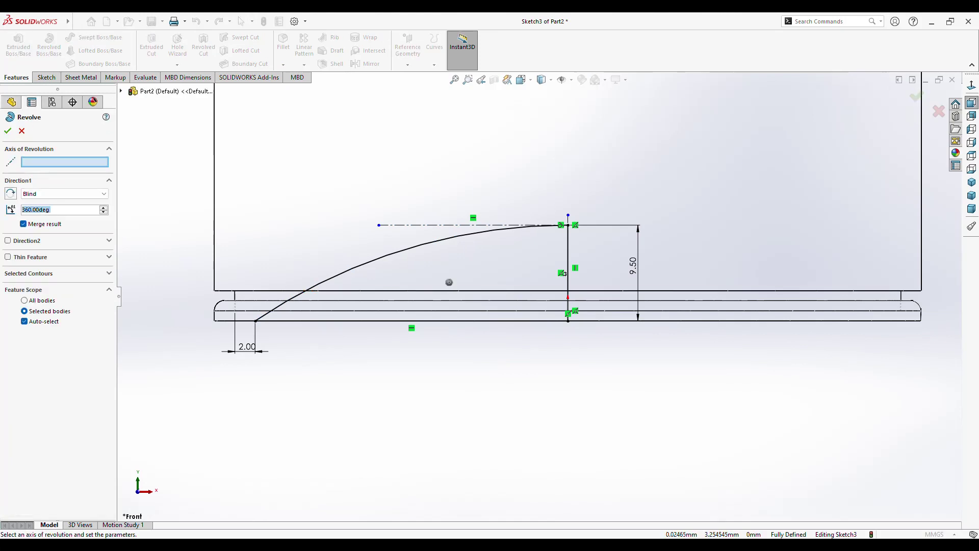
{"action": "left_click", "coordinate": [565, 273]}
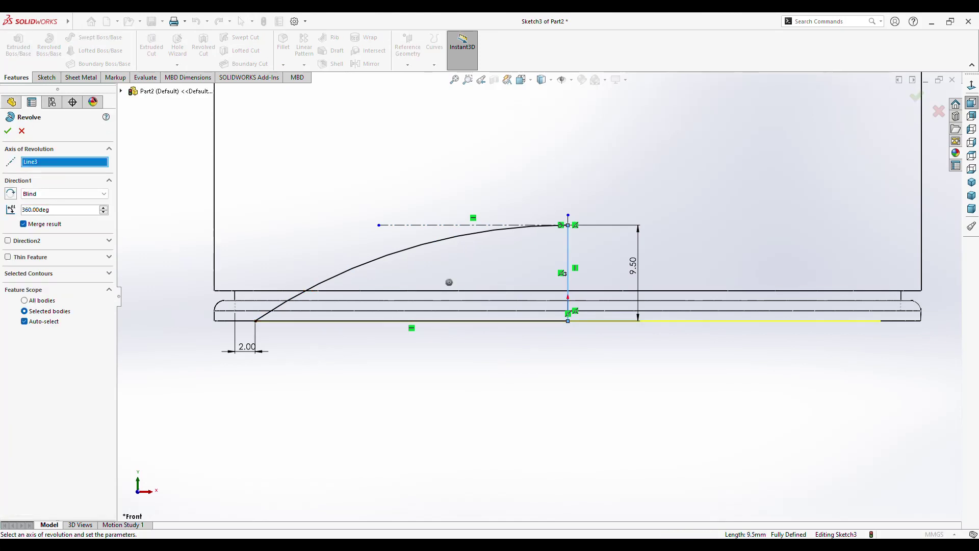
{"action": "key", "text": "alt+m"}
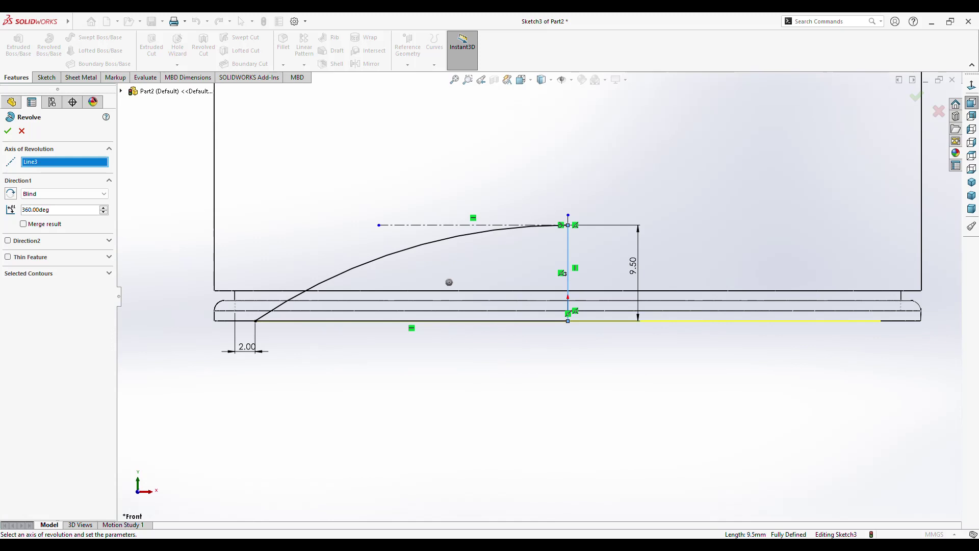
{"action": "key", "text": "Escape"}
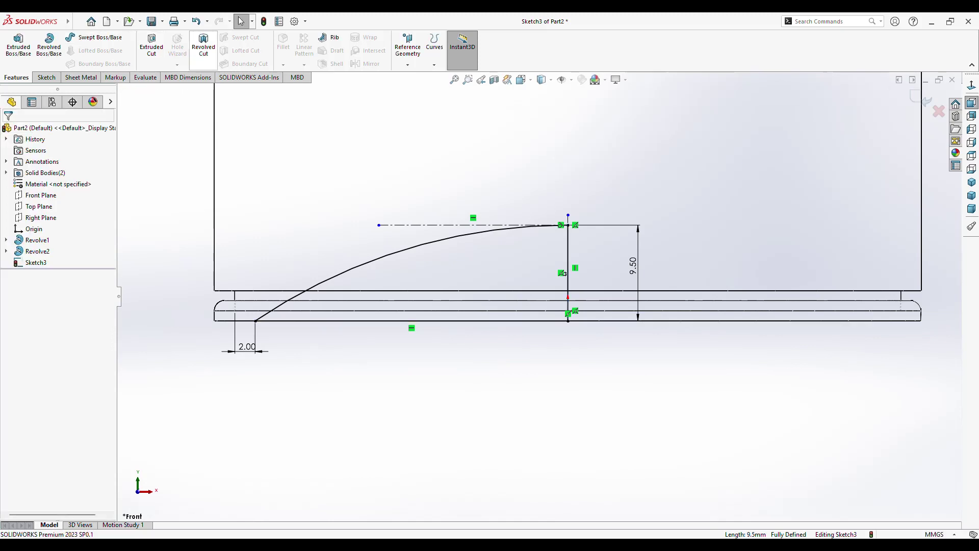
- Revolve-cut Sketch3 360° about centerline Line3 to carve the domed base recess
{"action": "left_click", "coordinate": [204, 46]}
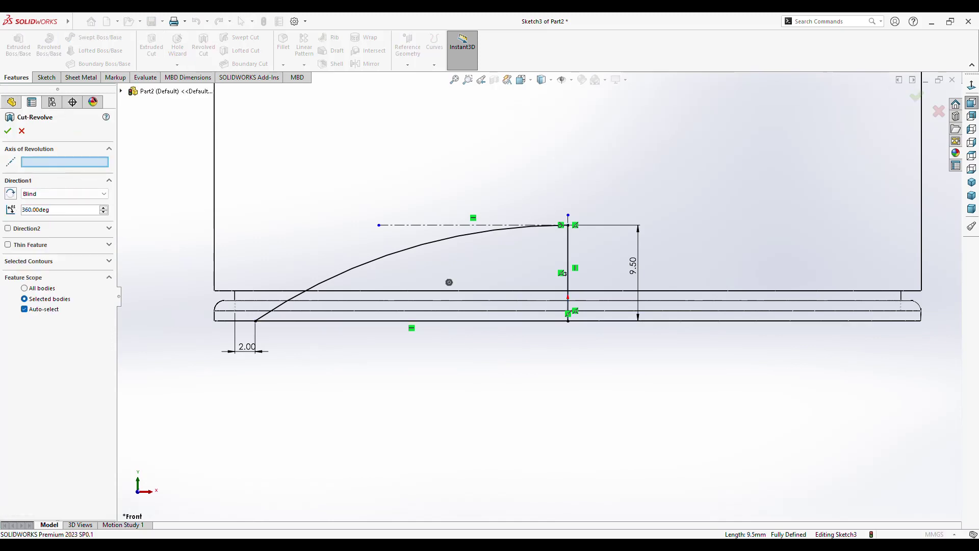
{"action": "left_click", "coordinate": [564, 273]}
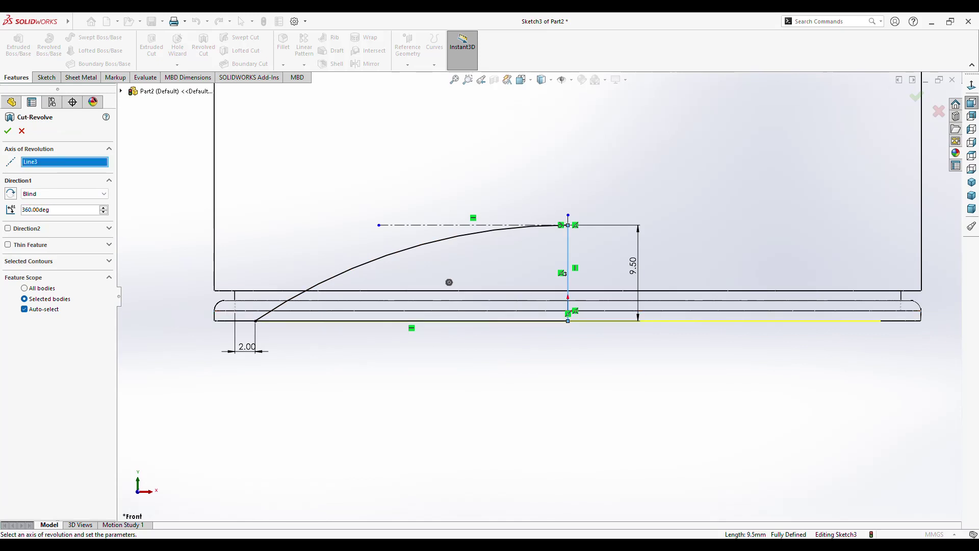
{"action": "left_click", "coordinate": [8, 130]}
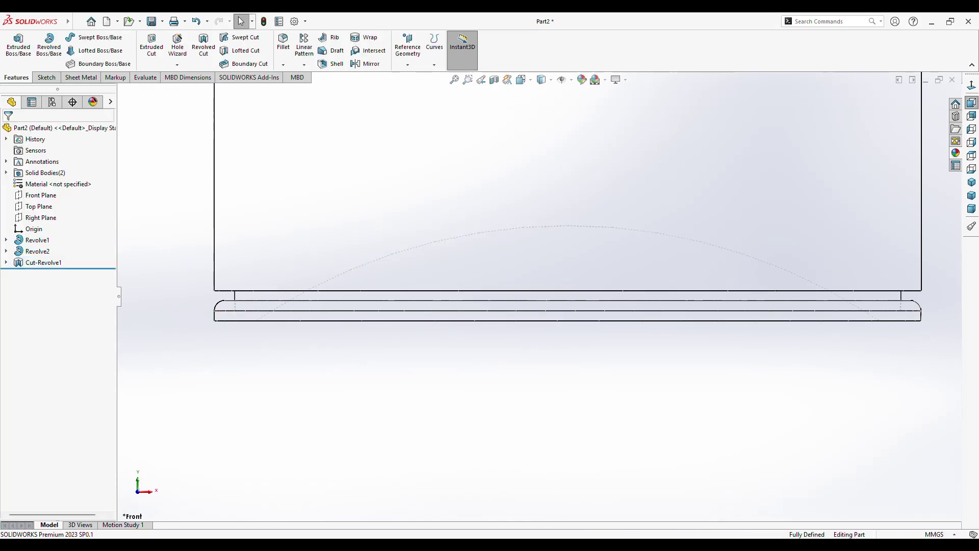
- Switch the part to Shaded display and orbit to view the whole cylinder
{"action": "left_click", "coordinate": [521, 80]}
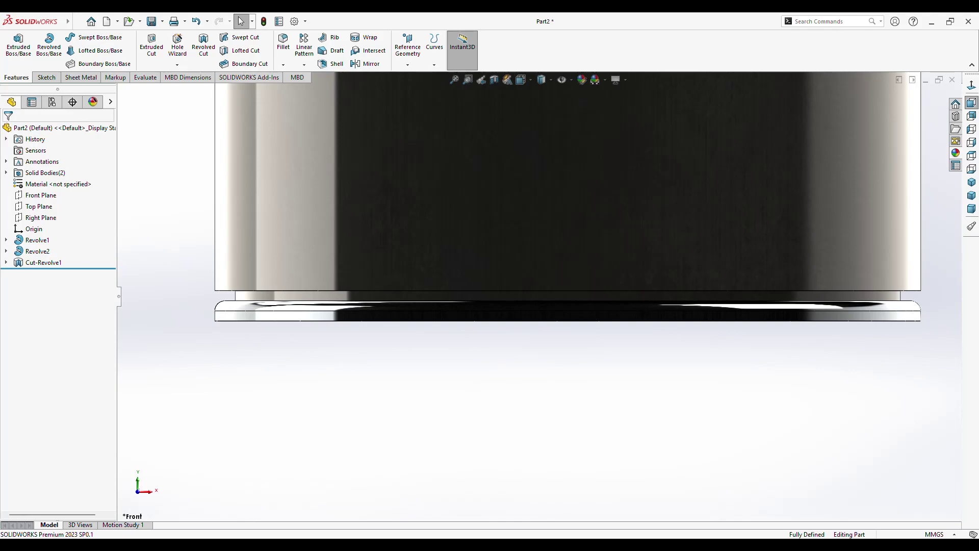
{"action": "mouse_move", "coordinate": [561, 357]}
{"action": "middle_mouse_down"}
{"action": "mouse_move", "coordinate": [561, 306]}
{"action": "mouse_move", "coordinate": [535, 260]}
{"action": "mouse_move", "coordinate": [459, 204]}
{"action": "middle_mouse_up"}
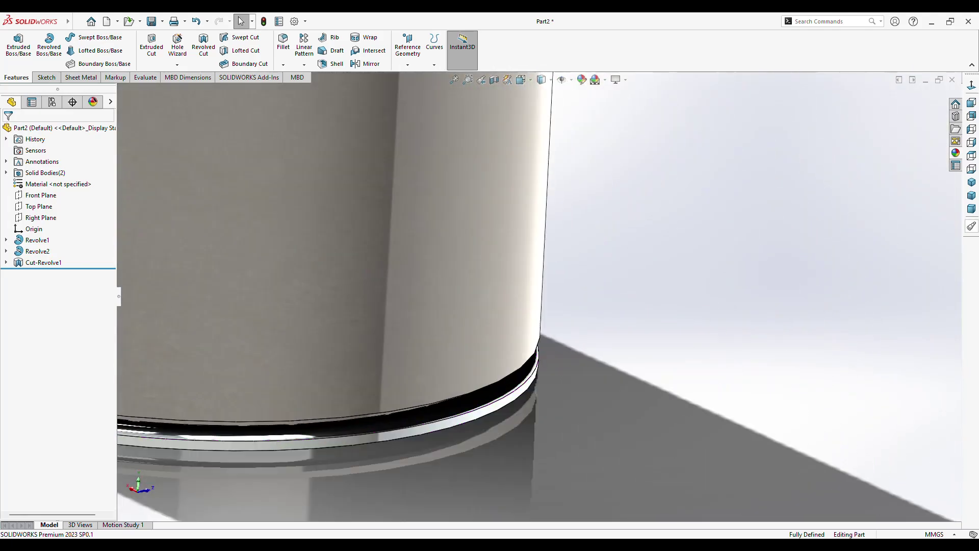
{"action": "key", "text": "f"}
{"action": "mouse_move", "coordinate": [541, 296]}
{"action": "middle_mouse_down"}
{"action": "mouse_move", "coordinate": [490, 295]}
{"action": "mouse_move", "coordinate": [489, 260]}
{"action": "middle_mouse_up"}
{"action": "scroll", "coordinate": [540, 245], "scroll_direction": "up", "scroll_amount": 3}
{"action": "scroll", "coordinate": [541, 245], "scroll_direction": "up", "scroll_amount": 1}
{"action": "scroll", "coordinate": [541, 245], "scroll_direction": "down", "scroll_amount": 4}
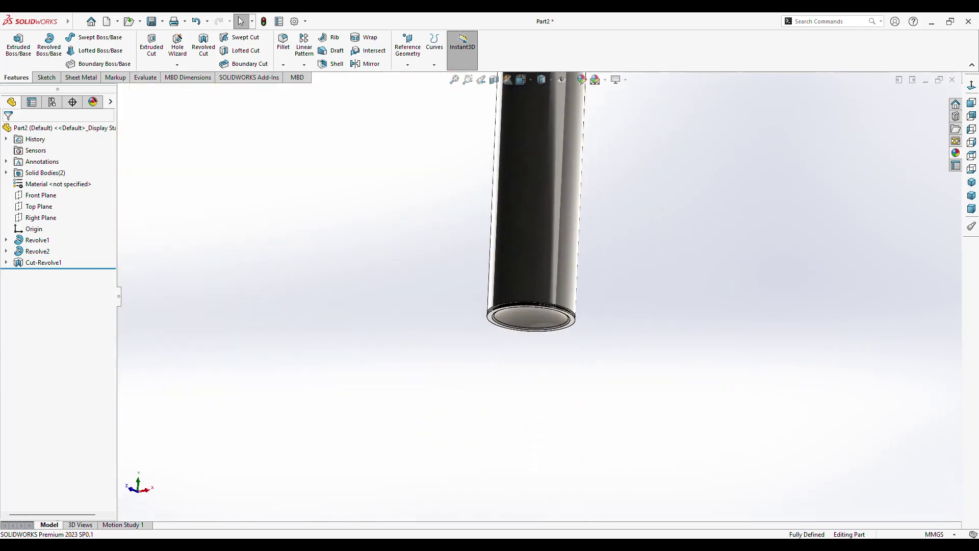
{"action": "mouse_move", "coordinate": [536, 229]}
{"action": "middle_mouse_down"}
{"action": "mouse_move", "coordinate": [535, 261]}
{"action": "mouse_move", "coordinate": [542, 229]}
{"action": "middle_mouse_up"}
{"action": "scroll", "coordinate": [536, 229], "scroll_direction": "up", "scroll_amount": 1}
- Inspect the base recess in a Front Plane section view, then return to isometric
{"action": "left_click", "coordinate": [495, 80]}
{"action": "left_click", "coordinate": [468, 80]}
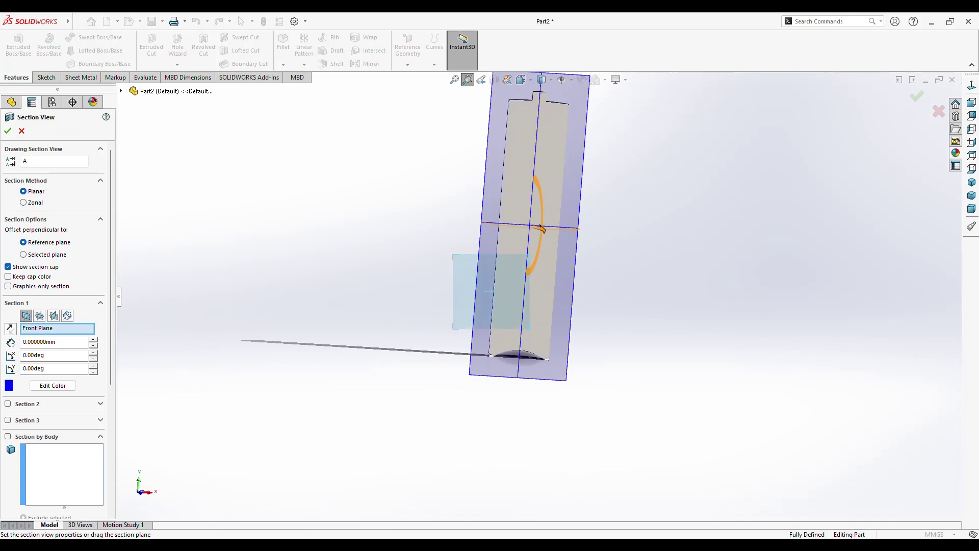
{"action": "left_click_drag", "start_coordinate": [451, 254], "coordinate": [594, 387]}
{"action": "mouse_move", "coordinate": [535, 229]}
{"action": "middle_mouse_down"}
{"action": "mouse_move", "coordinate": [536, 255]}
{"action": "mouse_move", "coordinate": [551, 214]}
{"action": "mouse_move", "coordinate": [515, 255]}
{"action": "mouse_move", "coordinate": [474, 258]}
{"action": "middle_mouse_up"}
{"action": "scroll", "coordinate": [535, 255], "scroll_direction": "down", "scroll_amount": 2}
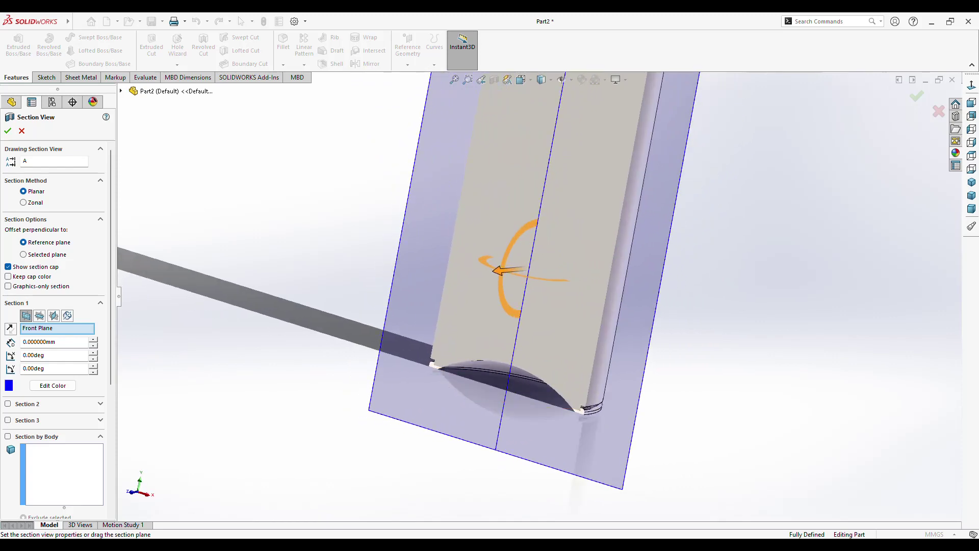
{"action": "key", "text": "Escape"}
{"action": "middle_click_drag", "start_coordinate": [535, 255], "coordinate": [525, 204]}
{"action": "left_click", "coordinate": [972, 182]}
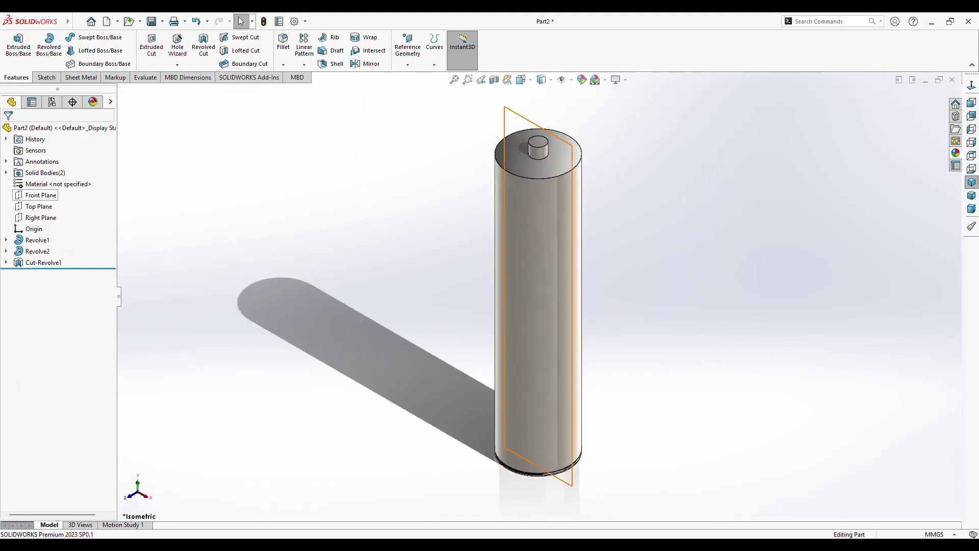
- Start Sketch4 on the Front Plane and zoom in on the top boss
{"action": "left_click", "coordinate": [41, 195]}
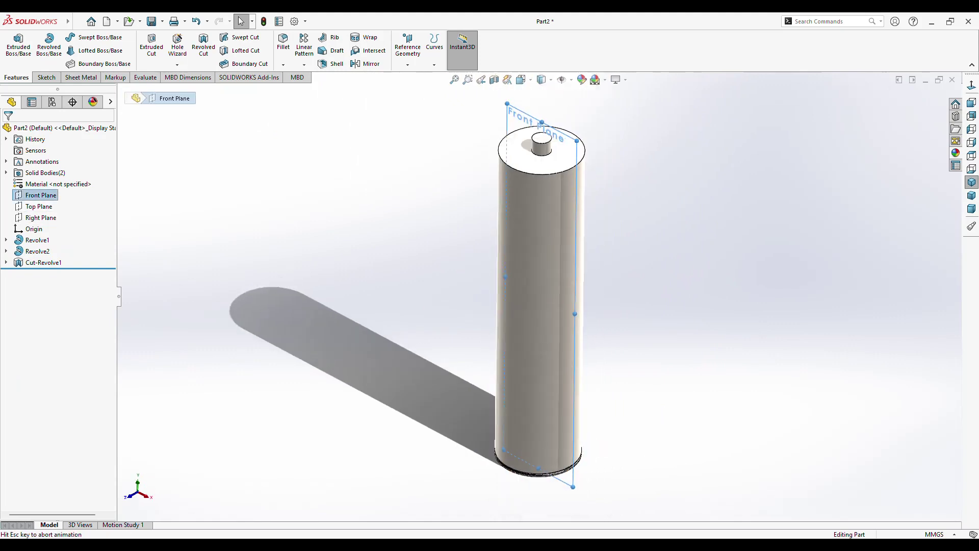
{"action": "left_click", "coordinate": [66, 181]}
{"action": "left_click", "coordinate": [467, 79]}
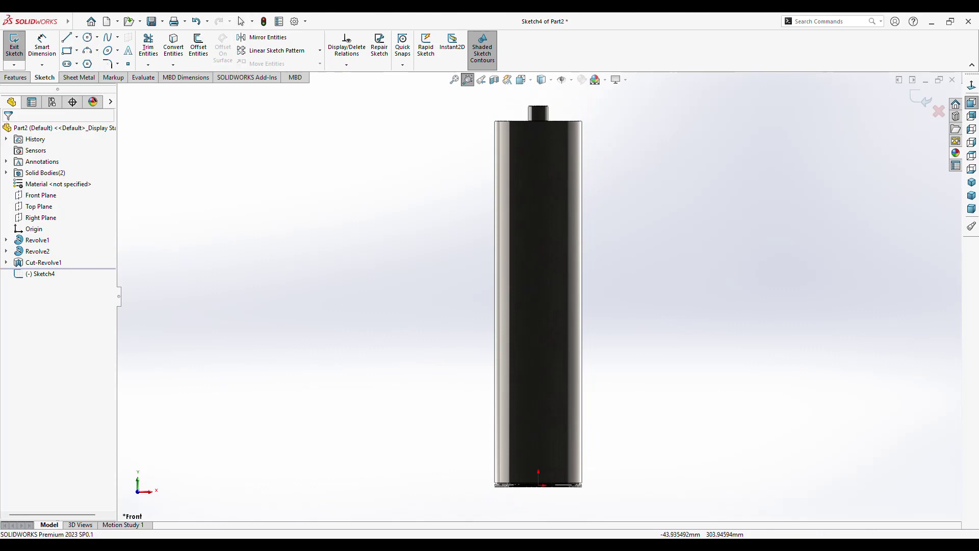
{"action": "left_click_drag", "start_coordinate": [476, 100], "coordinate": [587, 143]}
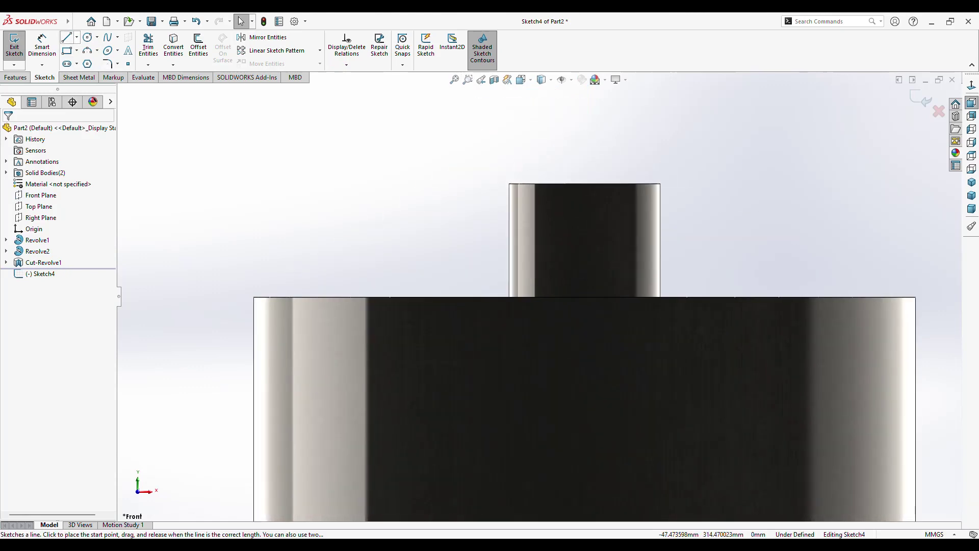
- Draw a closed four-line profile on the boss with a sloped top edge and 8 mm horizontal line
{"action": "left_click", "coordinate": [66, 37]}
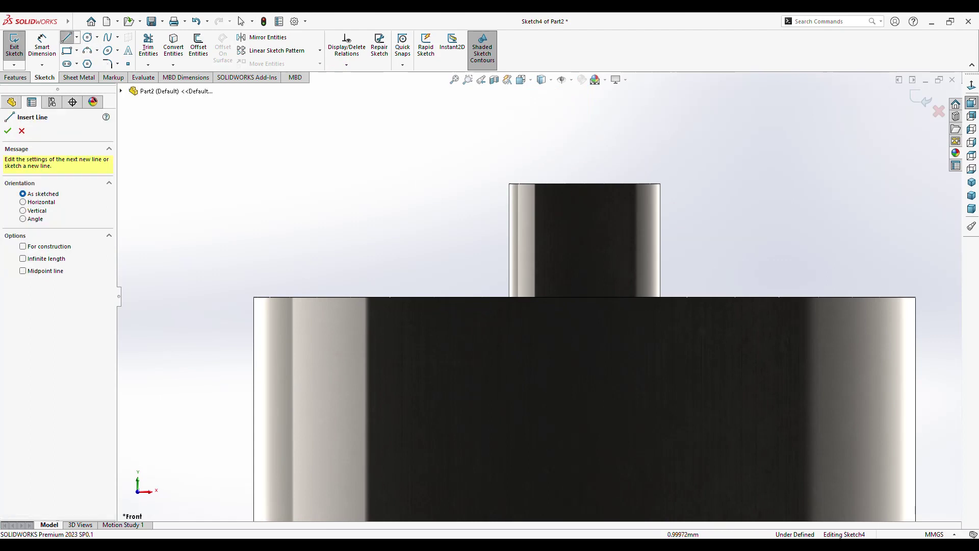
{"action": "left_click", "coordinate": [584, 183]}
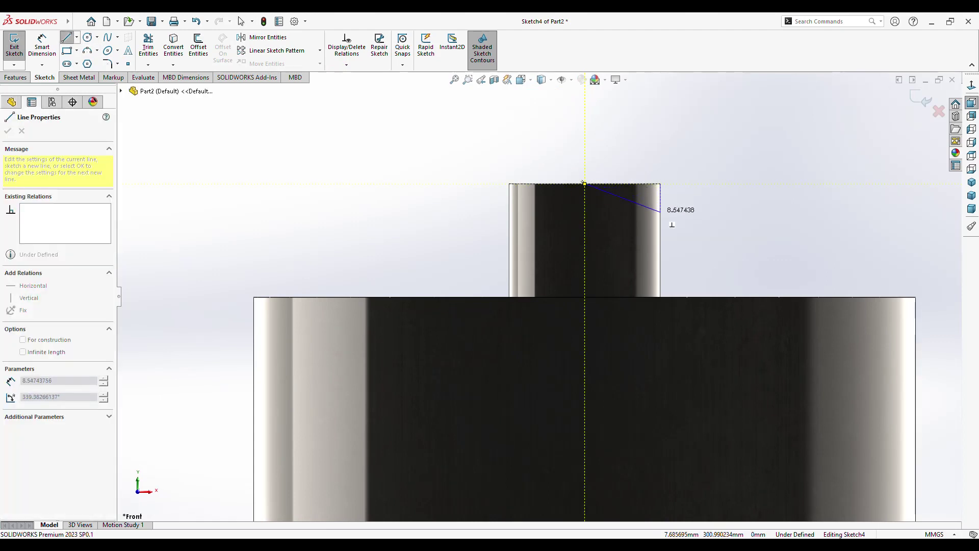
{"action": "left_click", "coordinate": [646, 206]}
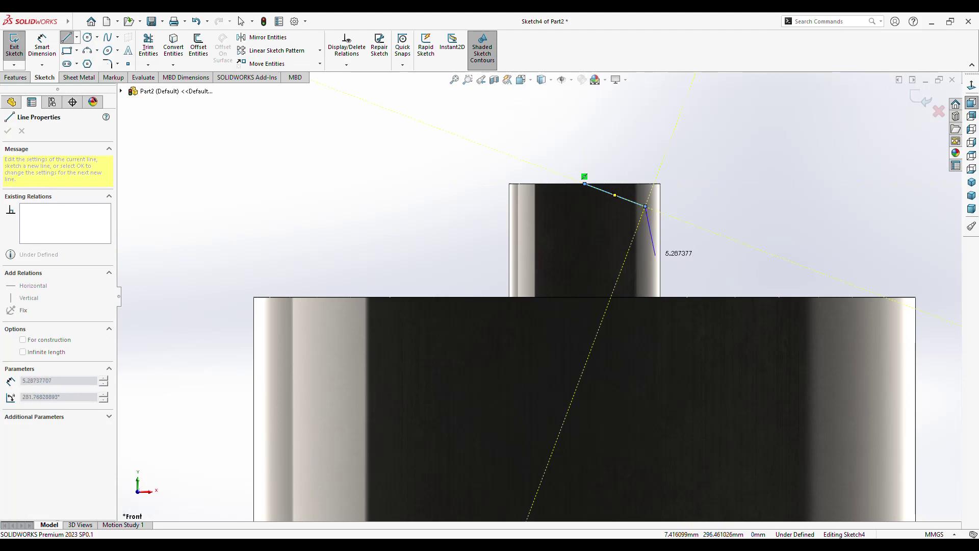
{"action": "left_click", "coordinate": [660, 255]}
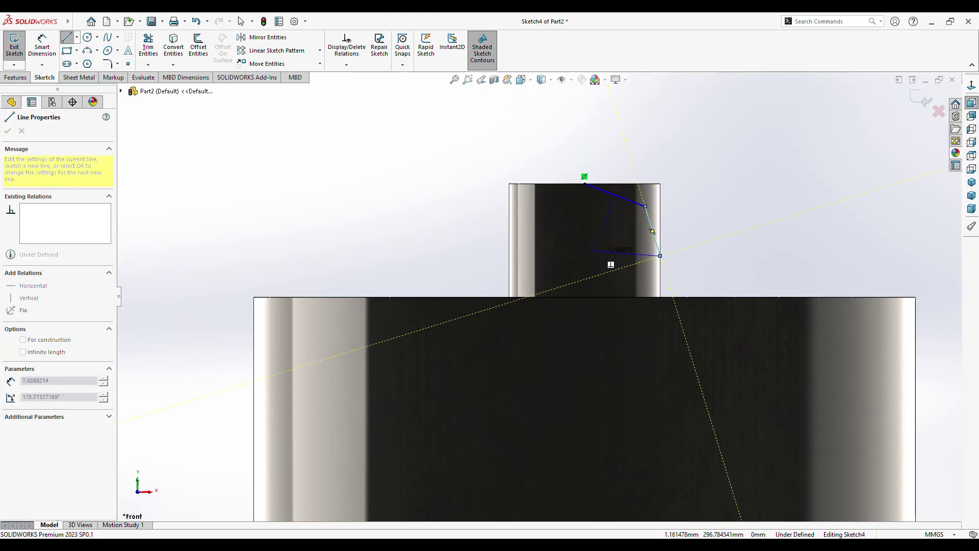
{"action": "type", "text": "8"}
{"action": "key", "text": "Return"}
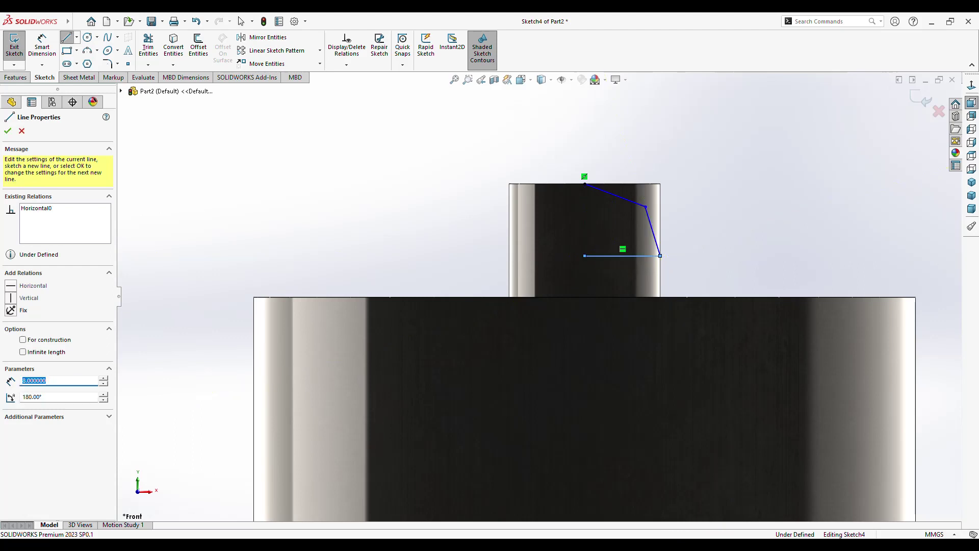
{"action": "left_click", "coordinate": [584, 183]}
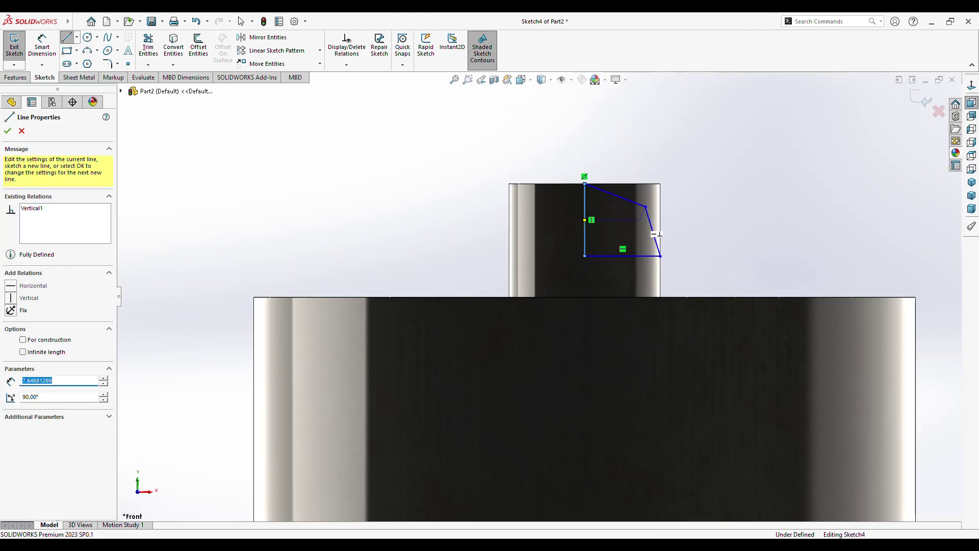
{"action": "key", "text": "Escape"}
- Add a Vertical relation to the profile's right-hand line
{"action": "left_click", "coordinate": [656, 234]}
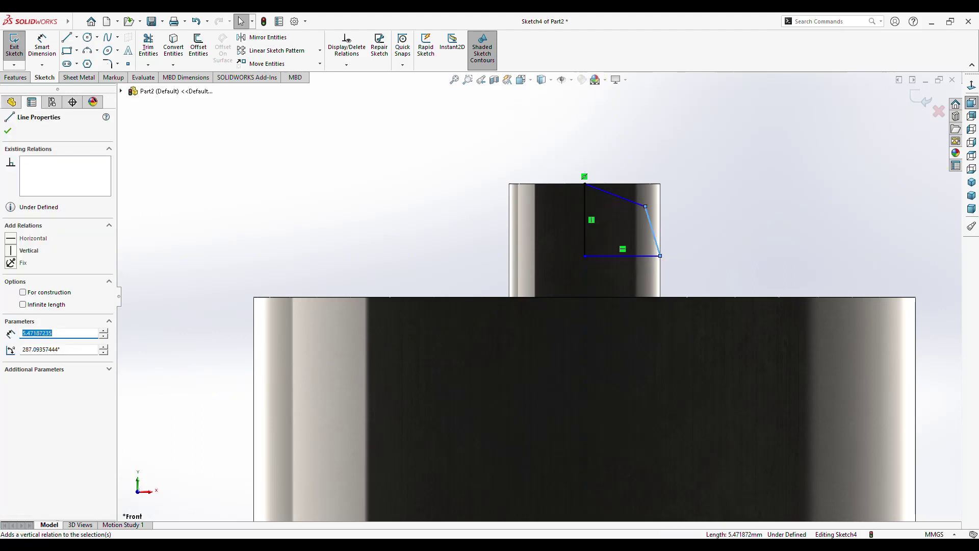
{"action": "left_click", "coordinate": [28, 250]}
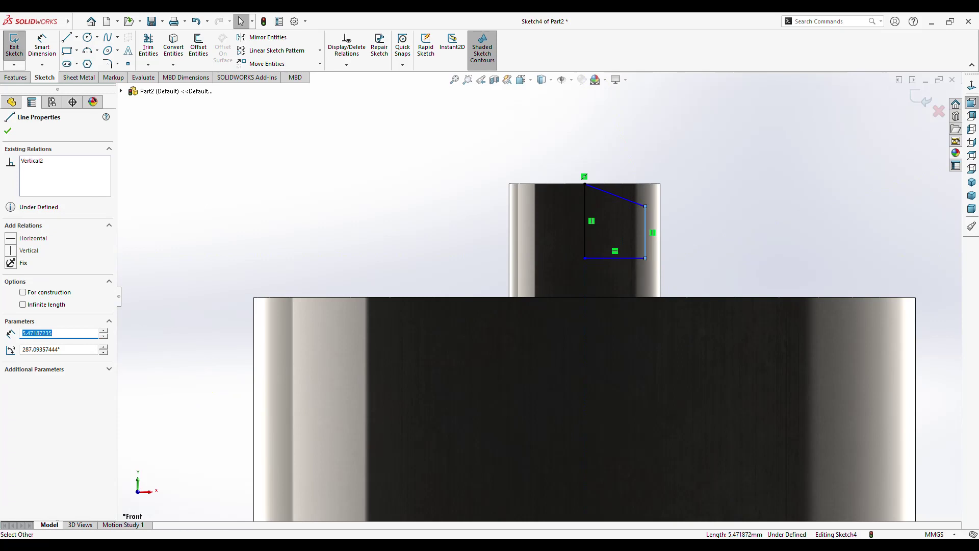
{"action": "key", "text": "Escape"}
{"action": "left_click", "coordinate": [627, 281]}
{"action": "key", "text": "Escape"}
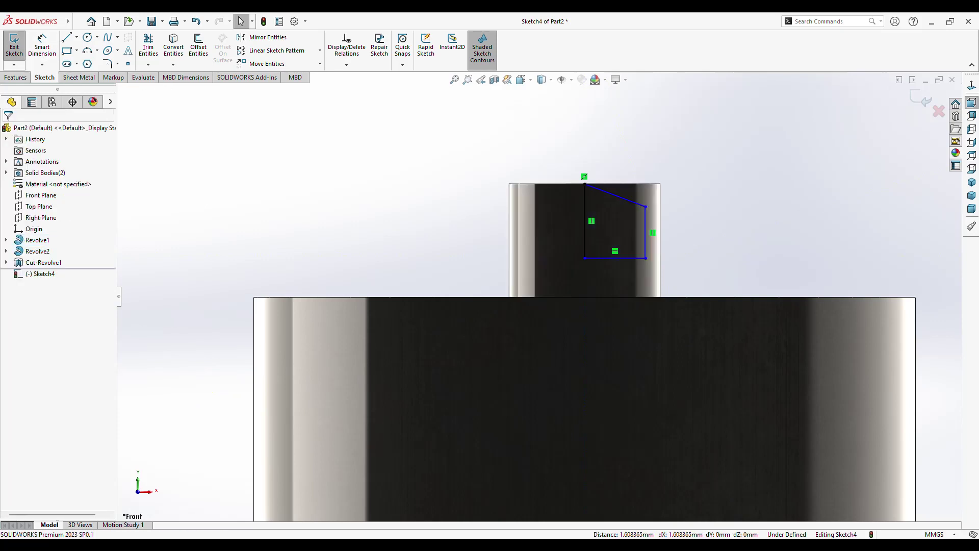
- Dimension the bottom line to 8 mm and the right vertical edge to 3 mm
{"action": "key", "text": "d"}
{"action": "left_click", "coordinate": [615, 258]}
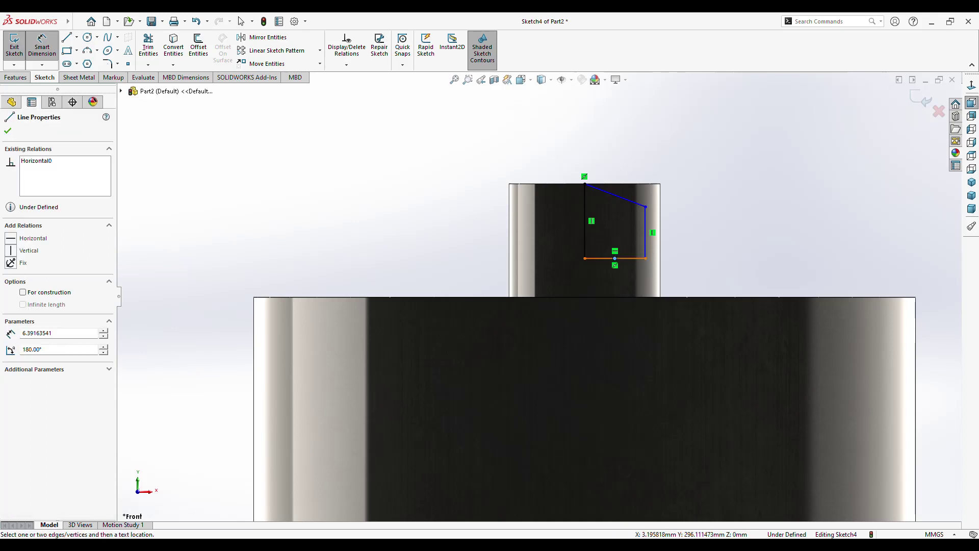
{"action": "key", "text": "Escape"}
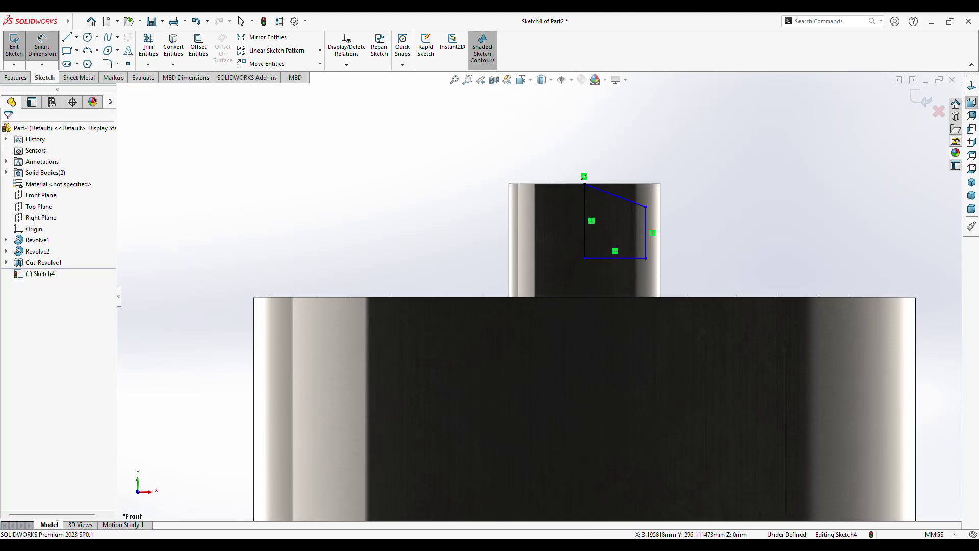
{"action": "left_click", "coordinate": [615, 258]}
{"action": "left_click", "coordinate": [688, 273]}
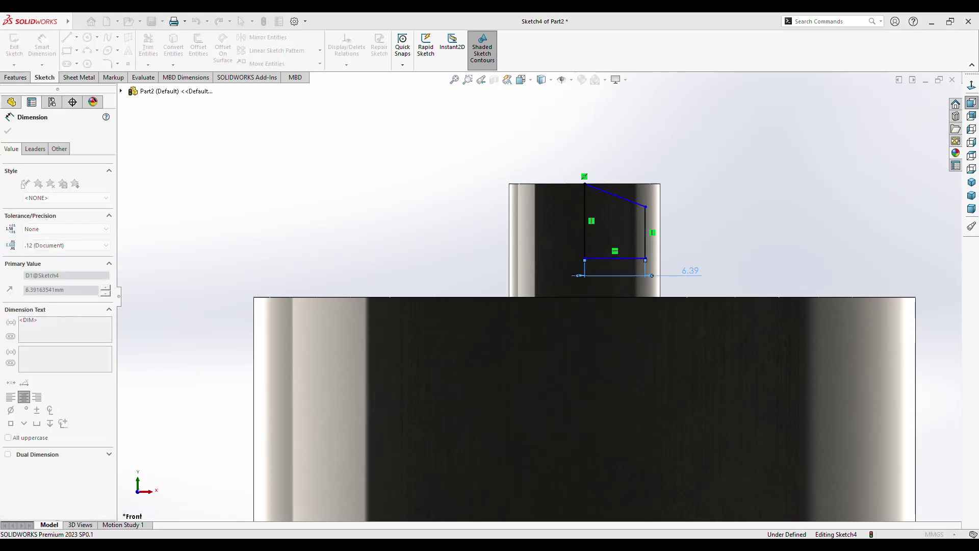
{"action": "type", "text": "8"}
{"action": "key", "text": "Return"}
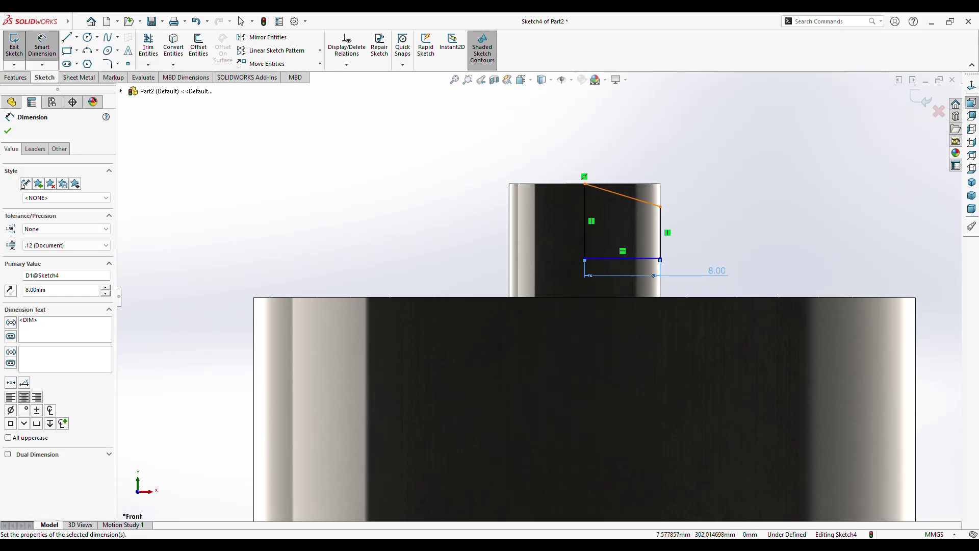
{"action": "left_click", "coordinate": [661, 232]}
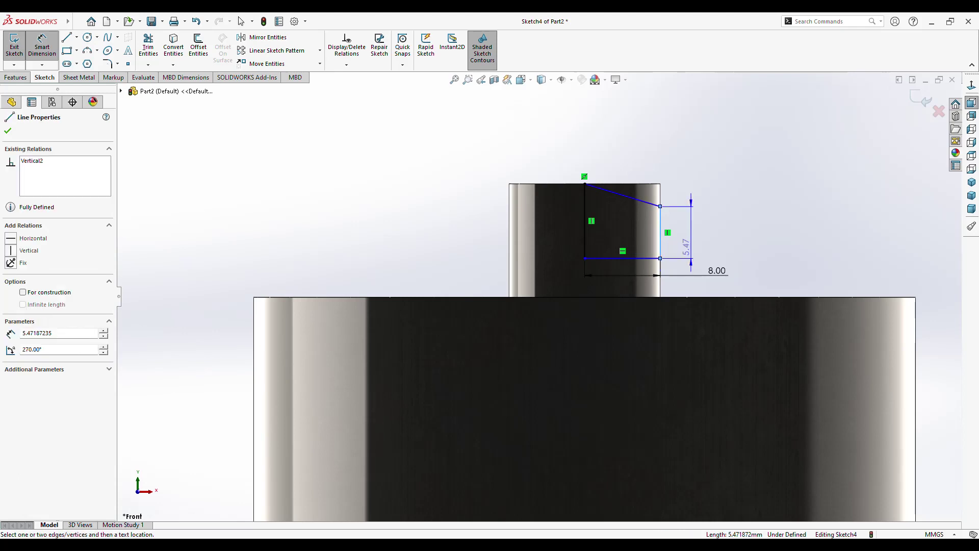
{"action": "left_click", "coordinate": [692, 232]}
{"action": "type", "text": "3.00mm"}
{"action": "key", "text": "Return"}
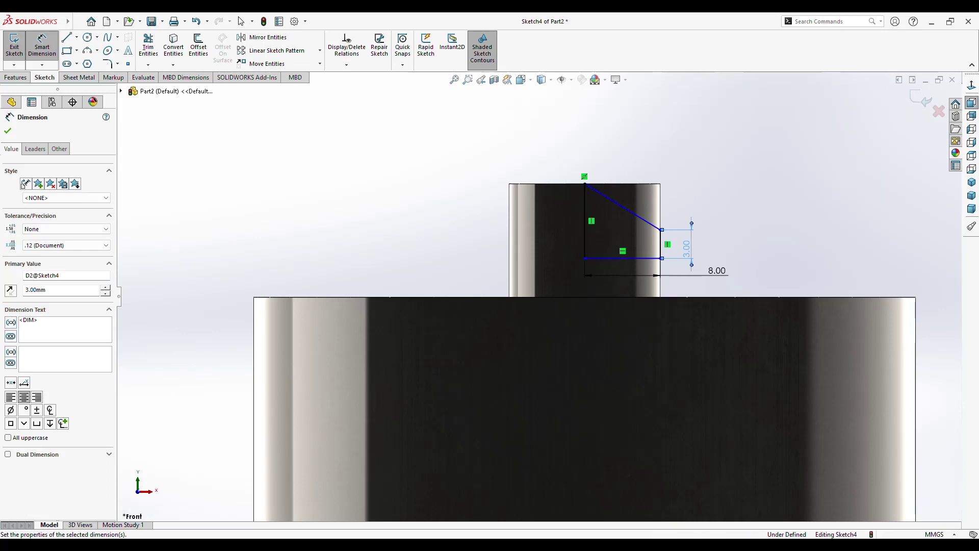
{"action": "key", "text": "Escape"}
- Draw a line from the top vertex across the boss top, then down to the diagonal's end
{"action": "key", "text": "l"}
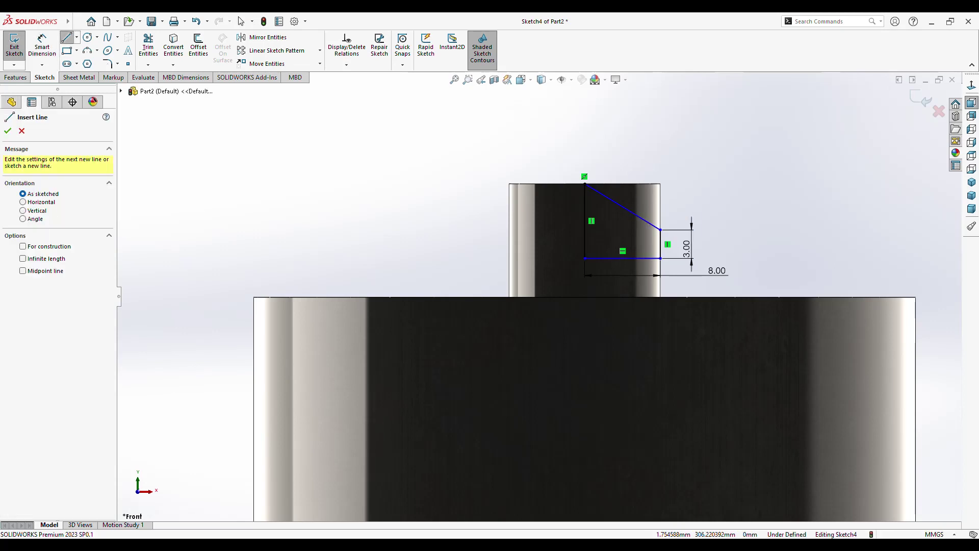
{"action": "left_click", "coordinate": [585, 184]}
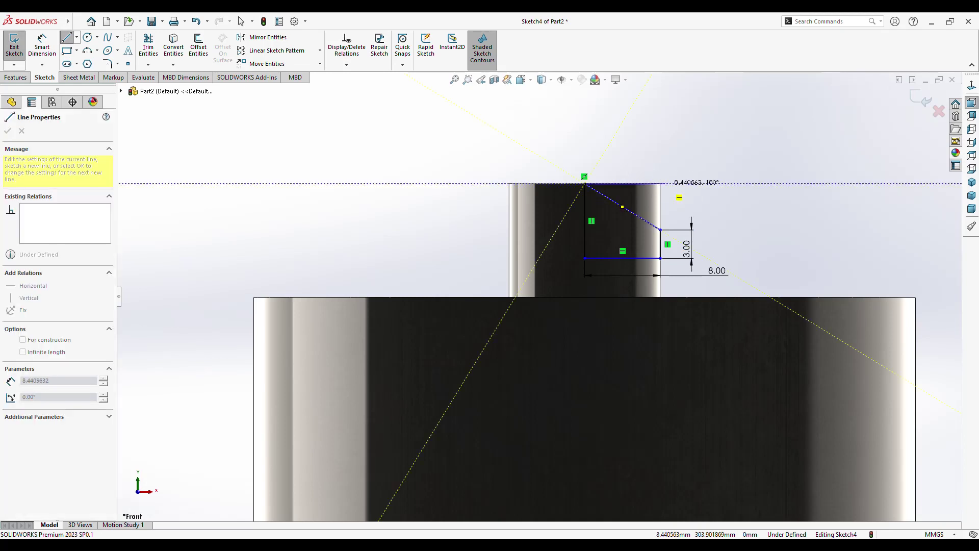
{"action": "left_click", "coordinate": [660, 184]}
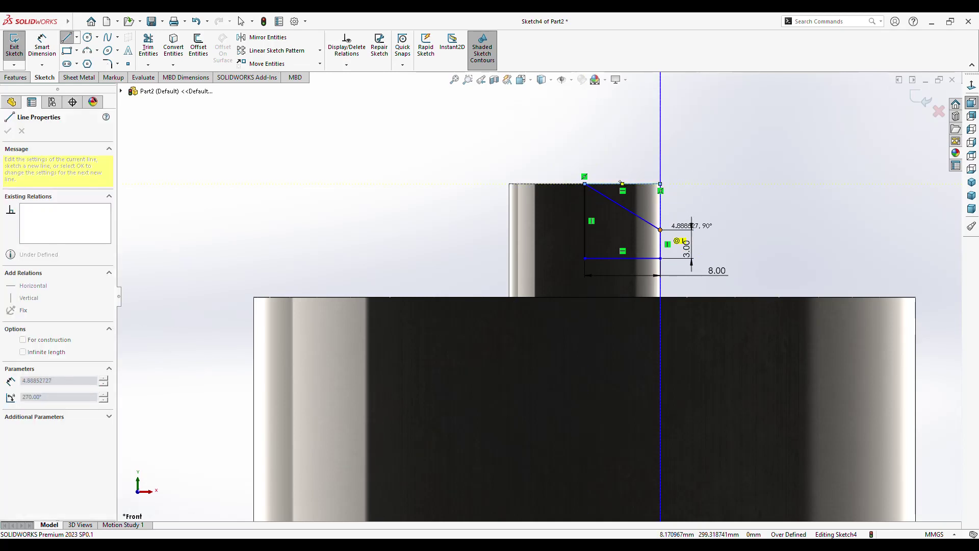
{"action": "left_click", "coordinate": [660, 229]}
{"action": "key", "text": "Escape"}
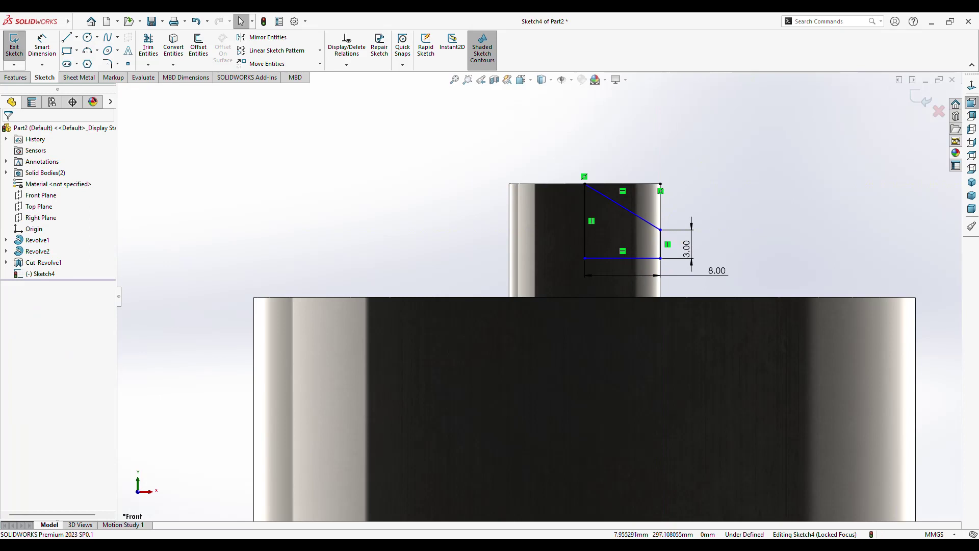
- Convert the 3 mm, bottom and left vertical lines to construction geometry
{"action": "left_click", "coordinate": [660, 244]}
{"action": "left_click", "coordinate": [638, 258], "text": "ctrl"}
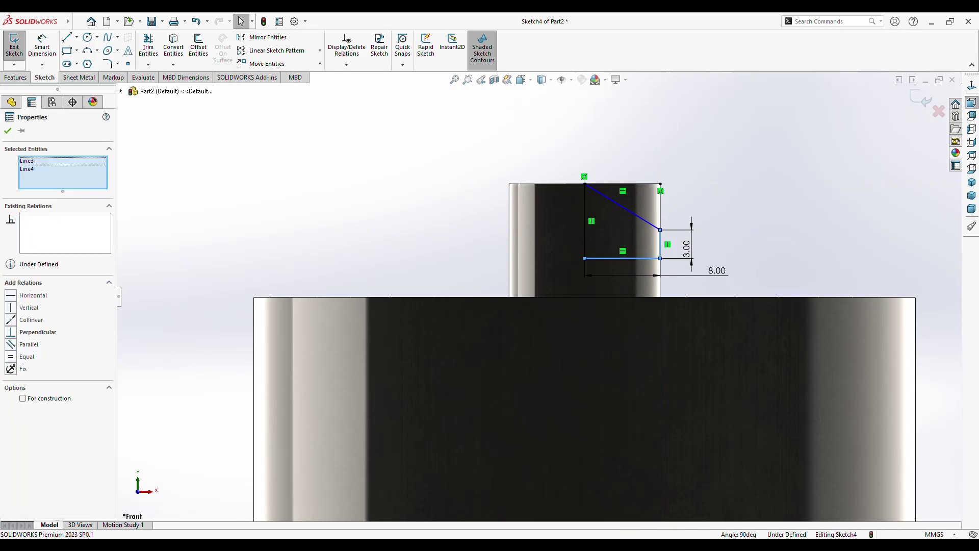
{"action": "left_click", "coordinate": [584, 234], "text": "ctrl"}
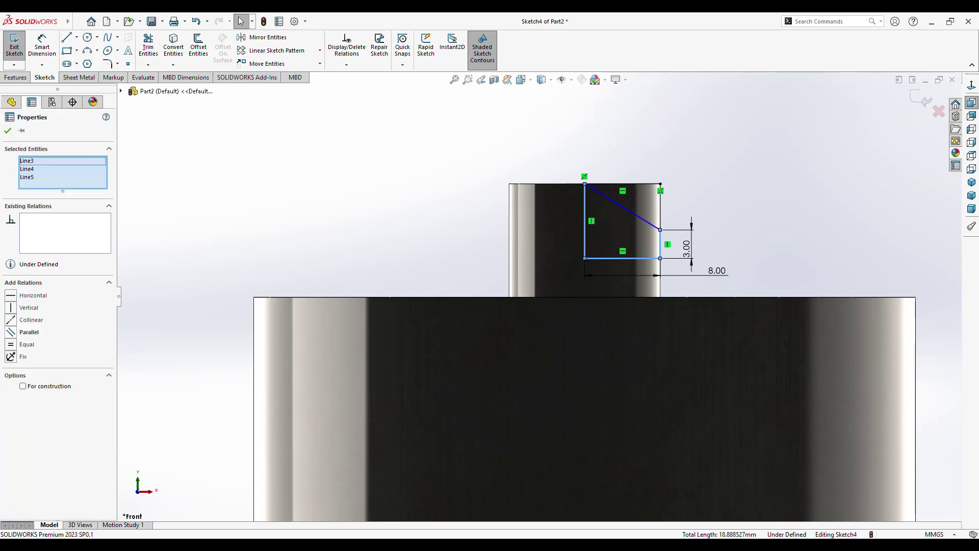
{"action": "left_click", "coordinate": [22, 386]}
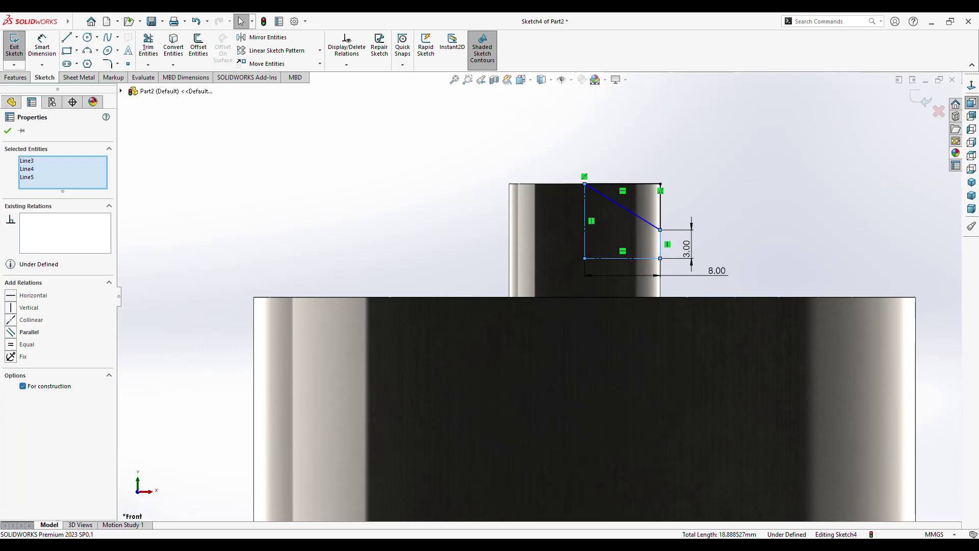
{"action": "key", "text": "Escape"}
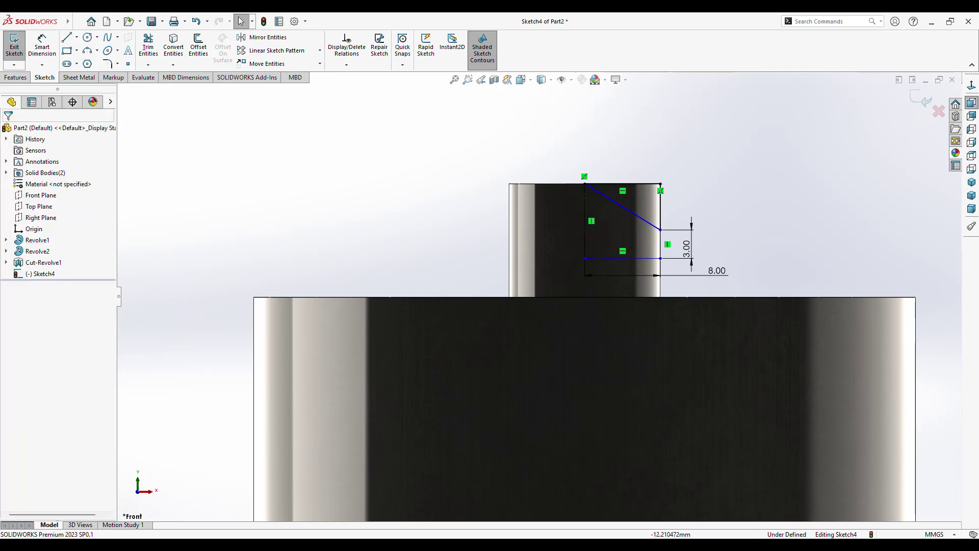
{"action": "left_click", "coordinate": [15, 77]}
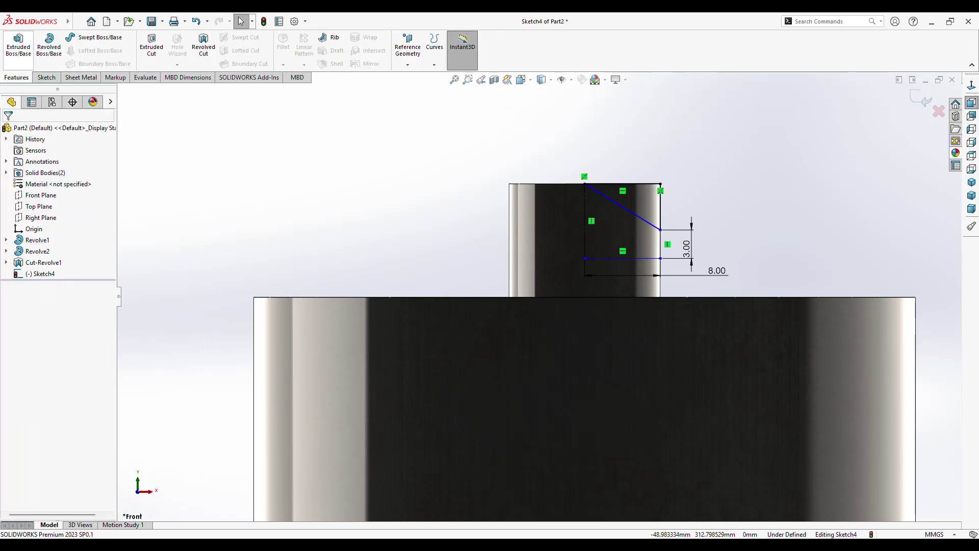
{"action": "left_click", "coordinate": [203, 46]}
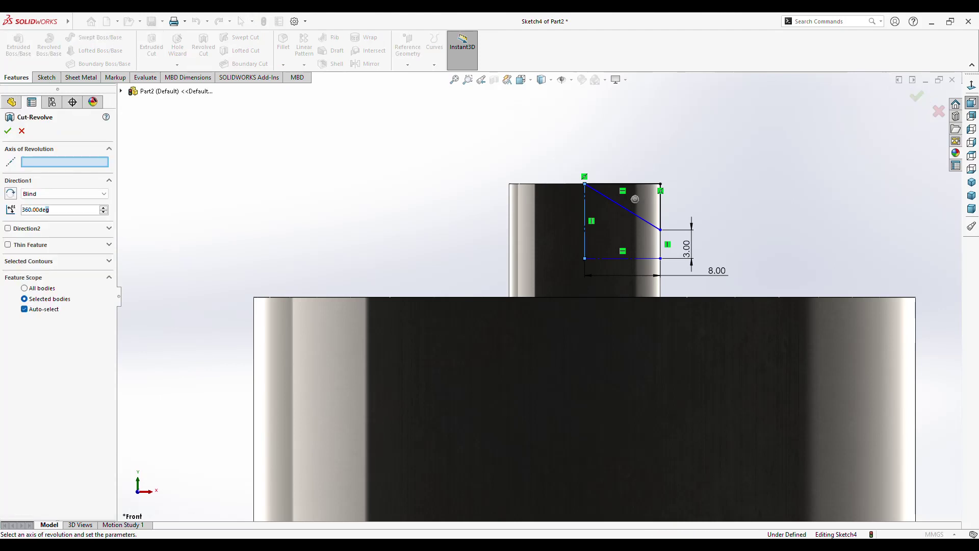
{"action": "left_click", "coordinate": [585, 224]}
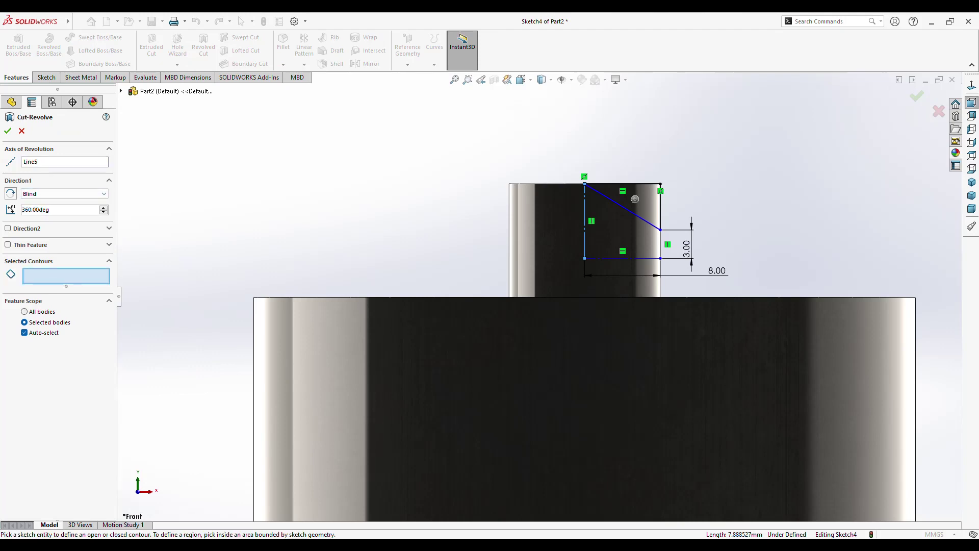
{"action": "left_click", "coordinate": [636, 199]}
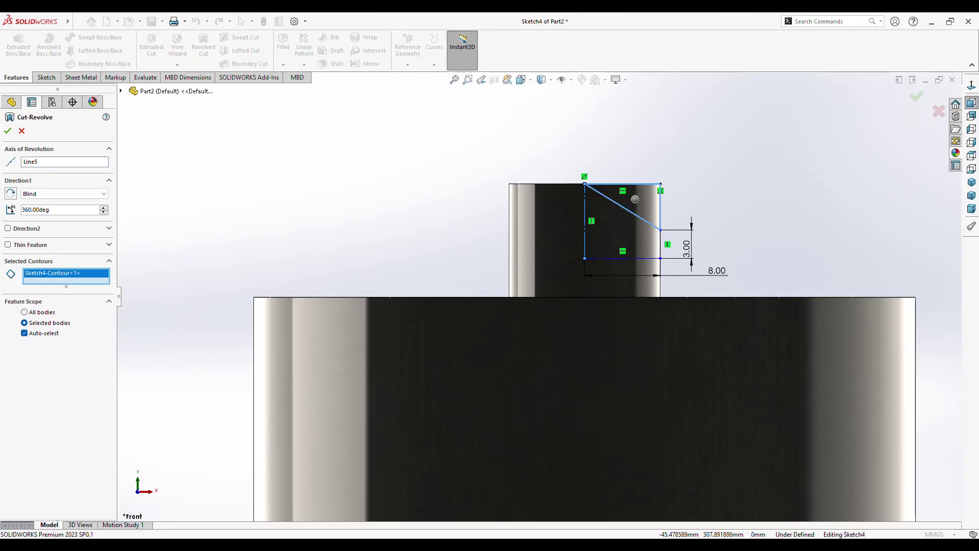
- Cancel the revolved cut and delete the bottom horizontal construction line with its dimensions
{"action": "key", "text": "Escape"}
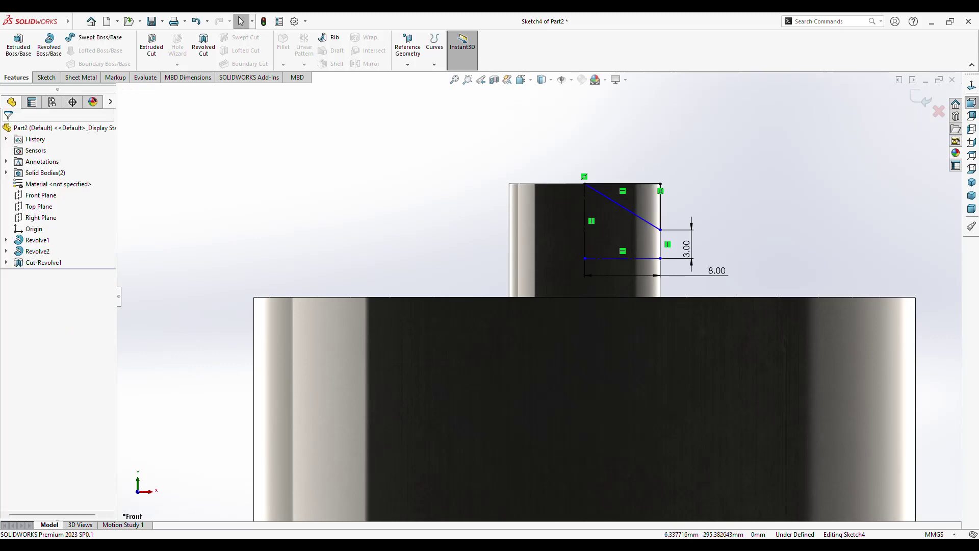
{"action": "left_click", "coordinate": [661, 244]}
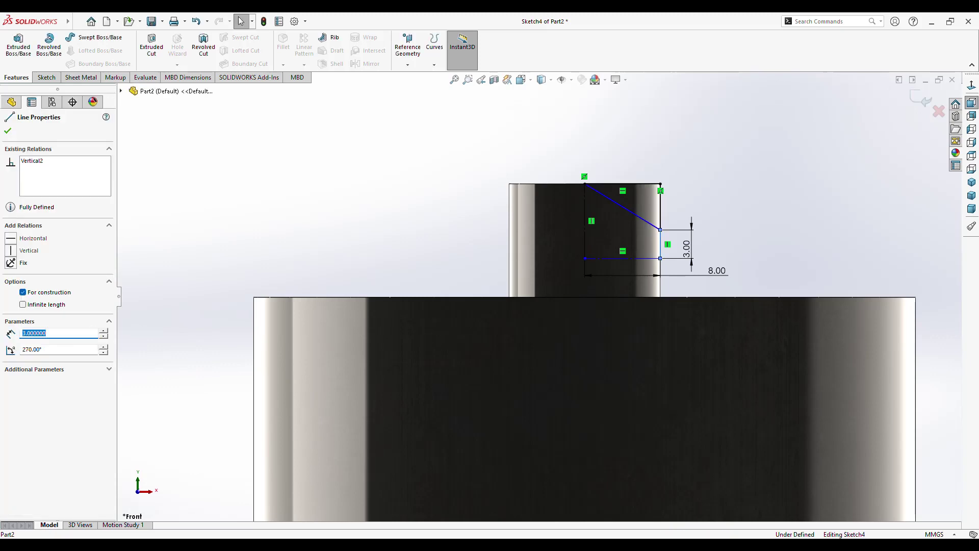
{"action": "key", "text": "Escape"}
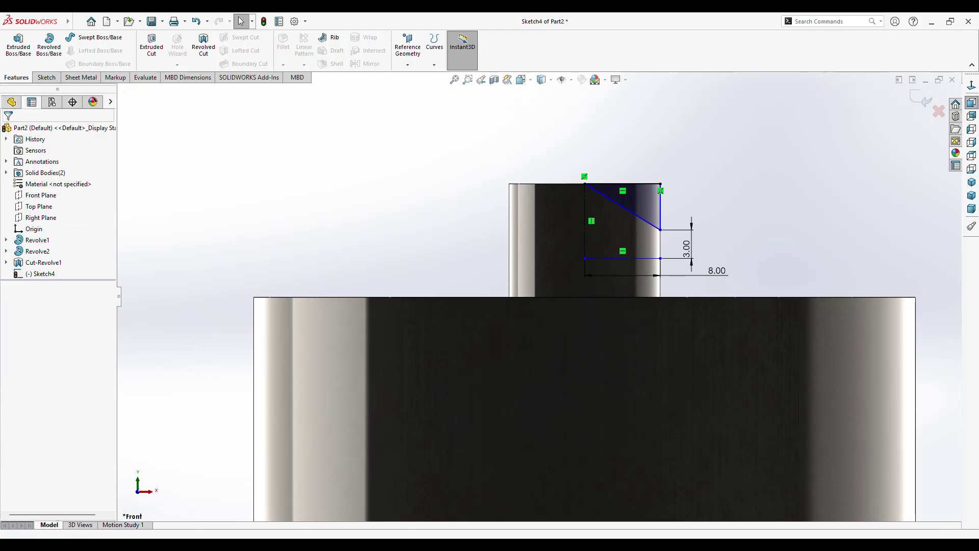
{"action": "left_click", "coordinate": [632, 258]}
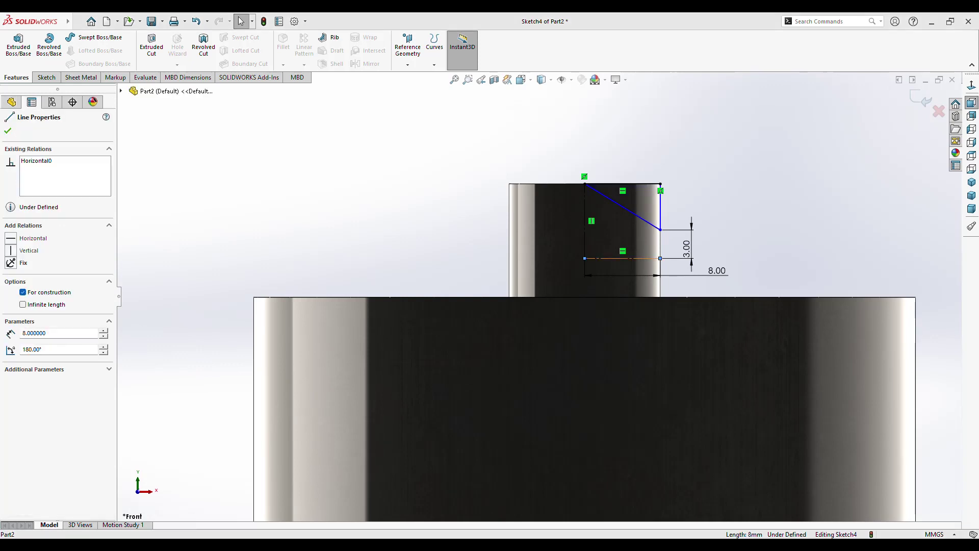
{"action": "key", "text": "Delete"}
- Dimension the triangle's top width at 8.00 mm and its right vertical height at 5.00 mm
{"action": "left_click", "coordinate": [44, 77]}
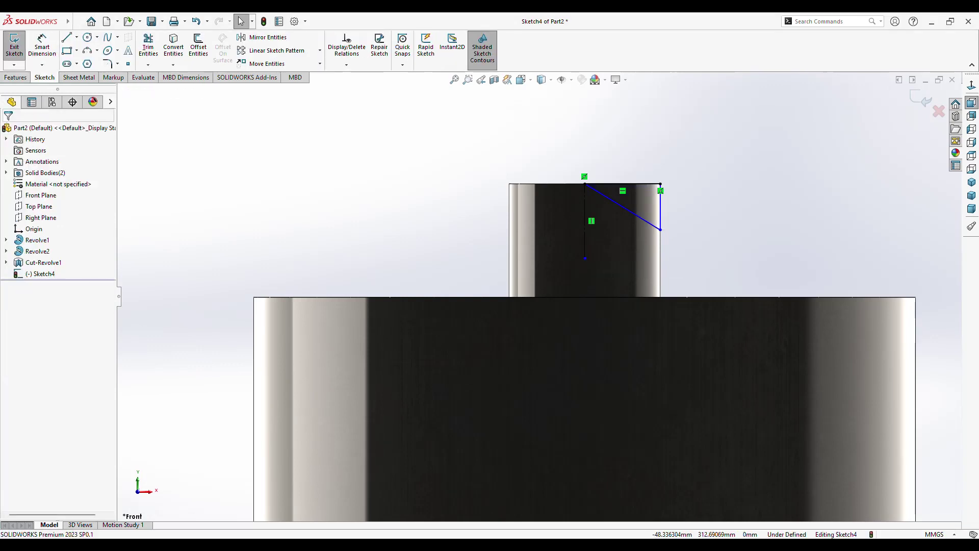
{"action": "left_click", "coordinate": [42, 45]}
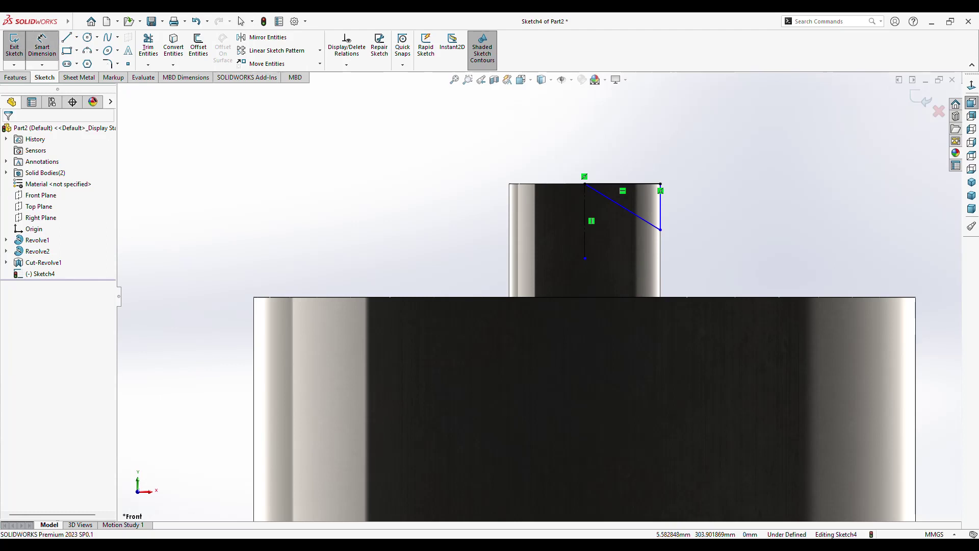
{"action": "left_click", "coordinate": [622, 183]}
{"action": "left_click", "coordinate": [639, 162]}
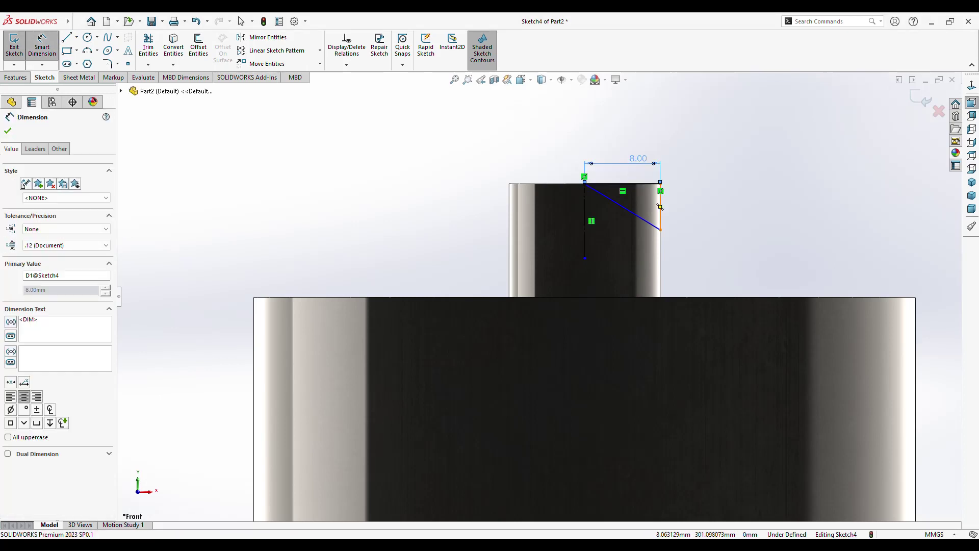
{"action": "left_click", "coordinate": [660, 206]}
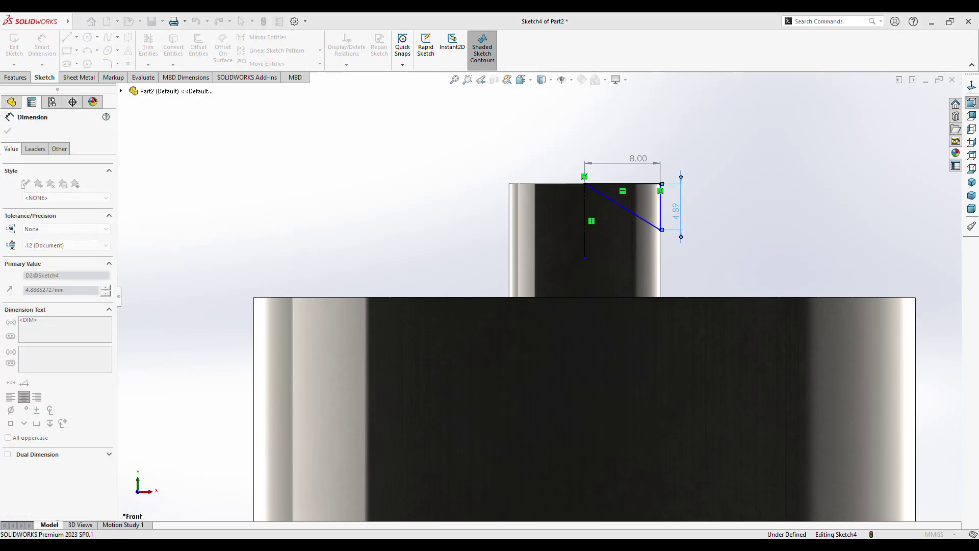
{"action": "type", "text": "5"}
{"action": "key", "text": "Return"}
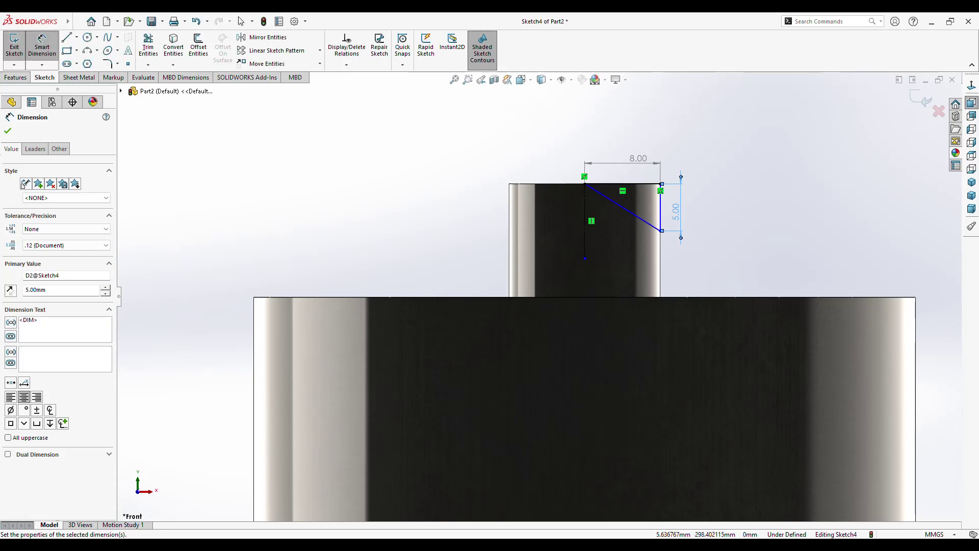
{"action": "key", "text": "Escape"}
- Check the top-right corner's coincident relation and change the top width dimension to 9.00 mm
{"action": "left_click", "coordinate": [661, 184]}
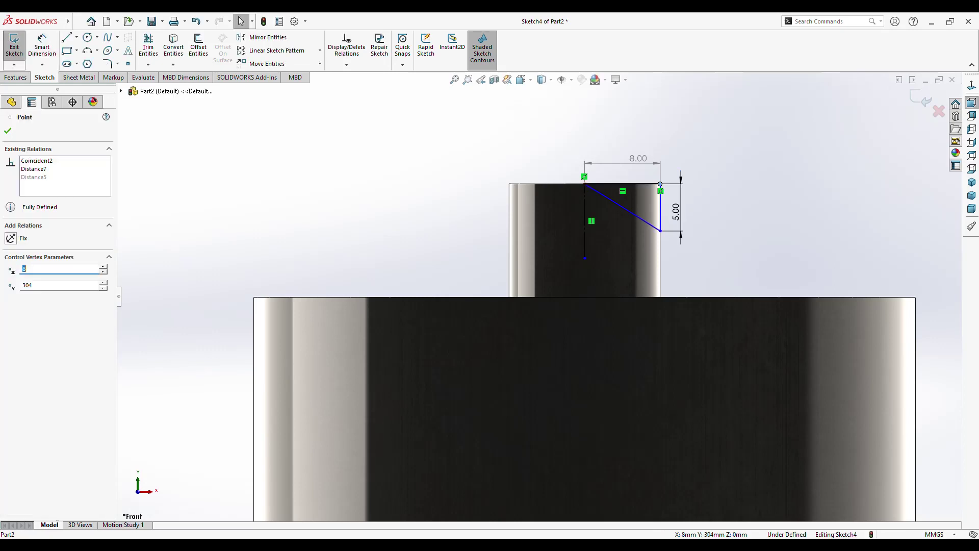
{"action": "left_click", "coordinate": [36, 161]}
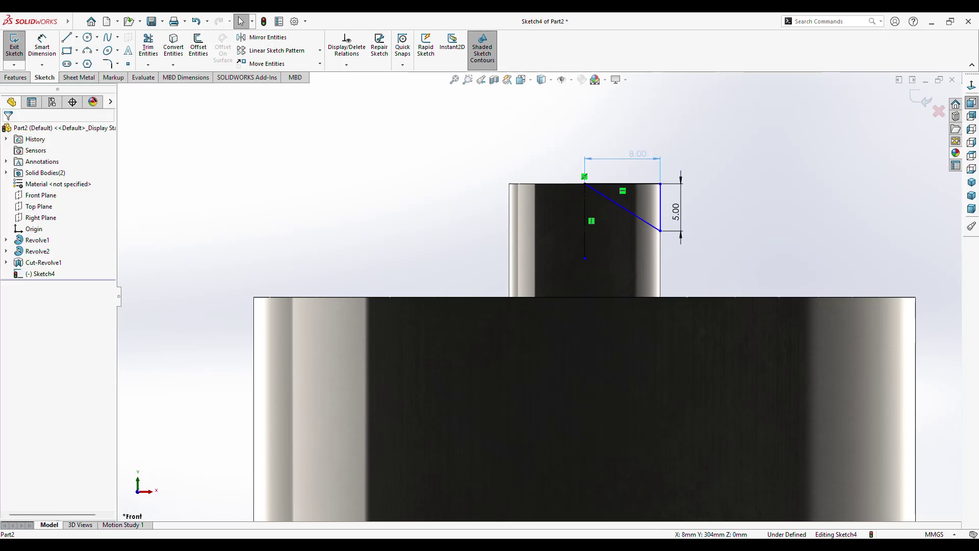
{"action": "left_click_drag", "start_coordinate": [638, 159], "coordinate": [638, 134]}
{"action": "key", "text": "Delete"}
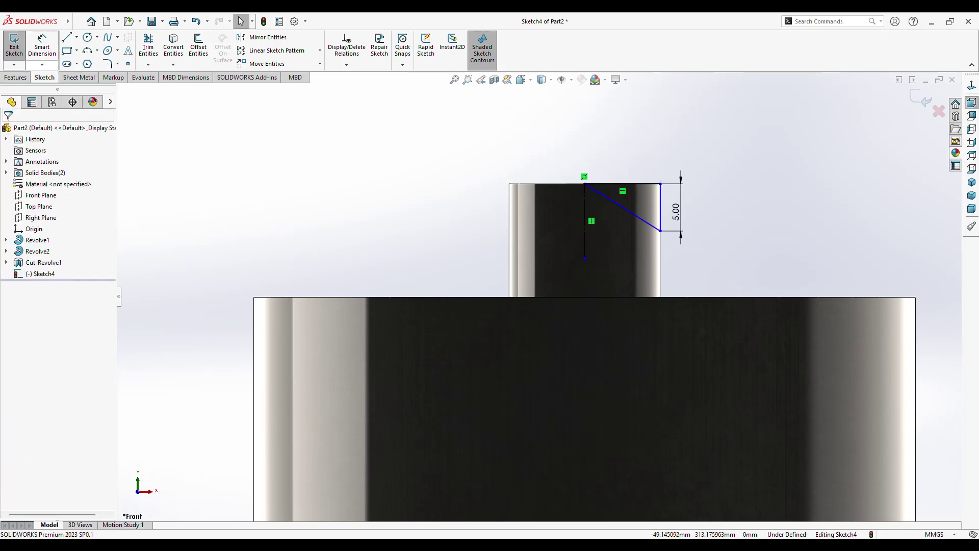
{"action": "left_click", "coordinate": [622, 183]}
{"action": "left_click", "coordinate": [632, 155]}
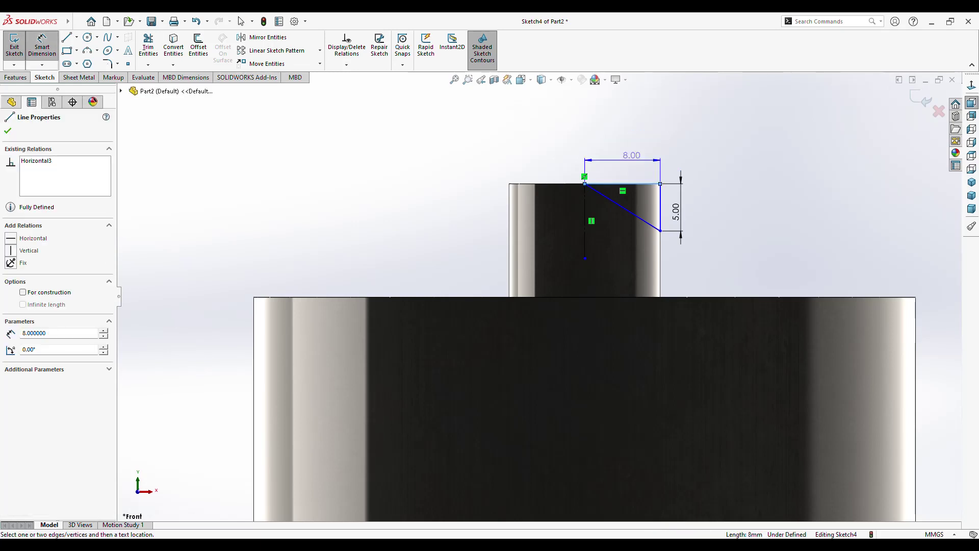
{"action": "left_click", "coordinate": [631, 155]}
{"action": "left_click", "coordinate": [105, 287]}
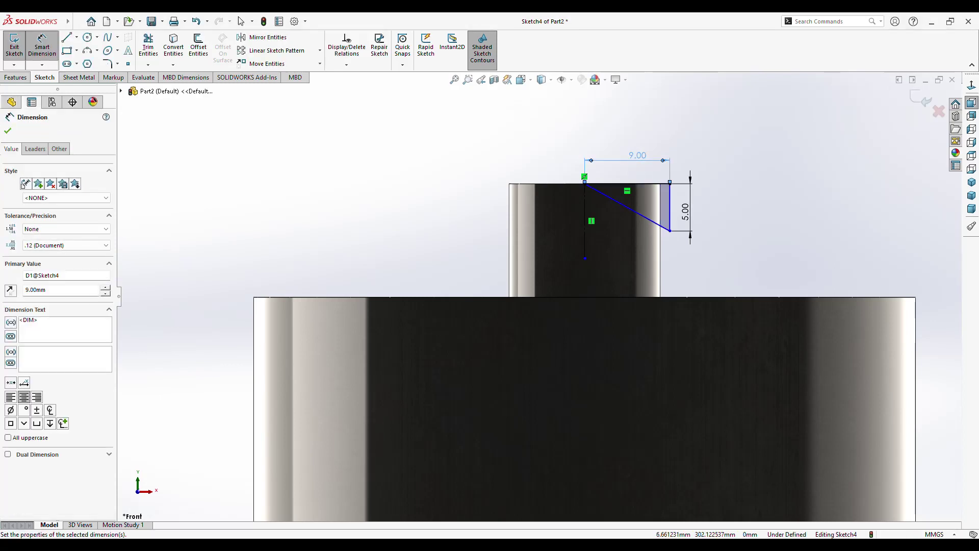
{"action": "key", "text": "Escape"}
{"action": "key", "text": "Escape"}
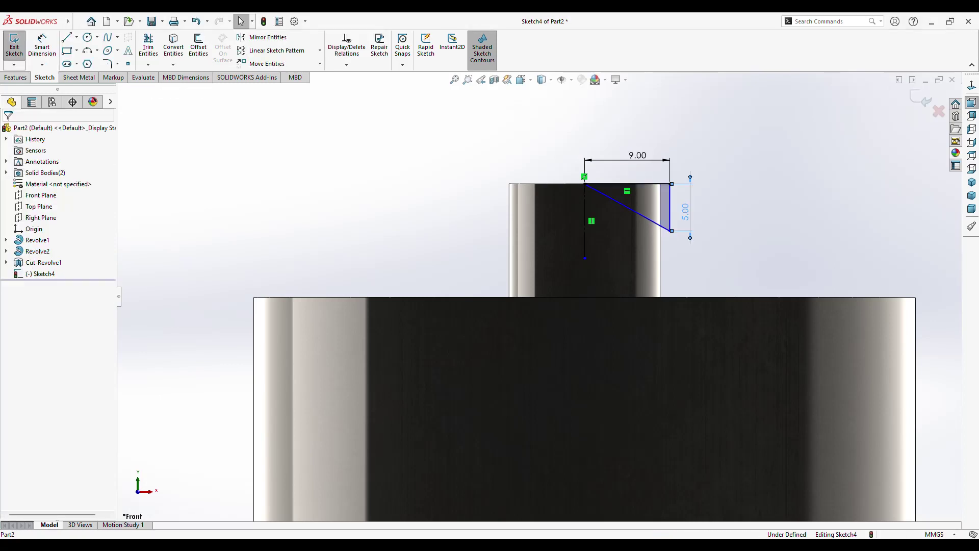
- Change the vertical depth dimension from 5.00 mm to 6.50 mm
{"action": "double_click", "coordinate": [685, 212]}
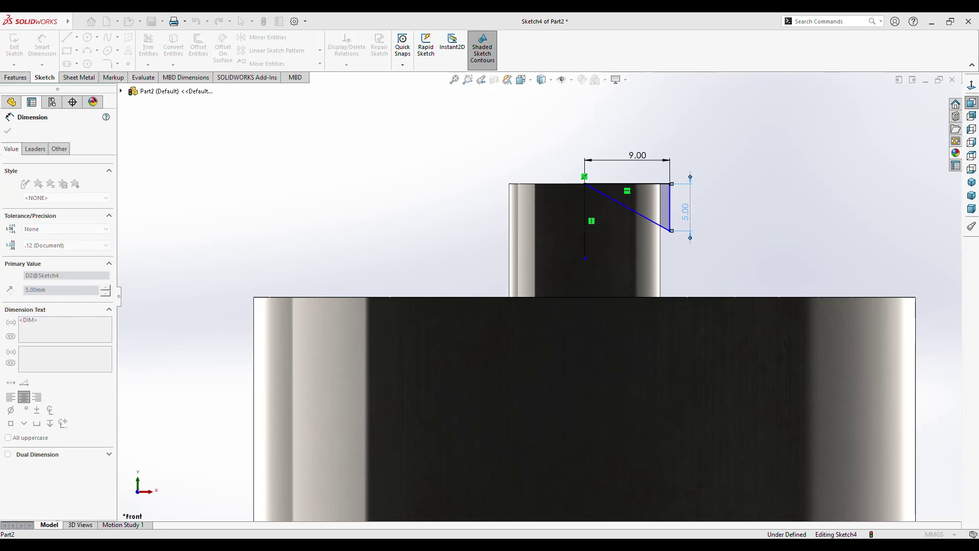
{"action": "type", "text": "6.5"}
{"action": "key", "text": "Return"}
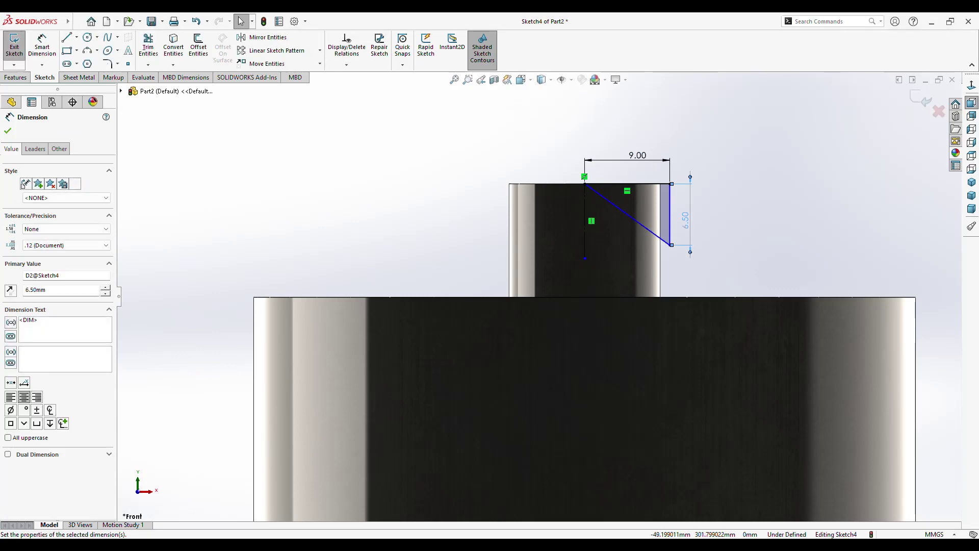
{"action": "key", "text": "Escape"}
{"action": "left_click", "coordinate": [15, 77]}
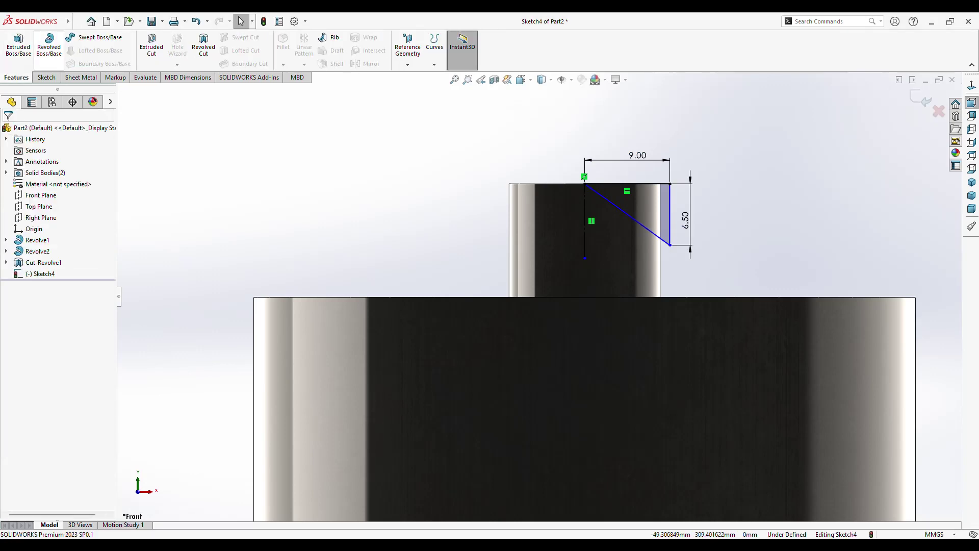
{"action": "left_click", "coordinate": [204, 47]}
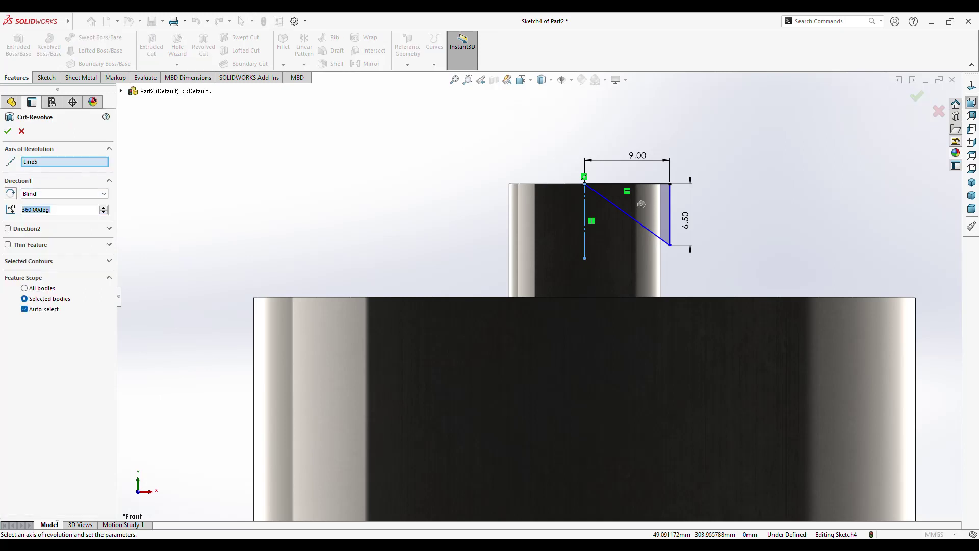
{"action": "key", "text": "Escape"}
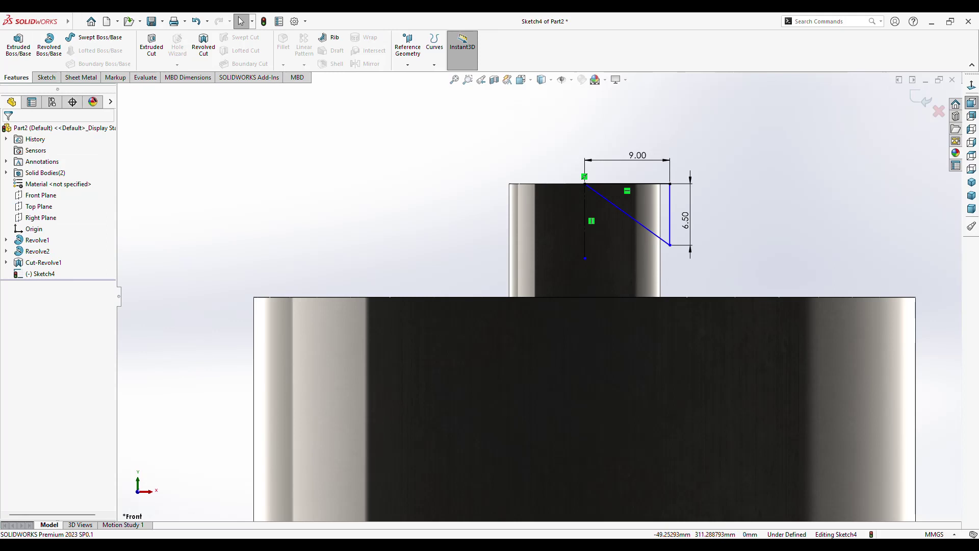
- Draw a vertical line from the boss's top edge down to the diagonal
{"action": "left_click", "coordinate": [46, 77]}
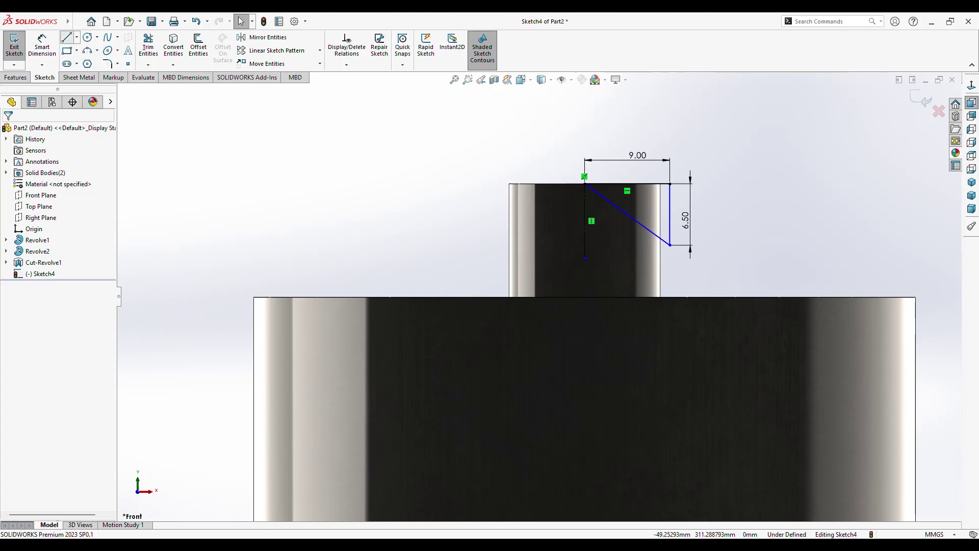
{"action": "key", "text": "l"}
{"action": "left_click", "coordinate": [617, 194]}
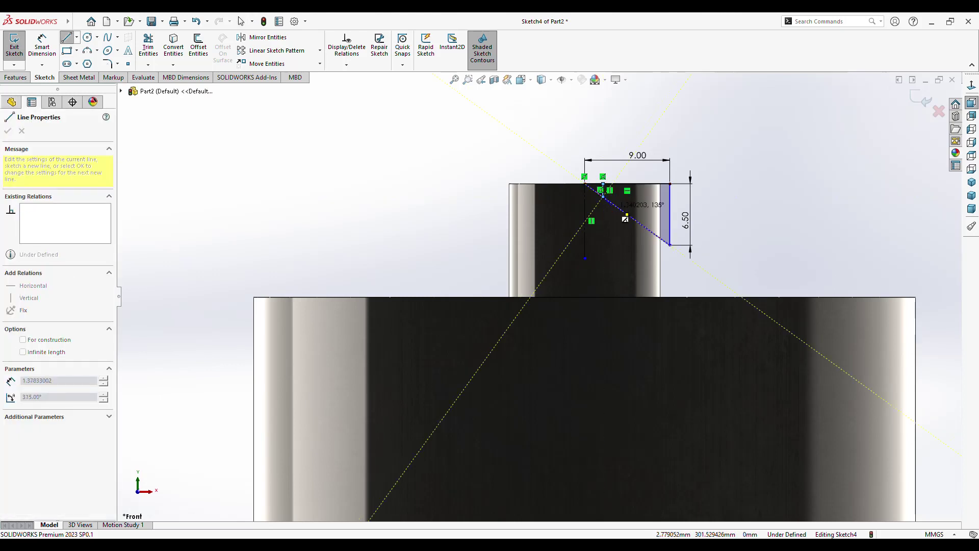
{"action": "key", "text": "Escape"}
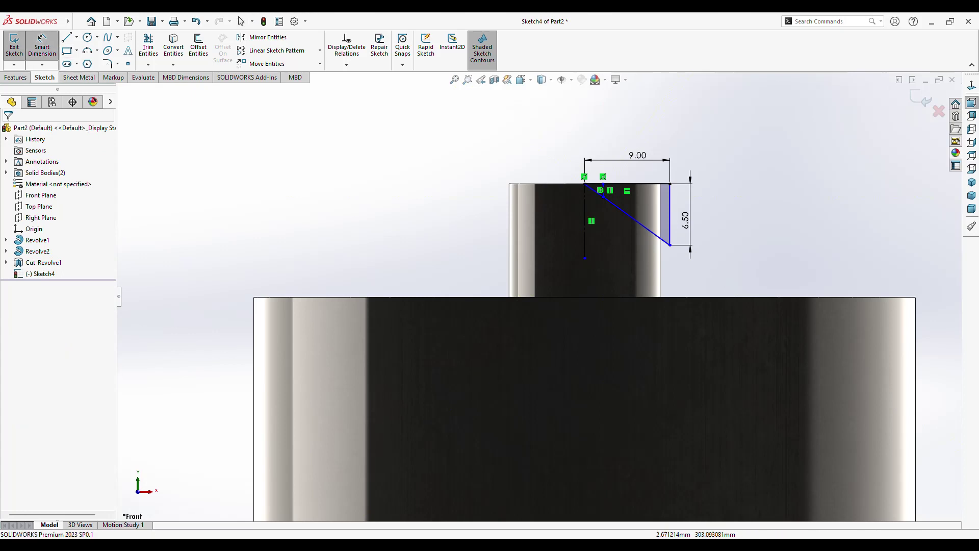
- Dimension the new vertical line 7.00 mm from the right edge, fully defining Sketch4
{"action": "left_click", "coordinate": [603, 183]}
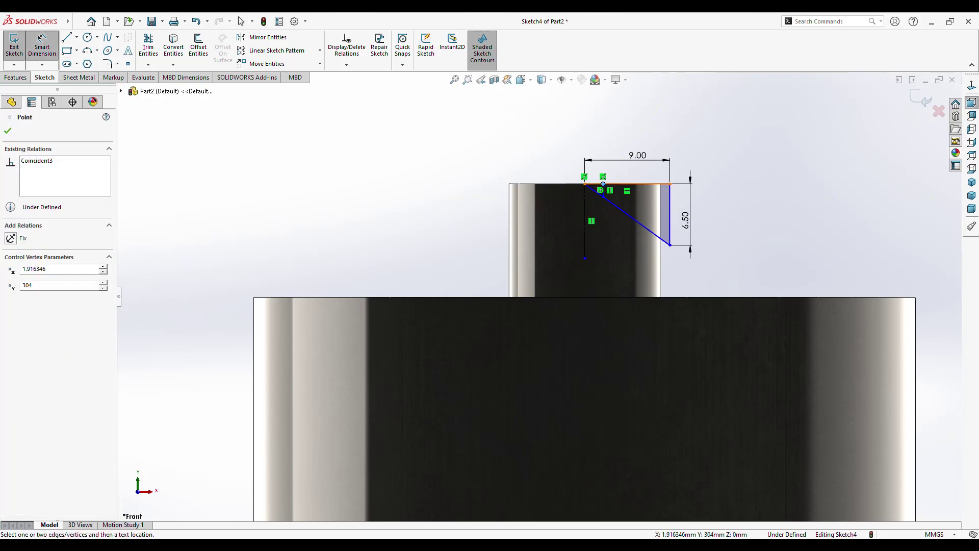
{"action": "key", "text": "Escape"}
{"action": "left_click", "coordinate": [669, 214]}
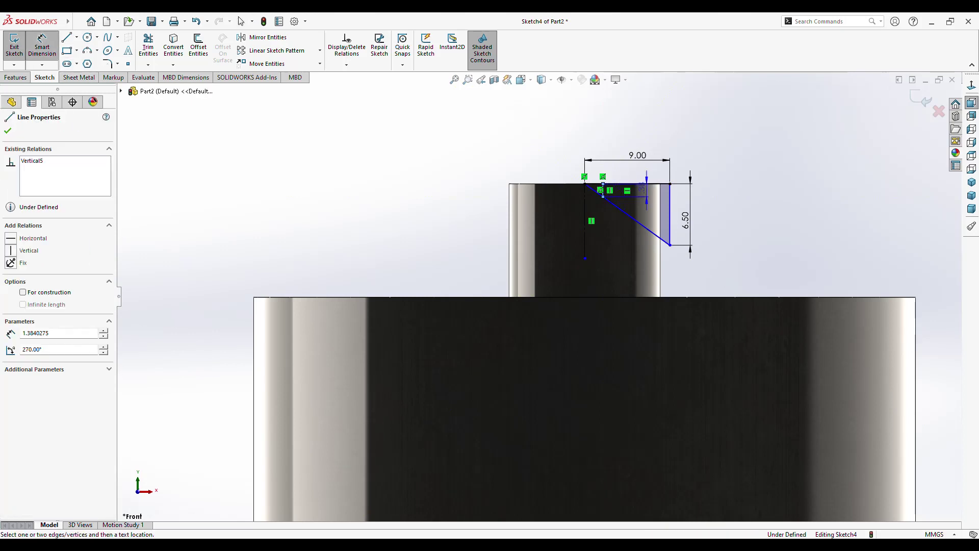
{"action": "left_click", "coordinate": [604, 176]}
{"action": "left_click", "coordinate": [644, 166]}
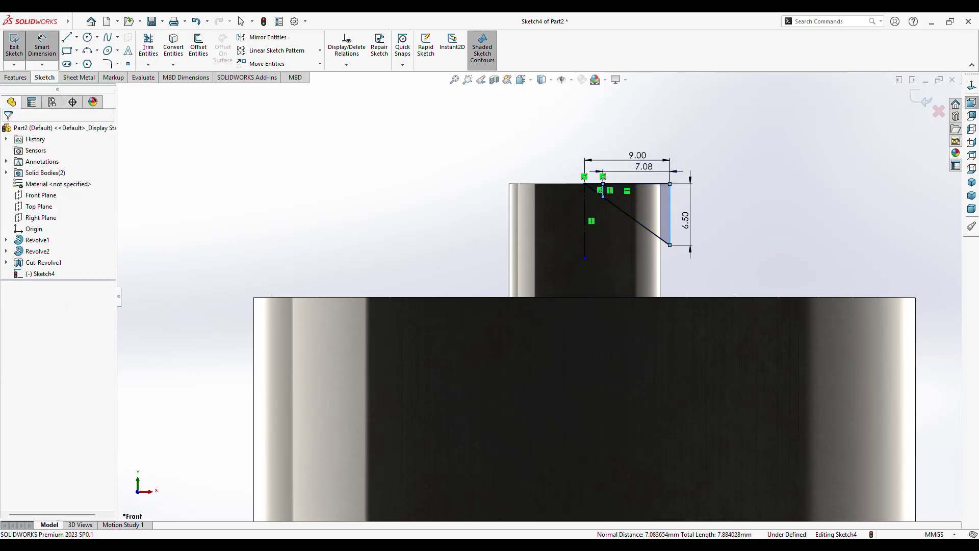
{"action": "type", "text": "8.00mm"}
{"action": "key", "text": "Return"}
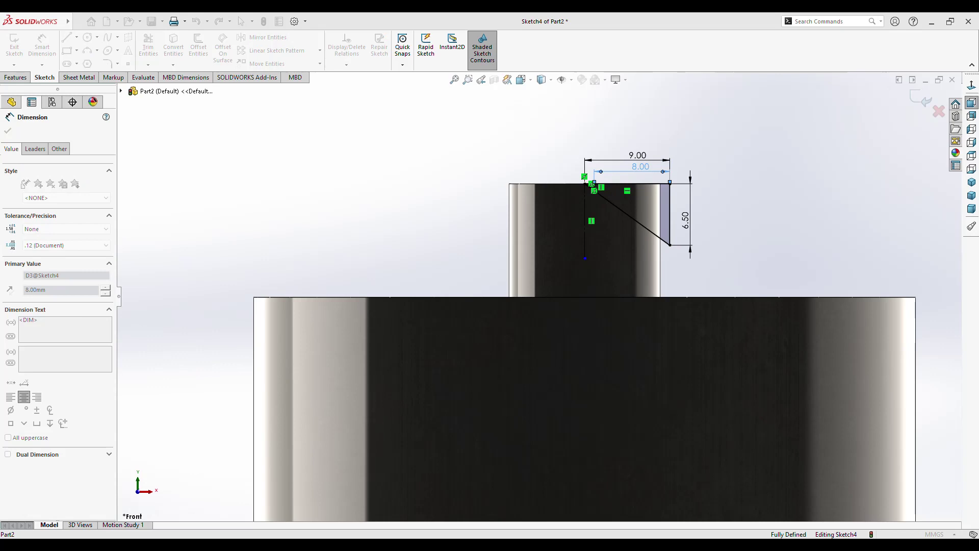
{"action": "type", "text": "7"}
{"action": "key", "text": "Return"}
{"action": "key", "text": "Escape"}
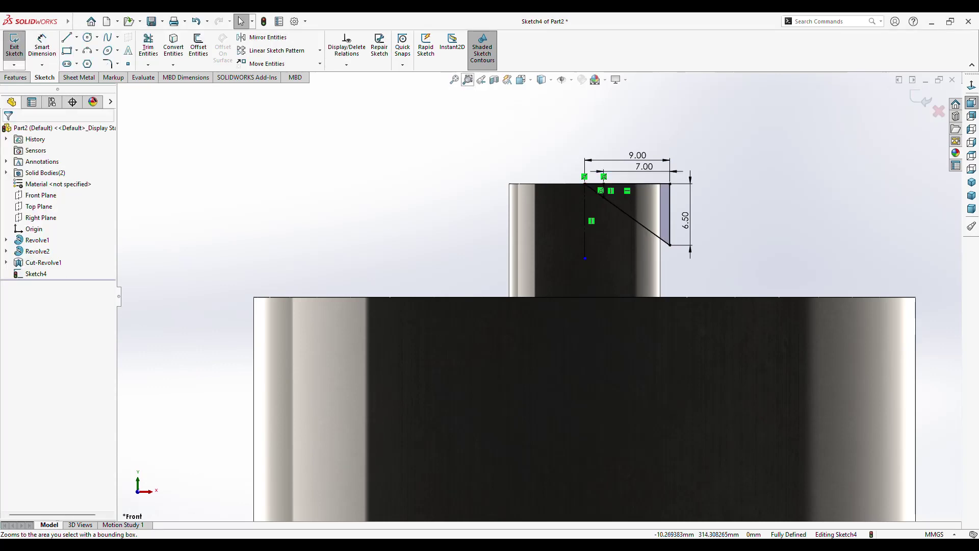
- Zoom in on the cut sketch and trim the diagonal piece left of the vertical line
{"action": "left_click", "coordinate": [468, 79]}
{"action": "left_click_drag", "start_coordinate": [467, 114], "coordinate": [732, 257]}
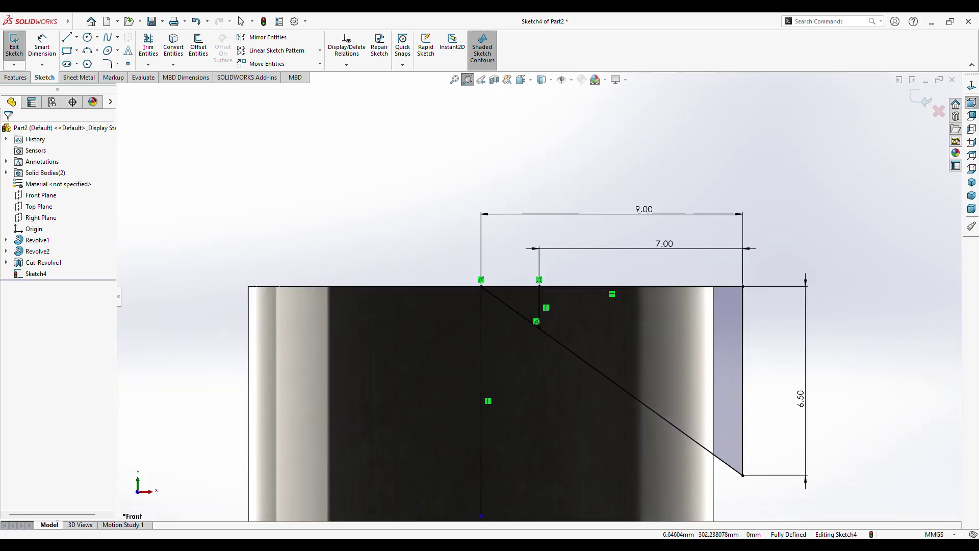
{"action": "middle_click_drag", "start_coordinate": [510, 357], "coordinate": [472, 266], "text": "ctrl"}
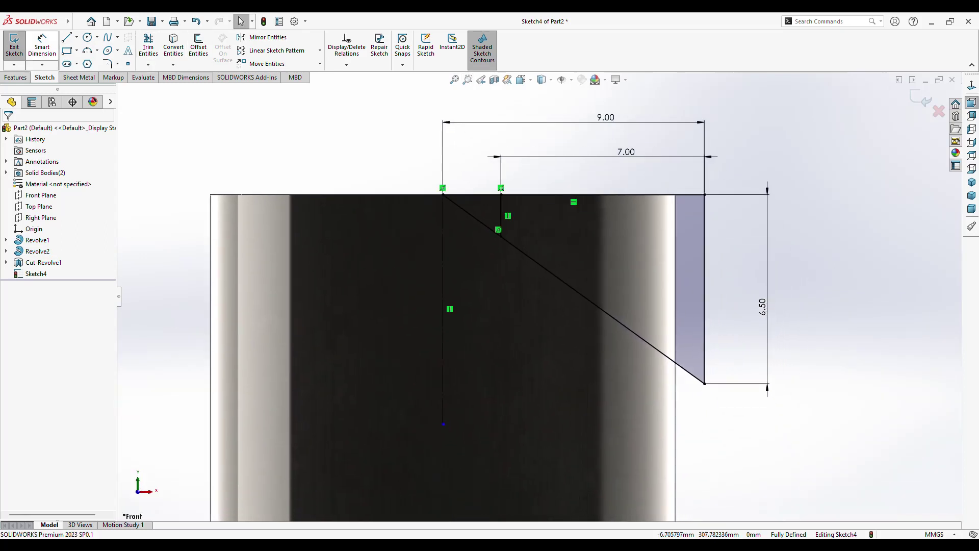
{"action": "left_click", "coordinate": [148, 46]}
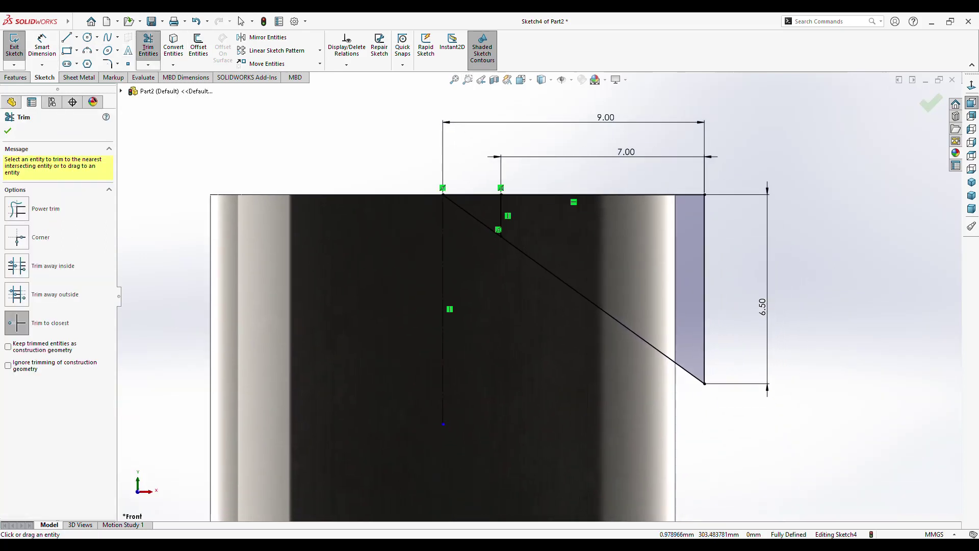
{"action": "left_click", "coordinate": [470, 213]}
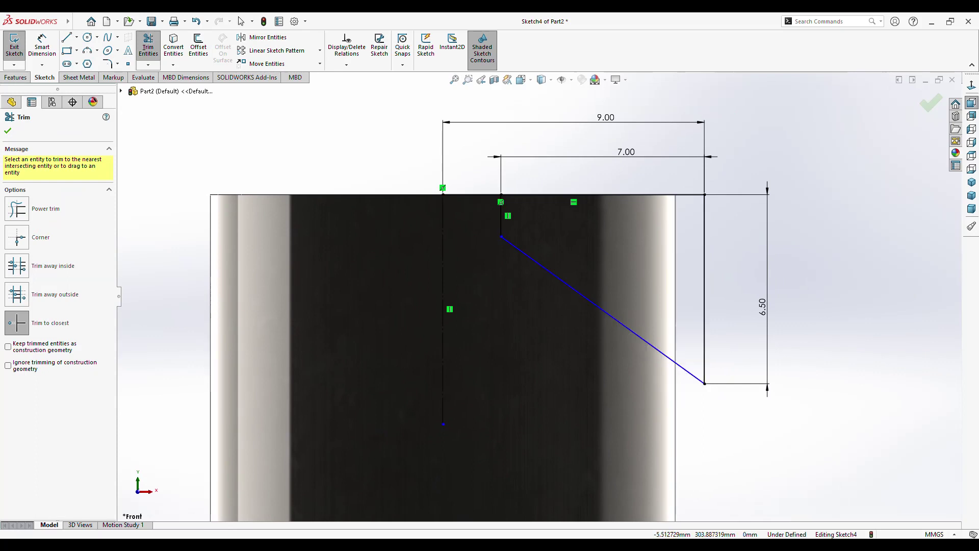
- Dimension the diagonal at 55° from the right vertical edge
{"action": "left_click", "coordinate": [42, 46]}
{"action": "left_click", "coordinate": [704, 306]}
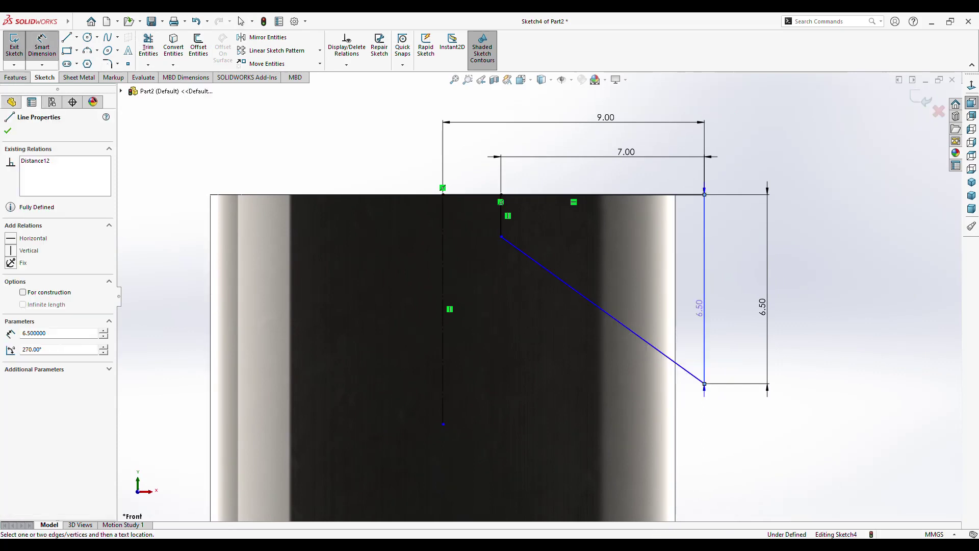
{"action": "left_click", "coordinate": [663, 354]}
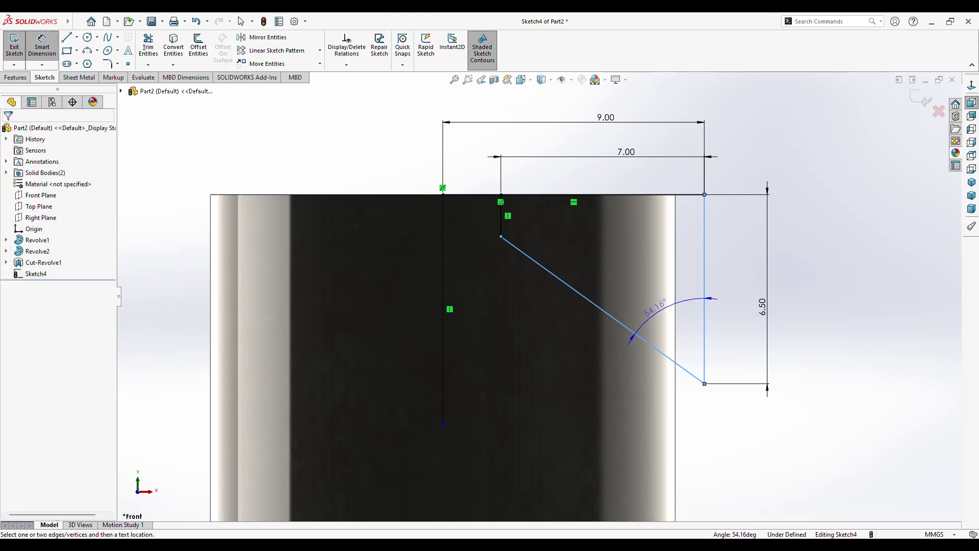
{"action": "left_click", "coordinate": [656, 307]}
{"action": "type", "text": "55"}
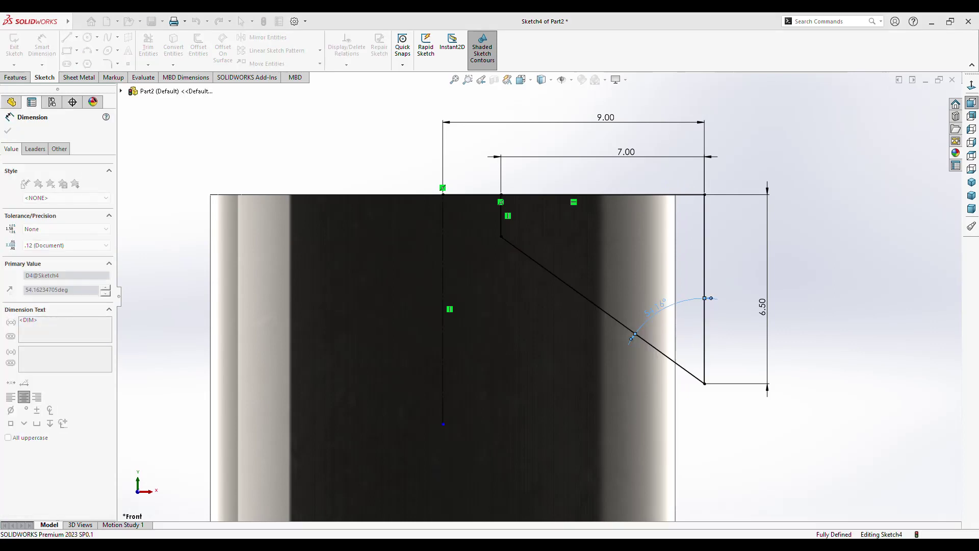
{"action": "key", "text": "Return"}
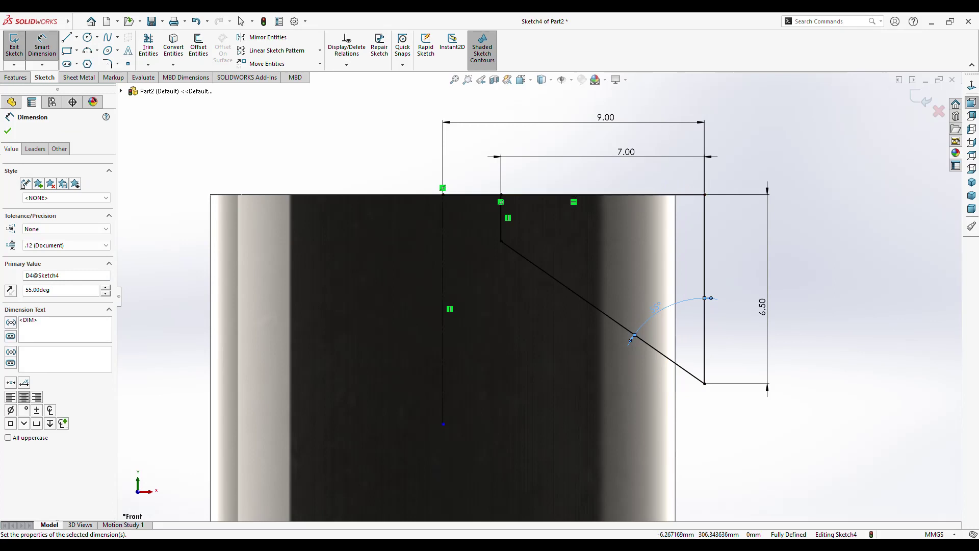
{"action": "key", "text": "Escape"}
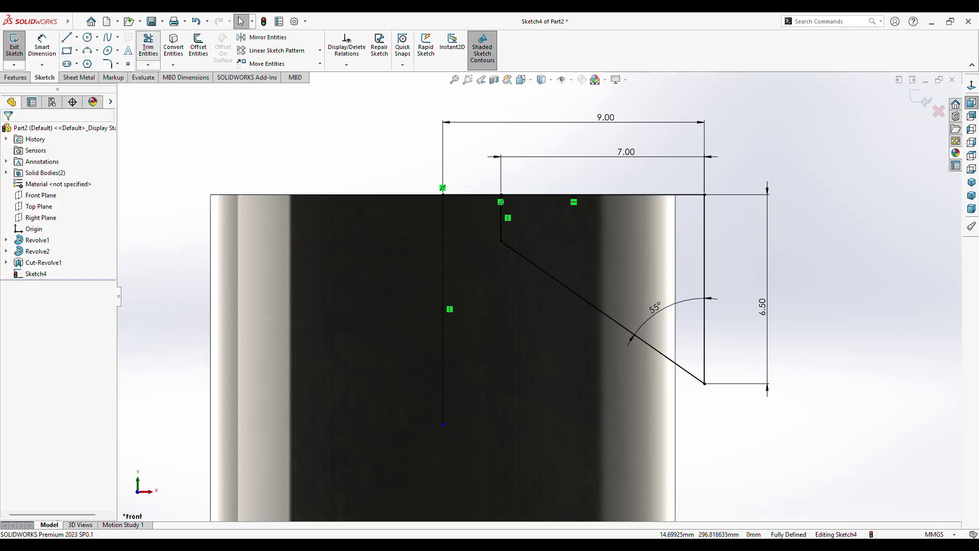
- Trim the top segment near the axis and place the inner edge 2.00 mm from the centreline
{"action": "left_click", "coordinate": [148, 48]}
{"action": "left_click", "coordinate": [472, 195]}
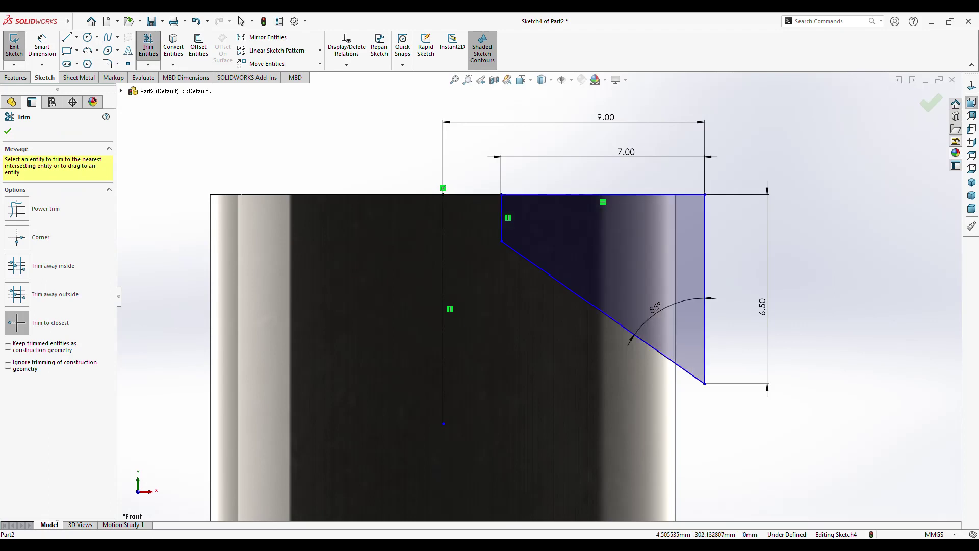
{"action": "key", "text": "Escape"}
{"action": "left_click", "coordinate": [42, 45]}
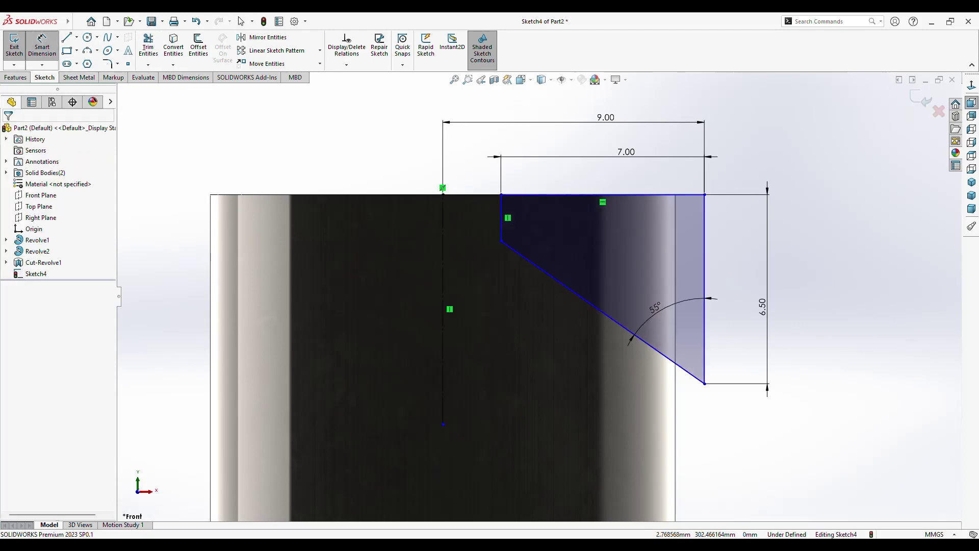
{"action": "left_click", "coordinate": [442, 229]}
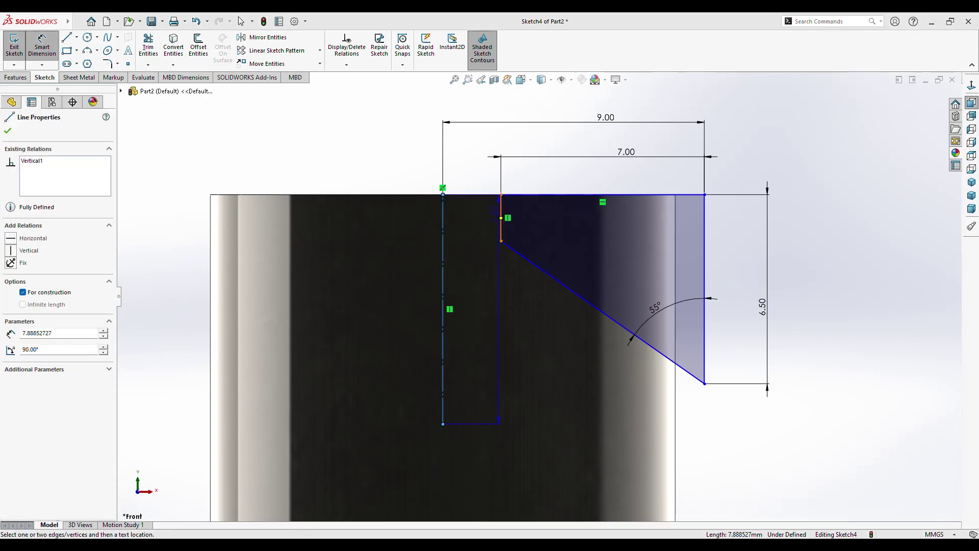
{"action": "left_click", "coordinate": [501, 227]}
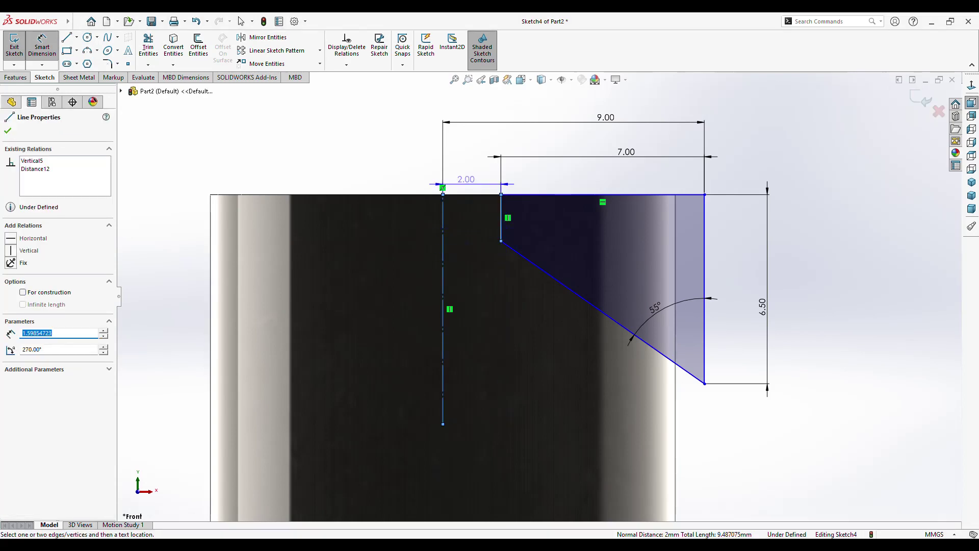
{"action": "left_click", "coordinate": [466, 176]}
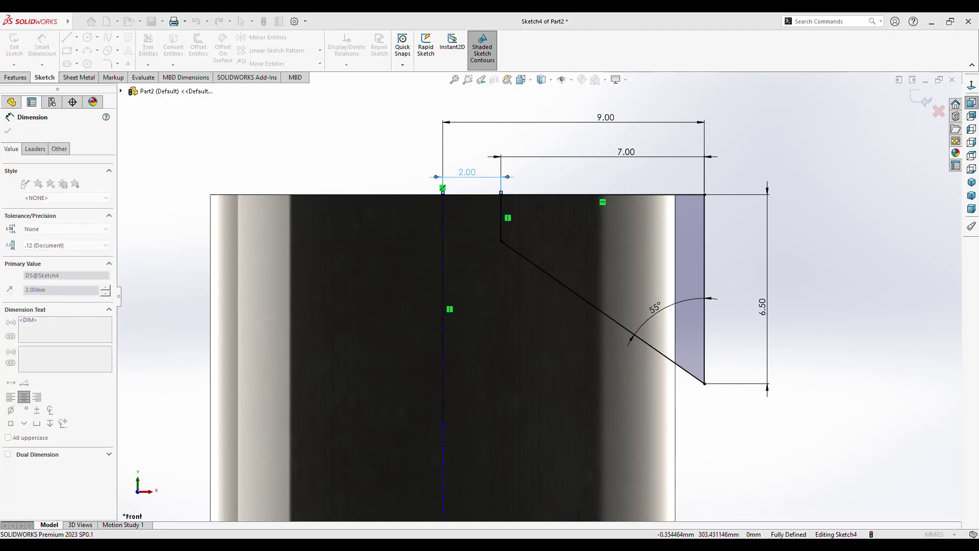
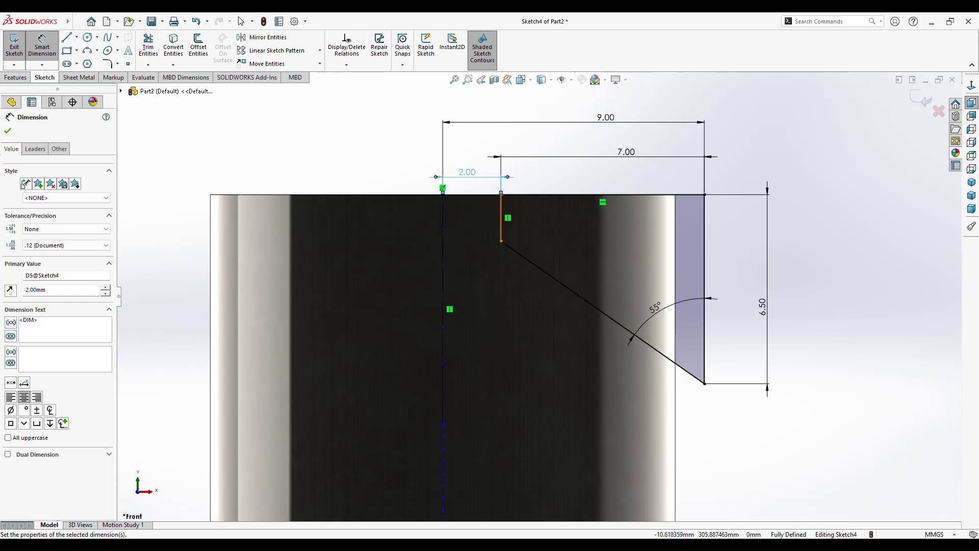
- Revolve-cut the 55° sketch a full 360° around Line5 to create Cut-Revolve3
{"action": "left_click", "coordinate": [16, 77]}
{"action": "left_click", "coordinate": [204, 46]}
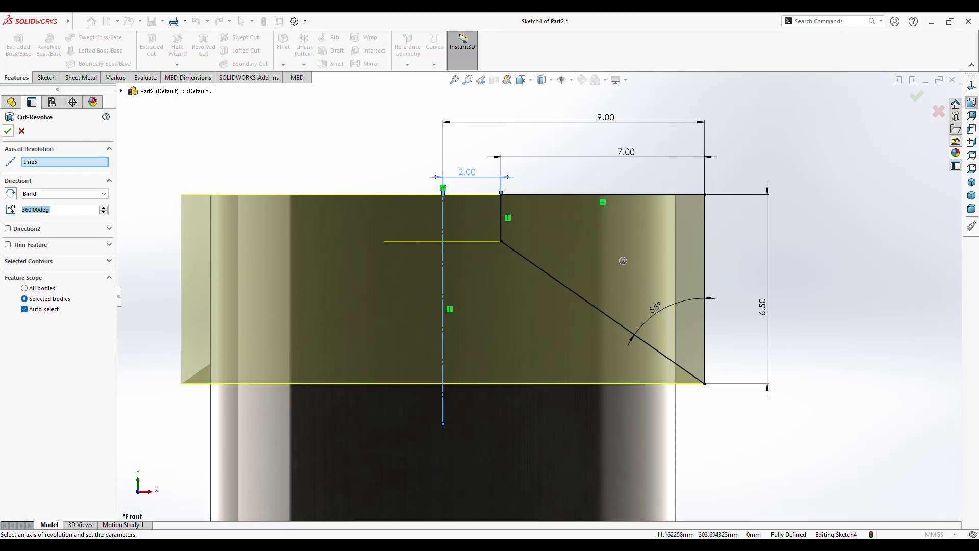
{"action": "key", "text": "Return"}
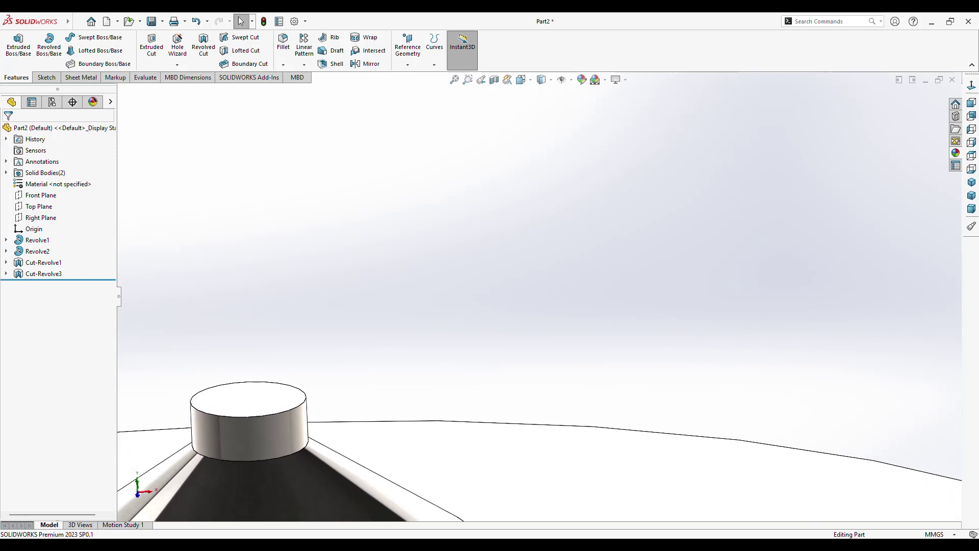
- Change Revolve1's 12.00 nozzle-height dimension to 15 and rebuild the tube
{"action": "left_click", "coordinate": [454, 80]}
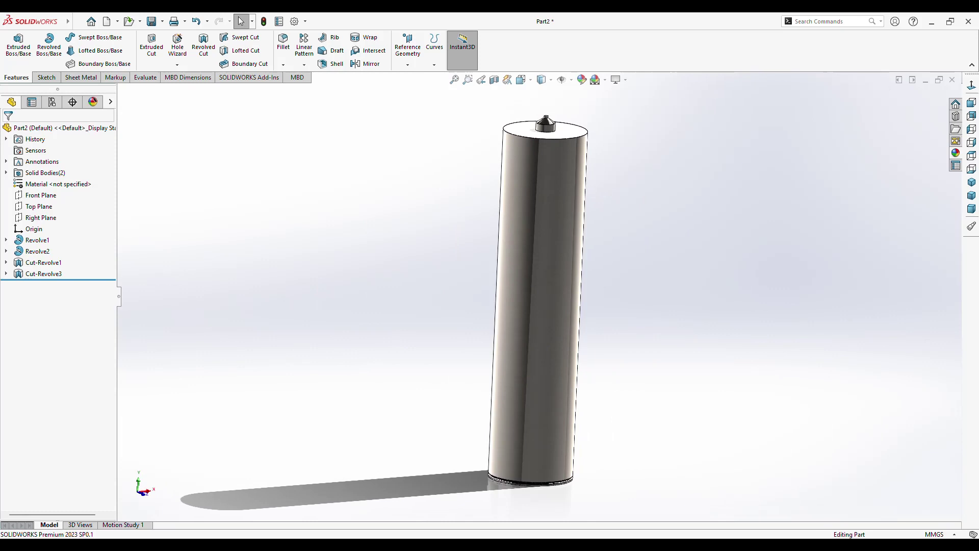
{"action": "left_click", "coordinate": [37, 240]}
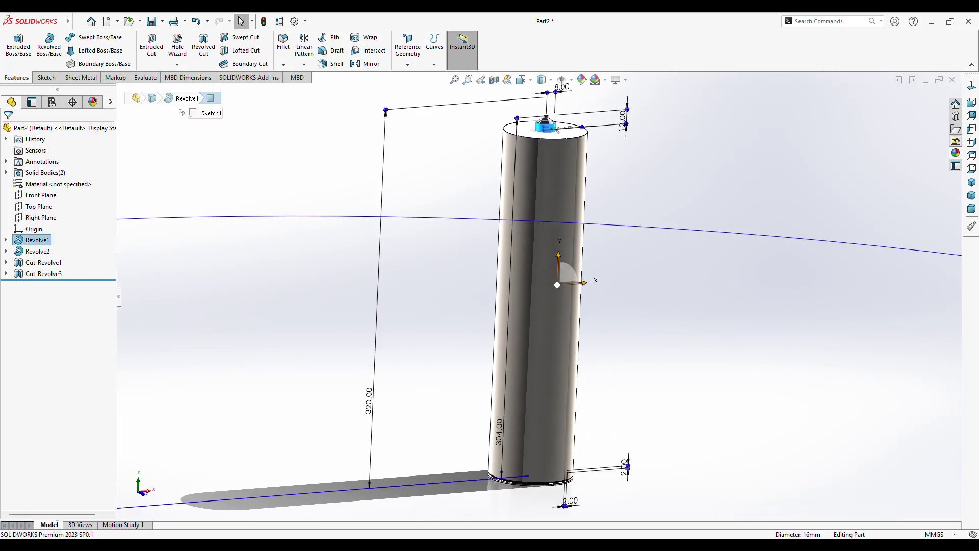
{"action": "left_click", "coordinate": [622, 121]}
{"action": "type", "text": "15"}
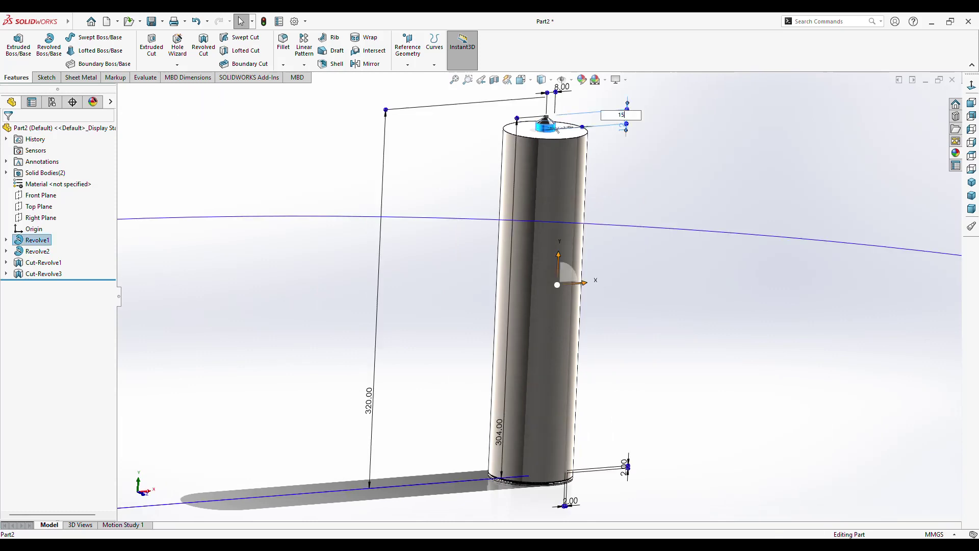
{"action": "key", "text": "Return"}
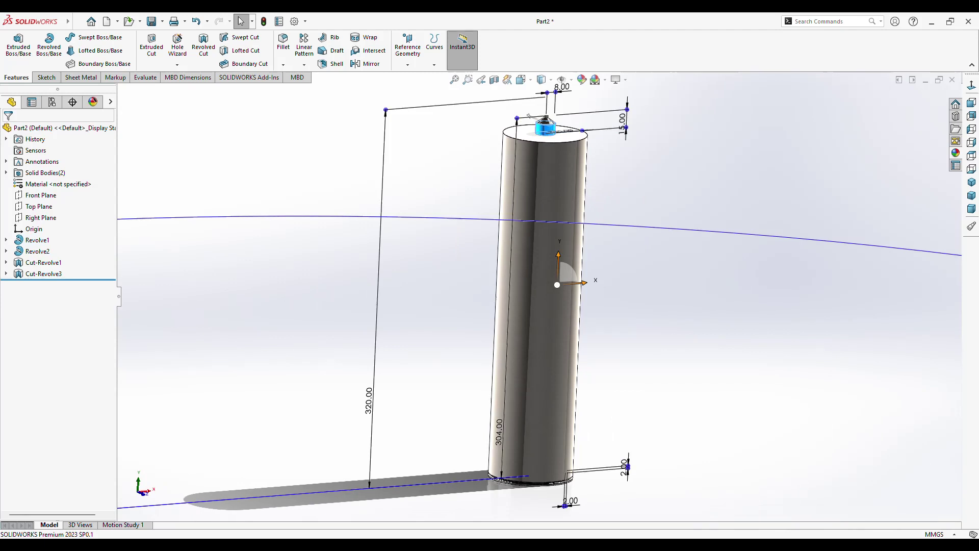
{"action": "key", "text": "Escape"}
{"action": "middle_click_drag", "start_coordinate": [546, 124], "coordinate": [566, 131]}
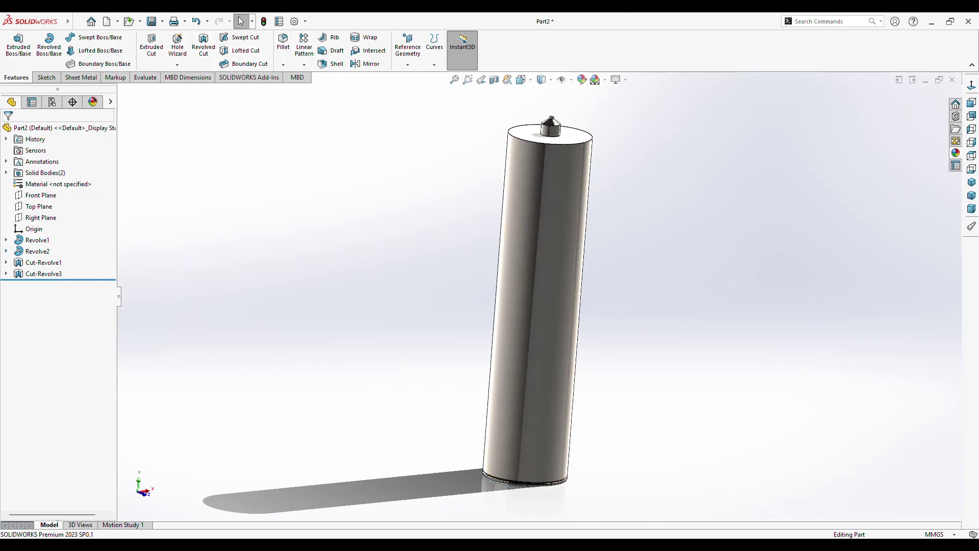
- Edit Sketch1 of Revolve1, change the 15.00 tip dimension to 18, and rebuild
{"action": "left_click", "coordinate": [6, 240]}
{"action": "left_click", "coordinate": [47, 251]}
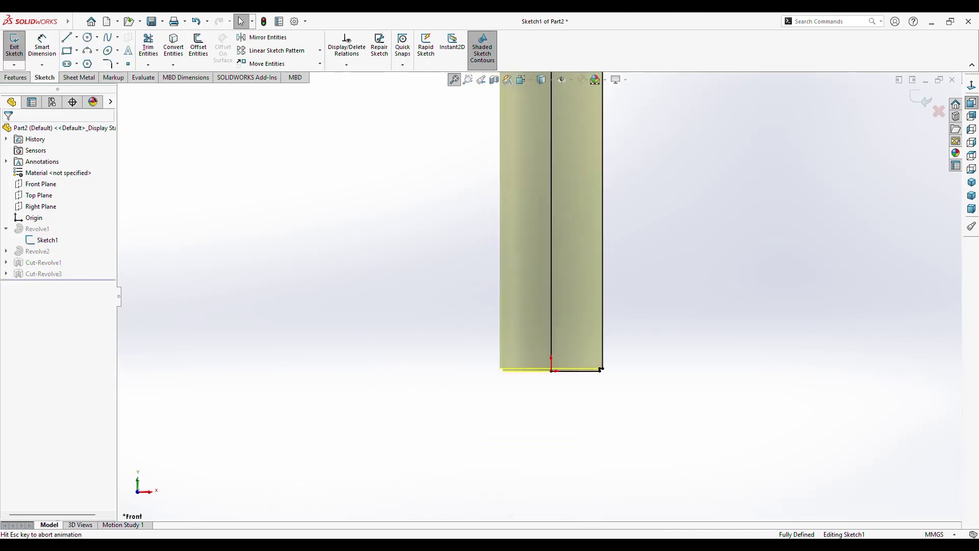
{"action": "left_click", "coordinate": [630, 198]}
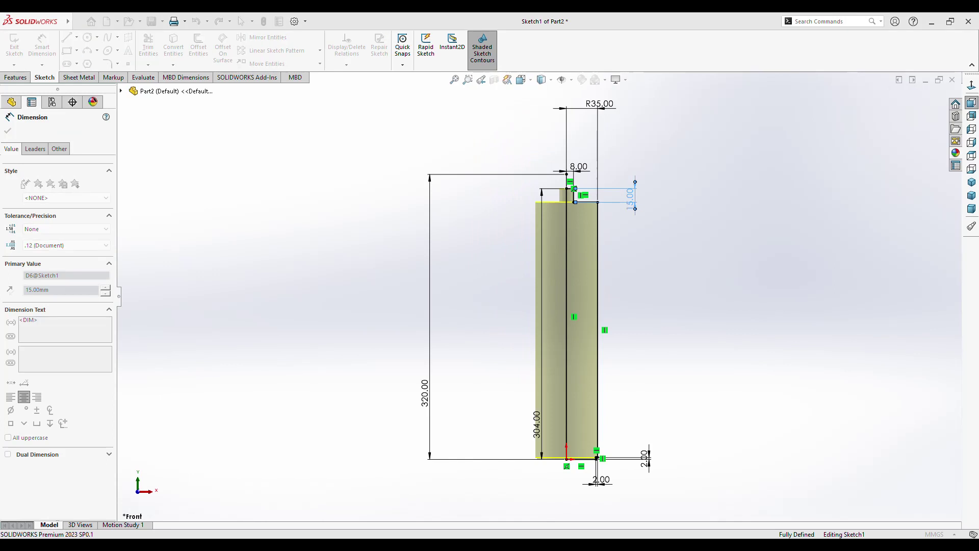
{"action": "key", "text": "Return"}
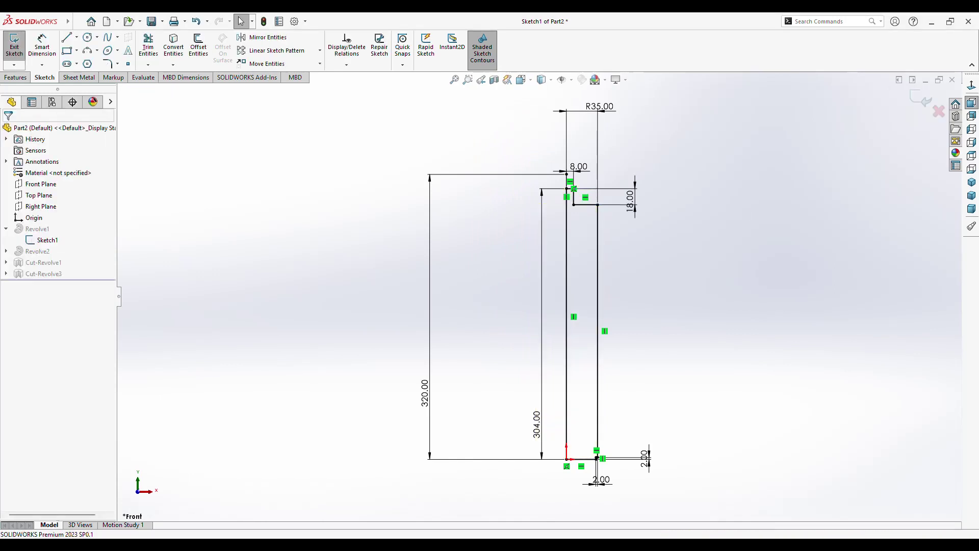
{"action": "key", "text": "ctrl+b"}
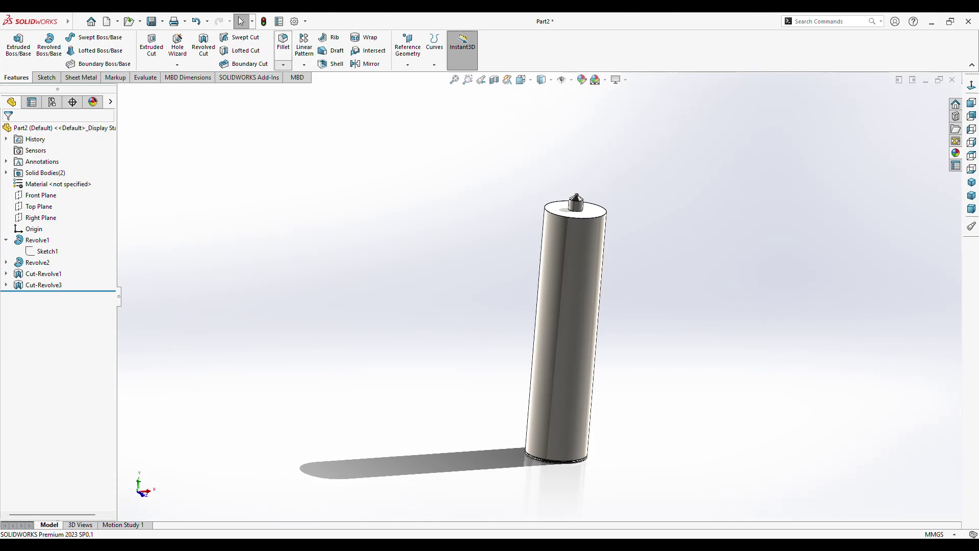
{"action": "left_click", "coordinate": [283, 64]}
{"action": "left_click", "coordinate": [301, 89]}
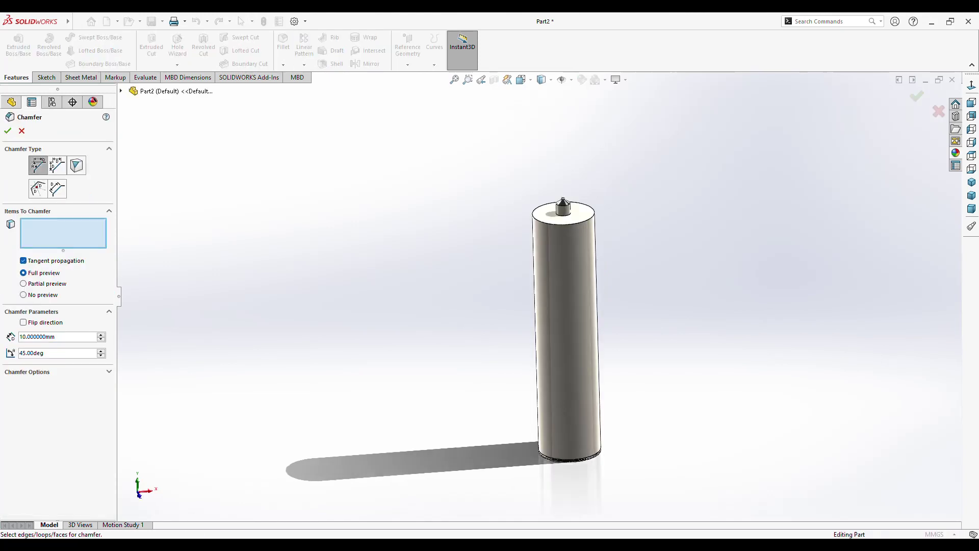
{"action": "left_click", "coordinate": [564, 213]}
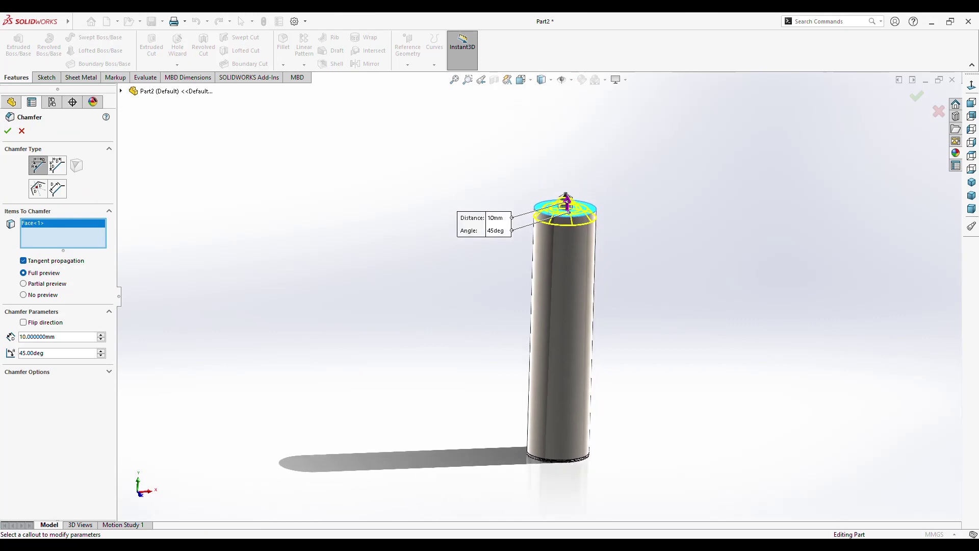
{"action": "scroll", "coordinate": [564, 235], "scroll_direction": "down", "scroll_amount": 4}
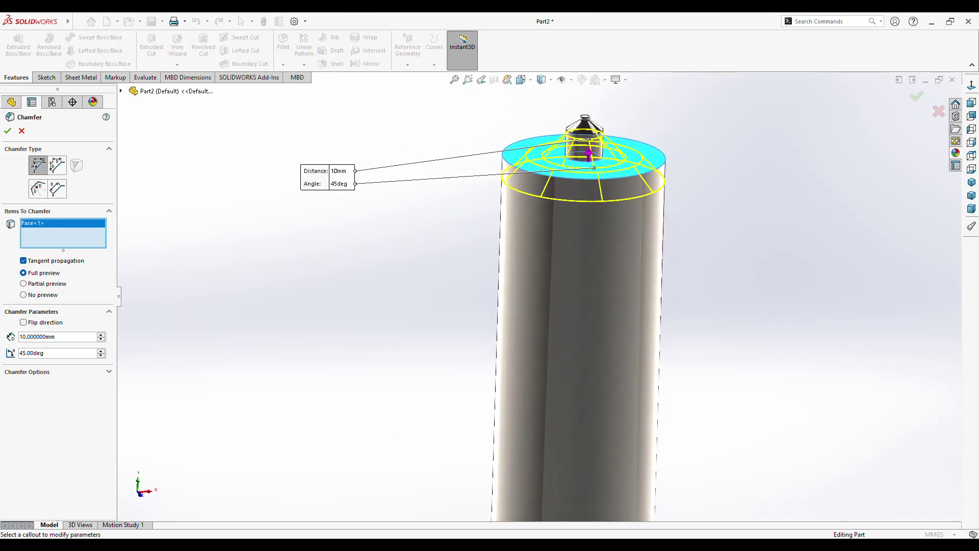
{"action": "type", "text": "6"}
{"action": "key", "text": "Return"}
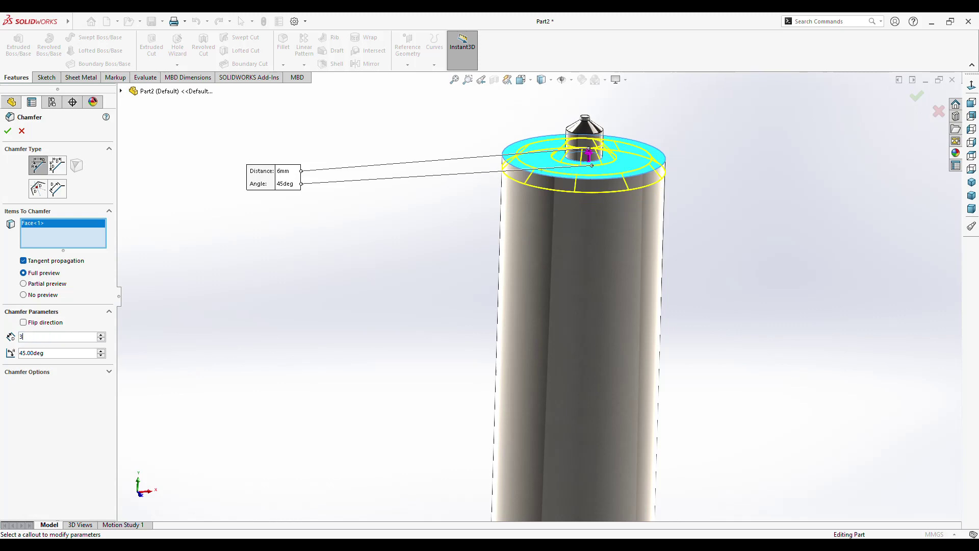
{"action": "key", "text": "Return"}
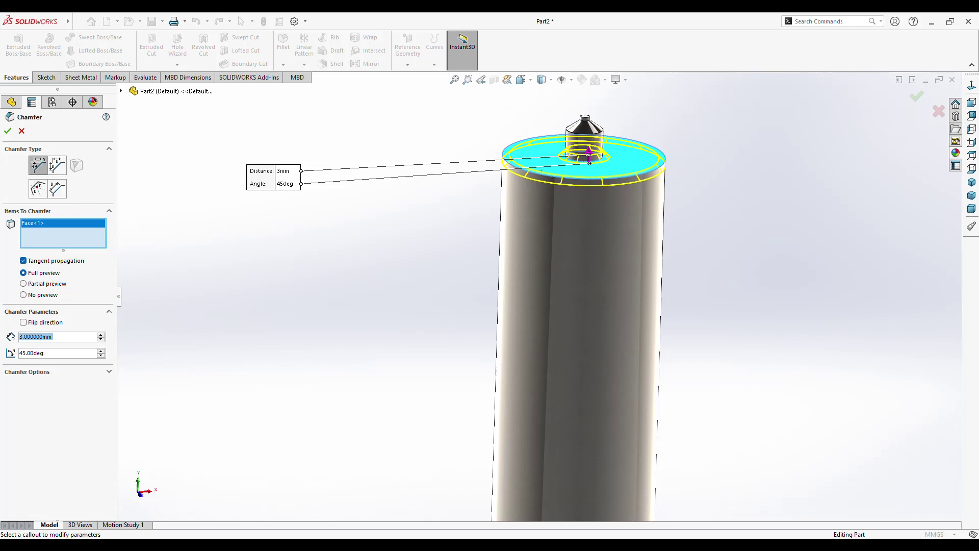
{"action": "mouse_move", "coordinate": [499, 277]}
{"action": "middle_mouse_down"}
{"action": "mouse_move", "coordinate": [515, 271]}
{"action": "mouse_move", "coordinate": [476, 390]}
{"action": "mouse_move", "coordinate": [485, 382]}
{"action": "middle_mouse_up"}
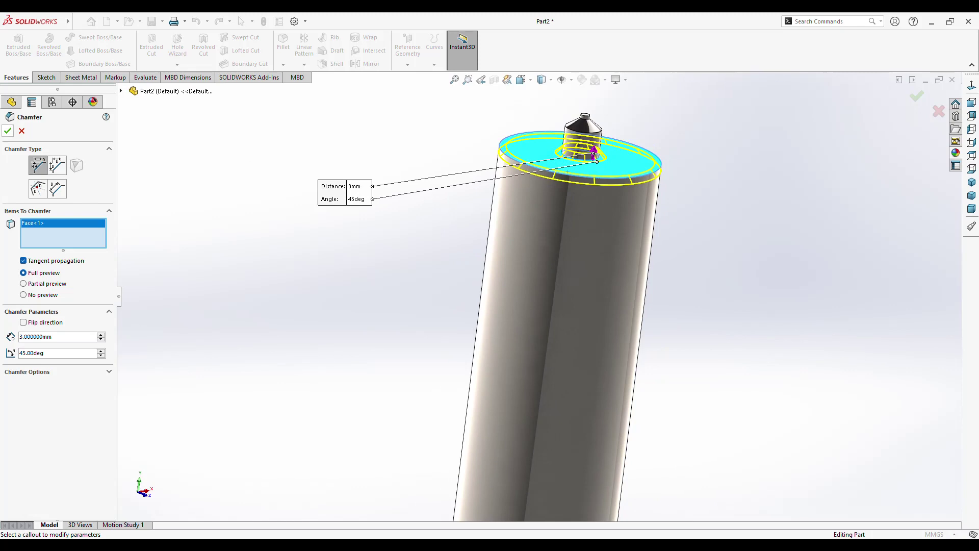
{"action": "key", "text": "Return"}
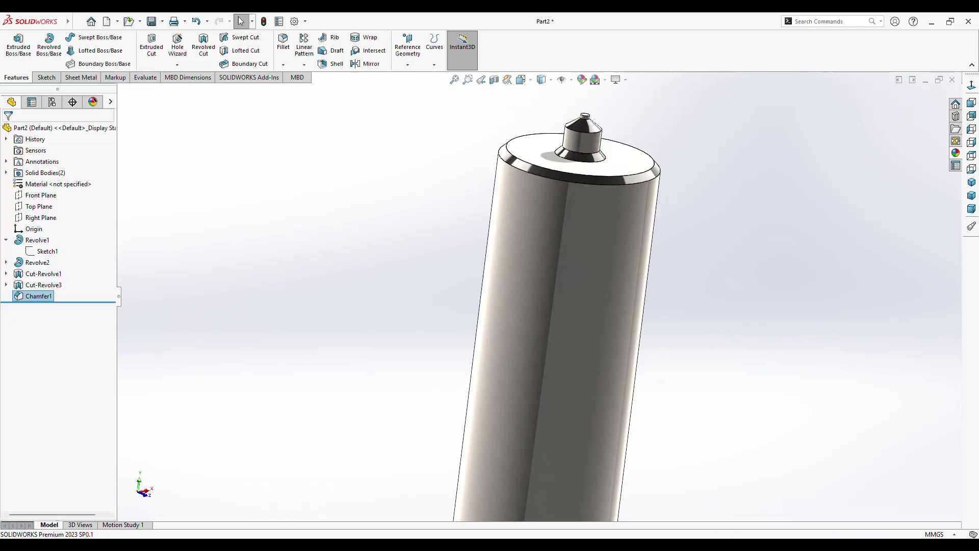
{"action": "middle_click_drag", "start_coordinate": [480, 286], "coordinate": [487, 256]}
{"action": "scroll", "coordinate": [487, 256], "scroll_direction": "up", "scroll_amount": 1}
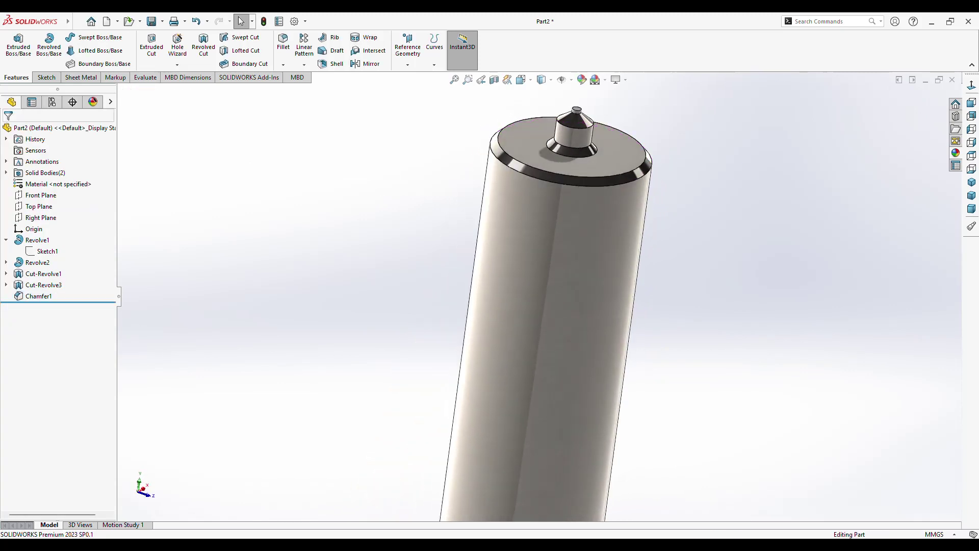
{"action": "scroll", "coordinate": [487, 257], "scroll_direction": "up", "scroll_amount": 1}
{"action": "scroll", "coordinate": [487, 257], "scroll_direction": "up", "scroll_amount": 1}
{"action": "scroll", "coordinate": [488, 256], "scroll_direction": "down", "scroll_amount": 2}
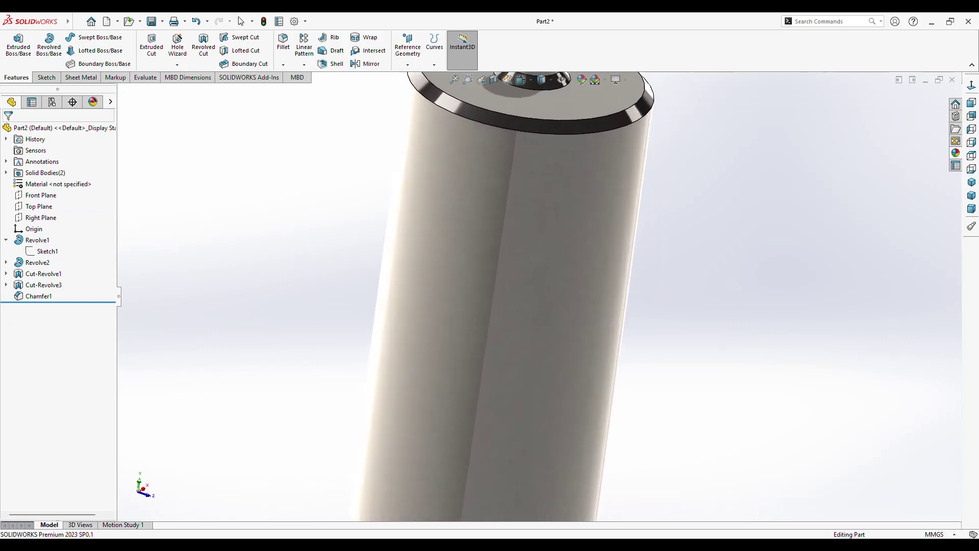
{"action": "scroll", "coordinate": [487, 256], "scroll_direction": "up", "scroll_amount": 3}
{"action": "scroll", "coordinate": [488, 257], "scroll_direction": "up", "scroll_amount": 1}
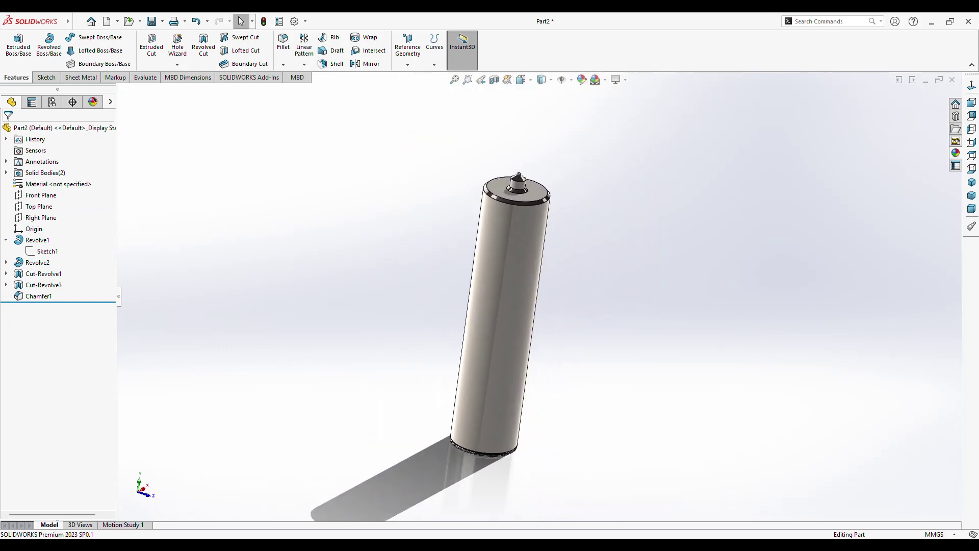
{"action": "scroll", "coordinate": [474, 219], "scroll_direction": "down", "scroll_amount": 2}
{"action": "scroll", "coordinate": [474, 219], "scroll_direction": "down", "scroll_amount": 2}
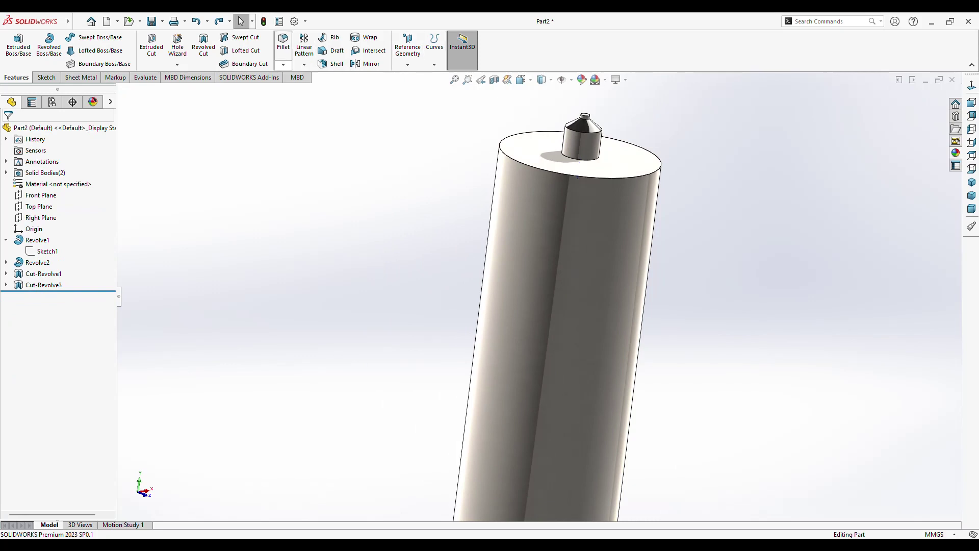
- Add a 3.5 mm fillet to the edges of the tube's top face
{"action": "left_click", "coordinate": [283, 42]}
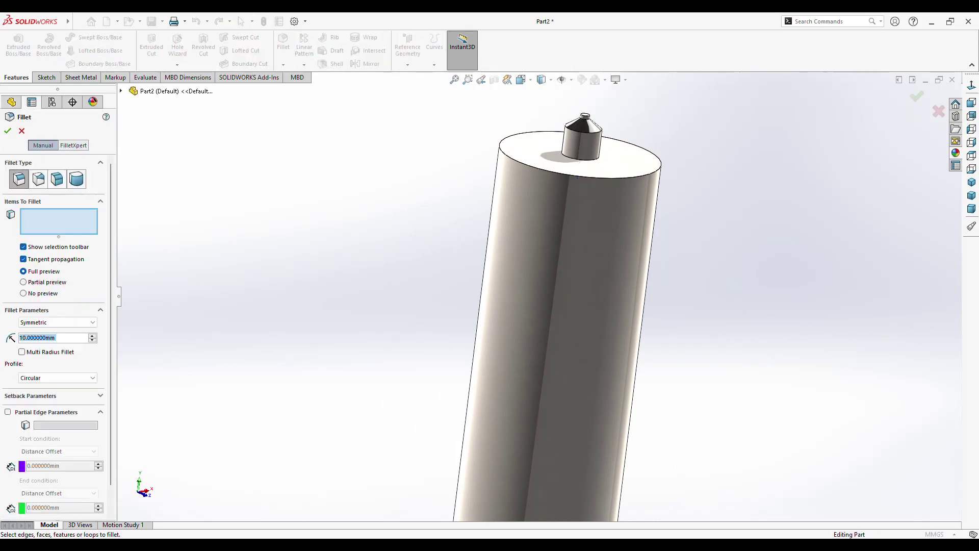
{"action": "left_click", "coordinate": [536, 152]}
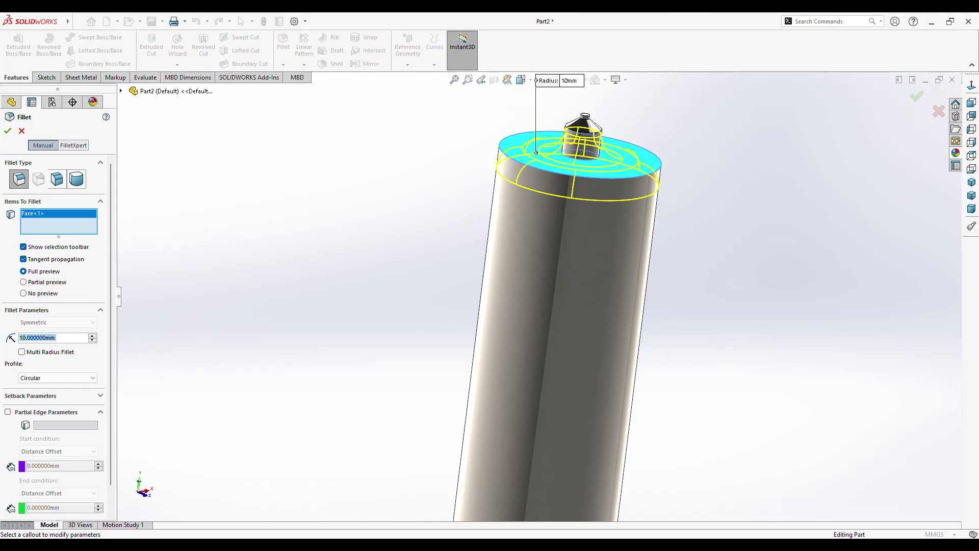
{"action": "type", "text": "6"}
{"action": "key", "text": "Return"}
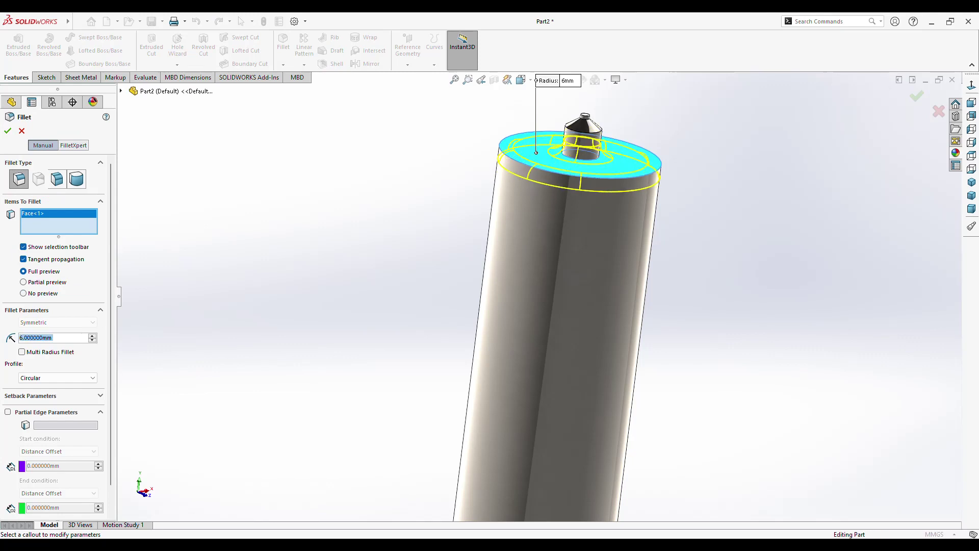
{"action": "type", "text": "3.500000"}
{"action": "key", "text": "Return"}
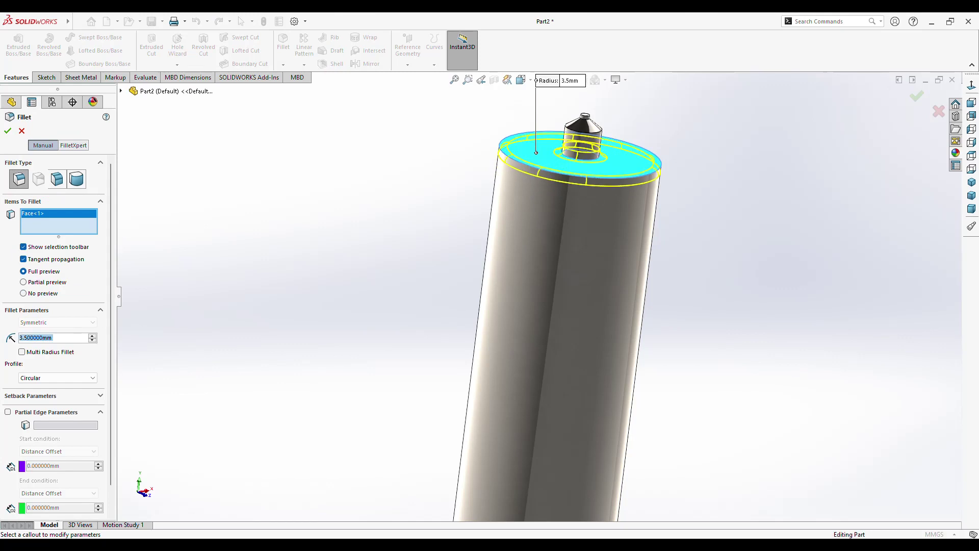
{"action": "scroll", "coordinate": [56, 336], "scroll_direction": "down", "scroll_amount": 1}
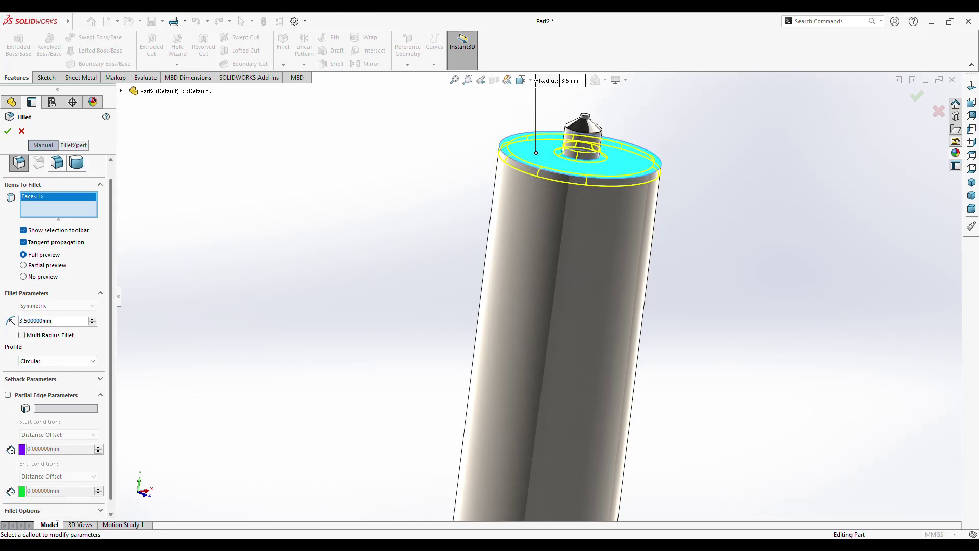
{"action": "scroll", "coordinate": [56, 336], "scroll_direction": "up", "scroll_amount": 1}
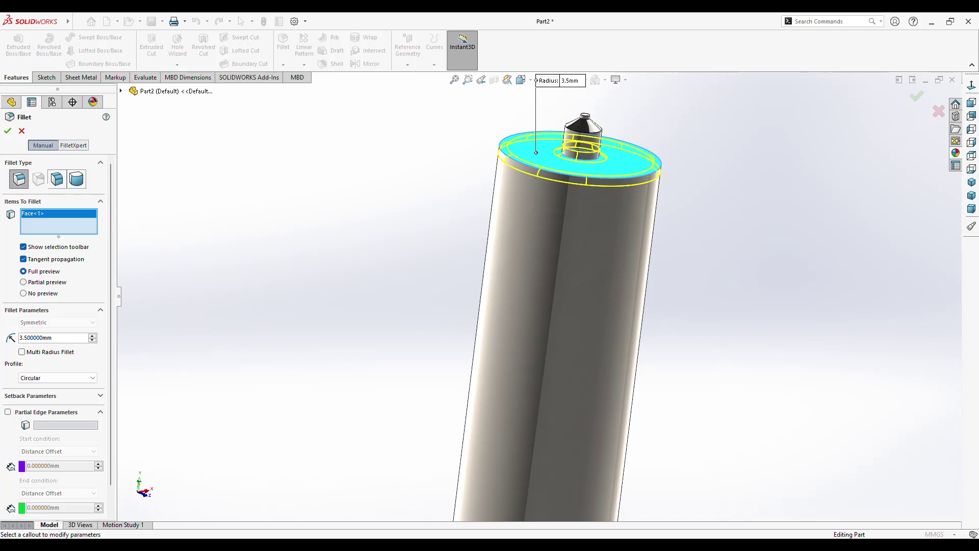
{"action": "left_click", "coordinate": [24, 293]}
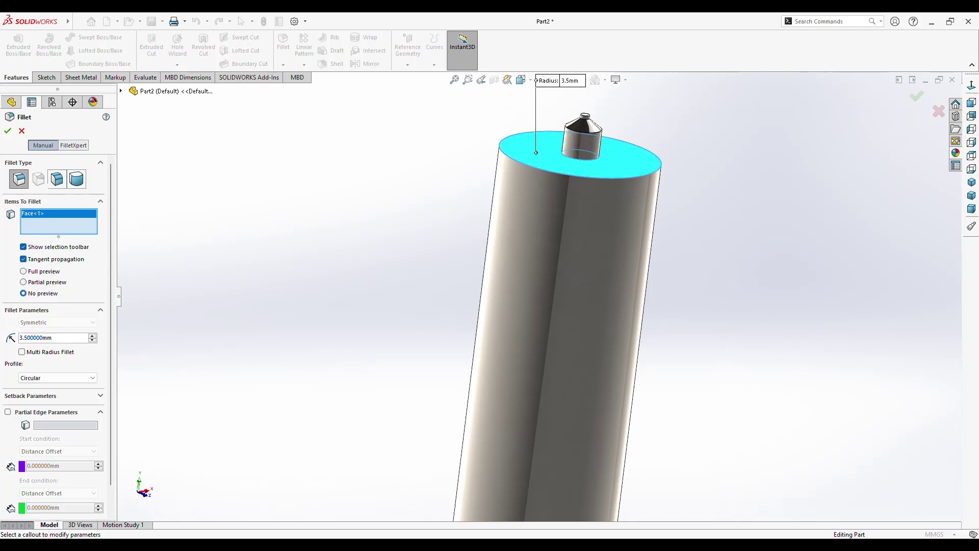
{"action": "left_click", "coordinate": [23, 272]}
{"action": "left_click", "coordinate": [8, 131]}
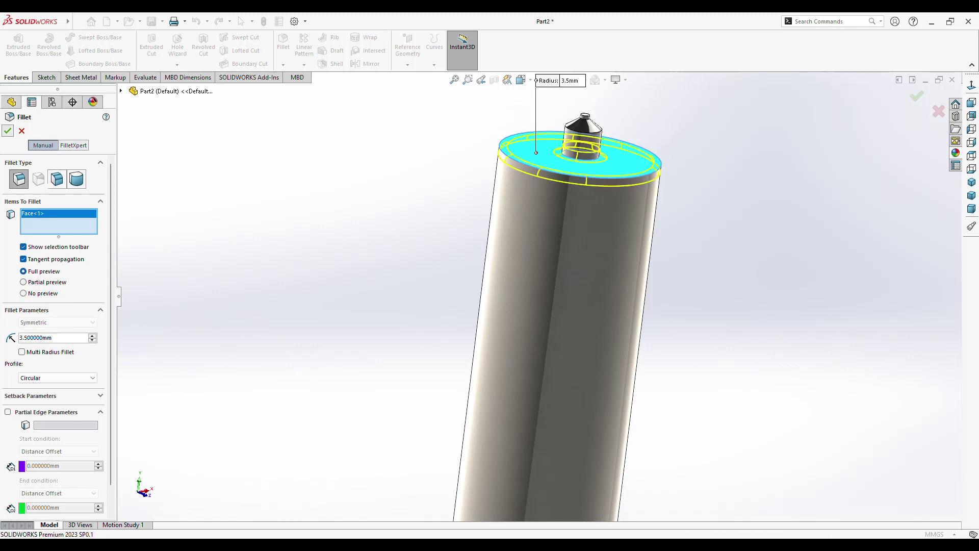
- Delete the top-edge fillet so the tube's top edge is sharp again
{"action": "mouse_move", "coordinate": [541, 255]}
{"action": "middle_mouse_down"}
{"action": "mouse_move", "coordinate": [555, 257]}
{"action": "mouse_move", "coordinate": [546, 266]}
{"action": "mouse_move", "coordinate": [531, 260]}
{"action": "middle_mouse_up"}
{"action": "scroll", "coordinate": [556, 256], "scroll_direction": "up", "scroll_amount": 1}
{"action": "scroll", "coordinate": [555, 256], "scroll_direction": "up", "scroll_amount": 1}
{"action": "scroll", "coordinate": [556, 257], "scroll_direction": "up", "scroll_amount": 1}
{"action": "scroll", "coordinate": [556, 256], "scroll_direction": "up", "scroll_amount": 3}
{"action": "scroll", "coordinate": [546, 267], "scroll_direction": "down", "scroll_amount": 3}
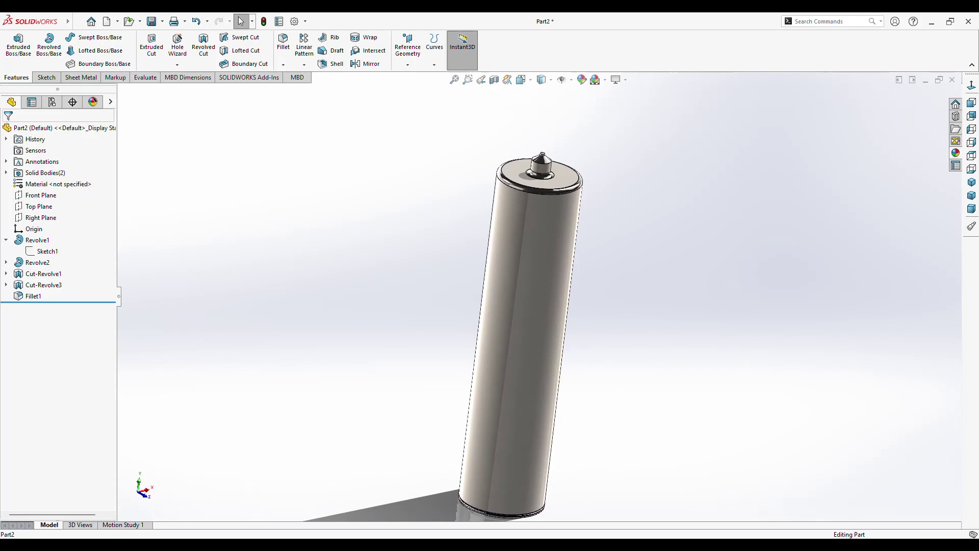
{"action": "scroll", "coordinate": [539, 285], "scroll_direction": "down", "scroll_amount": 2}
{"action": "left_click", "coordinate": [555, 152]}
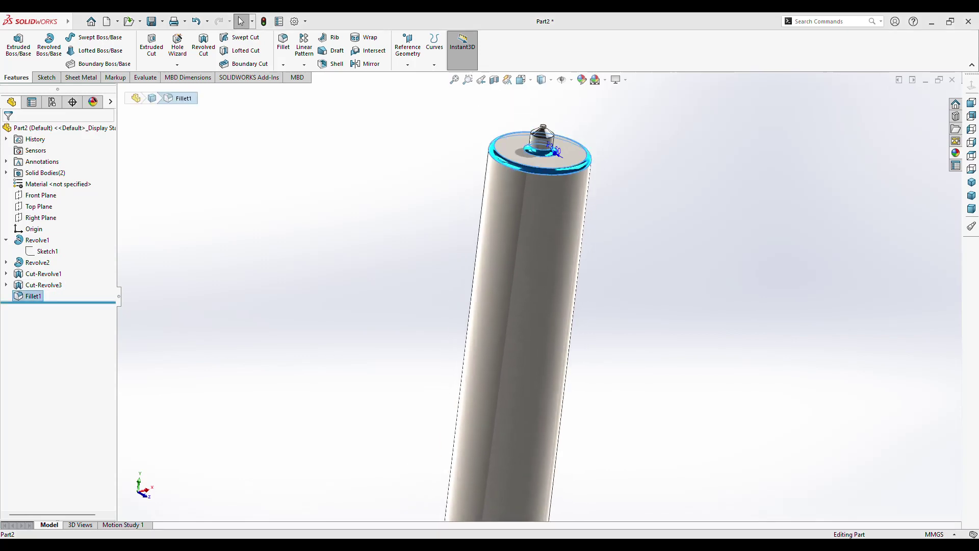
{"action": "key", "text": "Delete"}
- Create Chamfer2 on the tube's top face with distance 3.5 mm and angle 65°
{"action": "left_click", "coordinate": [283, 65]}
{"action": "left_click", "coordinate": [301, 87]}
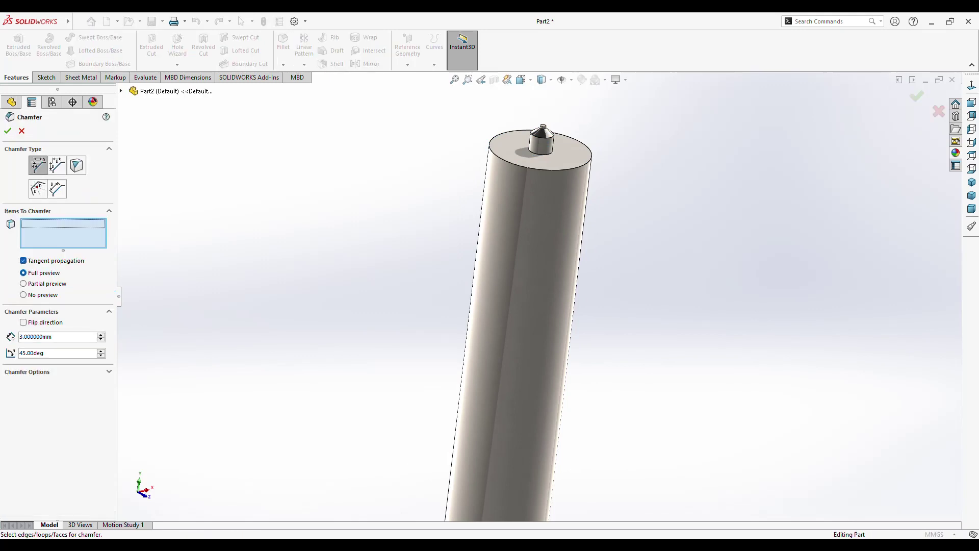
{"action": "left_click", "coordinate": [523, 160]}
{"action": "type", "text": "3"}
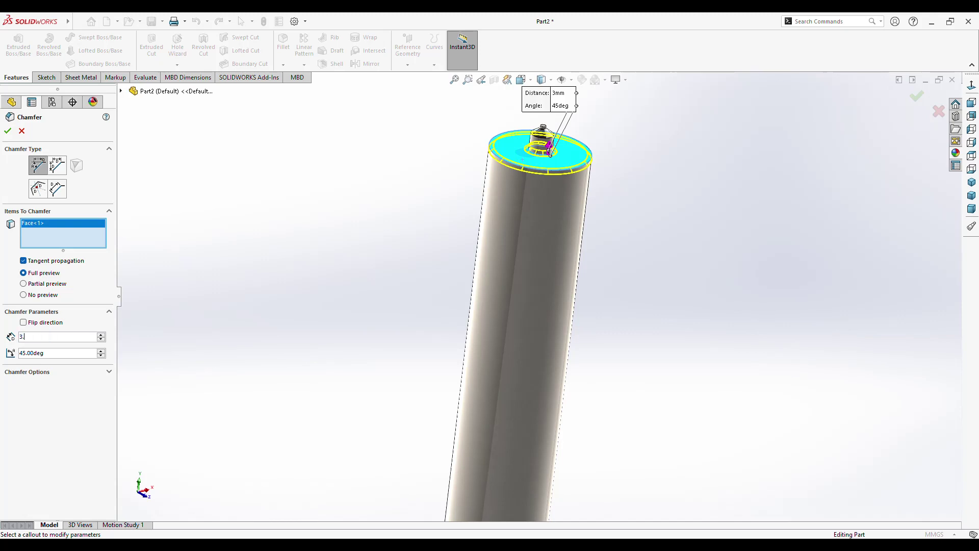
{"action": "type", "text": "500000mm"}
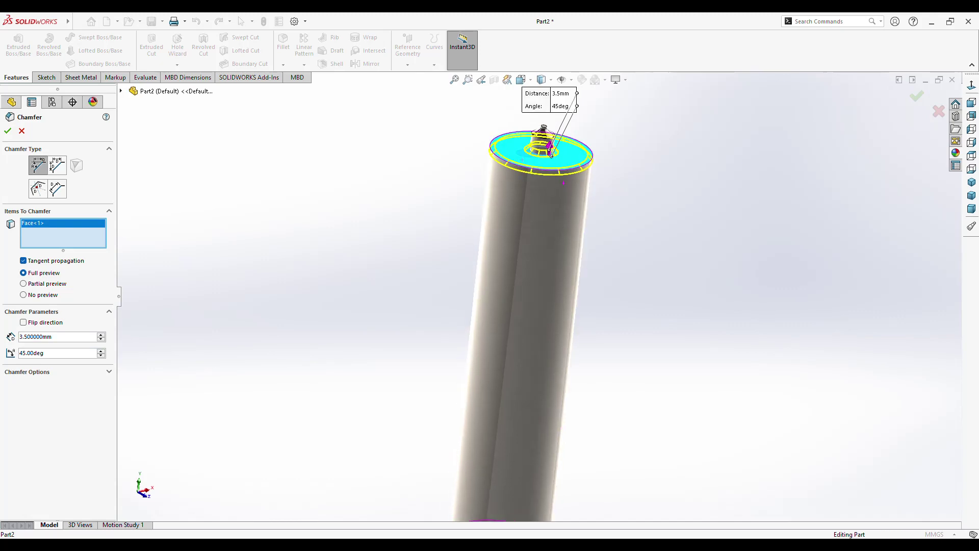
{"action": "mouse_move", "coordinate": [561, 306]}
{"action": "middle_mouse_down"}
{"action": "mouse_move", "coordinate": [576, 306]}
{"action": "mouse_move", "coordinate": [562, 296]}
{"action": "mouse_move", "coordinate": [535, 352]}
{"action": "middle_mouse_up"}
{"action": "left_click", "coordinate": [101, 351]}
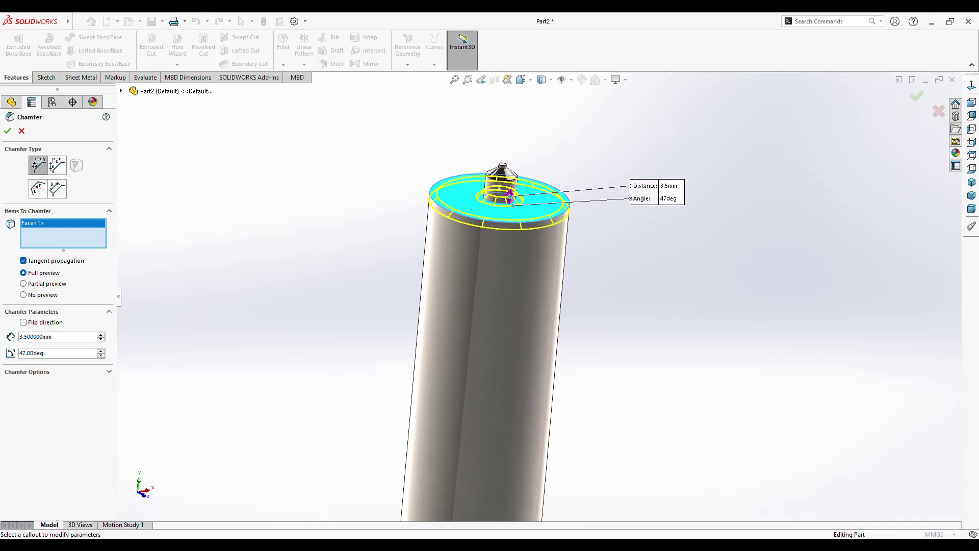
{"action": "left_click", "coordinate": [101, 351]}
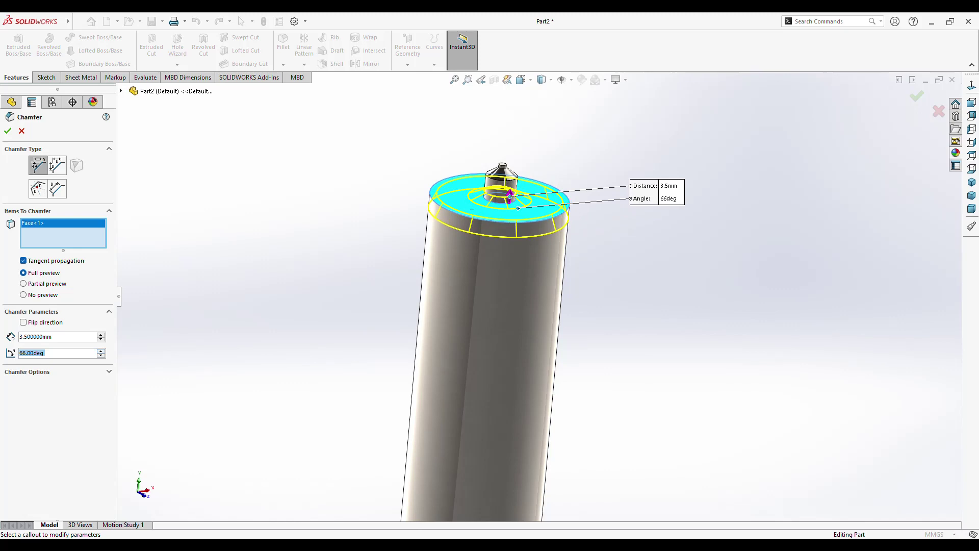
{"action": "type", "text": "65"}
{"action": "key", "text": "Return"}
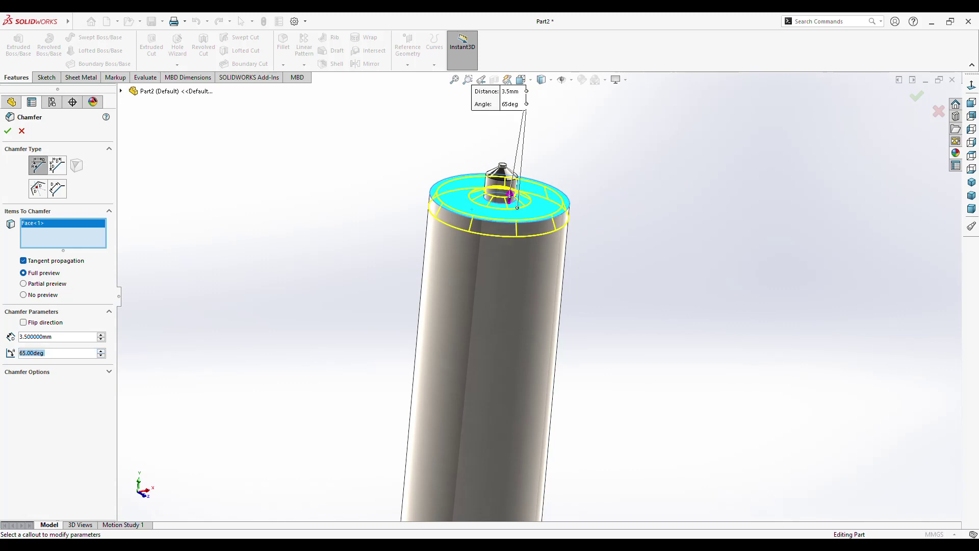
{"action": "key", "text": "Return"}
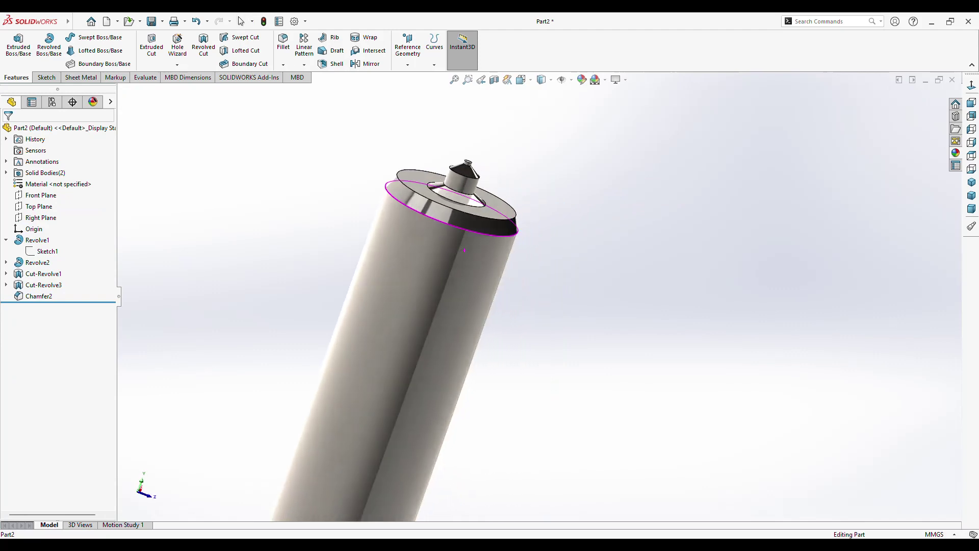
{"action": "mouse_move", "coordinate": [474, 306]}
{"action": "middle_mouse_down"}
{"action": "mouse_move", "coordinate": [465, 250]}
{"action": "mouse_move", "coordinate": [474, 240]}
{"action": "middle_mouse_up"}
- Start a new sketch on the Front Plane with the tube's top in view
{"action": "scroll", "coordinate": [474, 239], "scroll_direction": "up", "scroll_amount": 5}
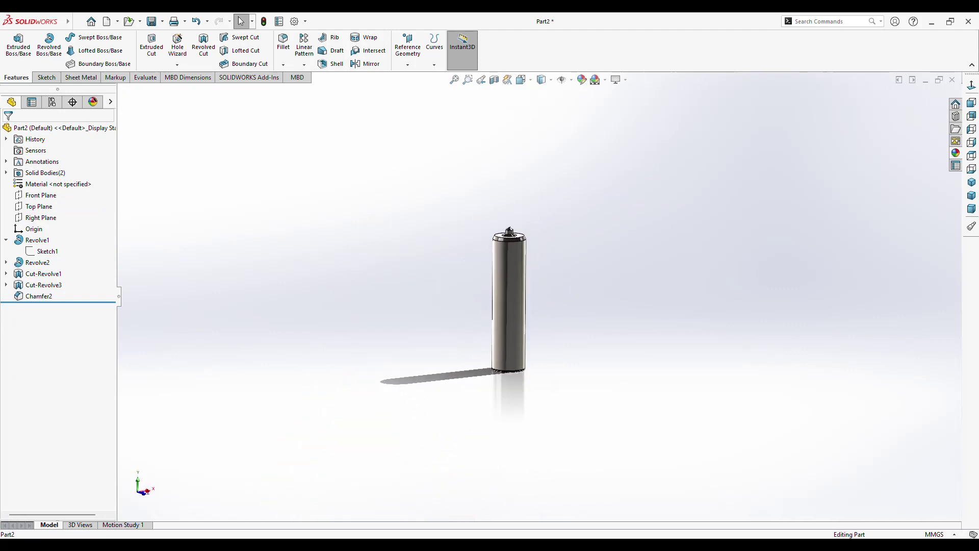
{"action": "scroll", "coordinate": [531, 373], "scroll_direction": "down", "scroll_amount": 3}
{"action": "mouse_move", "coordinate": [495, 306]}
{"action": "middle_mouse_down"}
{"action": "mouse_move", "coordinate": [541, 286]}
{"action": "mouse_move", "coordinate": [520, 296]}
{"action": "middle_mouse_up"}
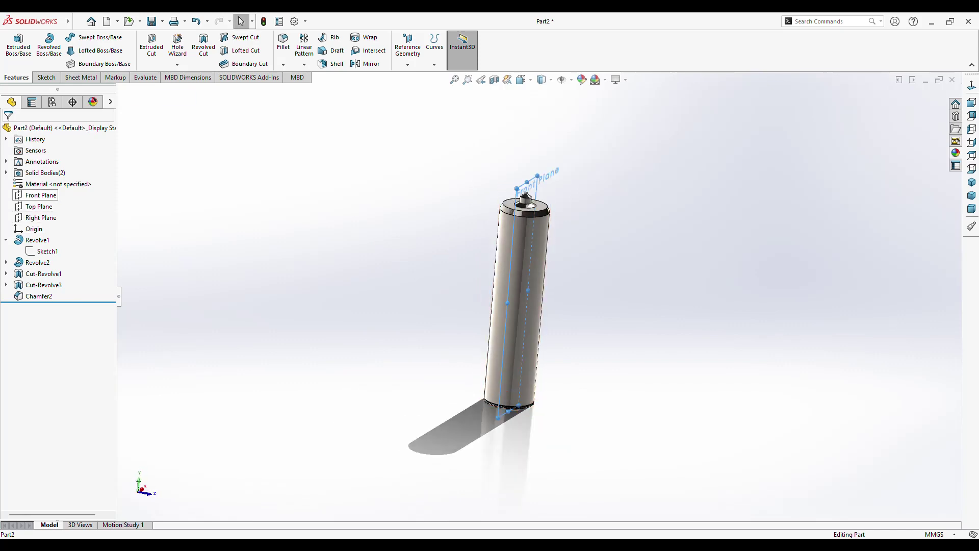
{"action": "left_click", "coordinate": [41, 195]}
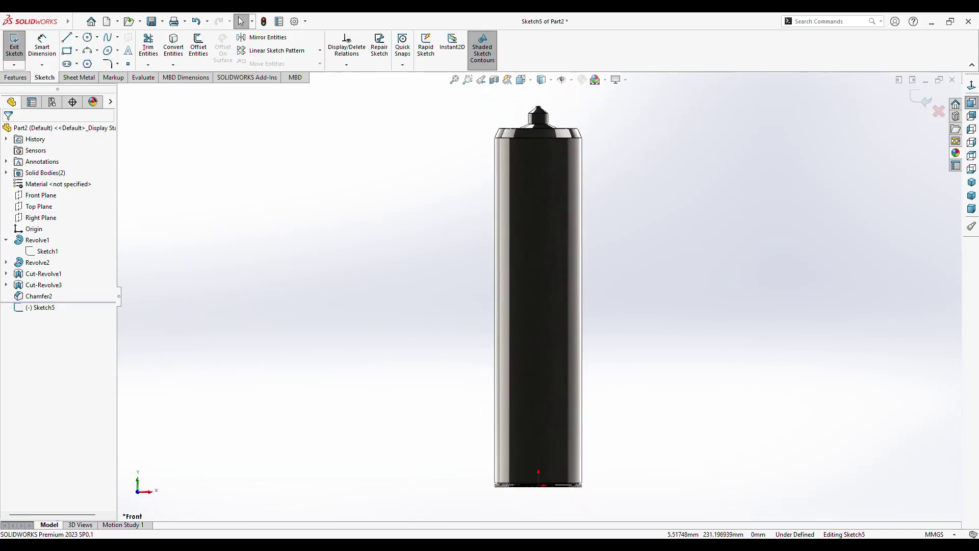
{"action": "middle_click_drag", "start_coordinate": [547, 97], "coordinate": [542, 170], "text": "ctrl"}
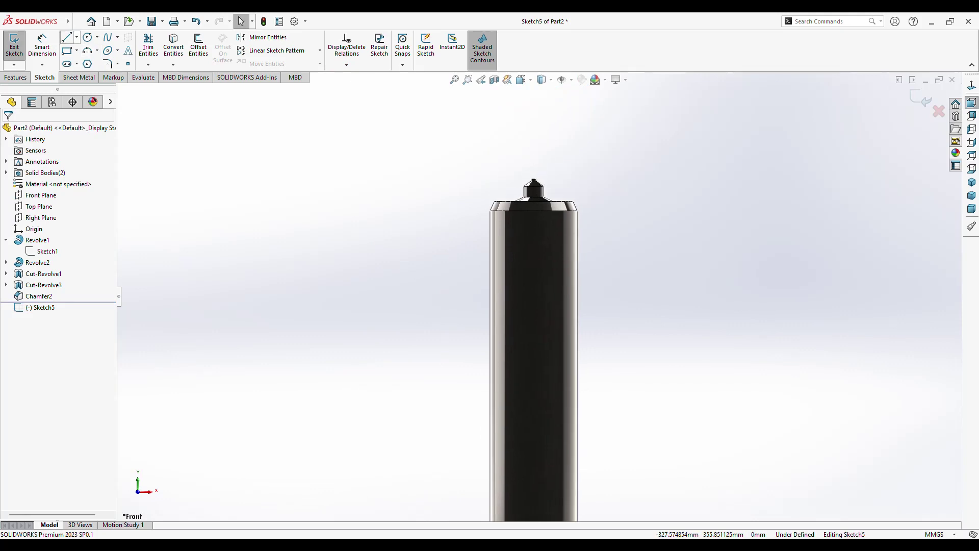
- Draw a construction centreline from the cone tip and a connected cap outline down to the tube
{"action": "left_click", "coordinate": [66, 37]}
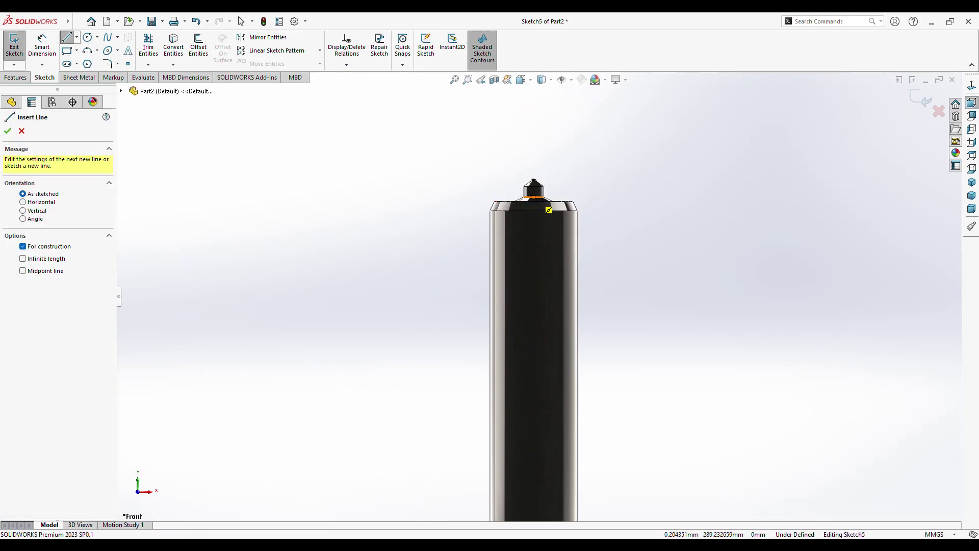
{"action": "left_click", "coordinate": [534, 180]}
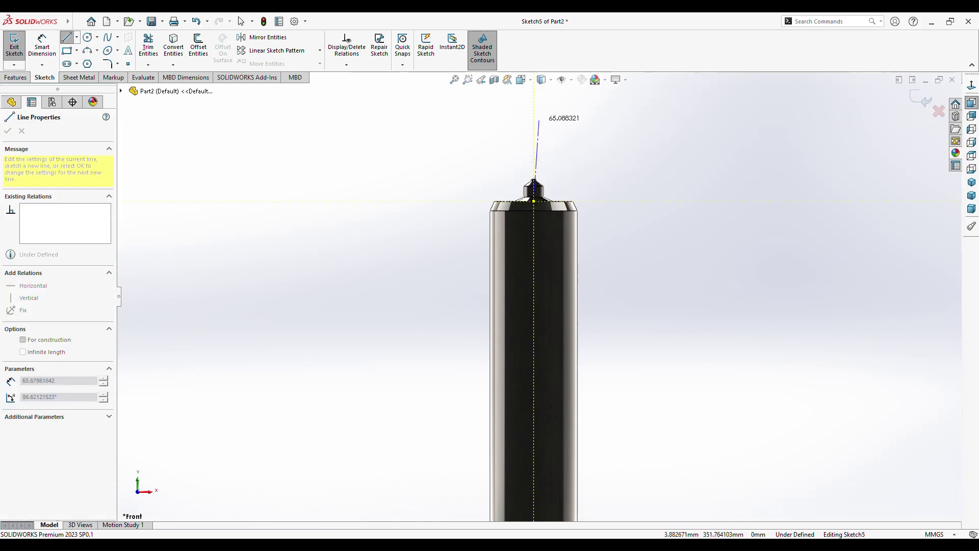
{"action": "left_click", "coordinate": [534, 95]}
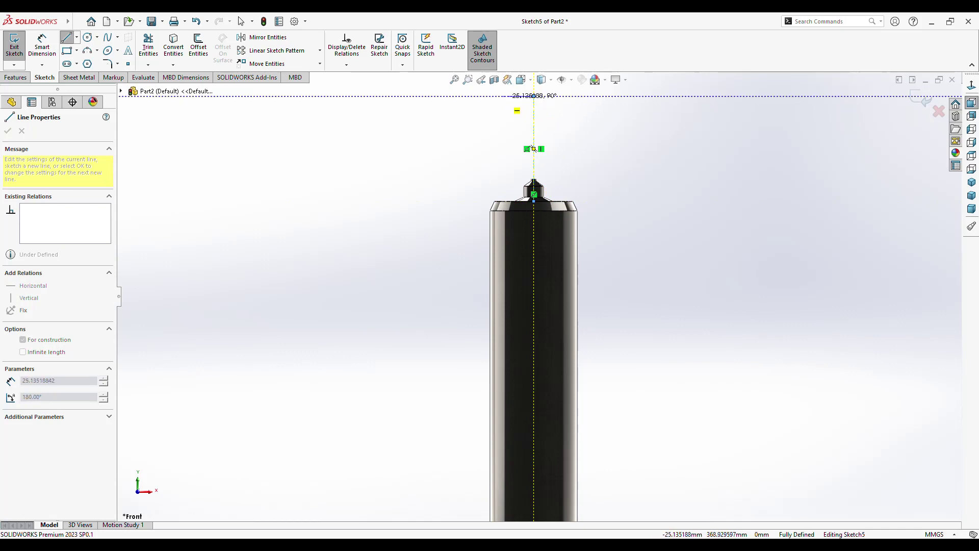
{"action": "left_click", "coordinate": [508, 95]}
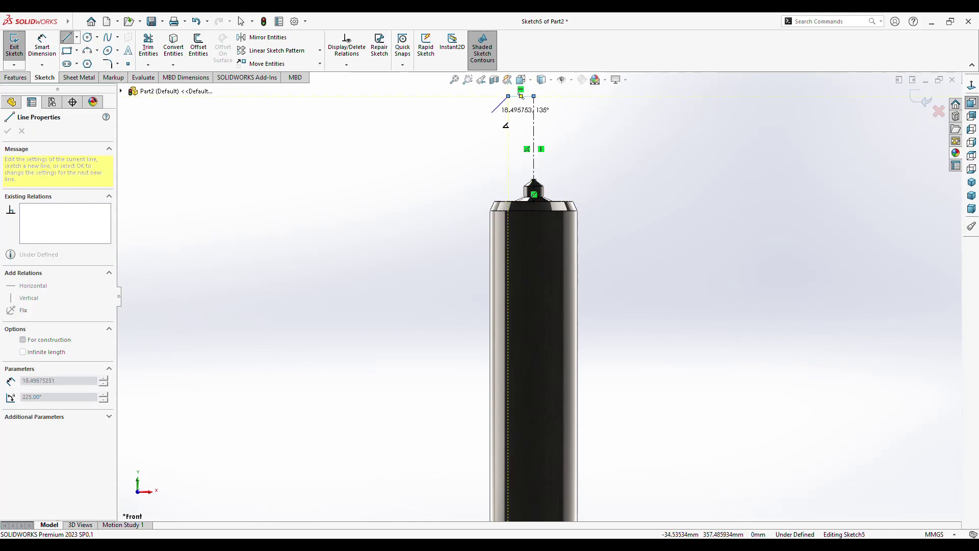
{"action": "left_click", "coordinate": [488, 109]}
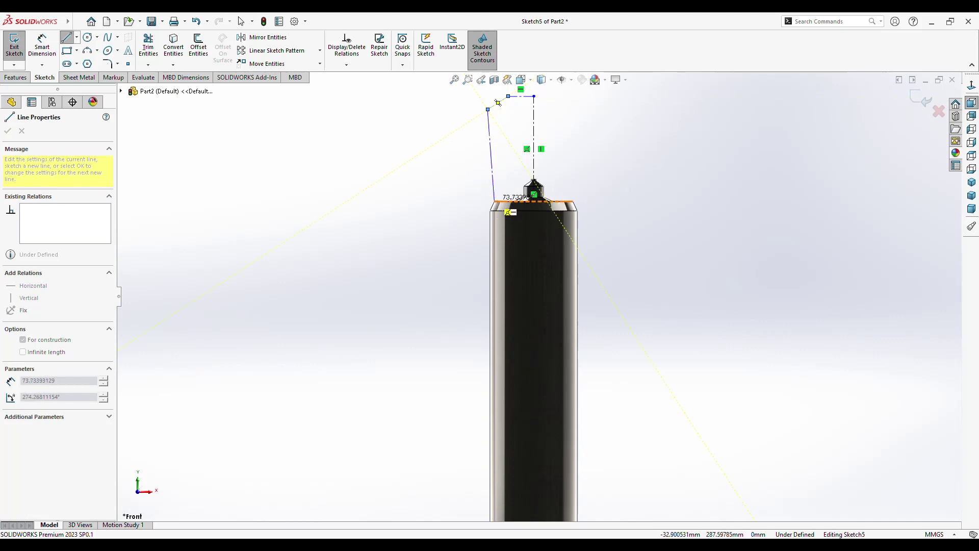
{"action": "left_click", "coordinate": [494, 201]}
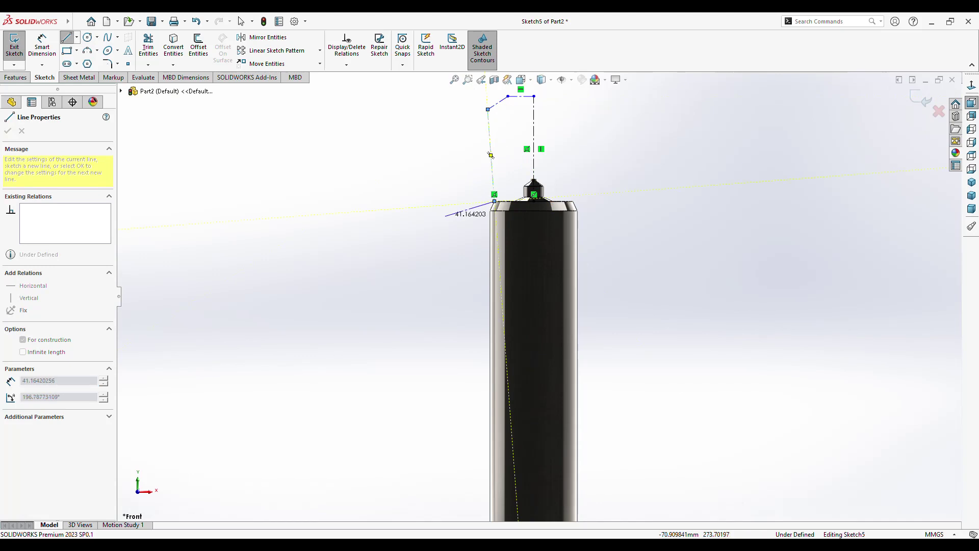
{"action": "key", "text": "Escape"}
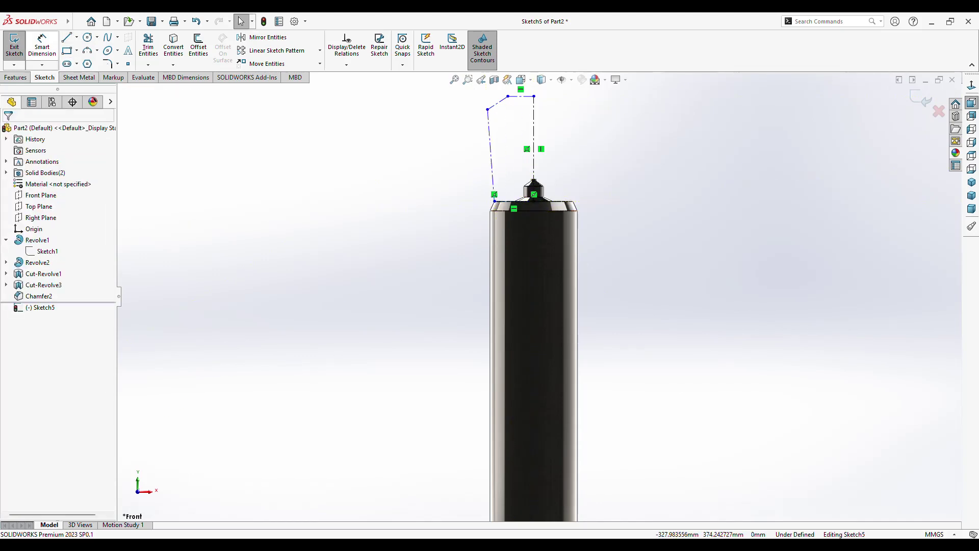
- Add a Vertical relation to the cap outline's slanted side line
{"action": "left_click", "coordinate": [42, 45]}
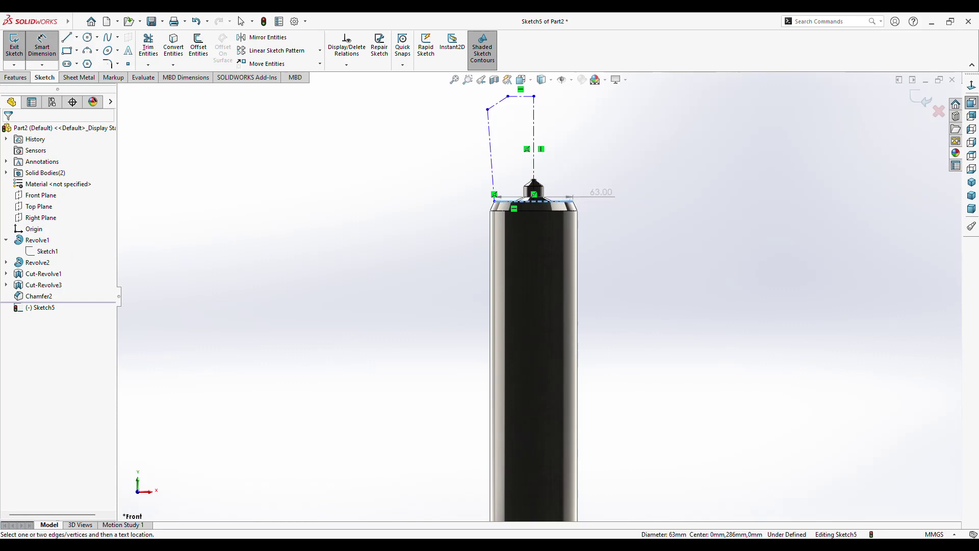
{"action": "key", "text": "Escape"}
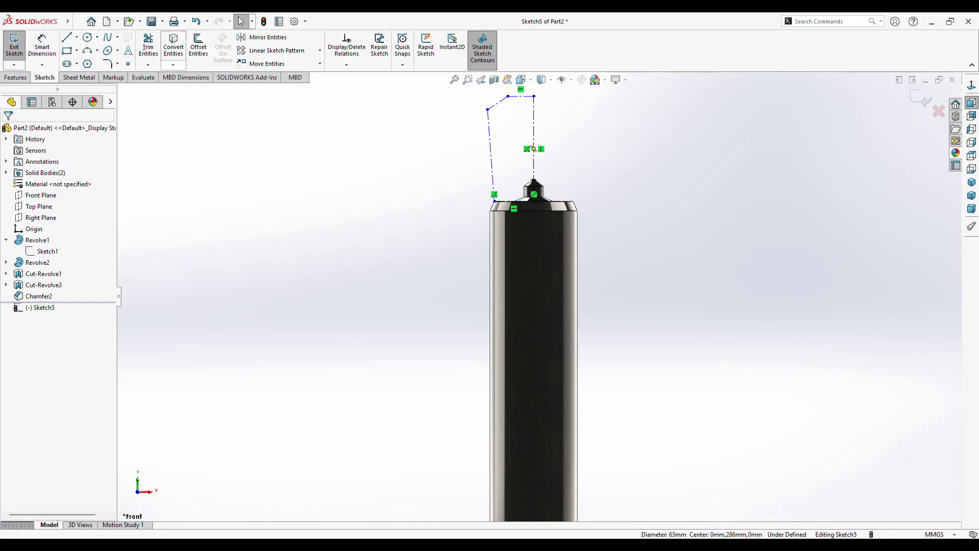
{"action": "key", "text": "d"}
{"action": "left_click", "coordinate": [534, 149]}
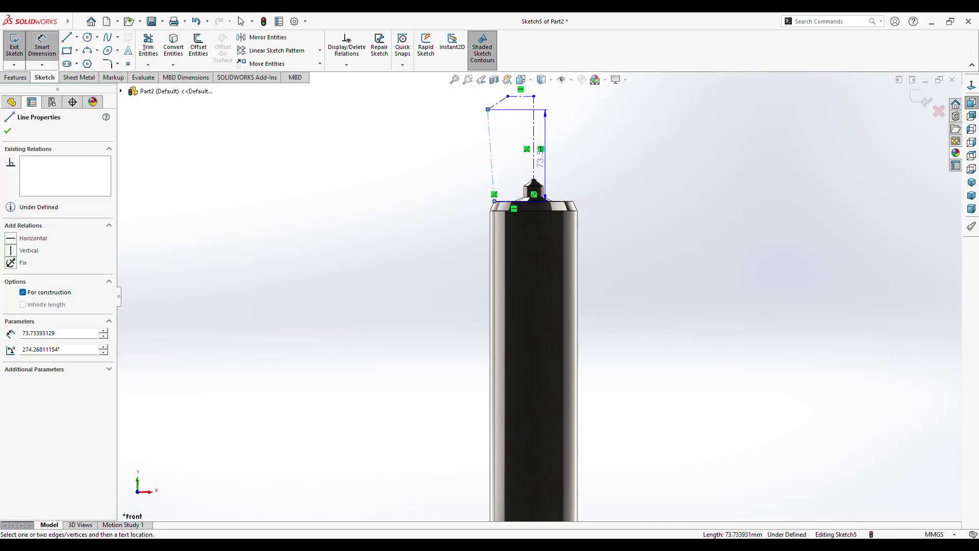
{"action": "left_click", "coordinate": [534, 151]}
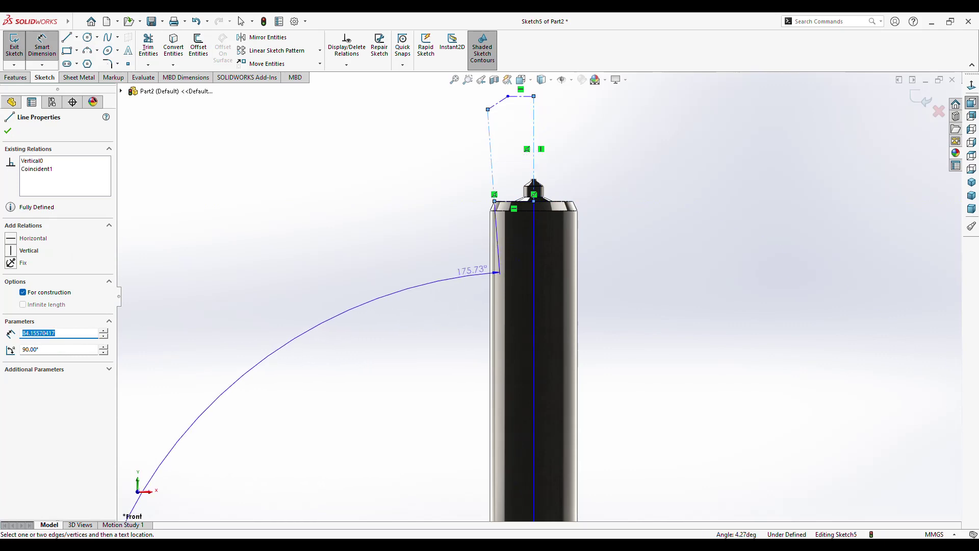
{"action": "key", "text": "Escape"}
{"action": "key", "text": "Escape"}
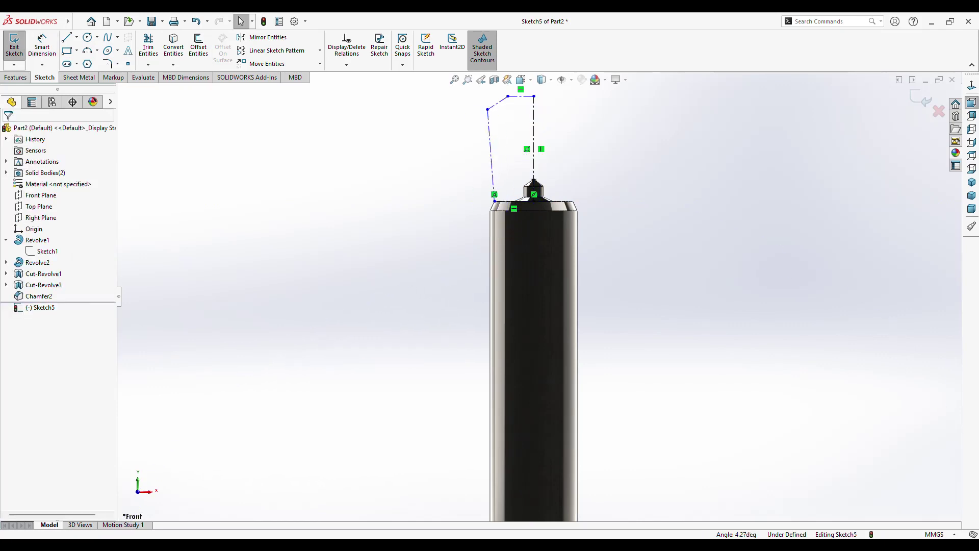
{"action": "left_click", "coordinate": [491, 153]}
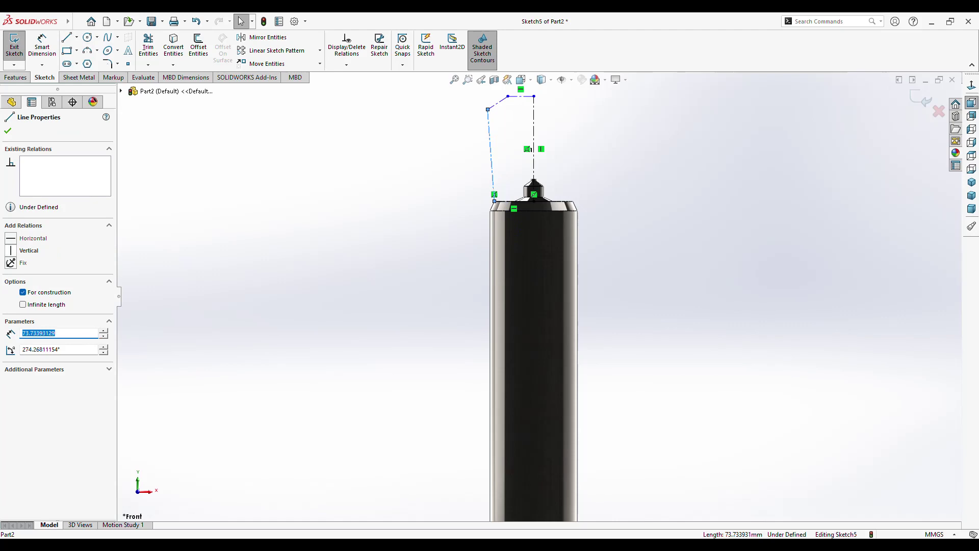
{"action": "left_click", "coordinate": [11, 250]}
{"action": "key", "text": "Escape"}
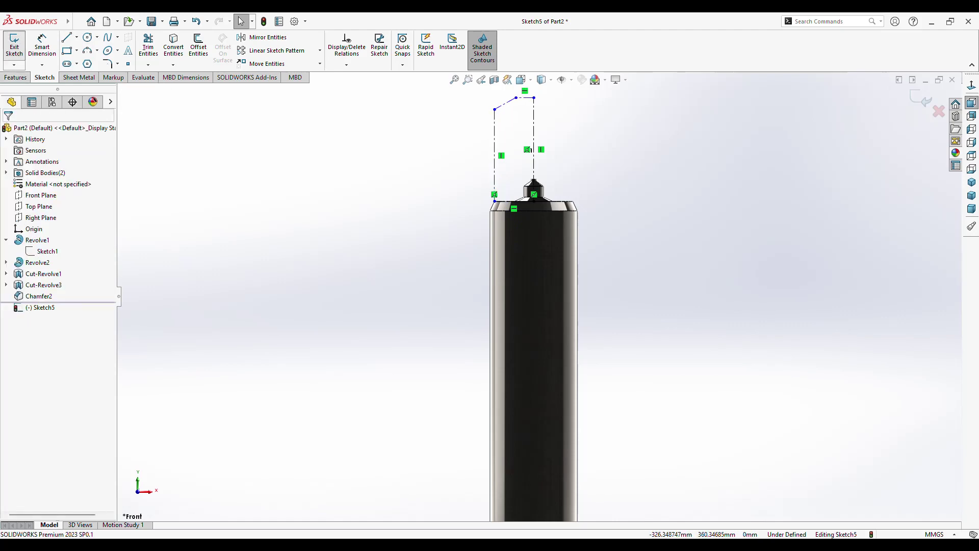
- Dimension the vertical side line 31.50 mm from the centreline
{"action": "left_click", "coordinate": [42, 46]}
{"action": "left_click", "coordinate": [530, 153]}
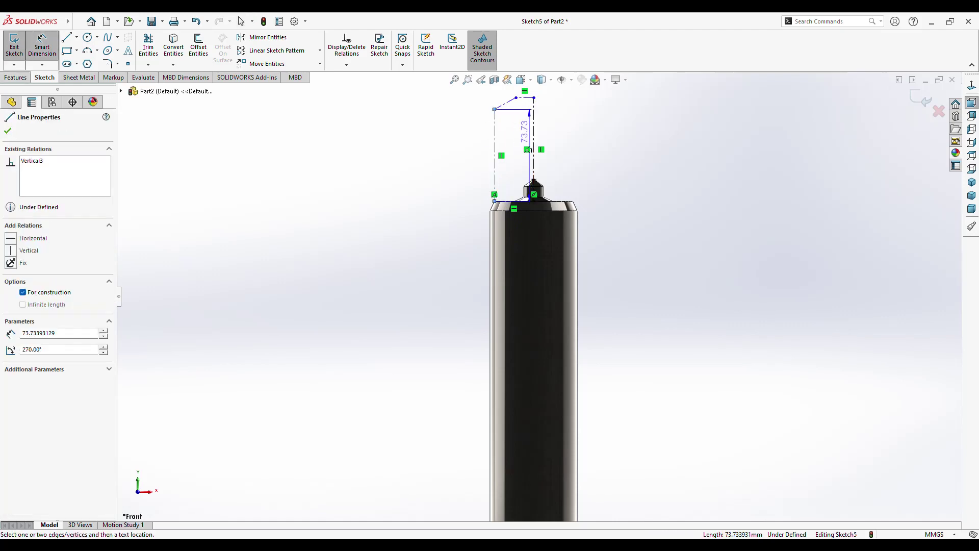
{"action": "left_click", "coordinate": [501, 230]}
{"action": "left_click", "coordinate": [449, 282]}
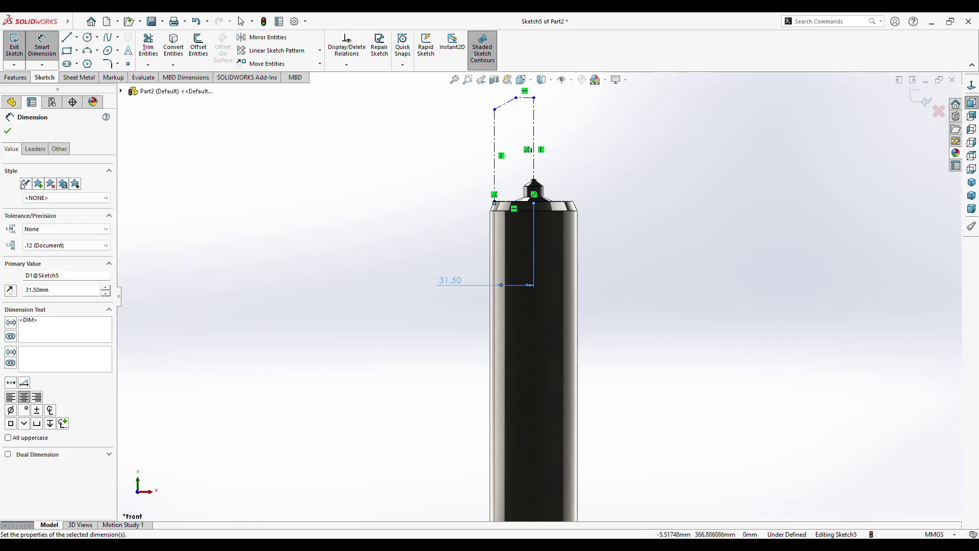
- Dimension the cap's top line at 16.00 mm
{"action": "left_click", "coordinate": [525, 97]}
{"action": "left_click", "coordinate": [522, 116]}
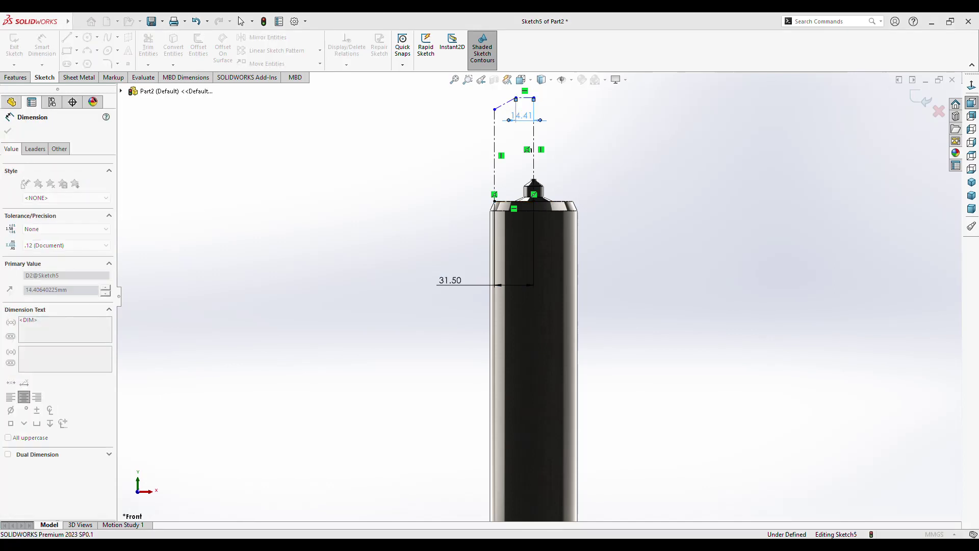
{"action": "key", "text": "Return"}
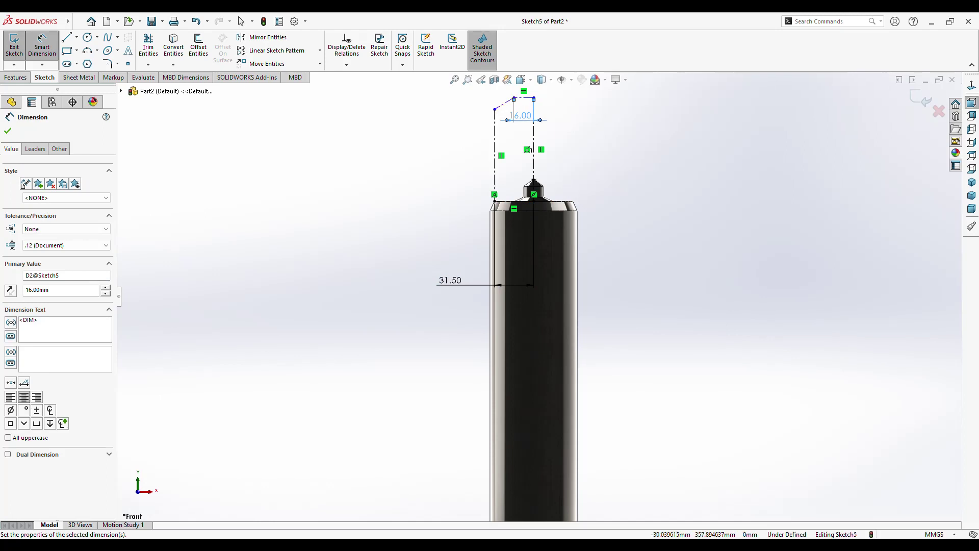
- Set the left vertical line's height to 60 mm, then select the side and top lines
{"action": "left_click", "coordinate": [494, 117]}
{"action": "left_click", "coordinate": [467, 153]}
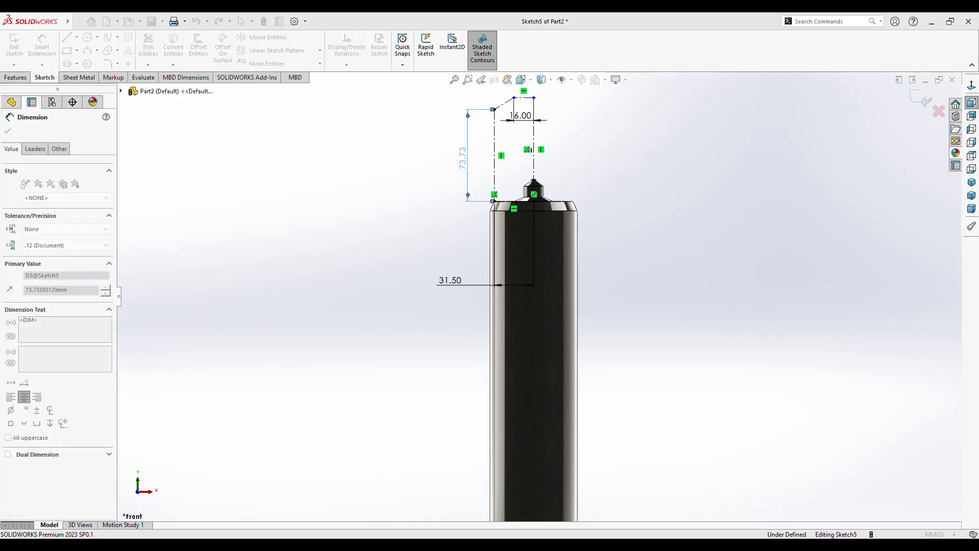
{"action": "key", "text": "Return"}
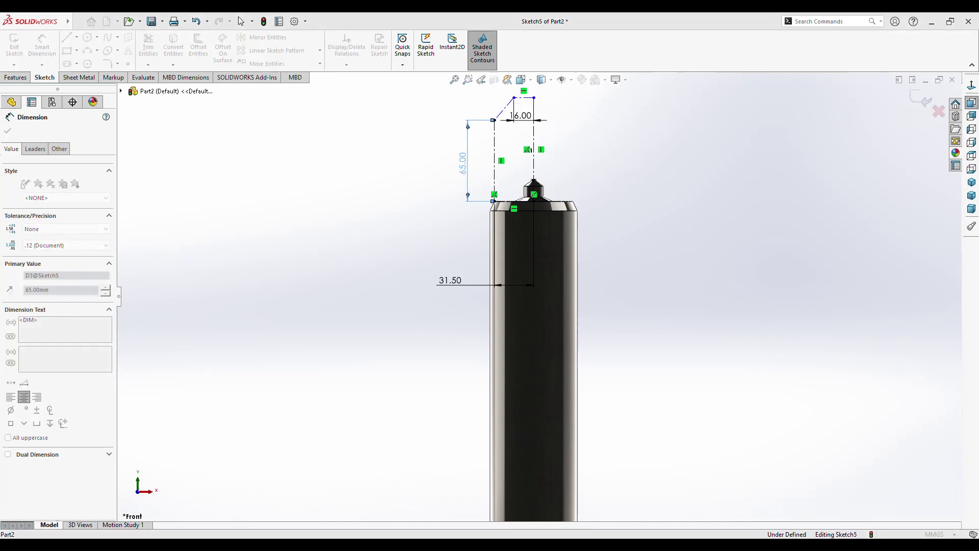
{"action": "key", "text": "Return"}
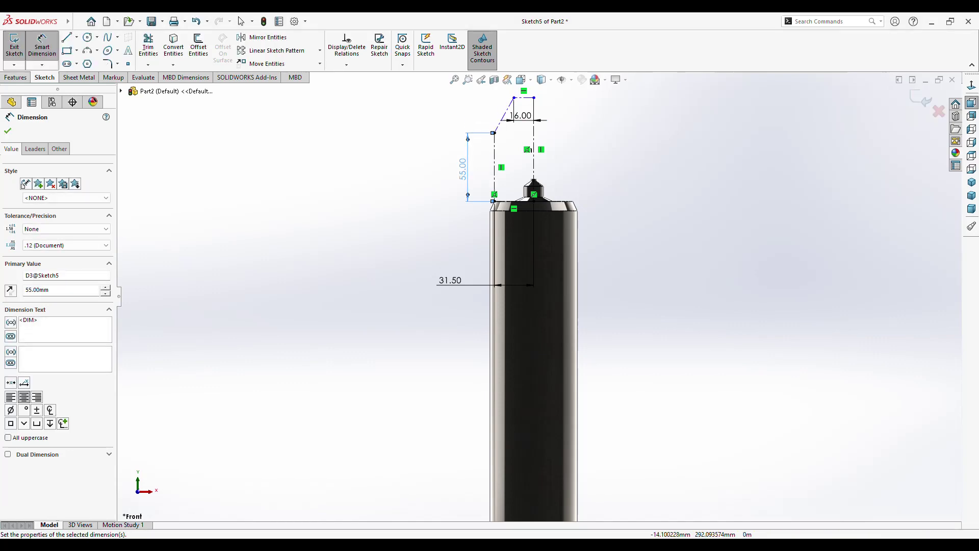
{"action": "type", "text": "60"}
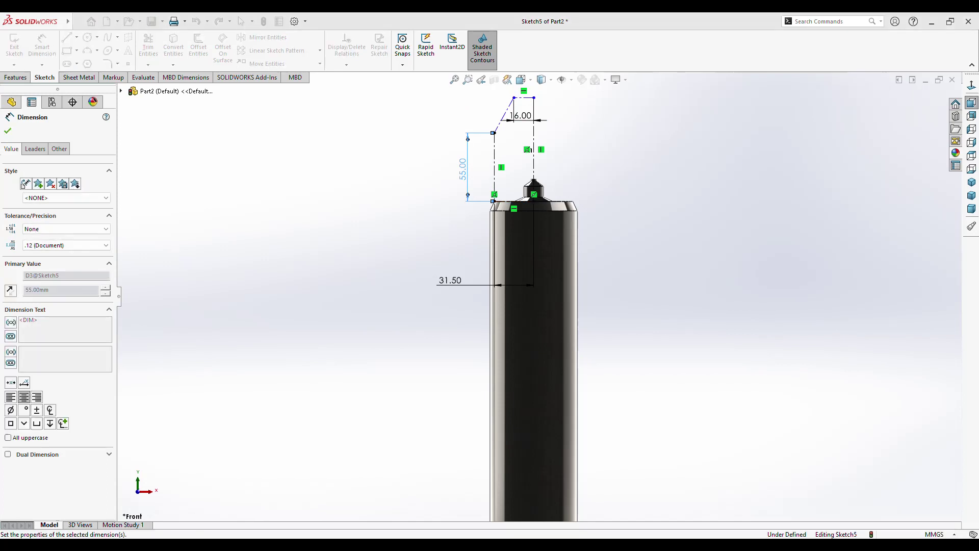
{"action": "key", "text": "Return"}
{"action": "key", "text": "Escape"}
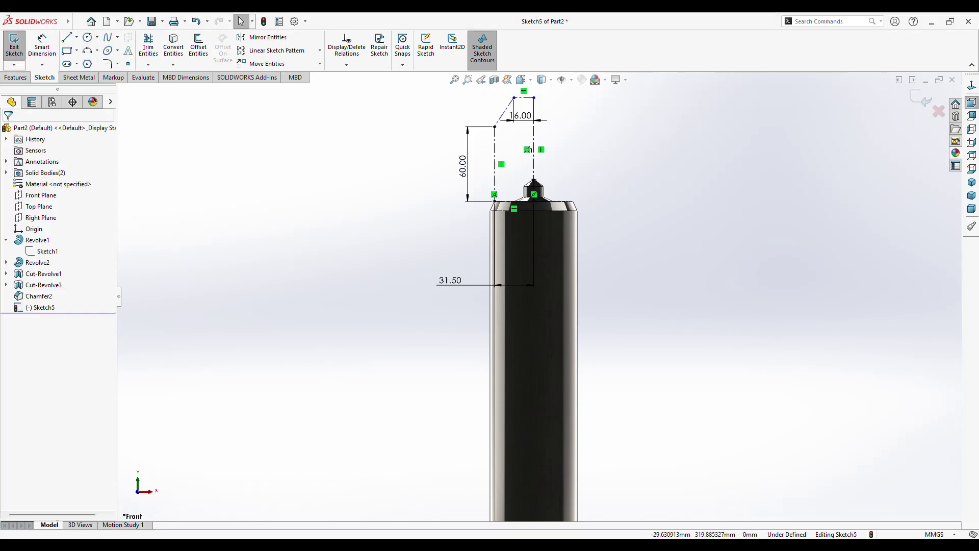
{"action": "left_click", "coordinate": [494, 168]}
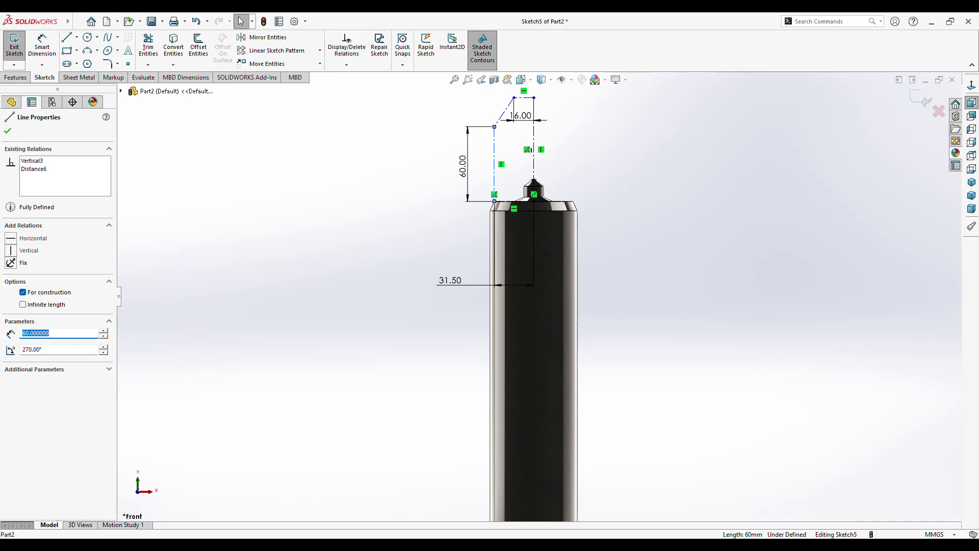
{"action": "left_click", "coordinate": [524, 98], "text": "ctrl"}
- Move the 16.00 dimension aside and convert the cap outline lines from construction to solid geometry
{"action": "left_click", "coordinate": [521, 116], "text": "ctrl"}
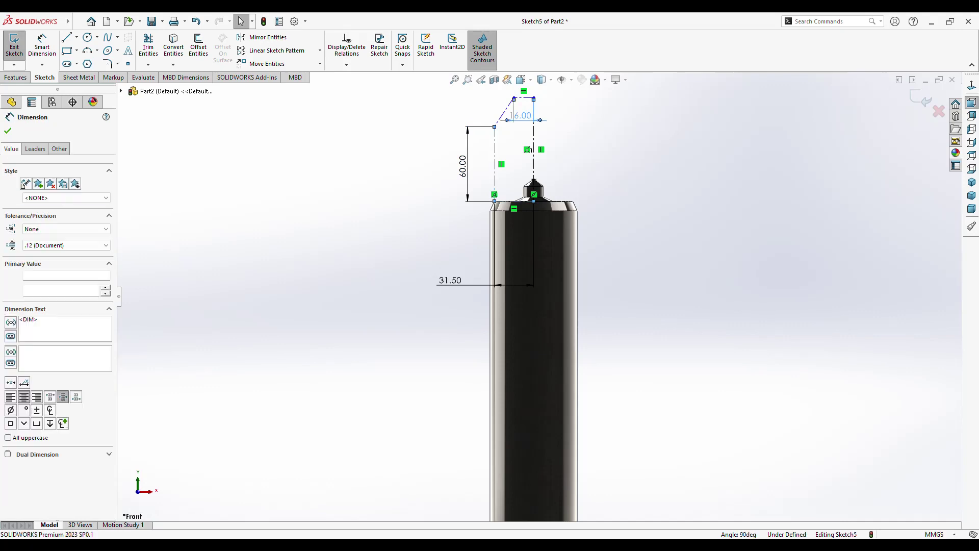
{"action": "left_click_drag", "start_coordinate": [521, 115], "coordinate": [525, 148]}
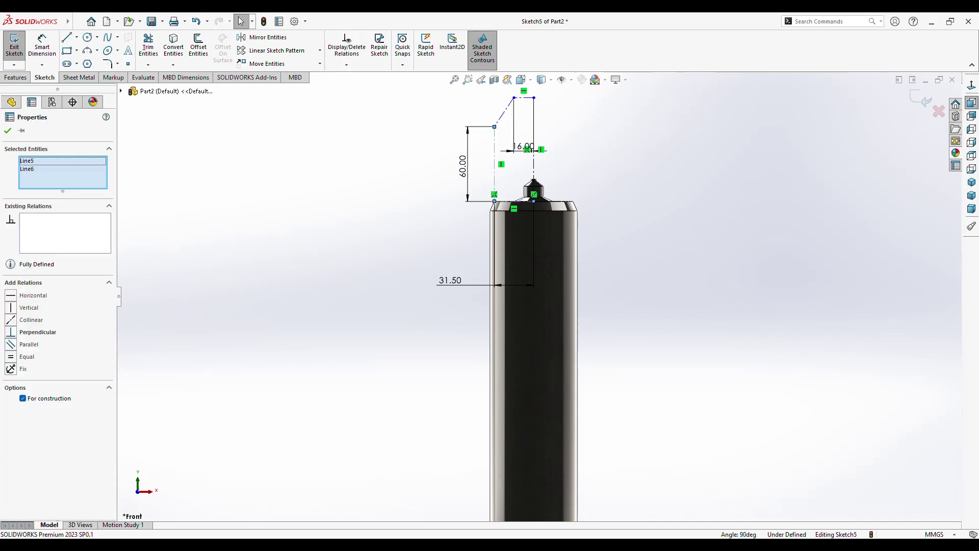
{"action": "left_click", "coordinate": [504, 112], "text": "ctrl"}
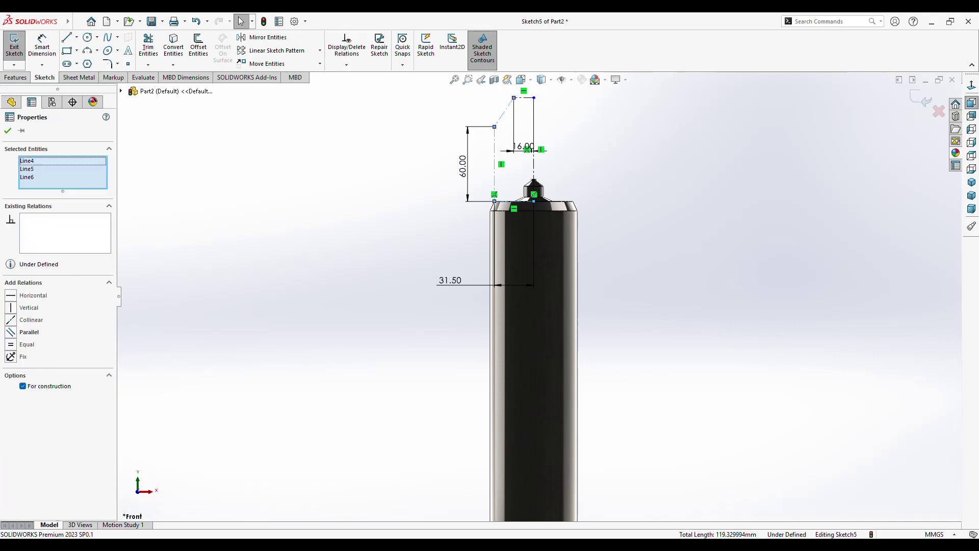
{"action": "left_click", "coordinate": [524, 97], "text": "ctrl"}
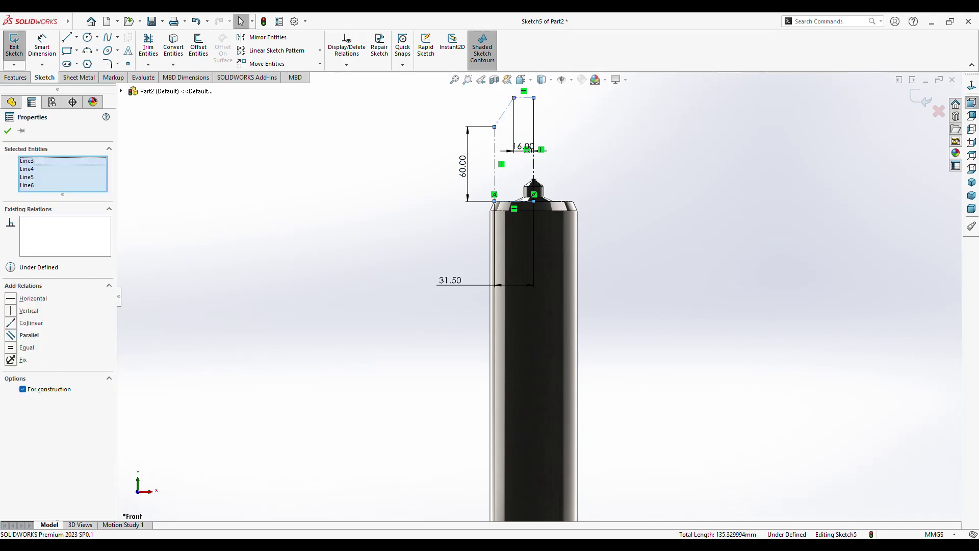
{"action": "left_click", "coordinate": [22, 389]}
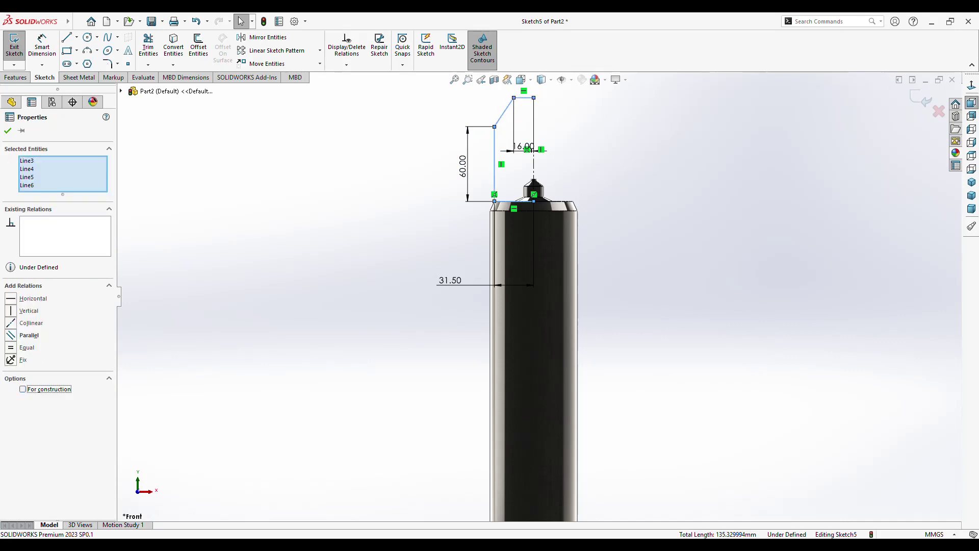
{"action": "key", "text": "Escape"}
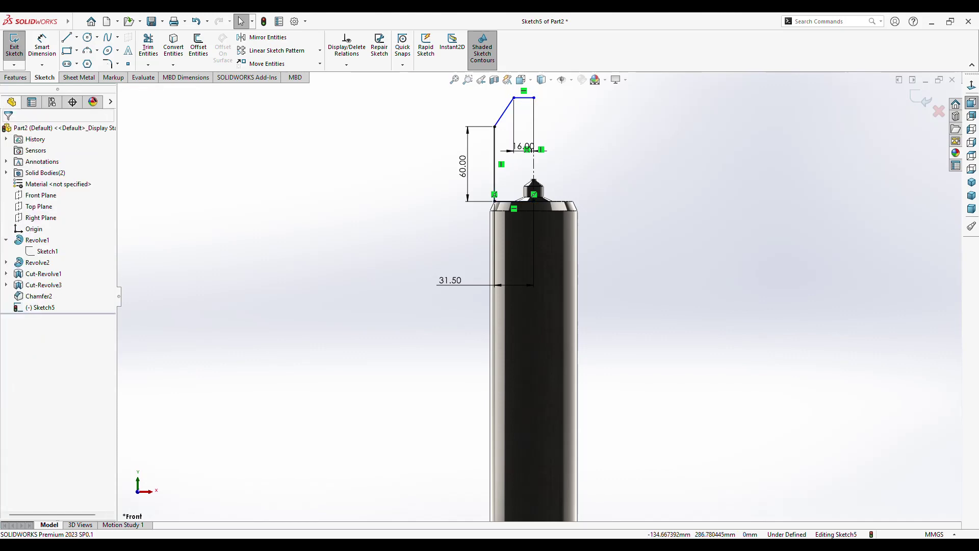
- Dimension the slanted shoulder line at 145° to the vertical side line
{"action": "left_click", "coordinate": [42, 46]}
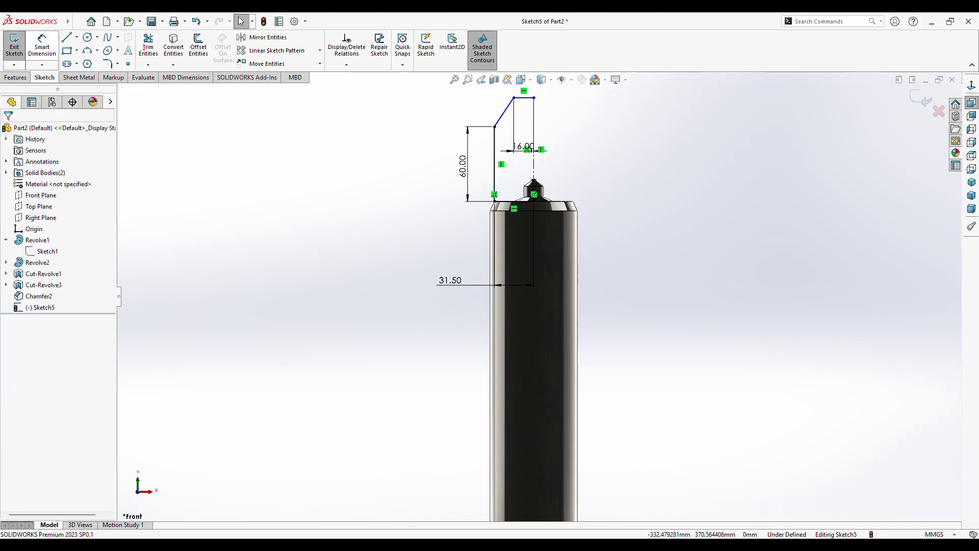
{"action": "left_click", "coordinate": [504, 113]}
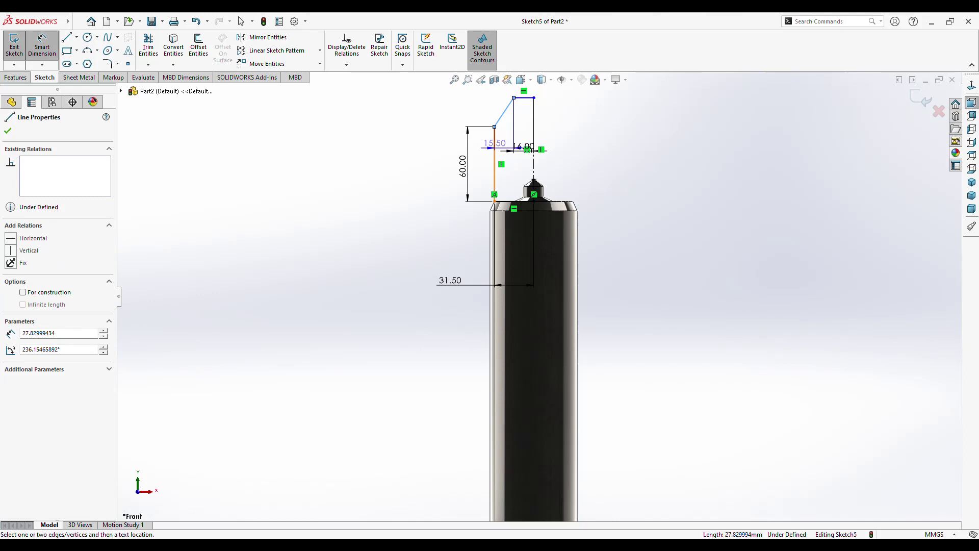
{"action": "left_click", "coordinate": [495, 143]}
{"action": "left_click", "coordinate": [504, 131]}
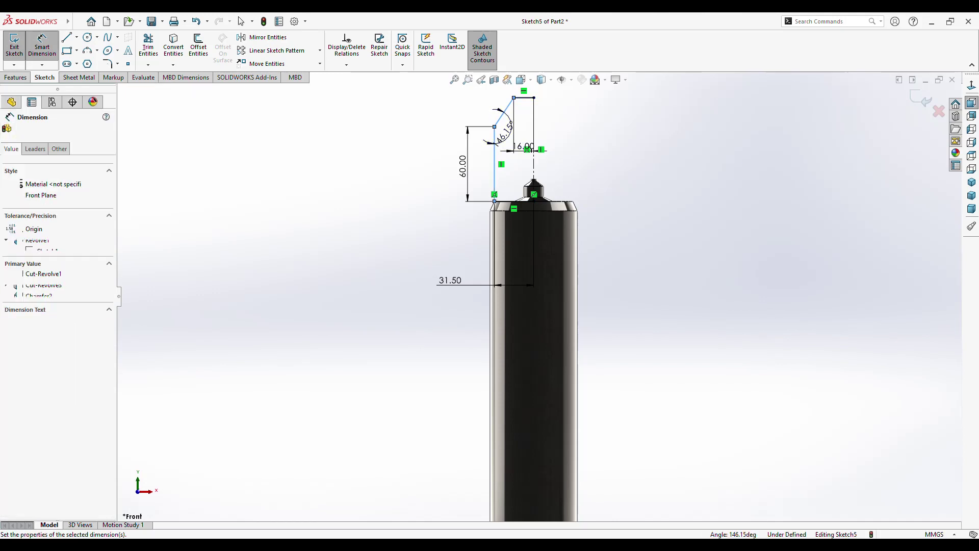
{"action": "type", "text": "145"}
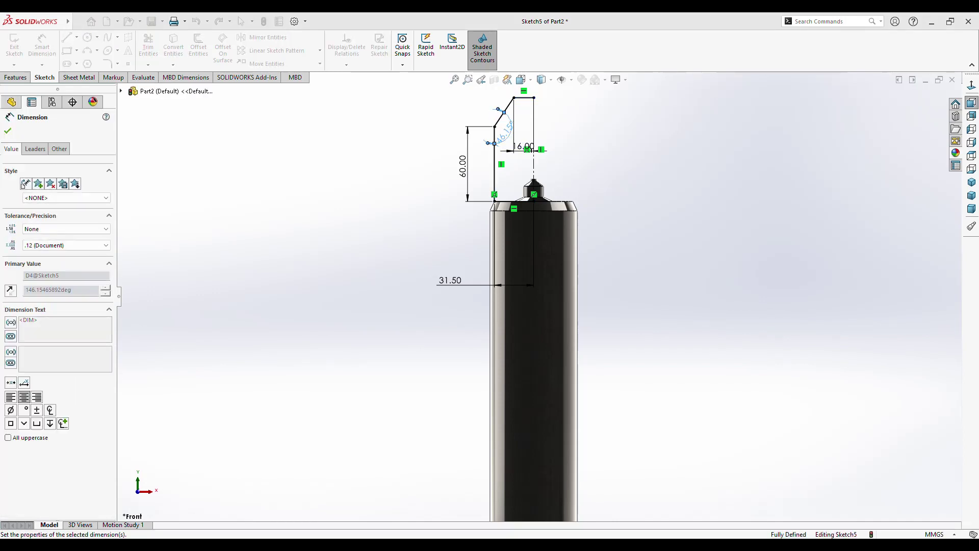
{"action": "key", "text": "Return"}
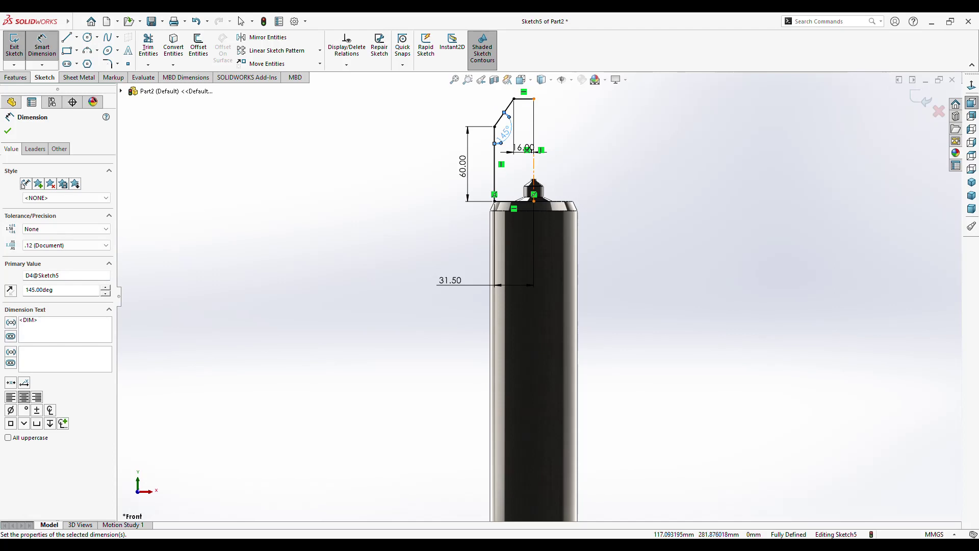
{"action": "key", "text": "Escape"}
{"action": "key", "text": "Escape"}
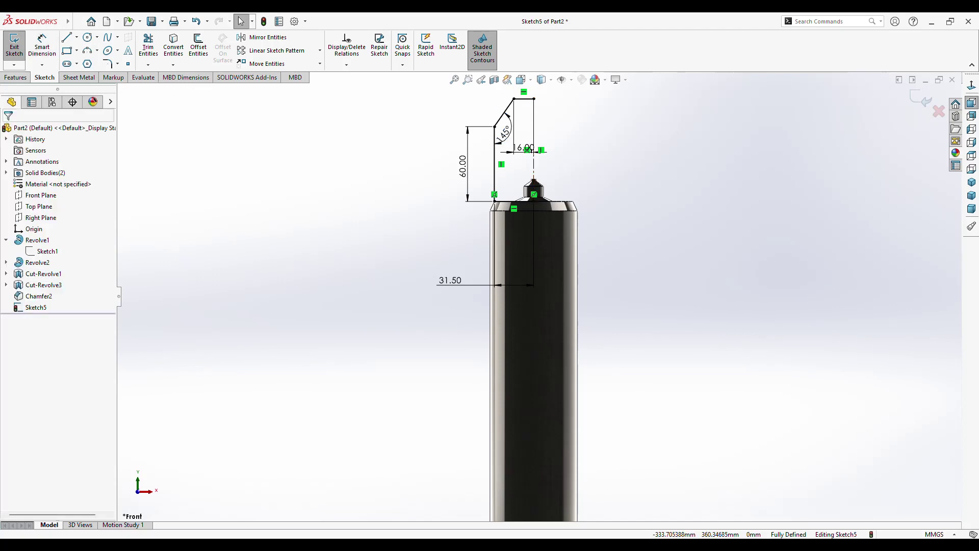
- Revolve Sketch5 360° with Merge result off, creating the cap as separate body Revolve3
{"action": "left_click", "coordinate": [15, 77]}
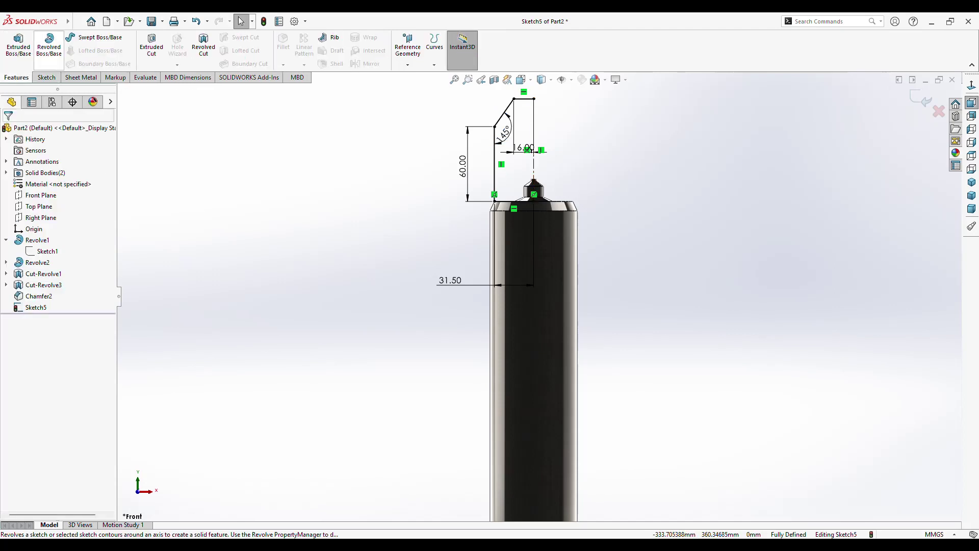
{"action": "left_click", "coordinate": [49, 46]}
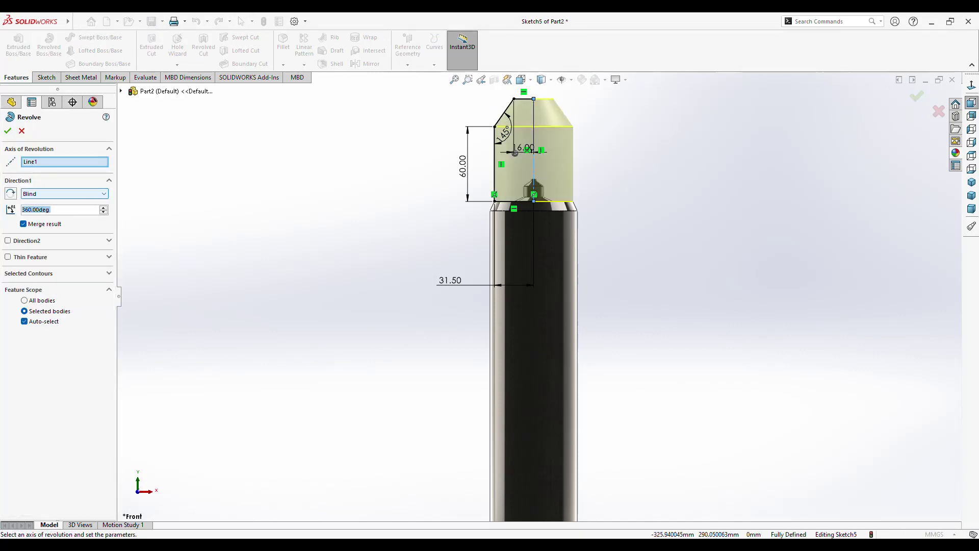
{"action": "left_click", "coordinate": [23, 224]}
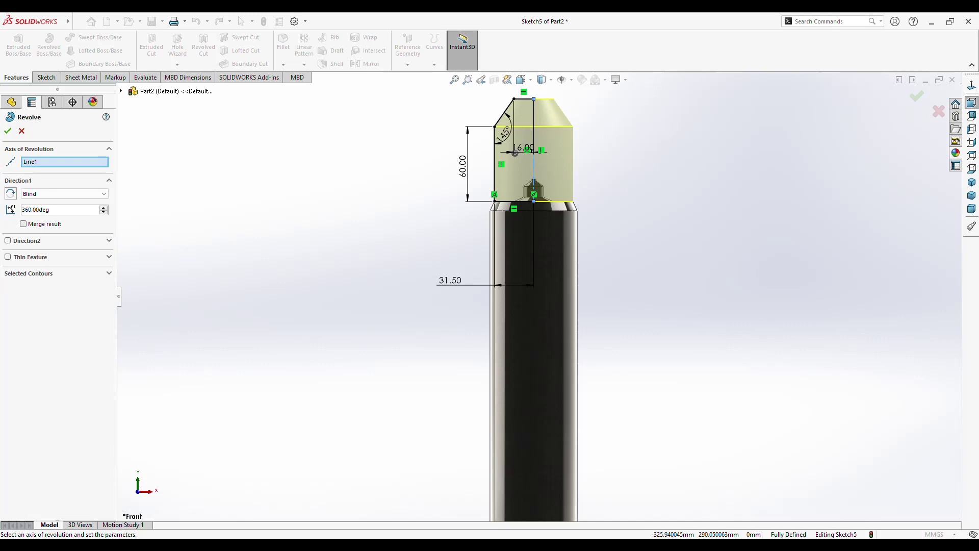
{"action": "key", "text": "Return"}
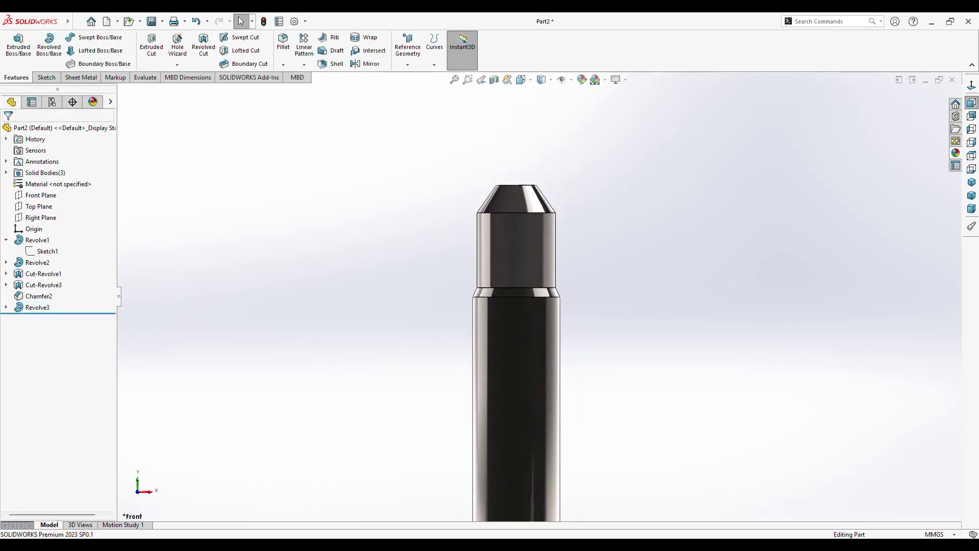
- Zoom and orbit the view to inspect the tube and its new cap from an angle
{"action": "scroll", "coordinate": [533, 306], "scroll_direction": "down", "scroll_amount": 5}
{"action": "scroll", "coordinate": [530, 327], "scroll_direction": "up", "scroll_amount": 3}
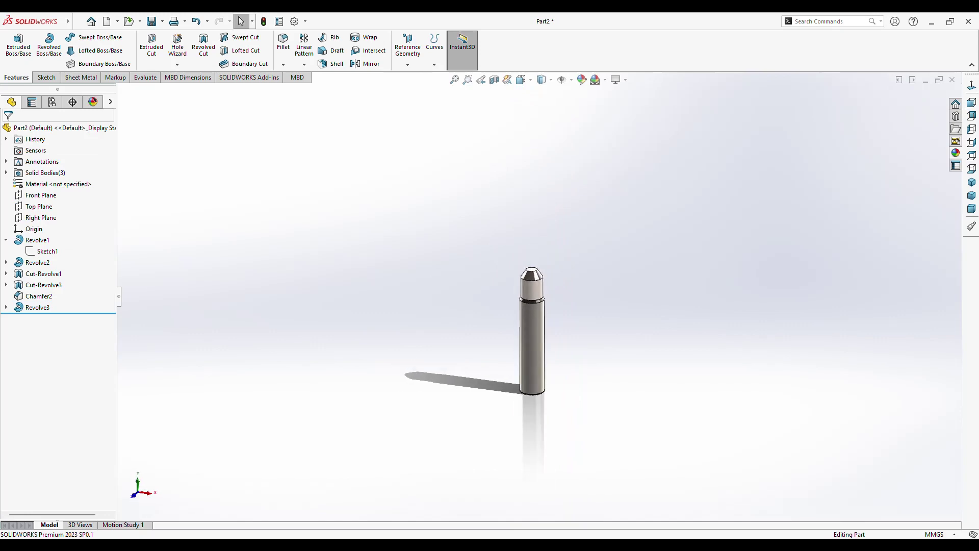
{"action": "scroll", "coordinate": [414, 462], "scroll_direction": "up", "scroll_amount": 2}
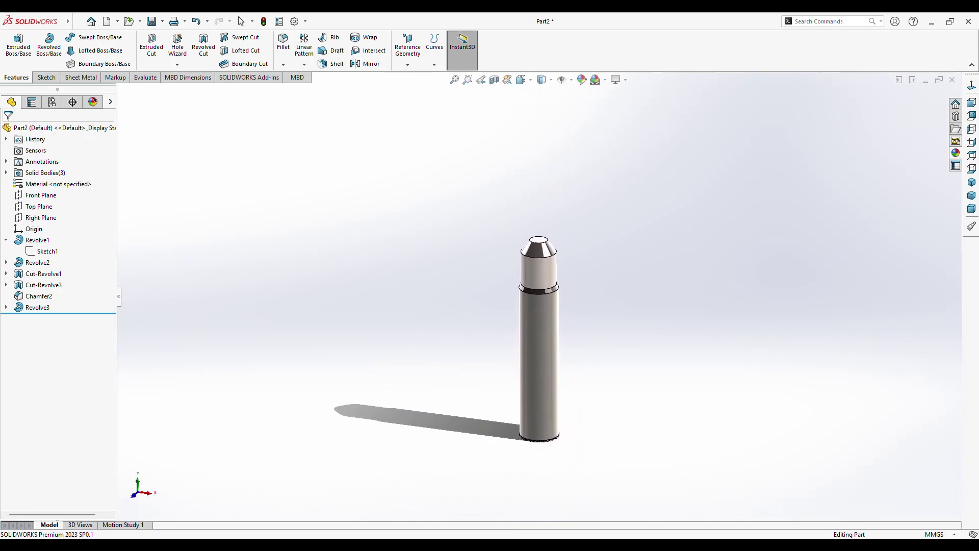
{"action": "mouse_move", "coordinate": [541, 336]}
{"action": "middle_mouse_down"}
{"action": "mouse_move", "coordinate": [526, 332]}
{"action": "mouse_move", "coordinate": [540, 337]}
{"action": "middle_mouse_up"}
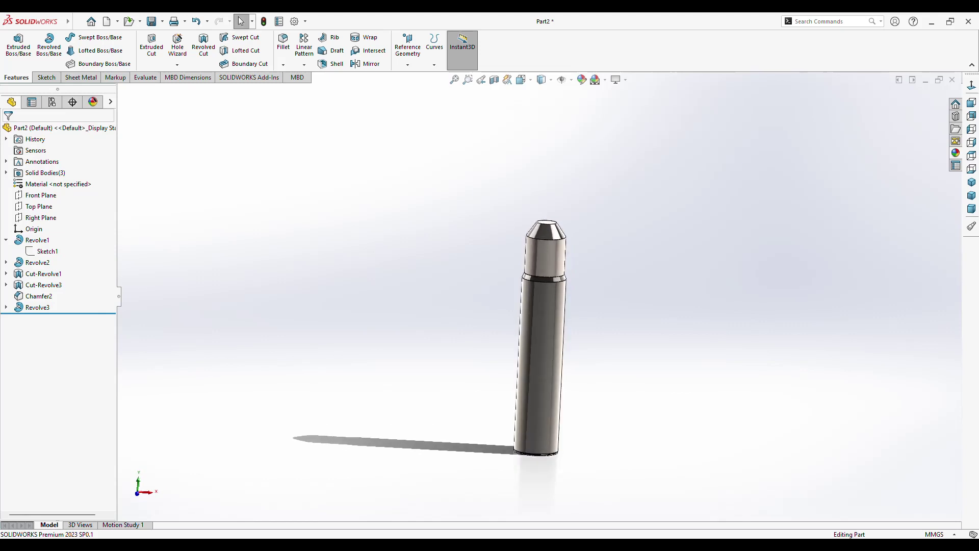
- Edit the cap sketch and shorten the cap height from 60 to 35 mm
{"action": "left_click", "coordinate": [37, 307]}
{"action": "left_click", "coordinate": [48, 292]}
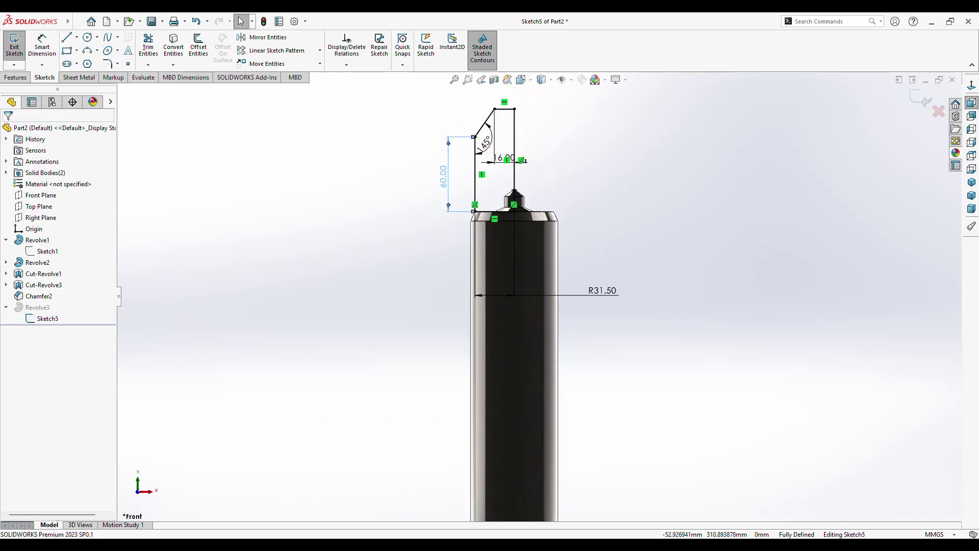
{"action": "left_click", "coordinate": [443, 176]}
{"action": "type", "text": "35"}
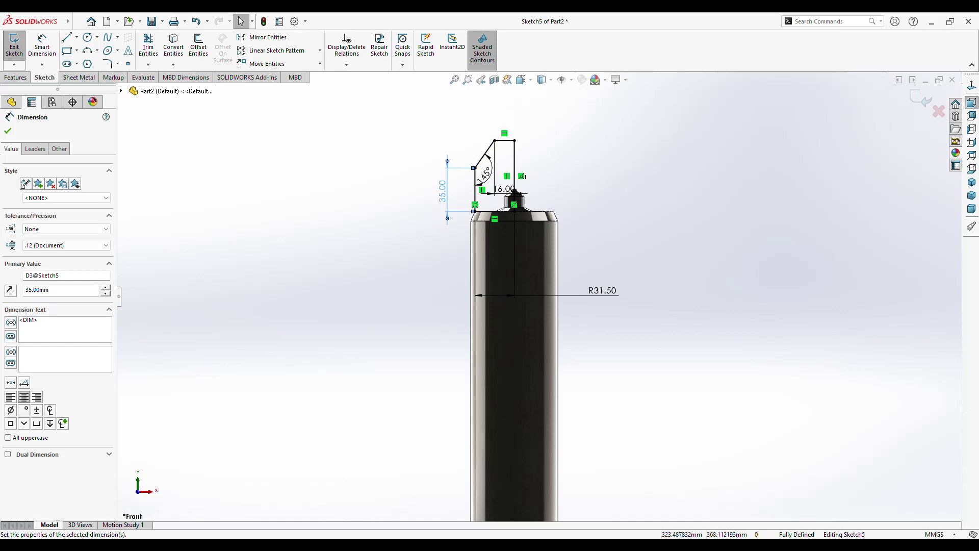
{"action": "left_click", "coordinate": [923, 99]}
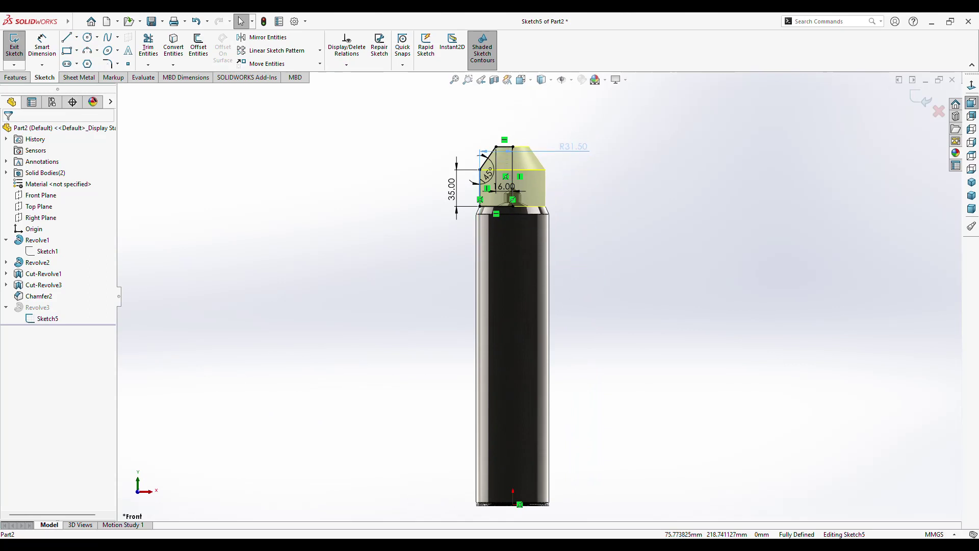
- Move the R31.50 dimension lower, change the 145° angle to 125°, and rebuild
{"action": "left_click_drag", "start_coordinate": [574, 146], "coordinate": [576, 202]}
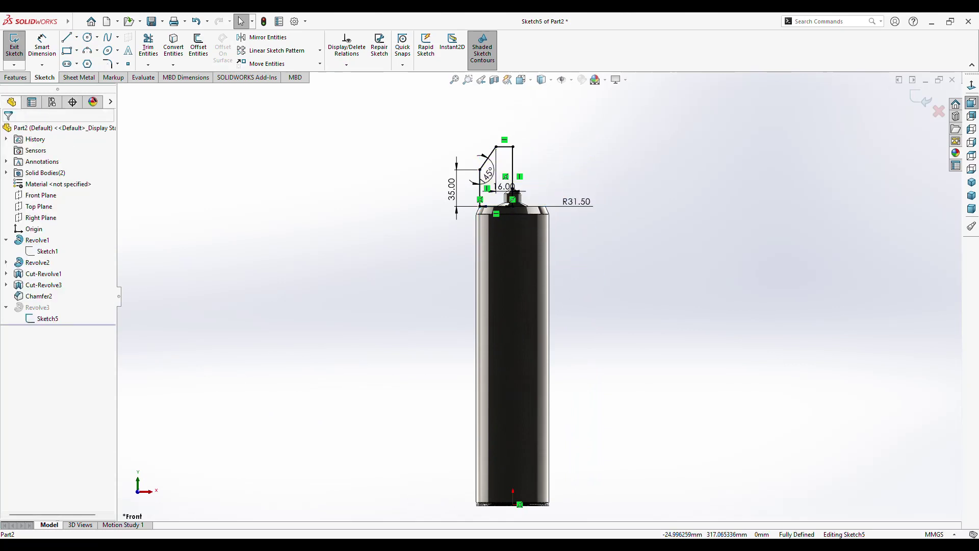
{"action": "left_click", "coordinate": [488, 173]}
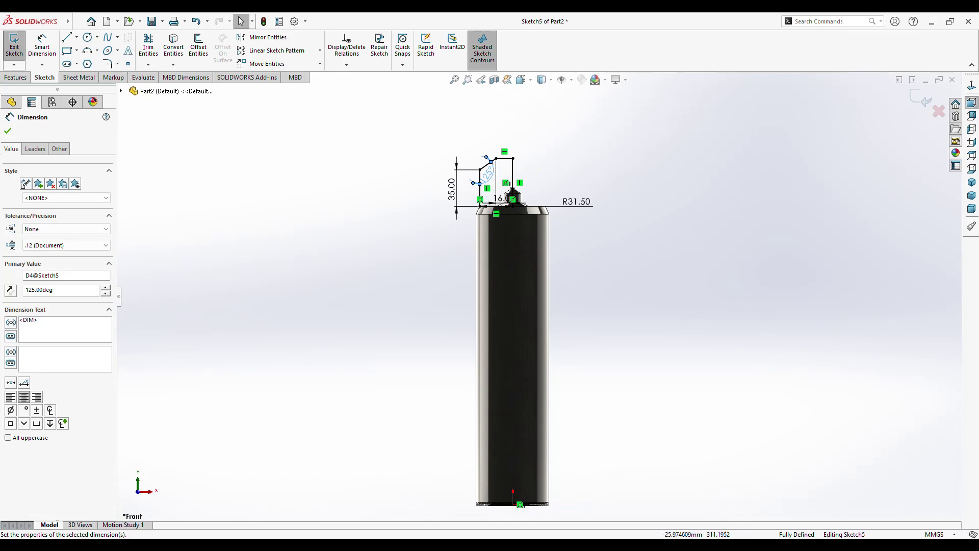
{"action": "key", "text": "Escape"}
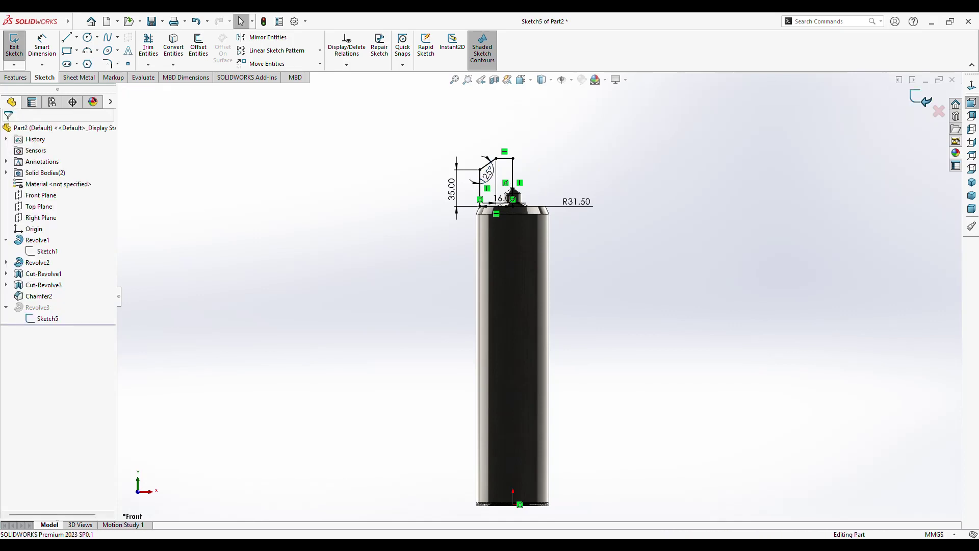
{"action": "left_click", "coordinate": [924, 100]}
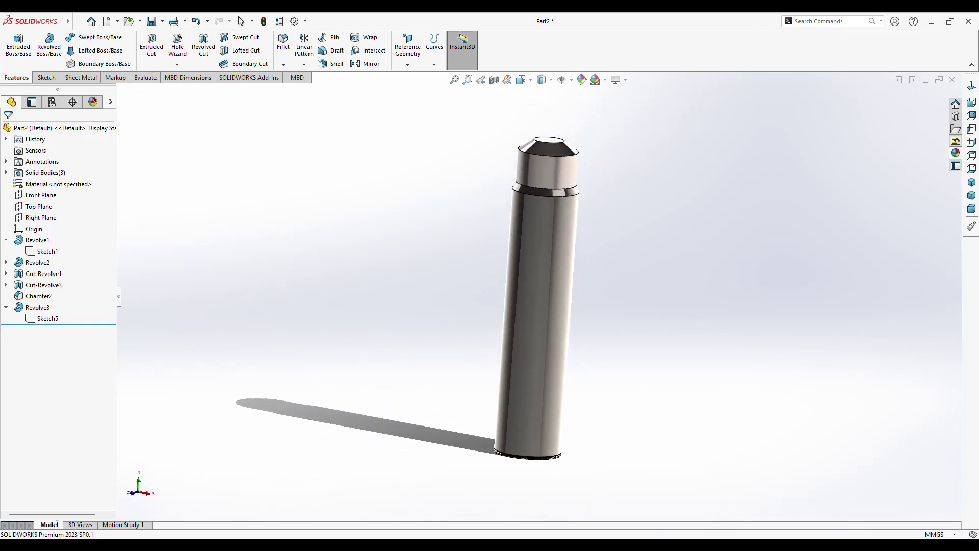
- Change the cap's shoulder angle from 125° to 135° and rebuild the cap
{"action": "left_click", "coordinate": [522, 134]}
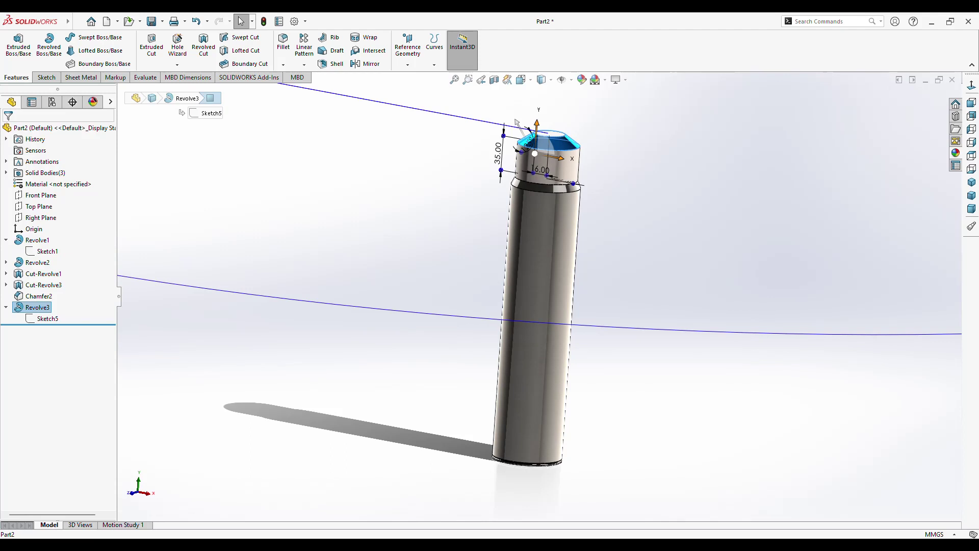
{"action": "left_click", "coordinate": [517, 122]}
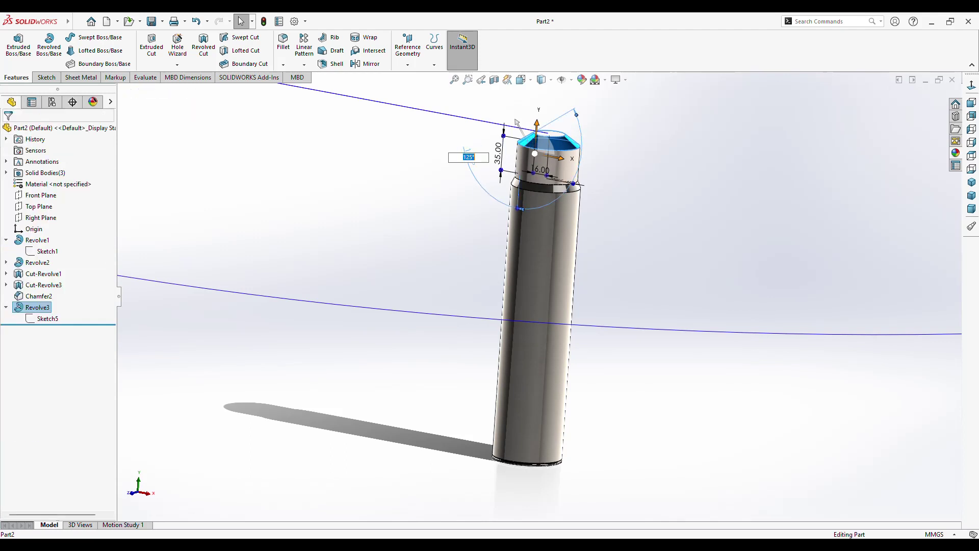
{"action": "key", "text": "Return"}
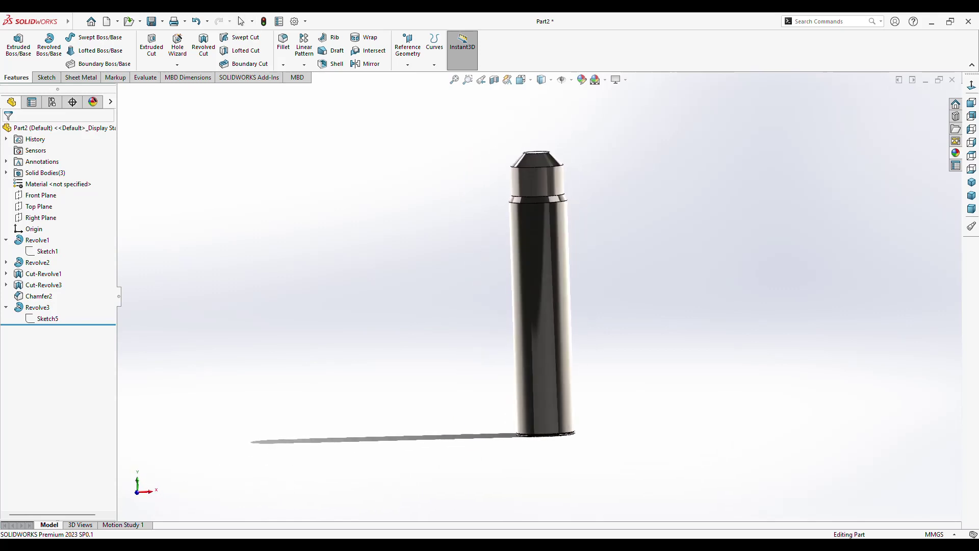
{"action": "left_click", "coordinate": [37, 307]}
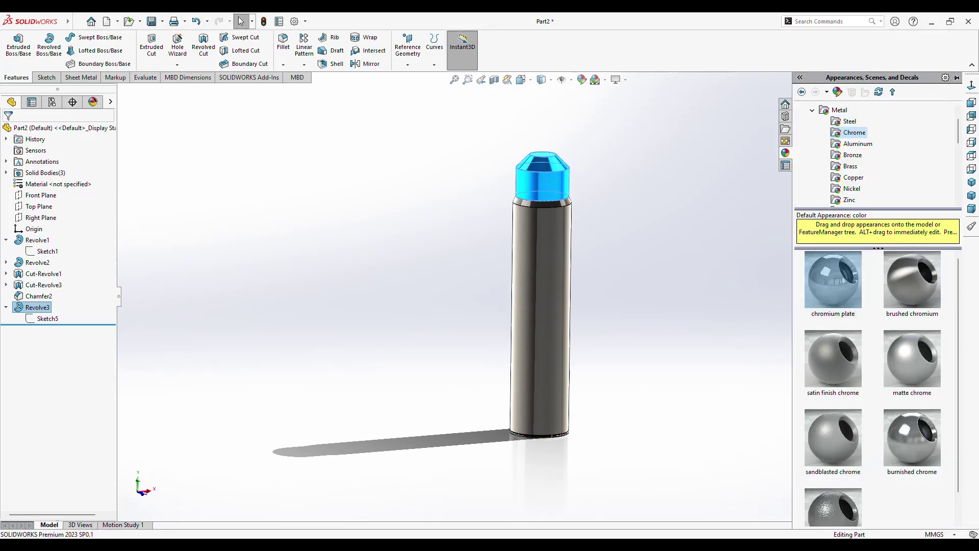
- Apply yellow high gloss plastic from the Plastic appearances to the cap (Revolve3)
{"action": "double_click", "coordinate": [839, 110]}
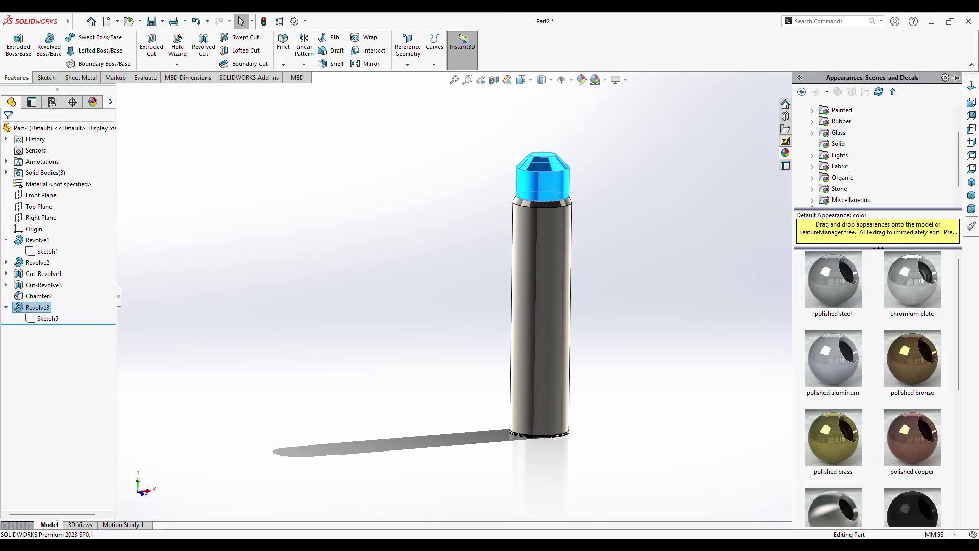
{"action": "scroll", "coordinate": [839, 133], "scroll_direction": "up", "scroll_amount": 1}
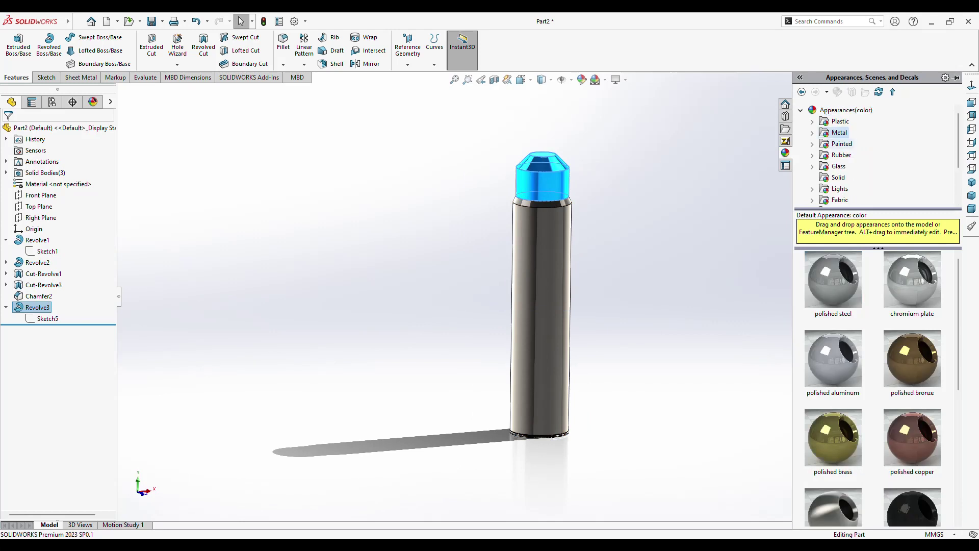
{"action": "double_click", "coordinate": [840, 121]}
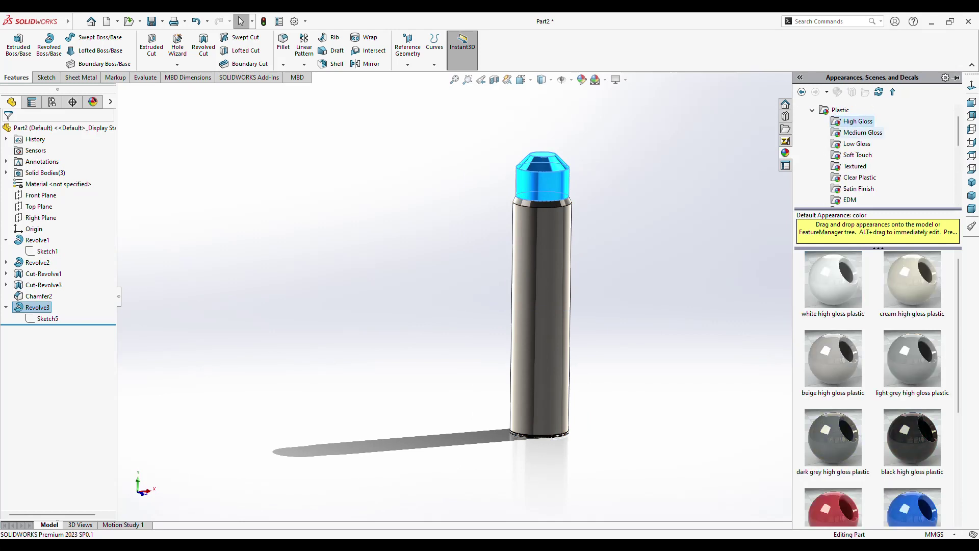
{"action": "scroll", "coordinate": [878, 387], "scroll_direction": "down", "scroll_amount": 2}
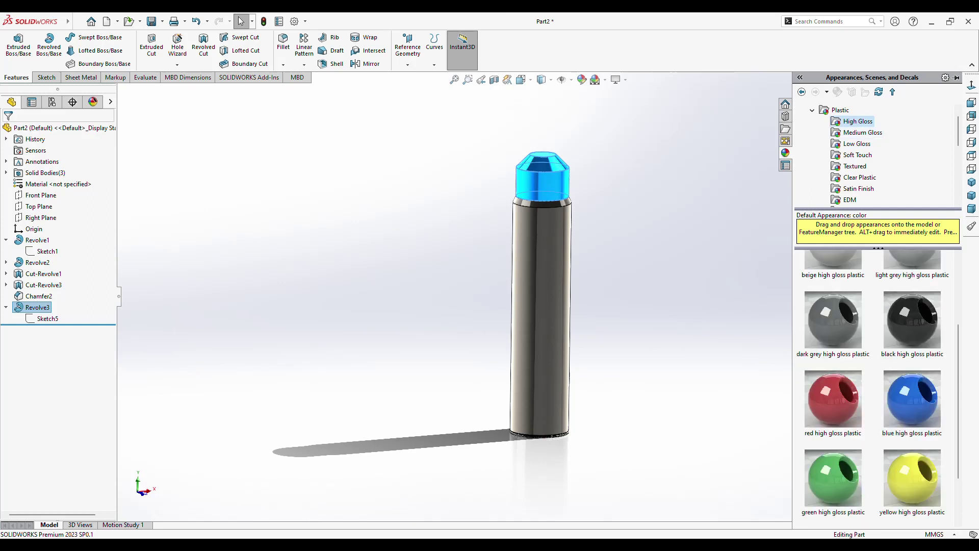
{"action": "double_click", "coordinate": [912, 478]}
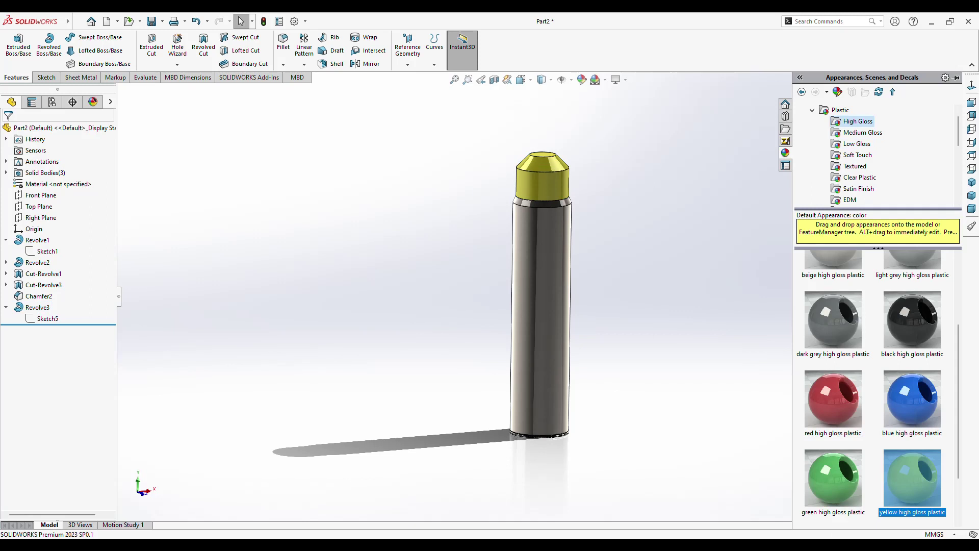
{"action": "left_click", "coordinate": [554, 258]}
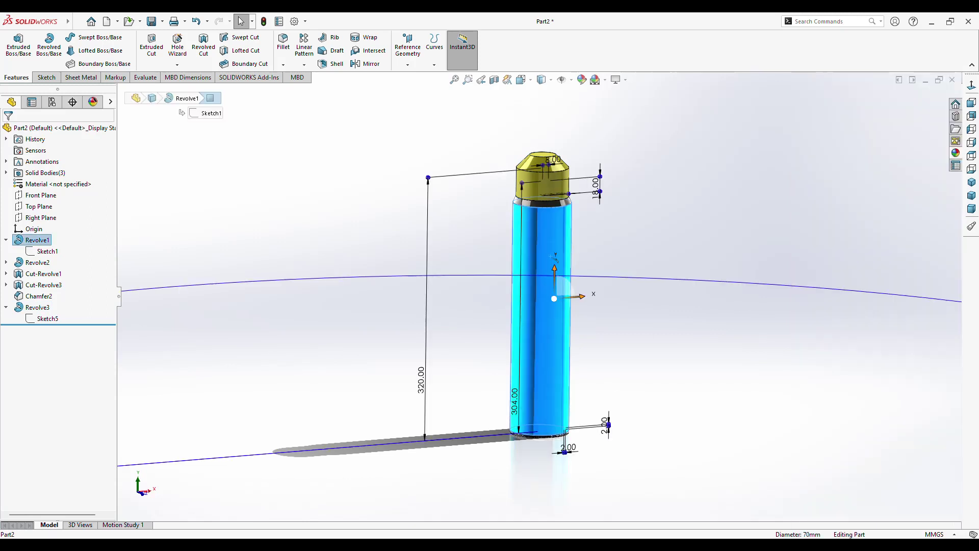
{"action": "key", "text": "Escape"}
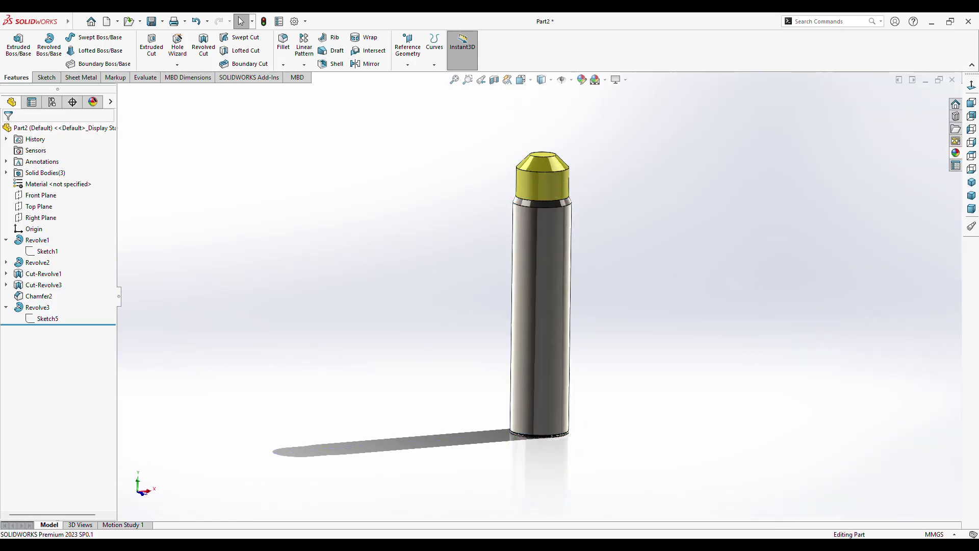
- Roll back to the tube body, apply blue high gloss plastic, then roll forward past the cap
{"action": "left_click_drag", "start_coordinate": [59, 324], "coordinate": [58, 257]}
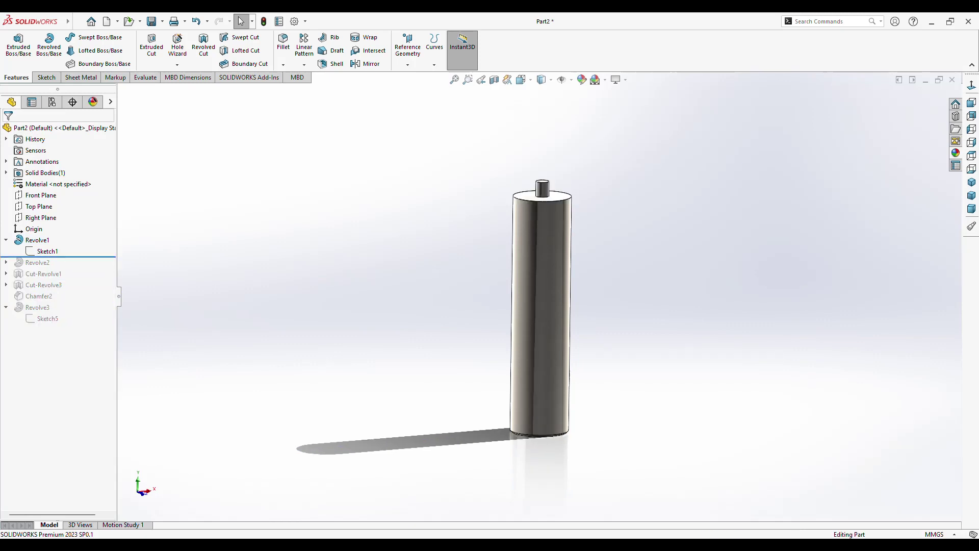
{"action": "key", "text": "Up"}
{"action": "key", "text": "Up"}
{"action": "key", "text": "Down"}
{"action": "key", "text": "Down"}
{"action": "key", "text": "Down"}
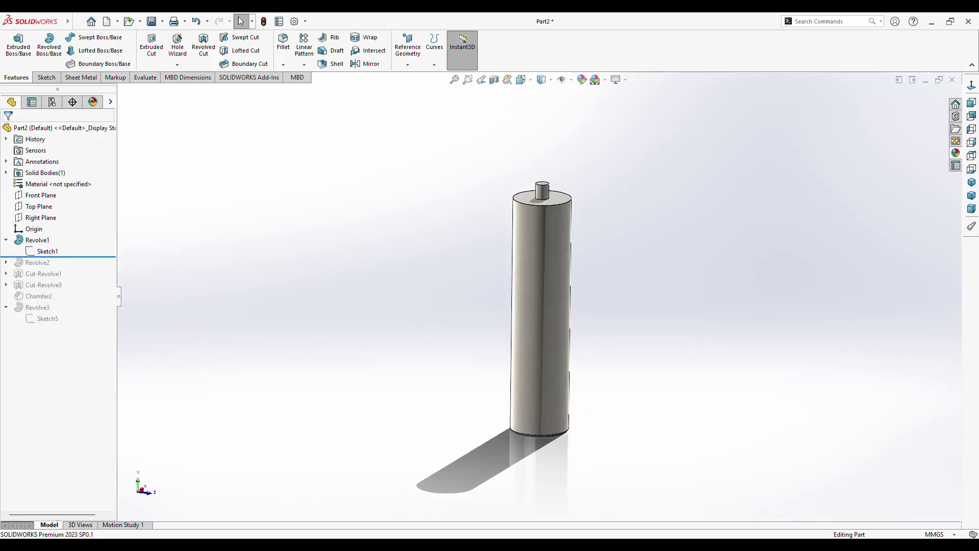
{"action": "left_click", "coordinate": [956, 152]}
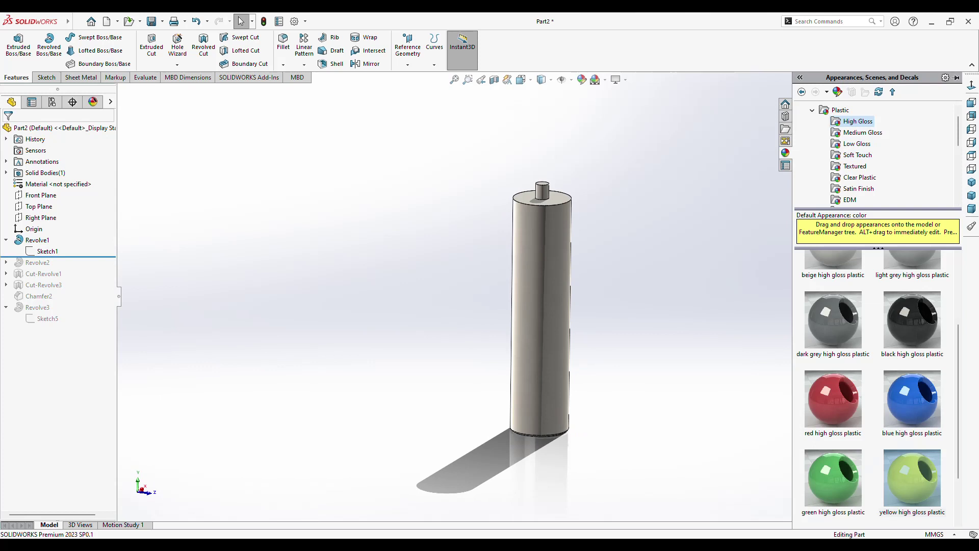
{"action": "left_click", "coordinate": [912, 399]}
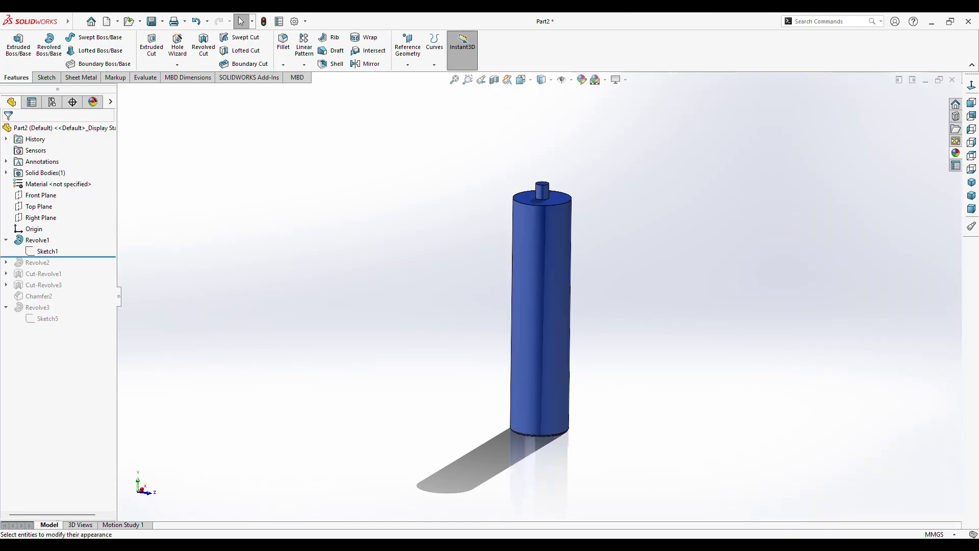
{"action": "left_click_drag", "start_coordinate": [912, 399], "coordinate": [540, 307]}
{"action": "left_click", "coordinate": [47, 251]}
{"action": "key", "text": "Down"}
{"action": "key", "text": "Down"}
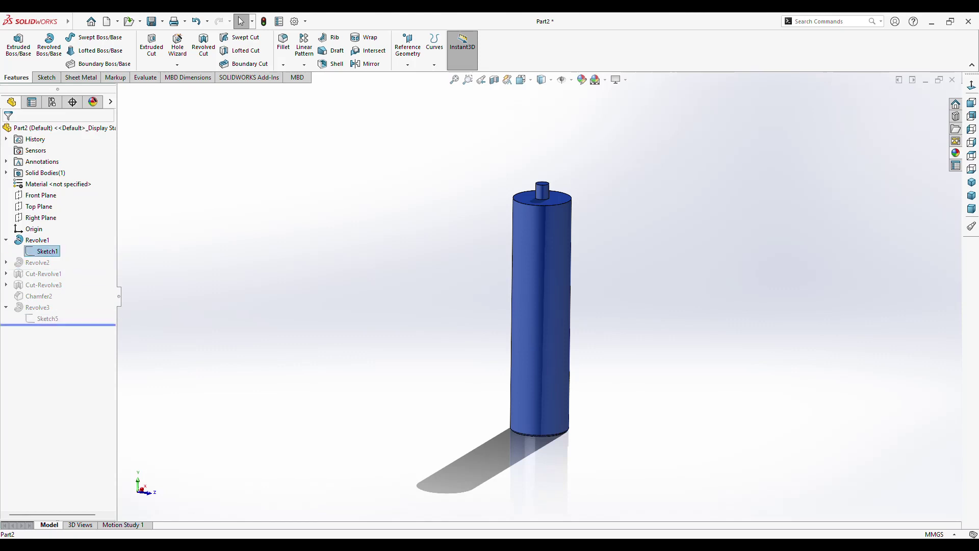
{"action": "key", "text": "Down"}
{"action": "key", "text": "Down"}
{"action": "key", "text": "Down"}
{"action": "key", "text": "Left"}
{"action": "key", "text": "Left"}
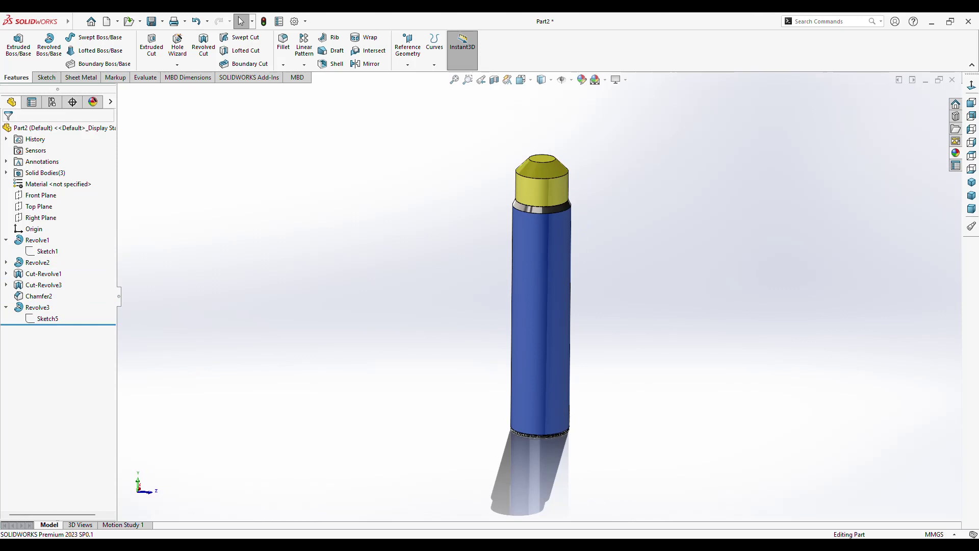
{"action": "left_click", "coordinate": [955, 153]}
{"action": "key", "text": "Up"}
{"action": "key", "text": "Up"}
{"action": "key", "text": "Up"}
{"action": "key", "text": "Up"}
{"action": "key", "text": "Up"}
{"action": "key", "text": "Up"}
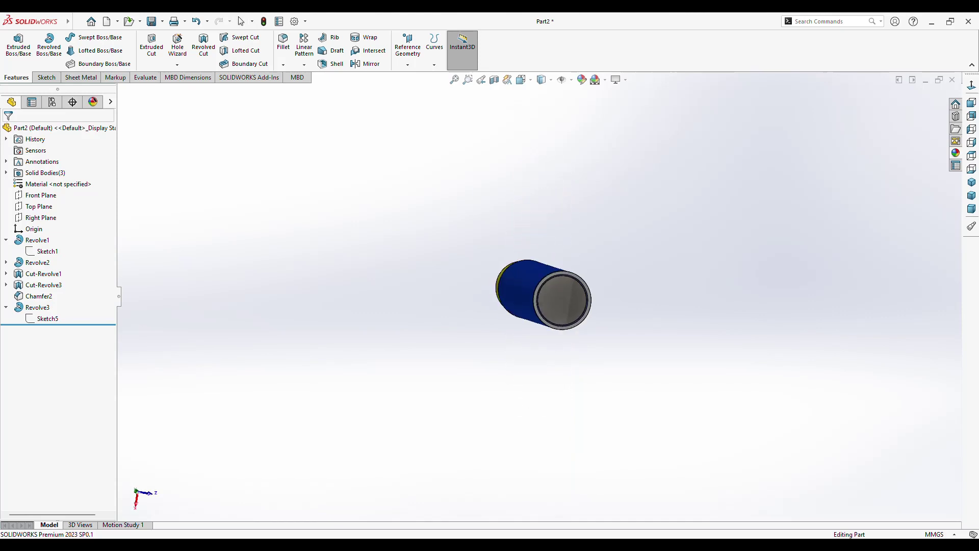
{"action": "key", "text": "Left"}
{"action": "key", "text": "Left"}
{"action": "key", "text": "Left"}
{"action": "key", "text": "Left"}
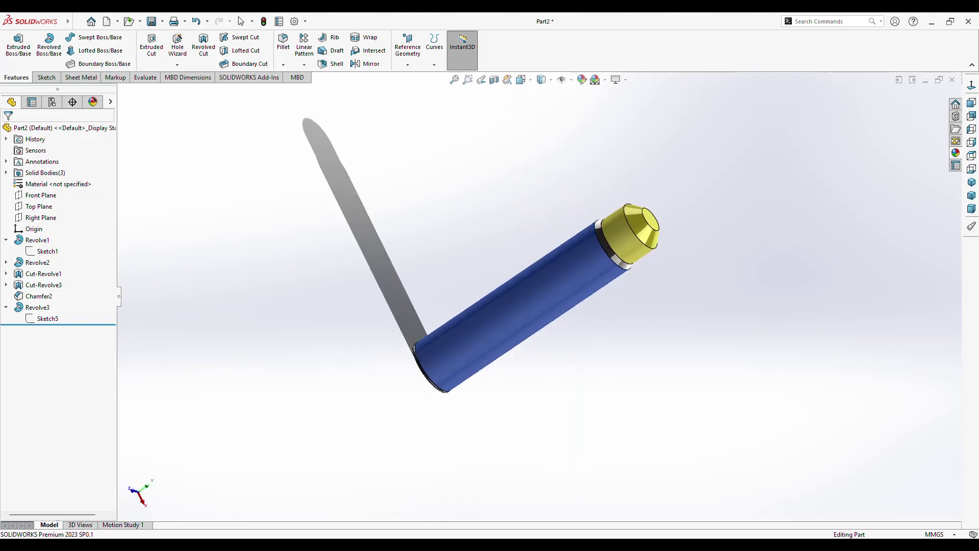
{"action": "key", "text": "Left"}
{"action": "key", "text": "Left"}
{"action": "key", "text": "f"}
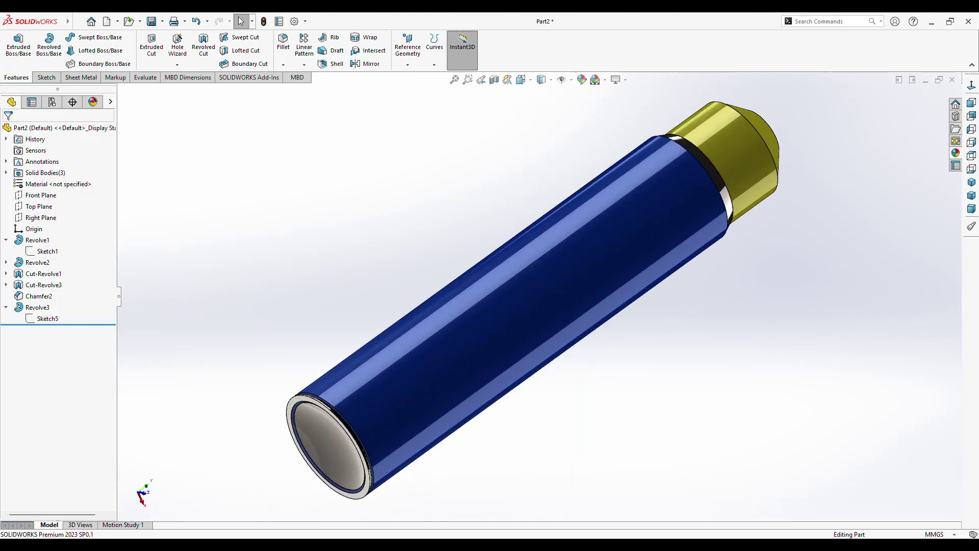
{"action": "key", "text": "Left"}
{"action": "key", "text": "Left"}
{"action": "key", "text": "Left"}
{"action": "key", "text": "Left"}
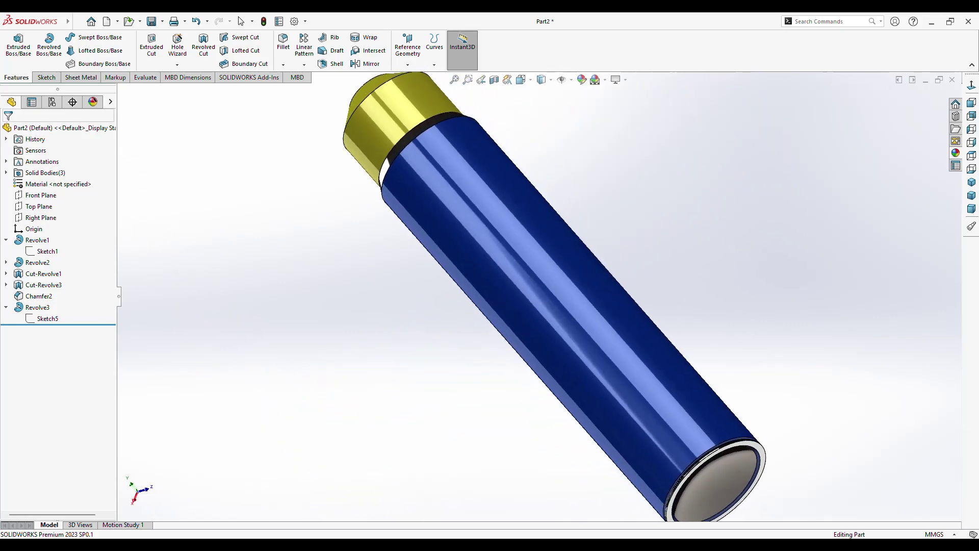
{"action": "key", "text": "Left"}
{"action": "key", "text": "Left"}
{"action": "key", "text": "Left"}
{"action": "key", "text": "Left"}
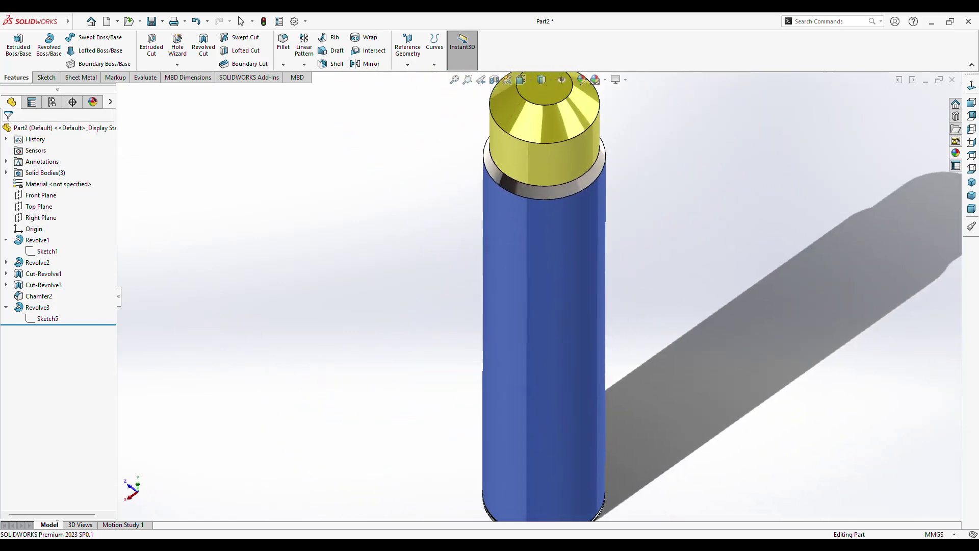
{"action": "key", "text": "Left"}
{"action": "key", "text": "Left"}
{"action": "key", "text": "Left"}
{"action": "key", "text": "Left"}
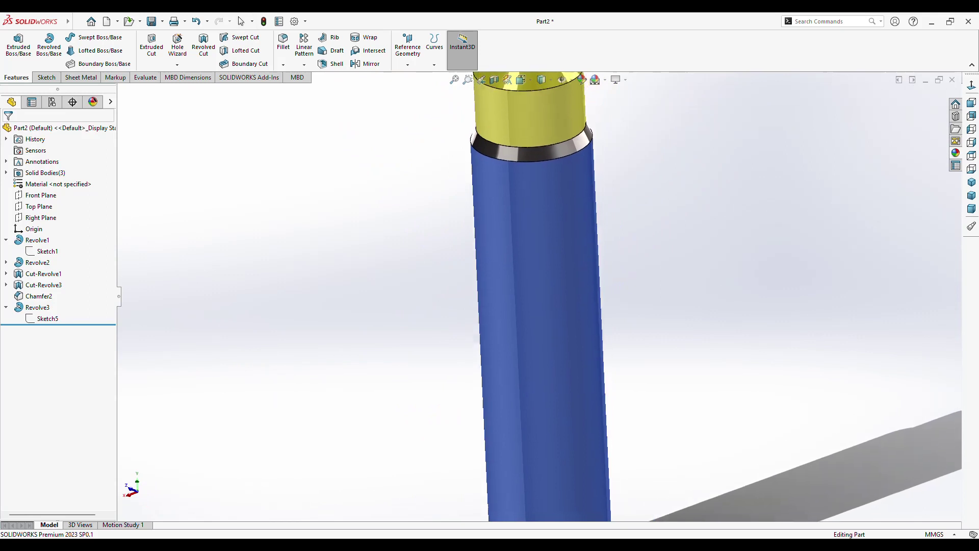
{"action": "key", "text": "f"}
{"action": "key", "text": "Left"}
{"action": "key", "text": "Left"}
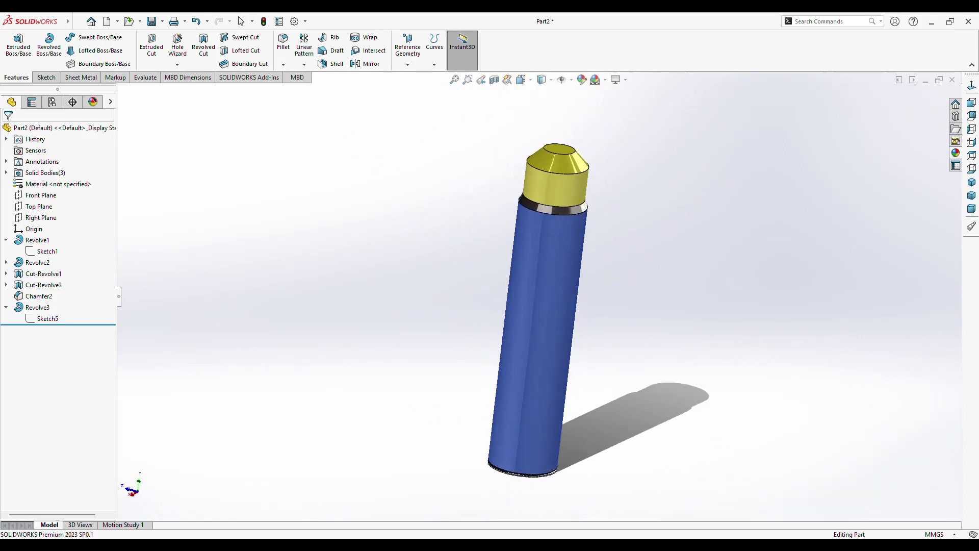
{"action": "left_click", "coordinate": [494, 80]}
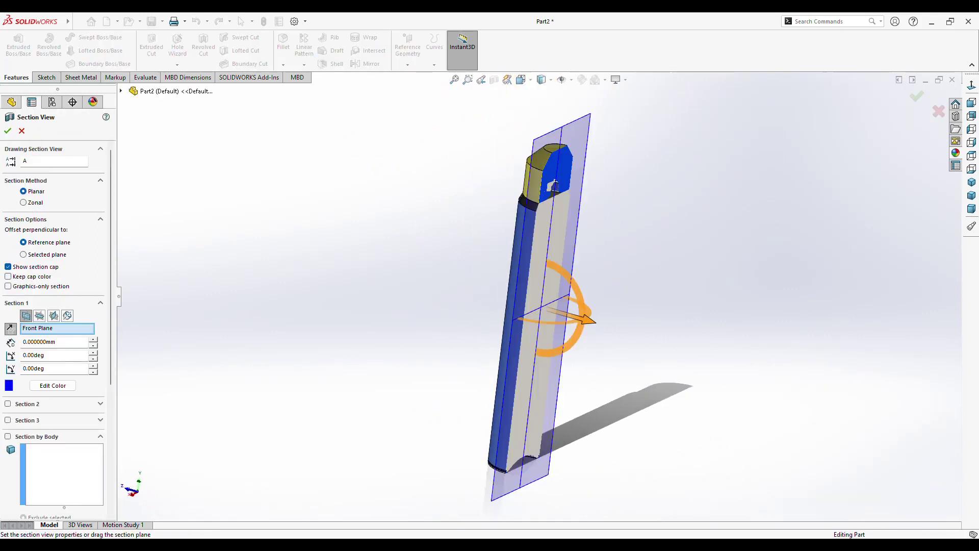
{"action": "key", "text": "ctrl+8"}
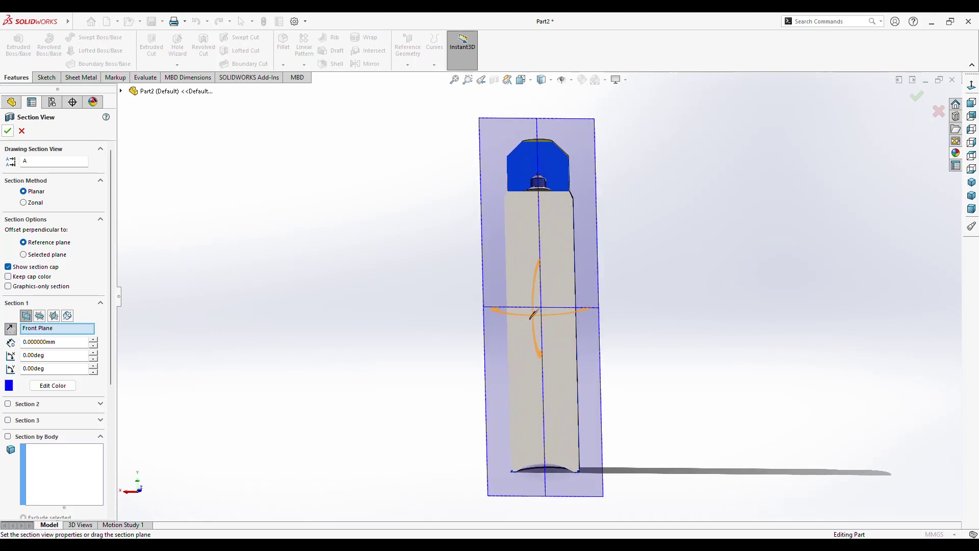
{"action": "key", "text": "Return"}
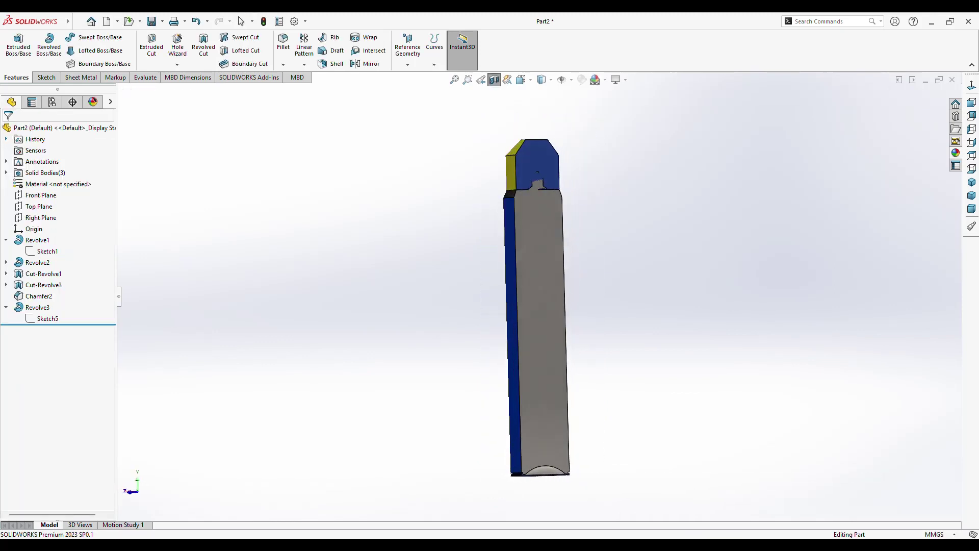
{"action": "mouse_move", "coordinate": [541, 306]}
{"action": "middle_mouse_down"}
{"action": "mouse_move", "coordinate": [571, 346]}
{"action": "mouse_move", "coordinate": [541, 306]}
{"action": "middle_mouse_up"}
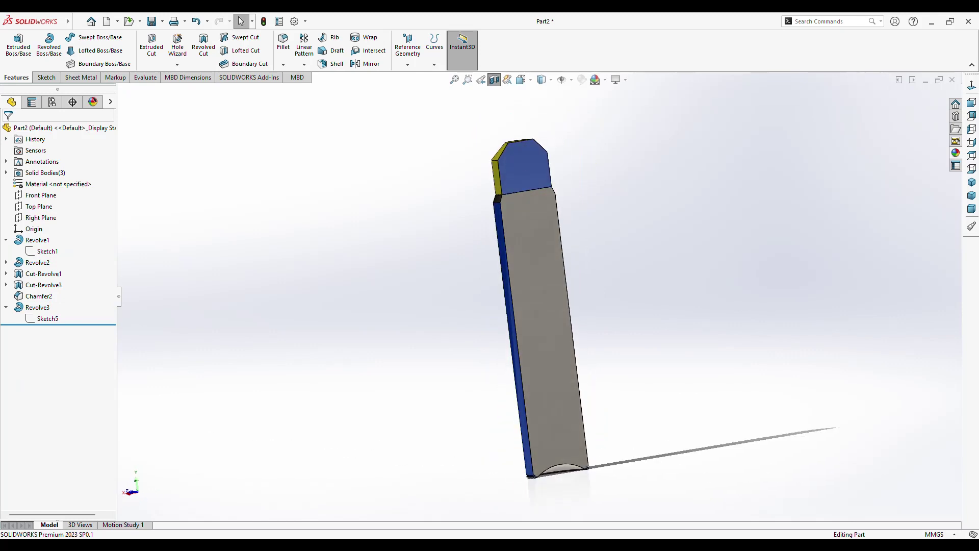
{"action": "left_click", "coordinate": [495, 80]}
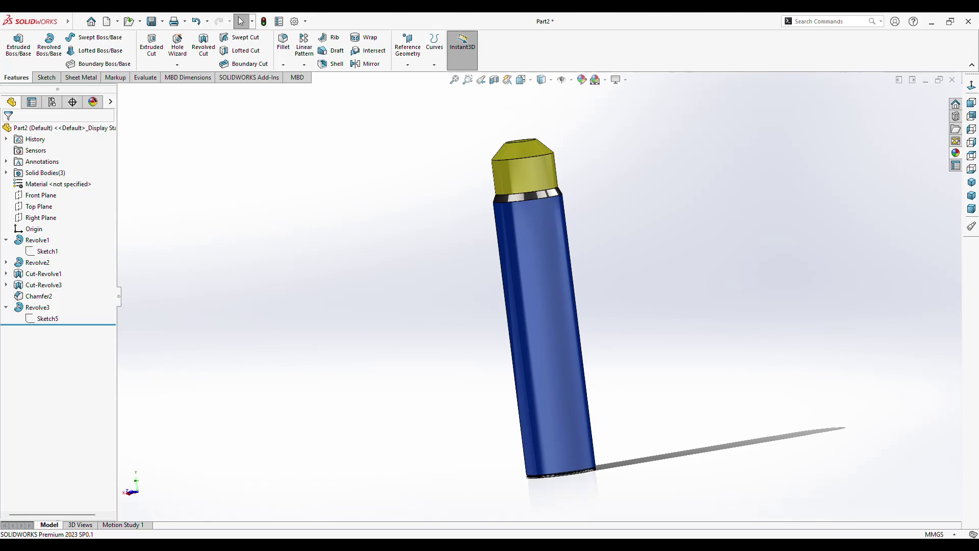
{"action": "middle_click_drag", "start_coordinate": [541, 306], "coordinate": [556, 326]}
- Open Sketch5 for editing and bring the chamfered cap profile into view
{"action": "left_click", "coordinate": [47, 318]}
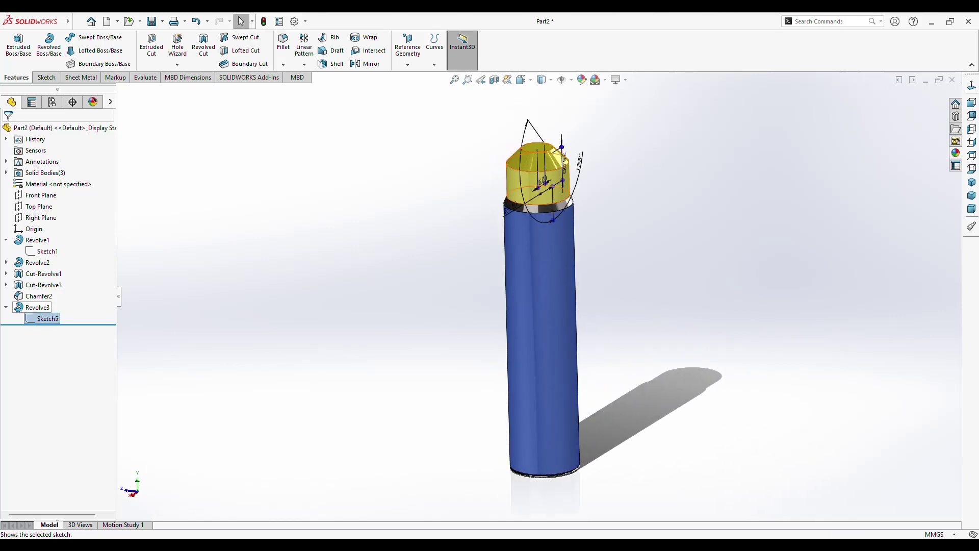
{"action": "left_click", "coordinate": [51, 303]}
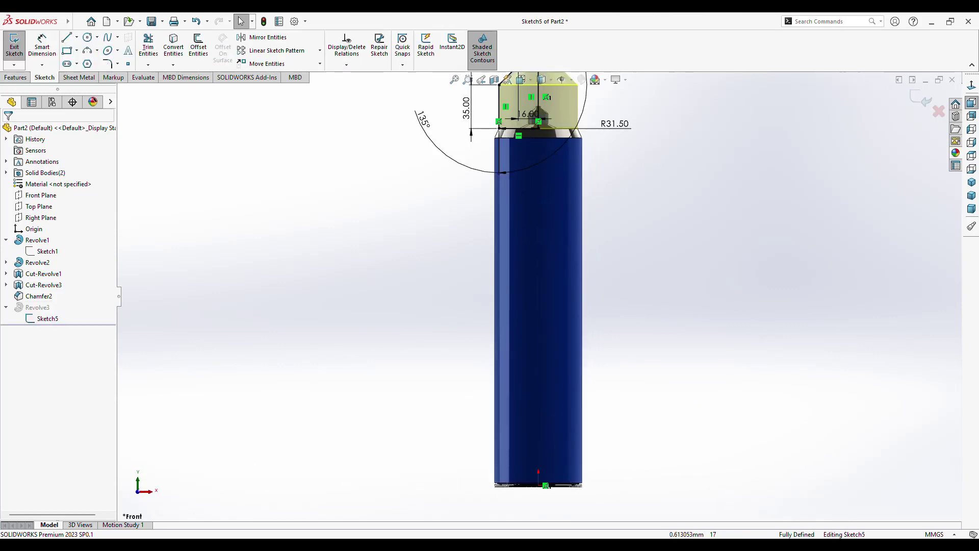
{"action": "key", "text": "z"}
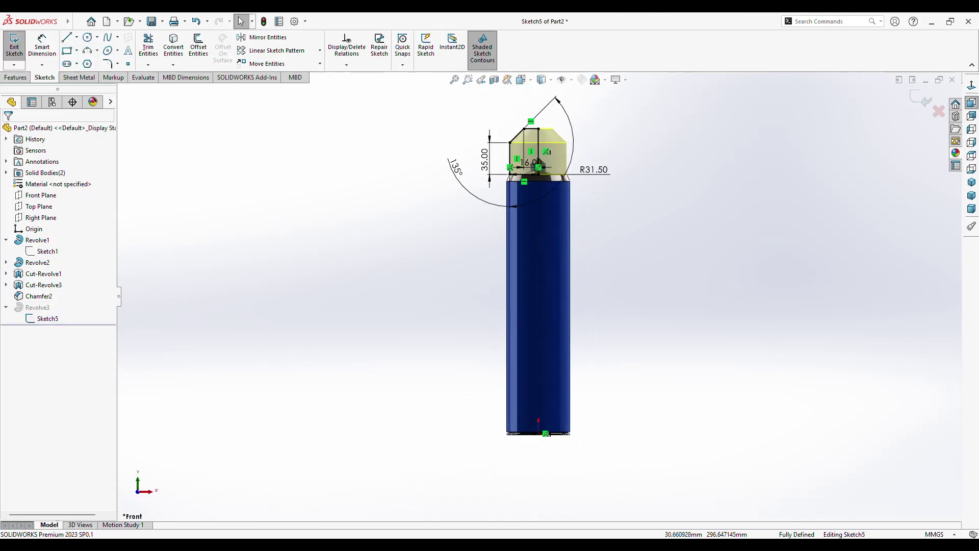
{"action": "scroll", "coordinate": [511, 240], "scroll_direction": "up", "scroll_amount": 2}
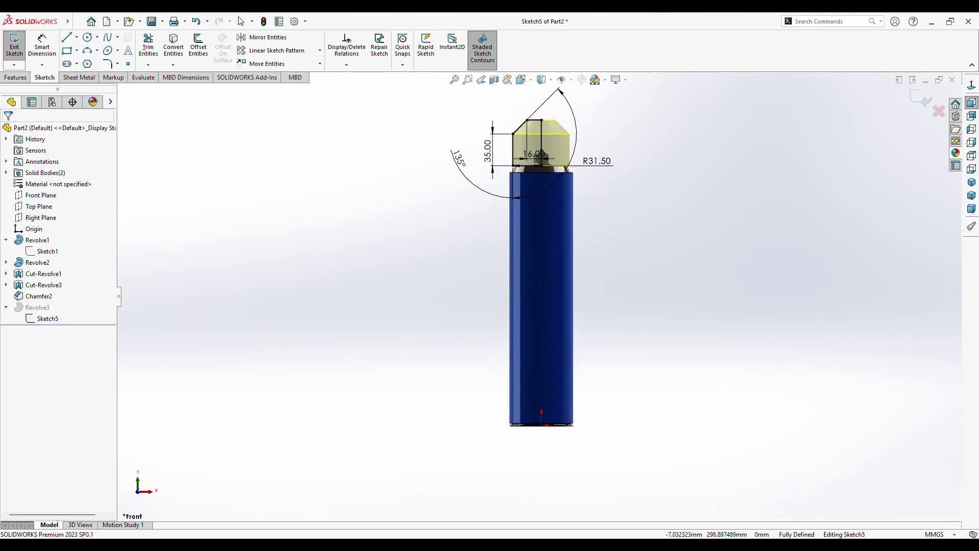
{"action": "scroll", "coordinate": [540, 288], "scroll_direction": "down", "scroll_amount": 2}
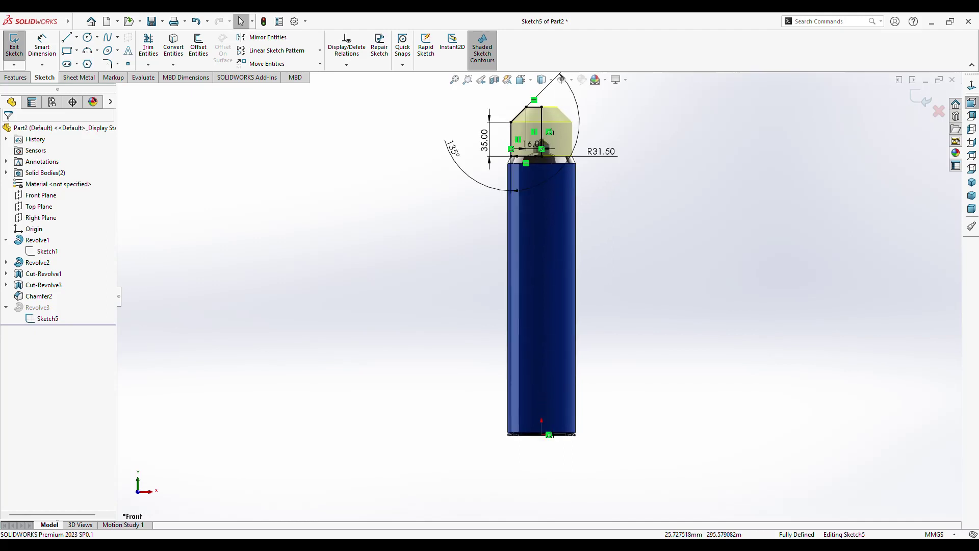
{"action": "scroll", "coordinate": [539, 288], "scroll_direction": "down", "scroll_amount": 2}
{"action": "middle_click_drag", "start_coordinate": [536, 153], "coordinate": [535, 306], "text": "ctrl"}
{"action": "scroll", "coordinate": [518, 157], "scroll_direction": "down", "scroll_amount": 2}
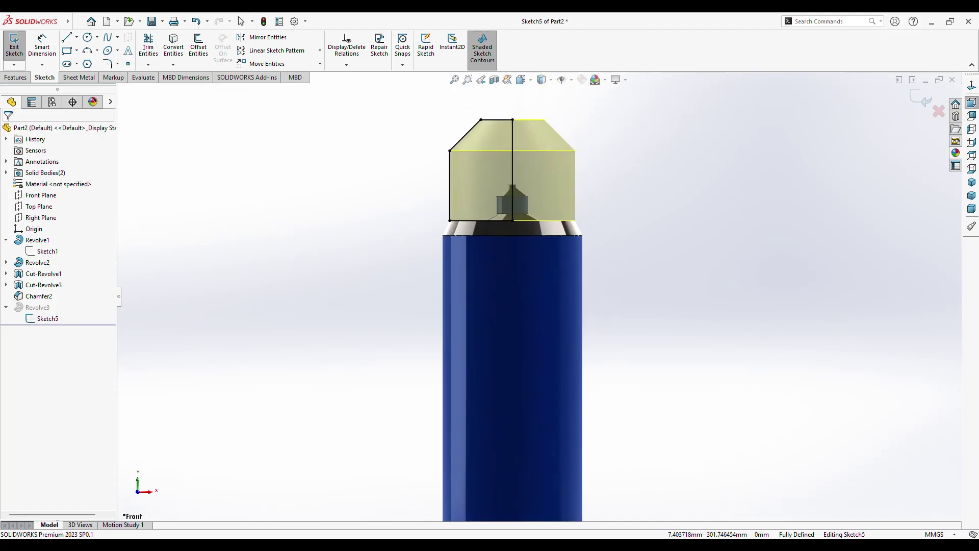
{"action": "middle_click_drag", "start_coordinate": [510, 204], "coordinate": [504, 247], "text": "ctrl"}
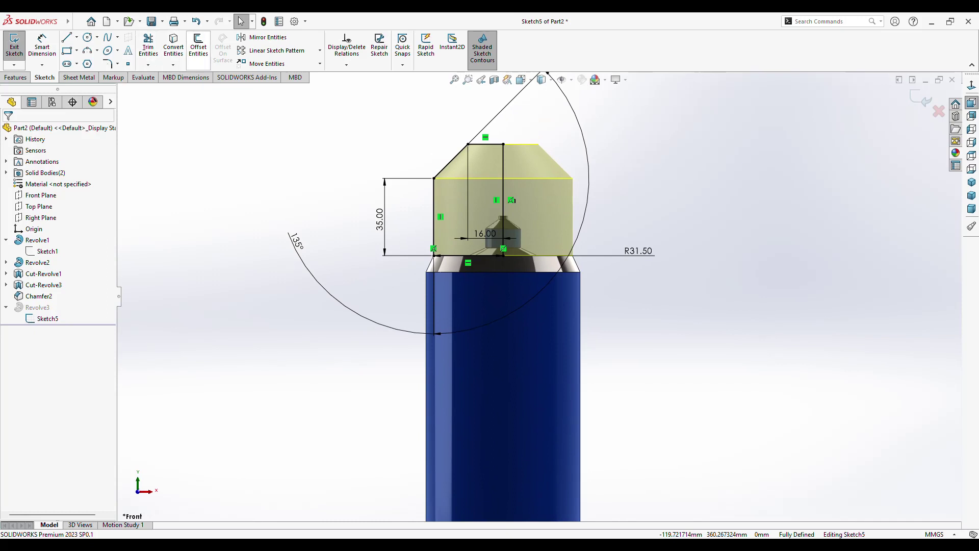
- Offset the cap's outer top contour 1 mm inward
{"action": "left_click", "coordinate": [198, 47]}
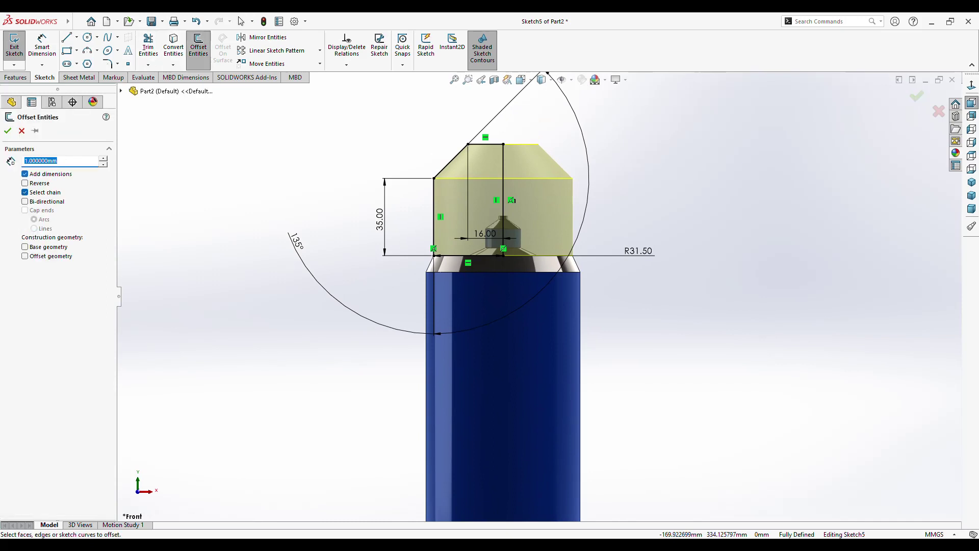
{"action": "left_click", "coordinate": [486, 145]}
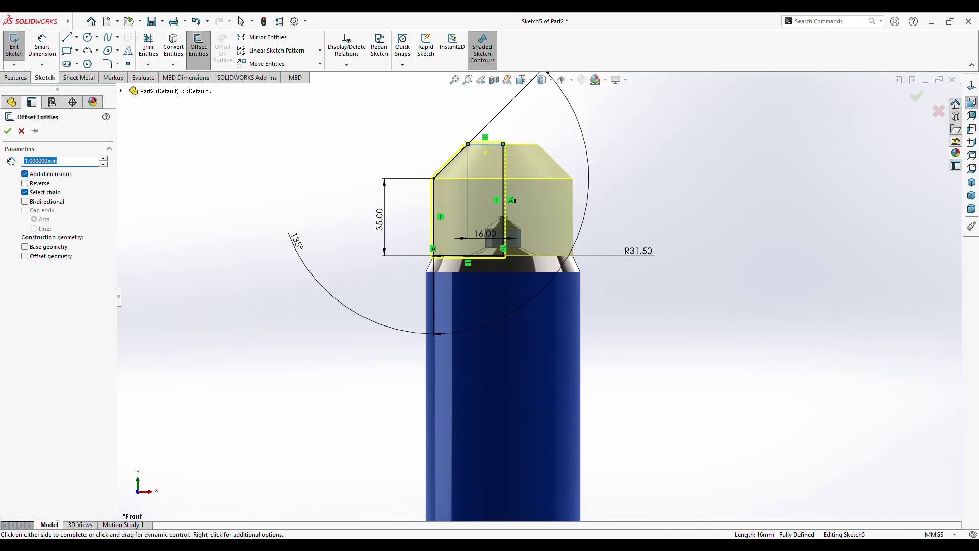
{"action": "left_click", "coordinate": [486, 151]}
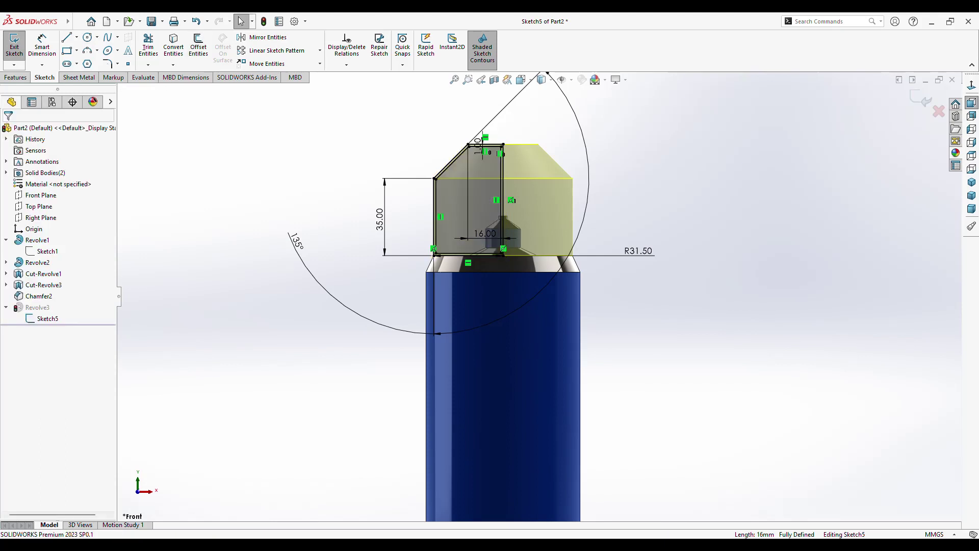
{"action": "scroll", "coordinate": [543, 200], "scroll_direction": "down", "scroll_amount": 2}
{"action": "scroll", "coordinate": [543, 200], "scroll_direction": "down", "scroll_amount": 2}
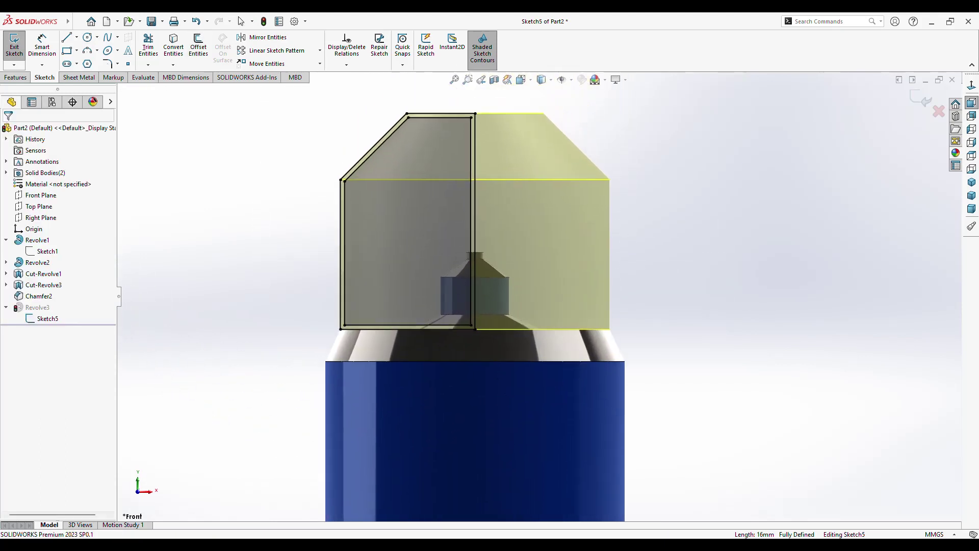
{"action": "scroll", "coordinate": [536, 92], "scroll_direction": "down", "scroll_amount": 2}
{"action": "key", "text": "ctrl+Down"}
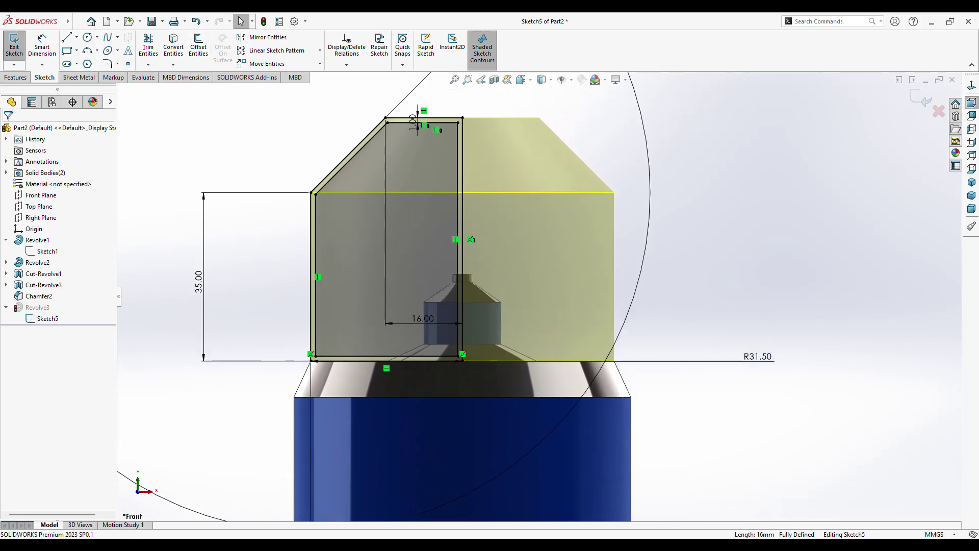
- Trim away the extra segments and leftover vertical line from the offset profile
{"action": "left_click", "coordinate": [148, 46]}
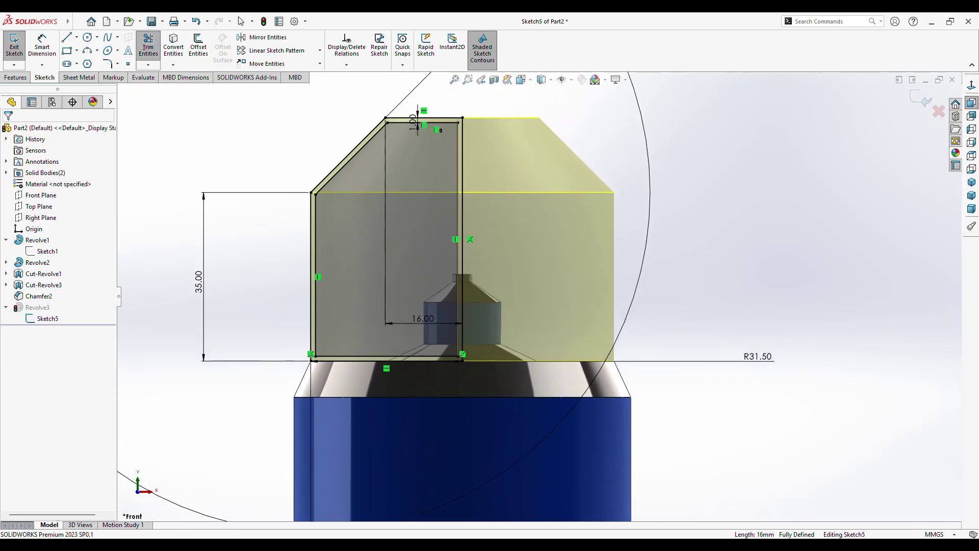
{"action": "left_click", "coordinate": [457, 179]}
{"action": "left_click", "coordinate": [242, 22]}
{"action": "left_click", "coordinate": [148, 46]}
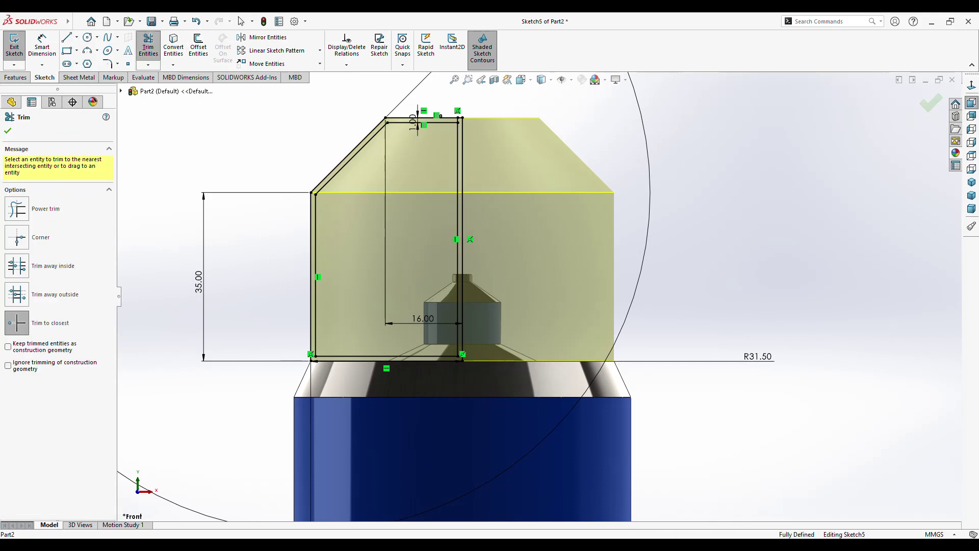
{"action": "left_click", "coordinate": [457, 179]}
{"action": "key", "text": "ctrl+z"}
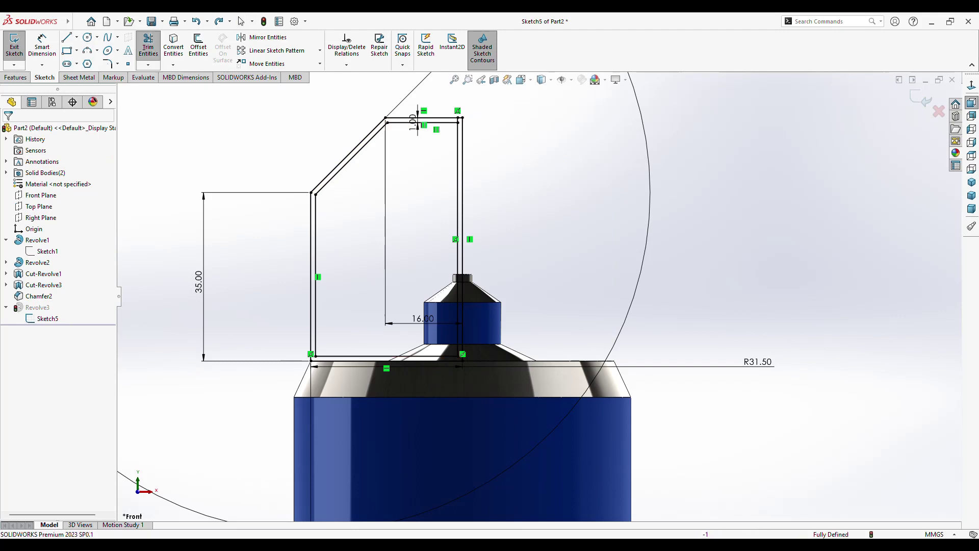
{"action": "left_click", "coordinate": [457, 204]}
{"action": "key", "text": "Escape"}
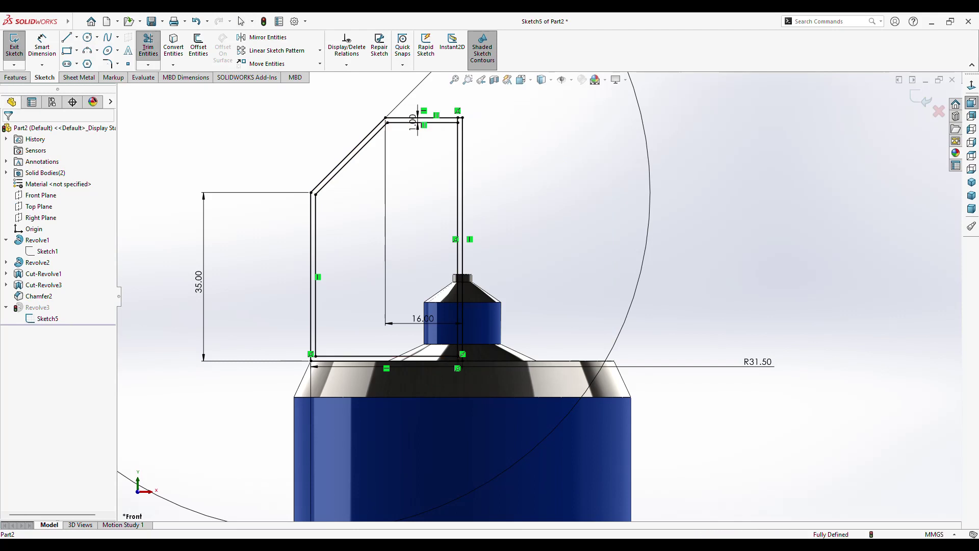
{"action": "scroll", "coordinate": [526, 280], "scroll_direction": "down", "scroll_amount": 3}
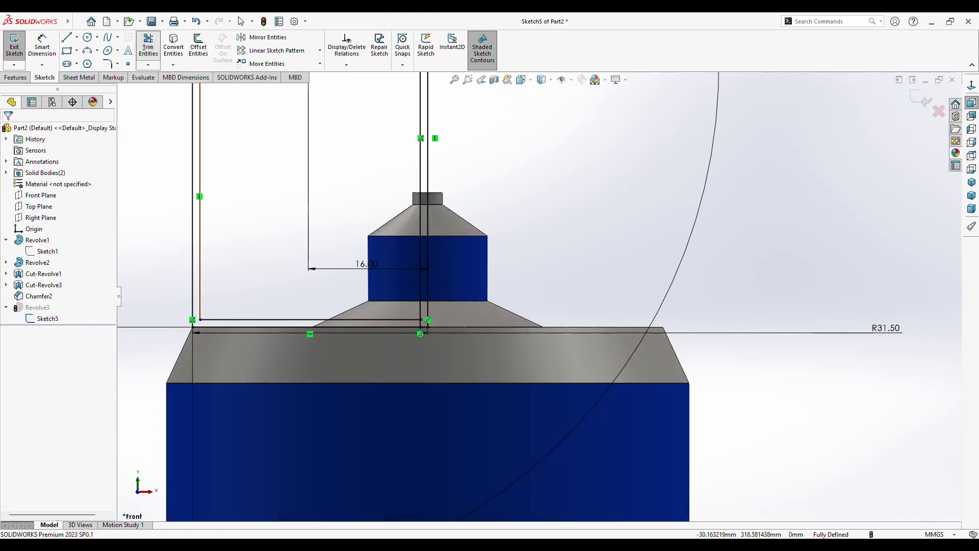
{"action": "left_click", "coordinate": [148, 46]}
{"action": "left_click", "coordinate": [421, 230]}
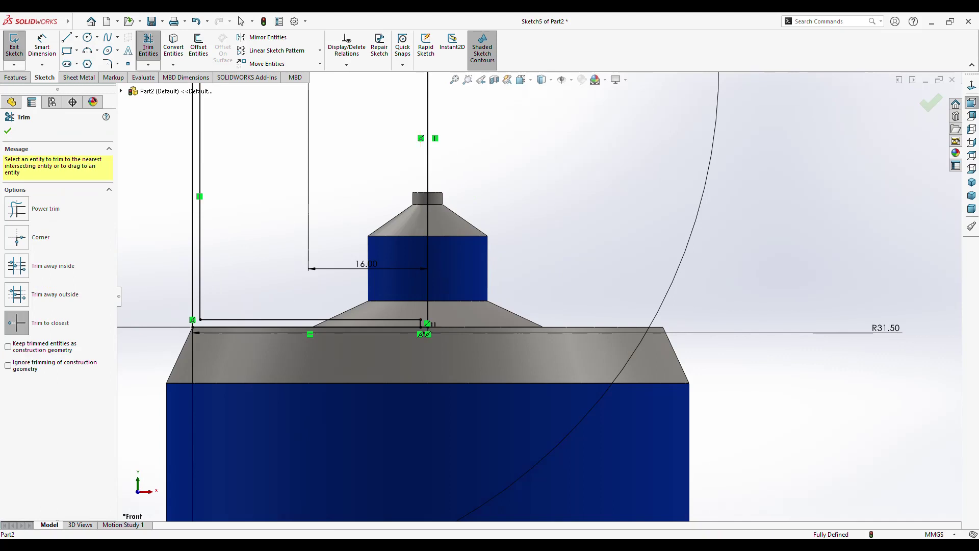
{"action": "middle_click_drag", "start_coordinate": [357, 255], "coordinate": [393, 278], "text": "ctrl"}
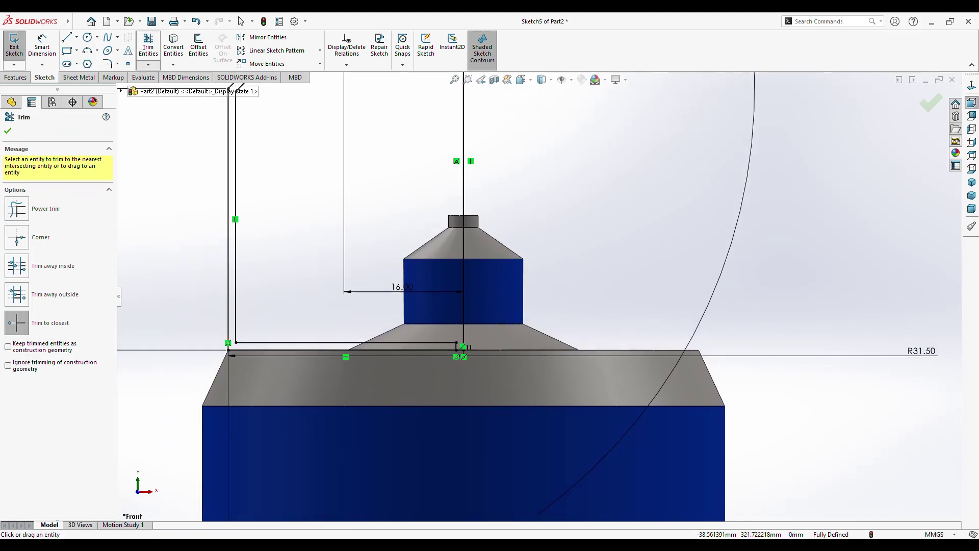
{"action": "key", "text": "Escape"}
- Delete the short 1 mm vertical line near the profile's bottom corner
{"action": "left_click", "coordinate": [461, 342]}
{"action": "key", "text": "Escape"}
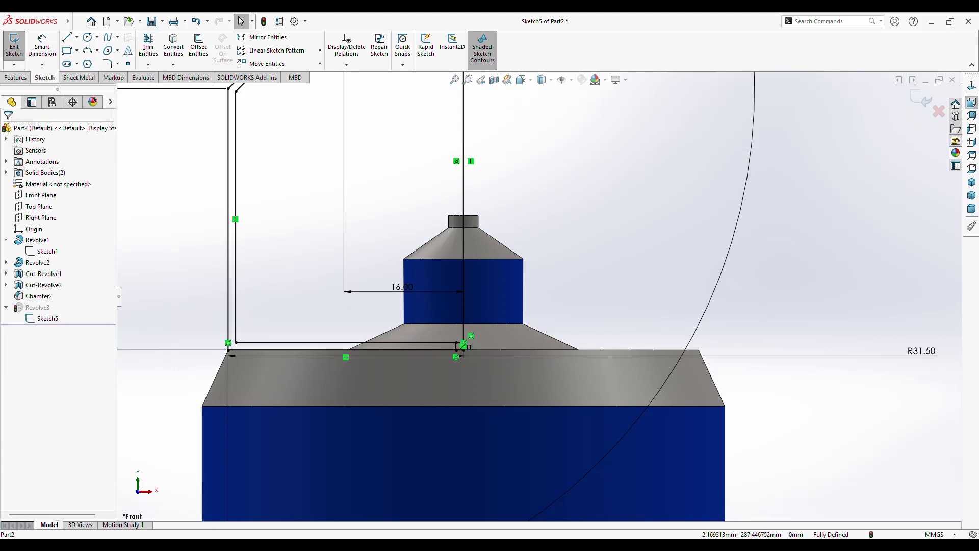
{"action": "left_click", "coordinate": [456, 350]}
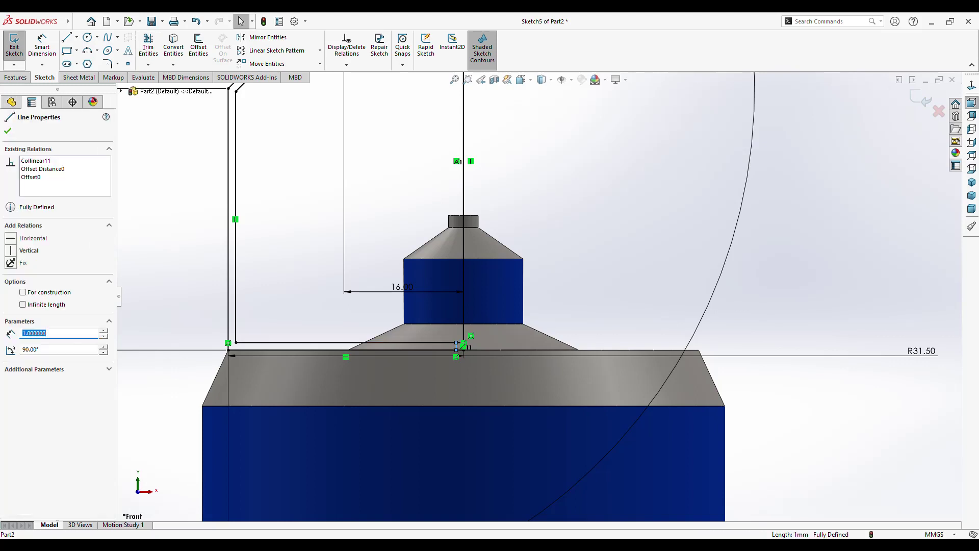
{"action": "key", "text": "Delete"}
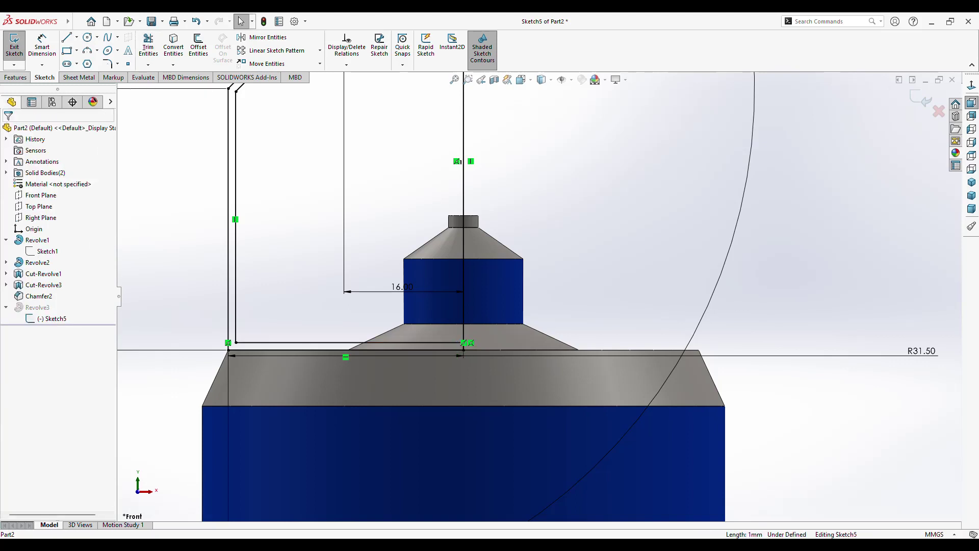
{"action": "mouse_move", "coordinate": [510, 255]}
{"action": "middle_mouse_down", "text": "ctrl"}
{"action": "mouse_move", "coordinate": [519, 301]}
{"action": "mouse_move", "coordinate": [581, 408]}
{"action": "middle_mouse_up", "text": "ctrl"}
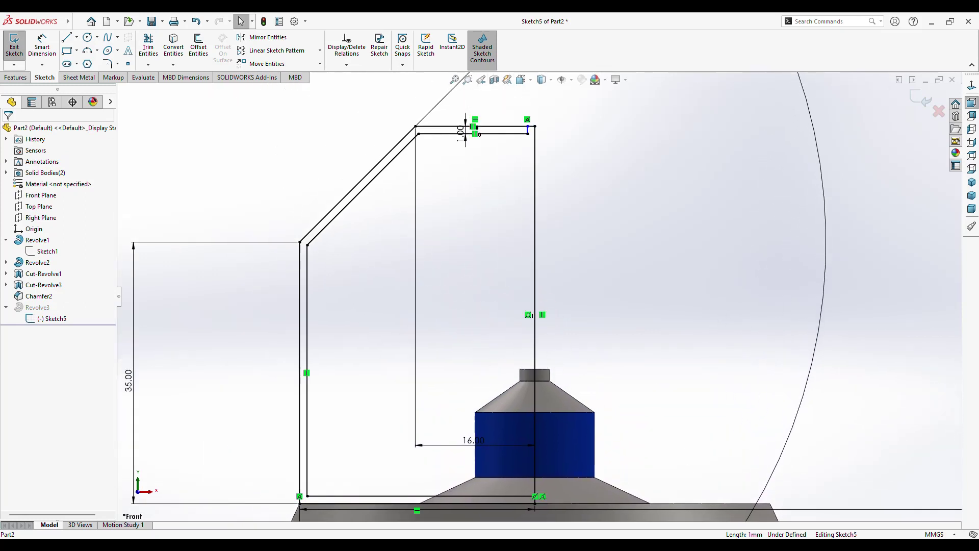
{"action": "left_click", "coordinate": [148, 46]}
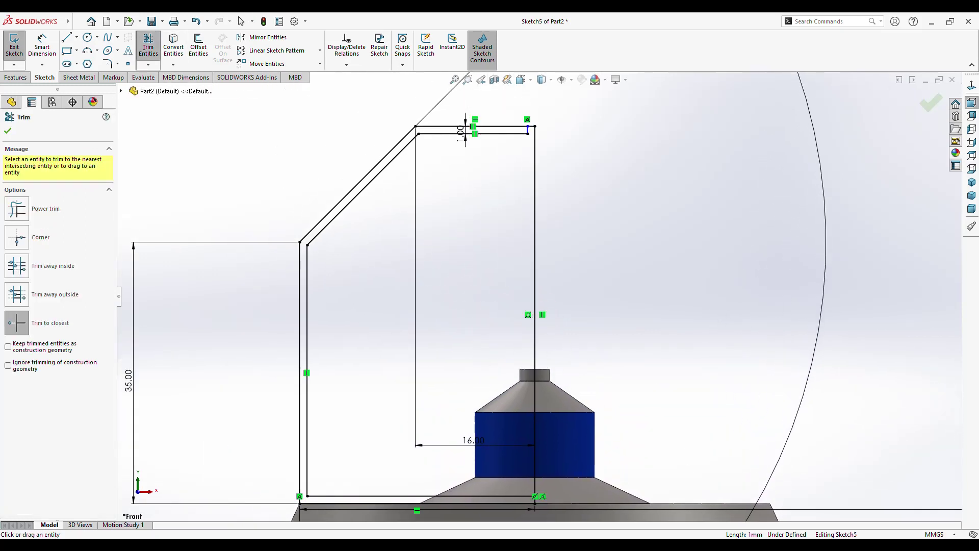
{"action": "key", "text": "Escape"}
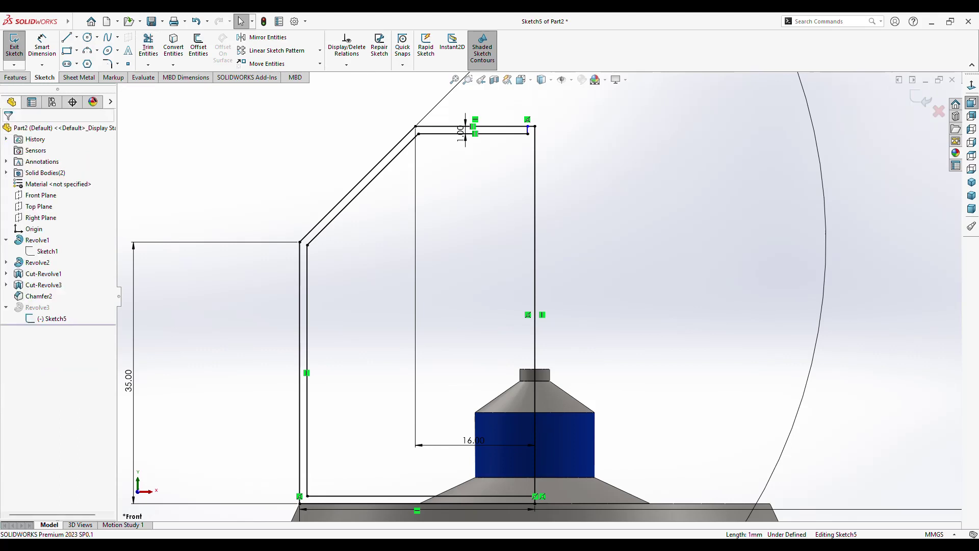
{"action": "left_click", "coordinate": [529, 130]}
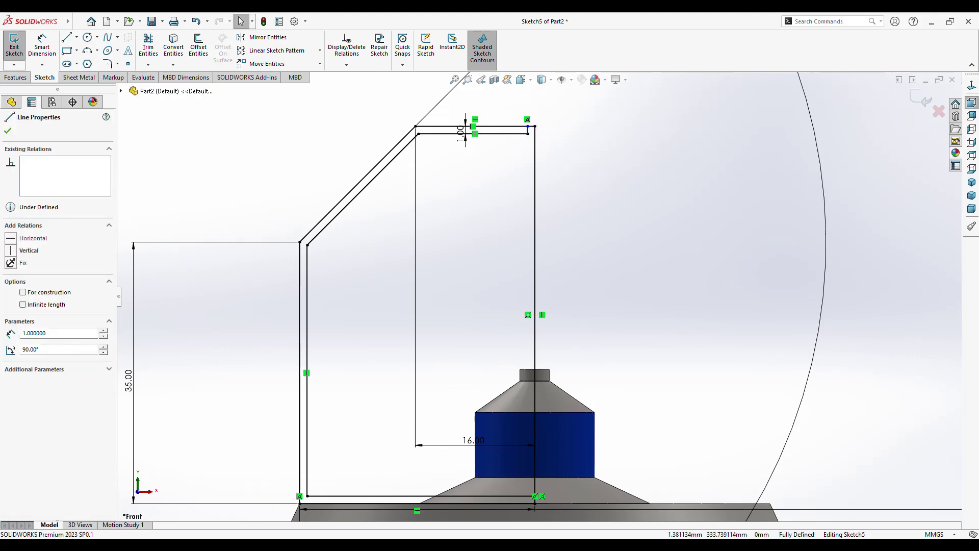
{"action": "key", "text": "Escape"}
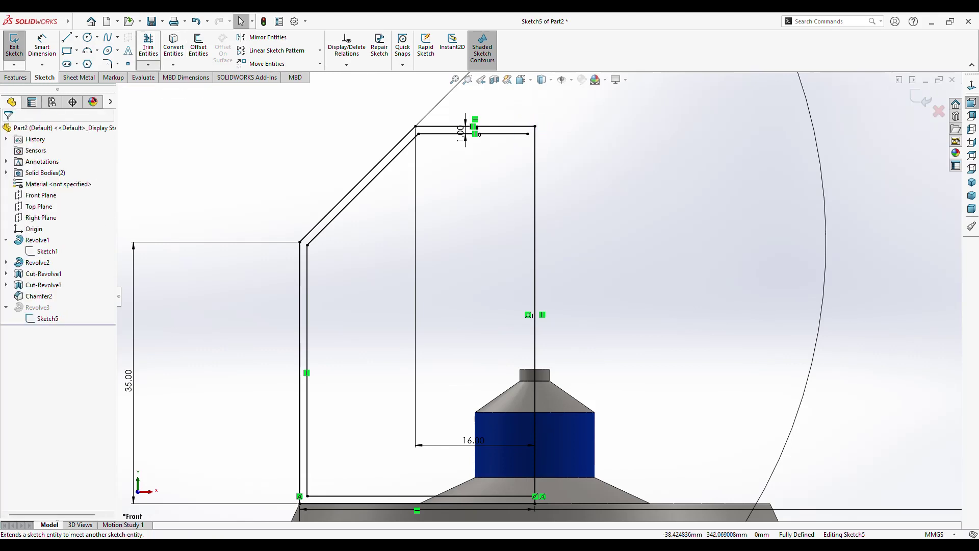
- Trim the long vertical line to close the 1 mm thick wall profile
{"action": "left_click", "coordinate": [148, 47]}
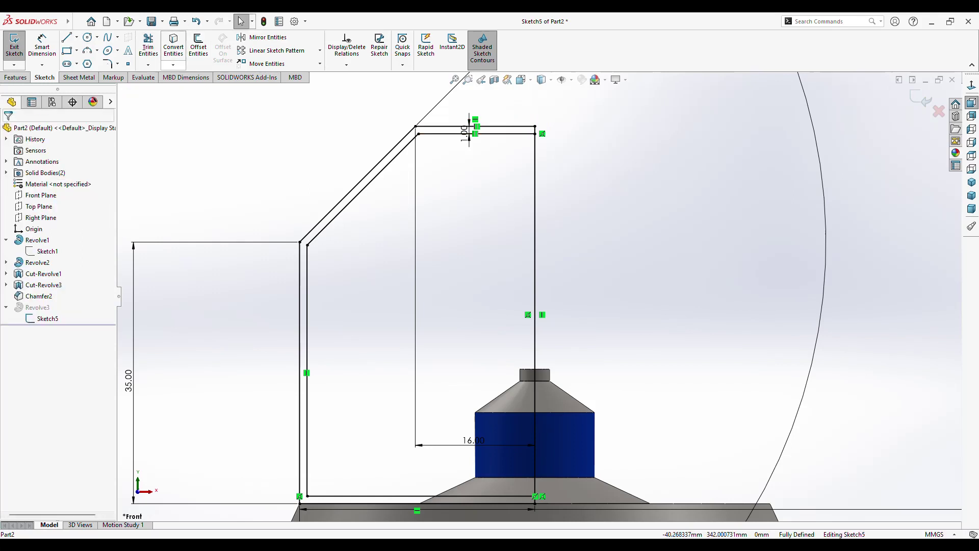
{"action": "left_click", "coordinate": [535, 438]}
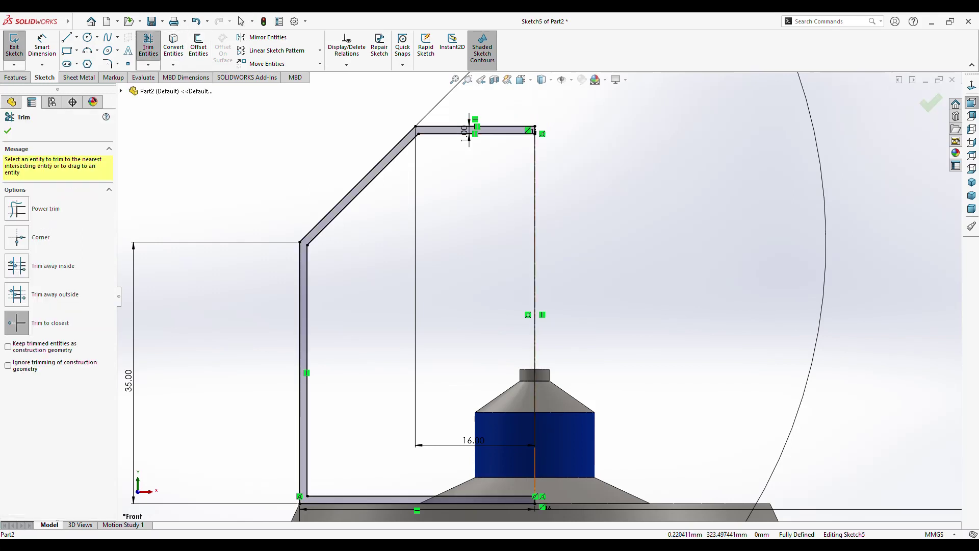
{"action": "middle_click_drag", "start_coordinate": [490, 306], "coordinate": [528, 275], "text": "ctrl"}
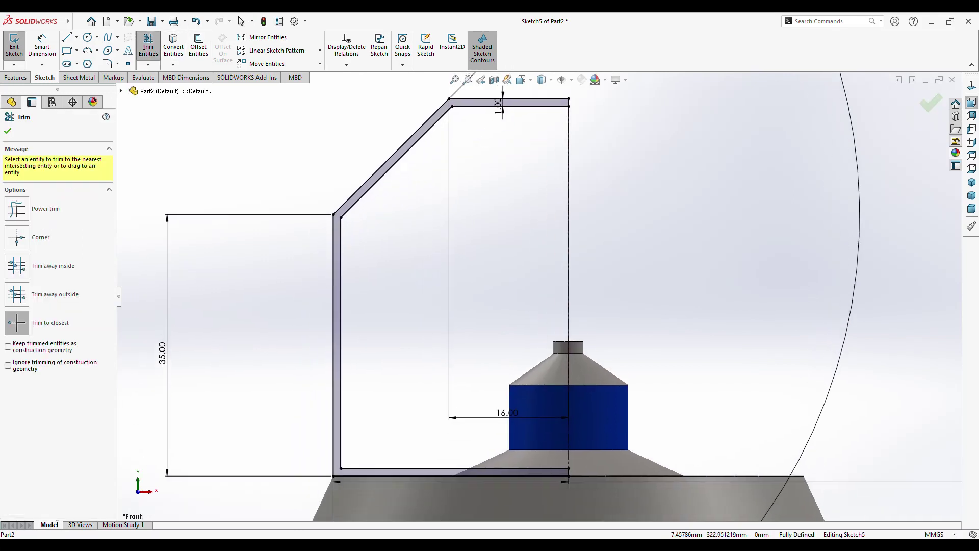
{"action": "scroll", "coordinate": [581, 301], "scroll_direction": "up", "scroll_amount": 2}
{"action": "scroll", "coordinate": [581, 301], "scroll_direction": "up", "scroll_amount": 2}
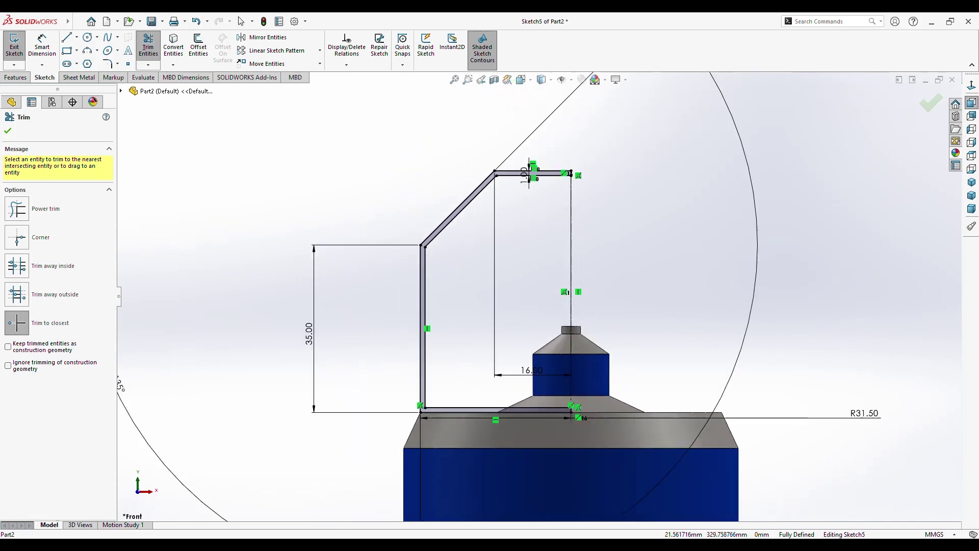
{"action": "middle_click_drag", "start_coordinate": [534, 171], "coordinate": [538, 156], "text": "ctrl"}
{"action": "key", "text": "Escape"}
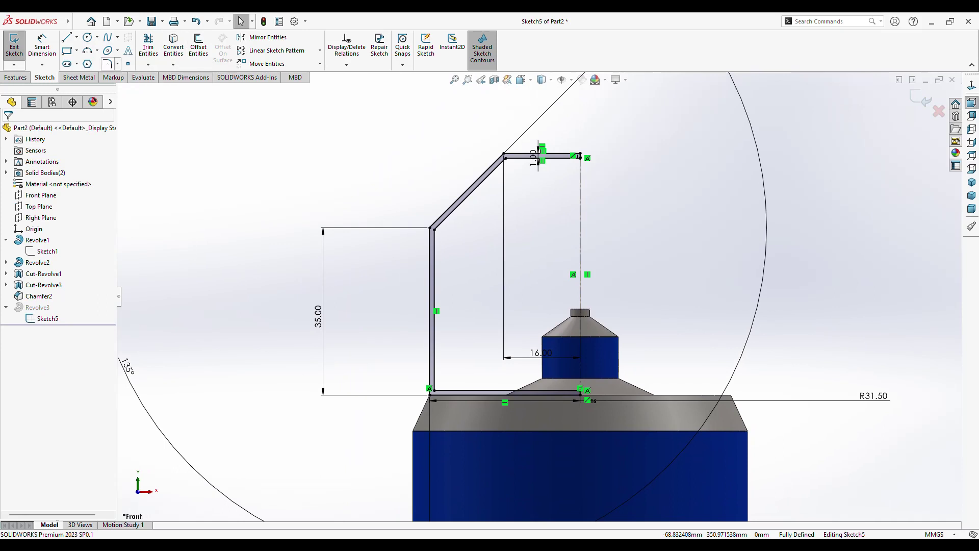
{"action": "key", "text": "alt+f"}
- Round the cap profile's sloped corners with 12 mm sketch fillets
{"action": "key", "text": "ctrl+a"}
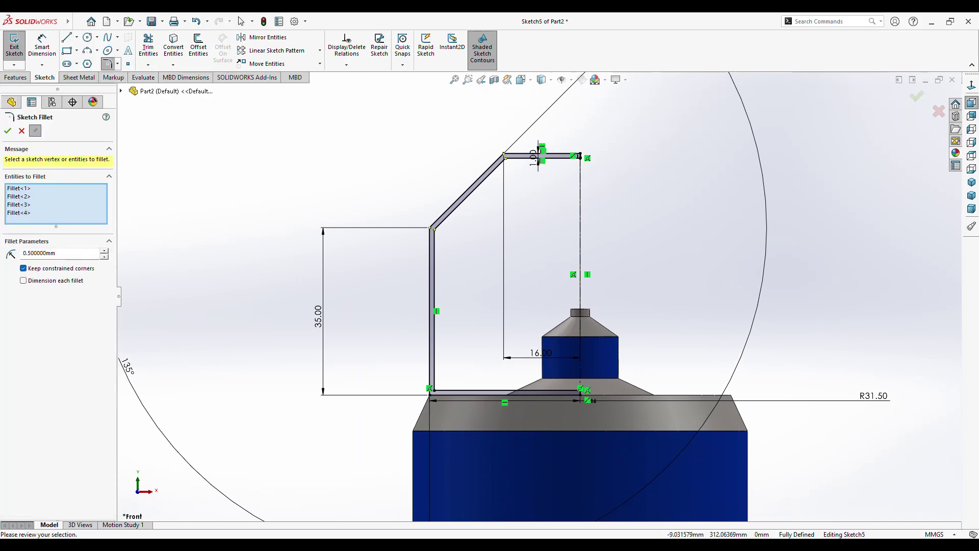
{"action": "type", "text": "2"}
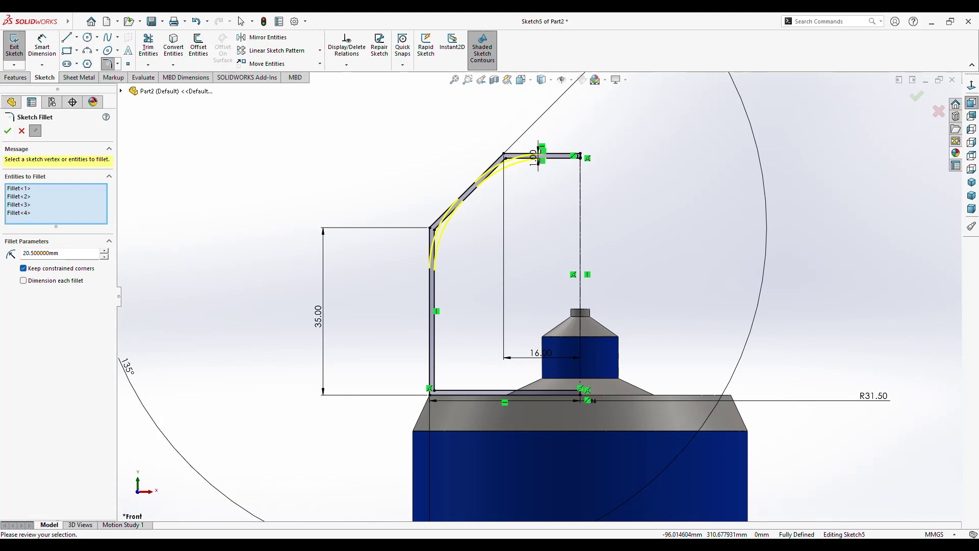
{"action": "type", "text": "12."}
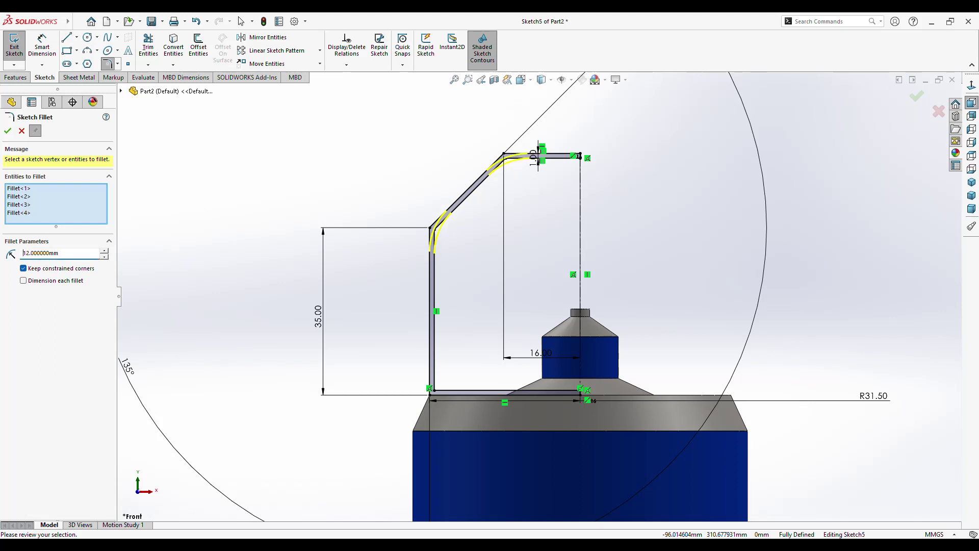
{"action": "key", "text": "Return"}
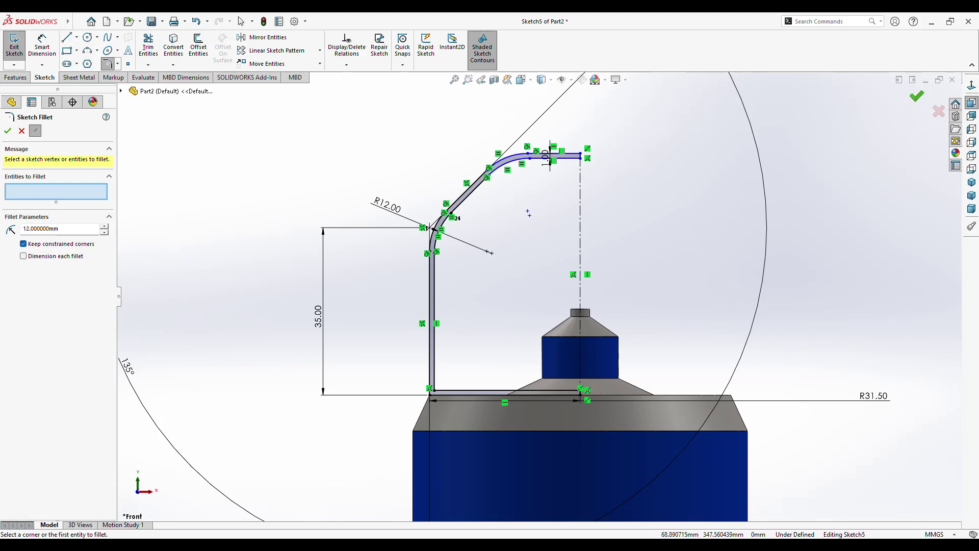
{"action": "key", "text": "Escape"}
{"action": "key", "text": "ctrl+b"}
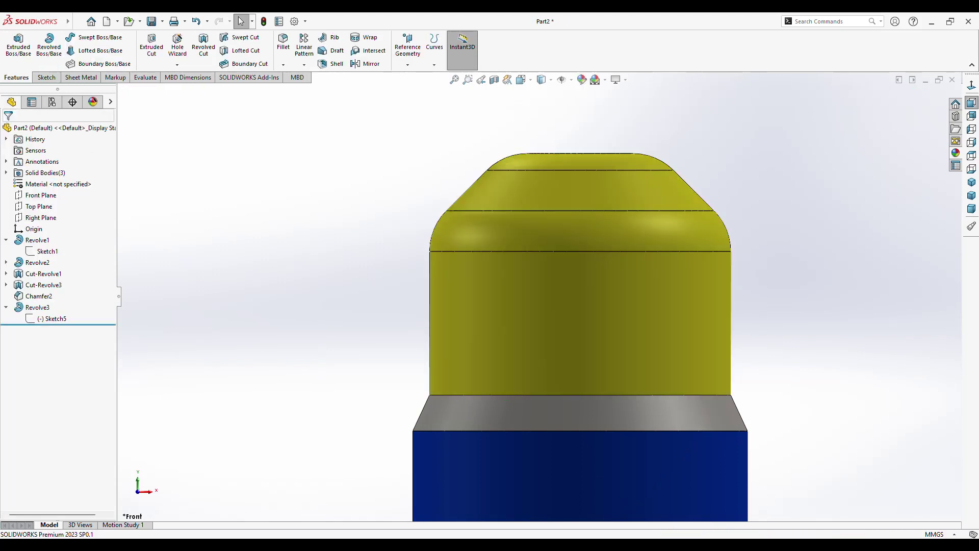
{"action": "key", "text": "ctrl+7"}
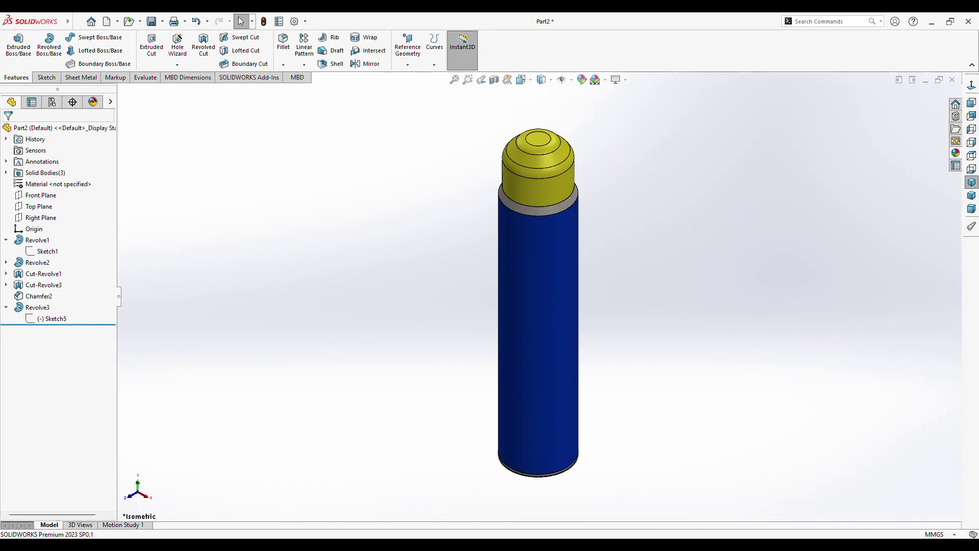
{"action": "key", "text": "alt+Right"}
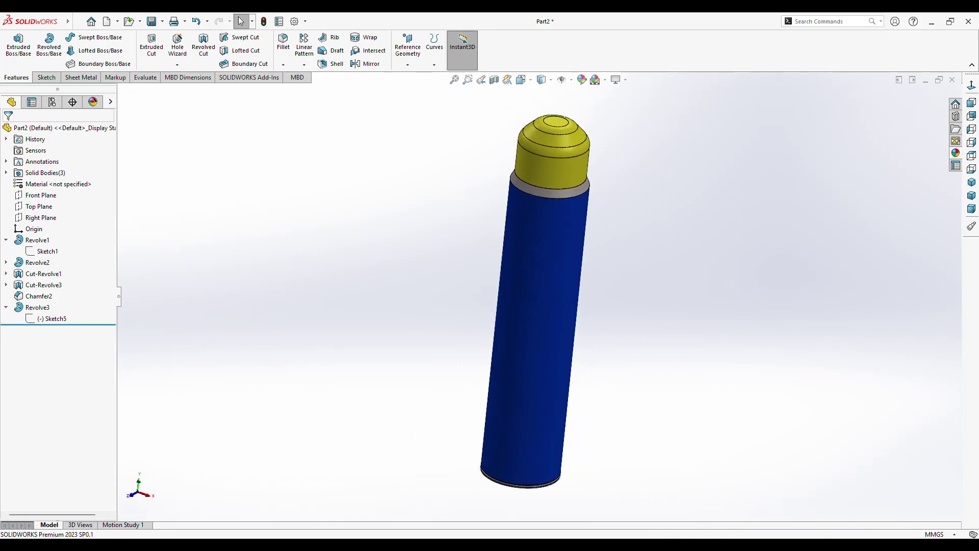
{"action": "left_click", "coordinate": [541, 79]}
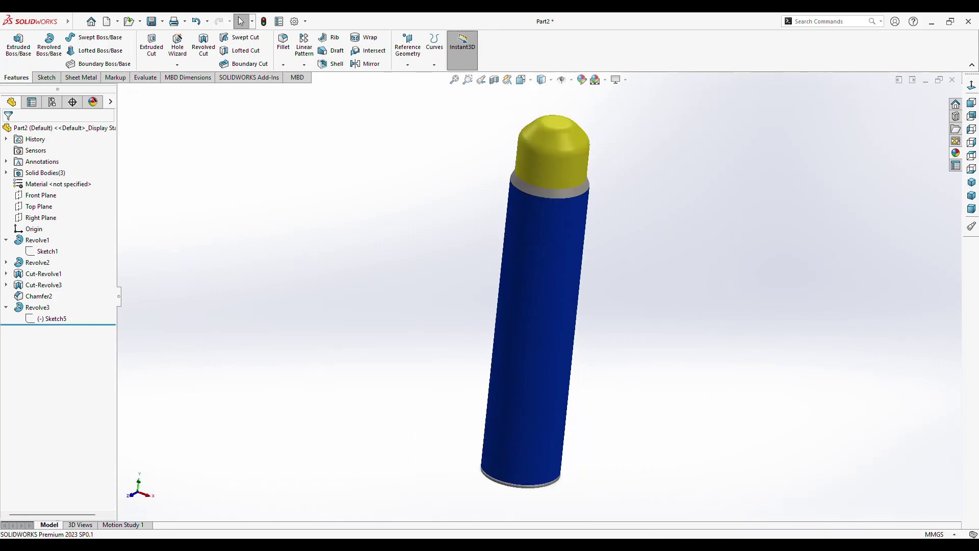
{"action": "key", "text": "Right"}
{"action": "key", "text": "Right"}
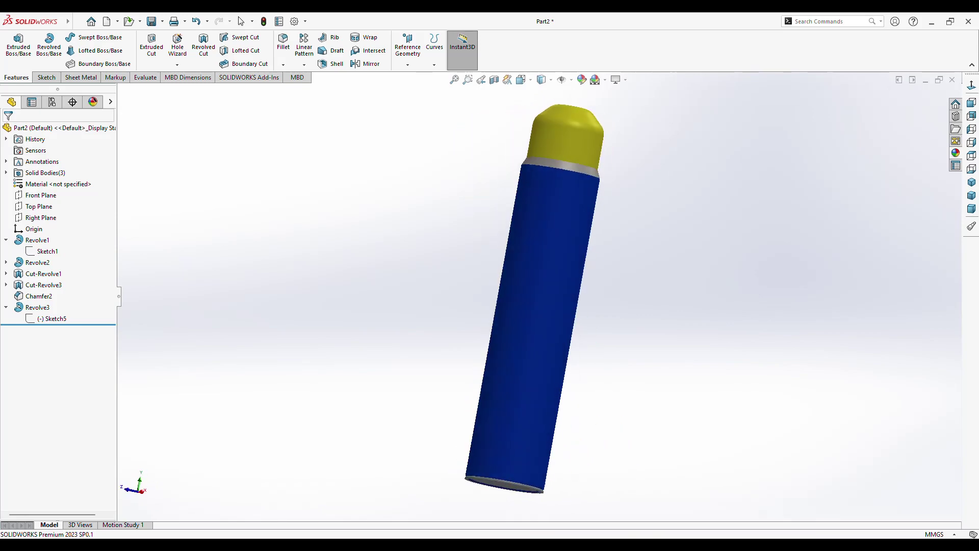
{"action": "key", "text": "alt+Left"}
{"action": "left_click", "coordinate": [541, 79]}
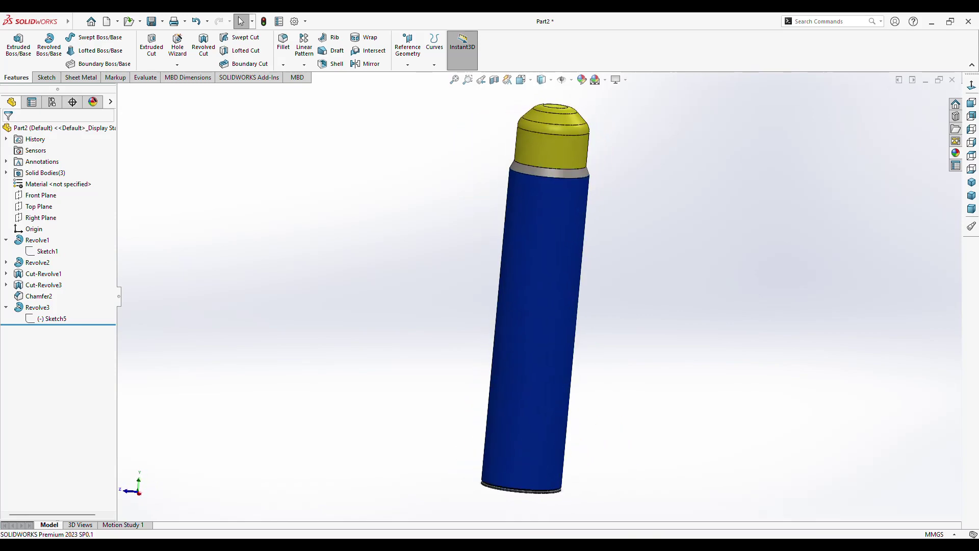
{"action": "key", "text": "space"}
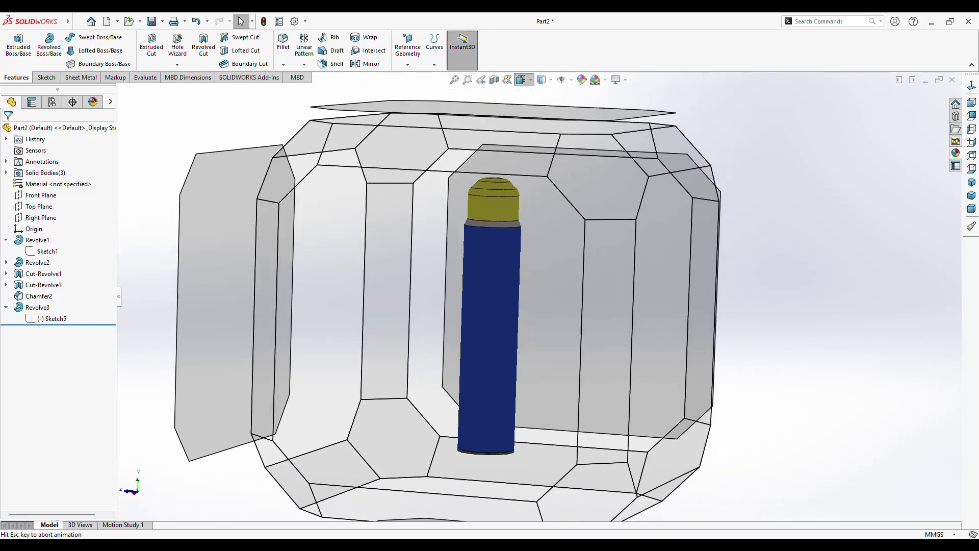
{"action": "key", "text": "ctrl+1"}
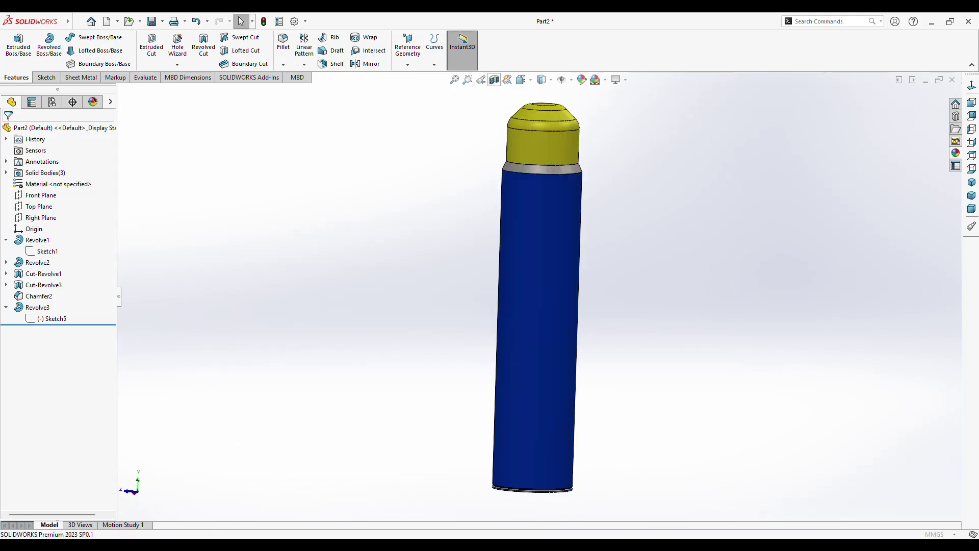
{"action": "left_click", "coordinate": [562, 79]}
{"action": "key", "text": "ctrl+1"}
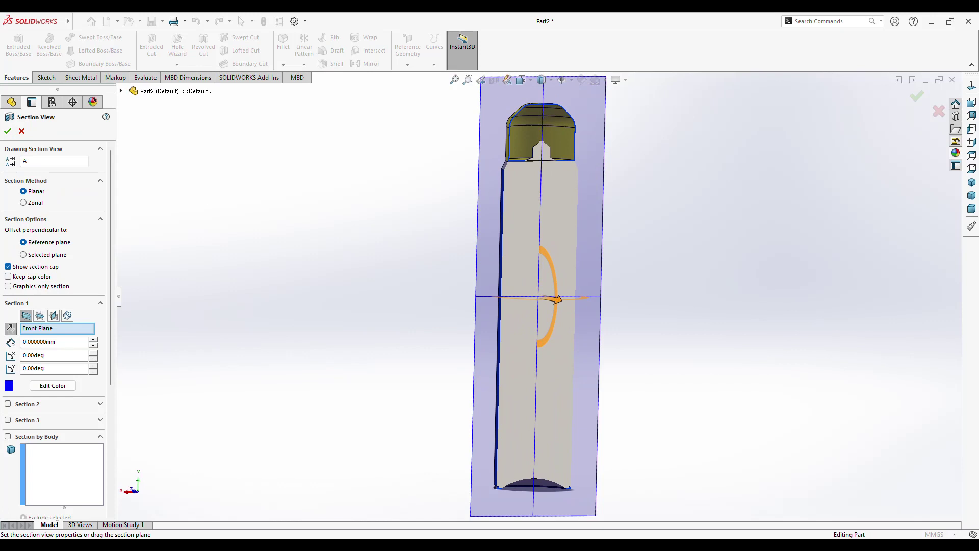
- Orbit and zoom the Front Plane section to inspect how the cap sits on the tube
{"action": "key", "text": "Escape"}
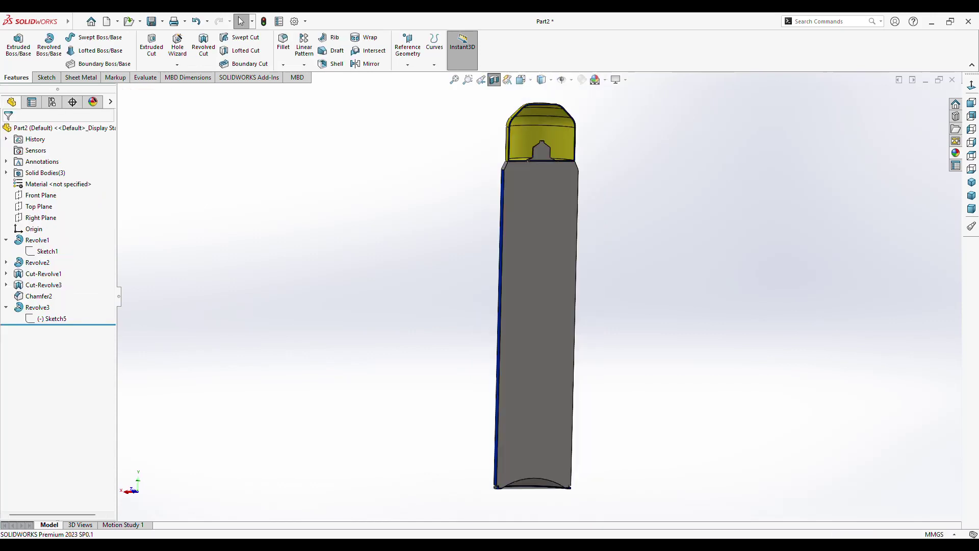
{"action": "middle_click_drag", "start_coordinate": [540, 306], "coordinate": [571, 285]}
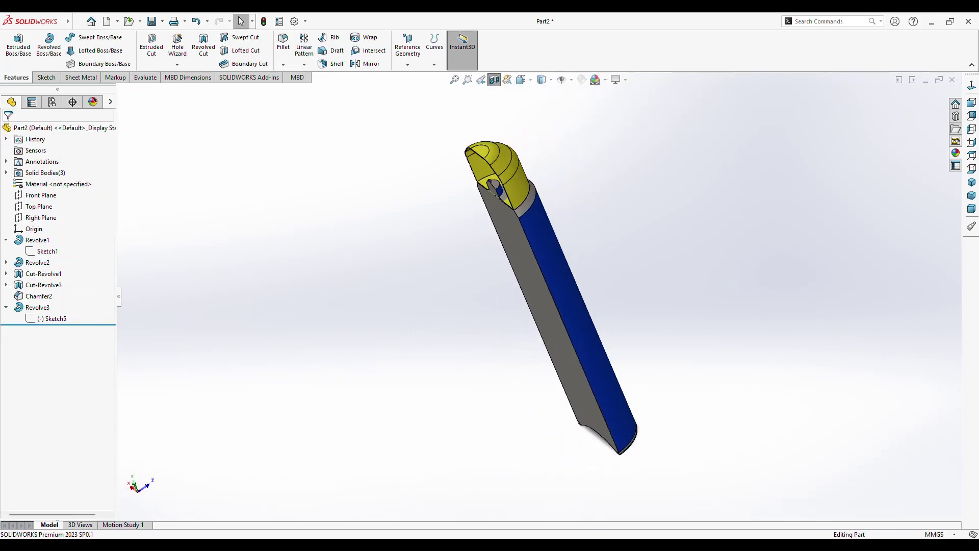
{"action": "scroll", "coordinate": [559, 225], "scroll_direction": "down", "scroll_amount": 2}
{"action": "scroll", "coordinate": [559, 224], "scroll_direction": "down", "scroll_amount": 2}
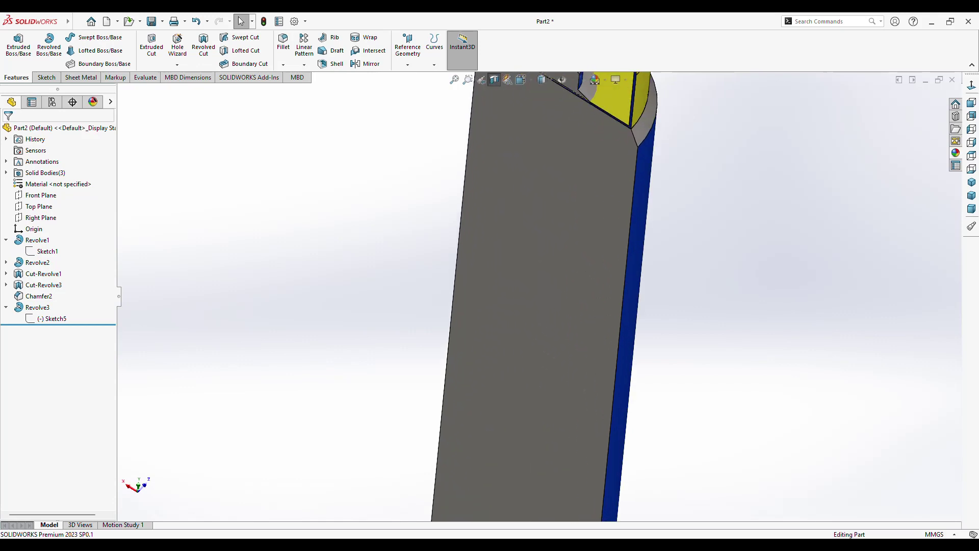
{"action": "scroll", "coordinate": [559, 224], "scroll_direction": "down", "scroll_amount": 2}
{"action": "middle_click_drag", "start_coordinate": [541, 306], "coordinate": [530, 306]}
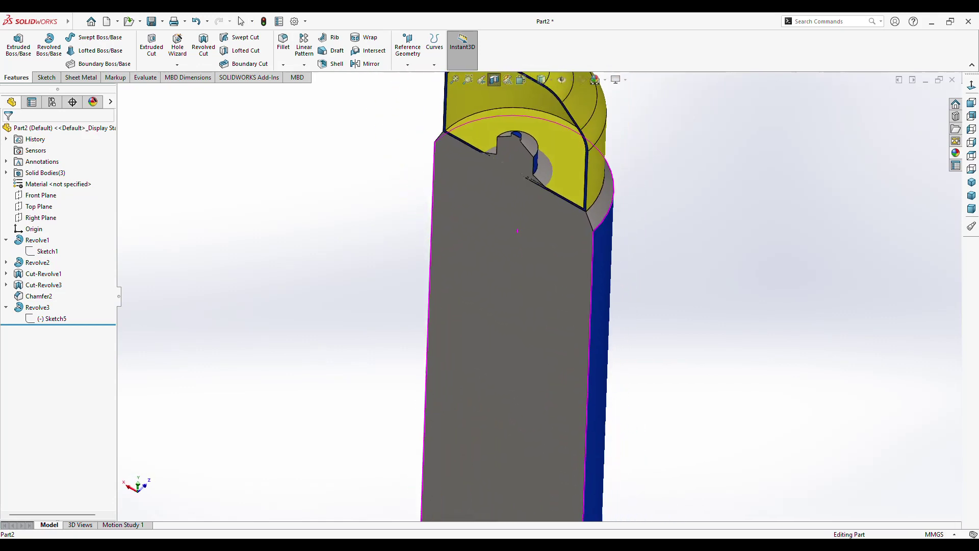
{"action": "scroll", "coordinate": [530, 306], "scroll_direction": "up", "scroll_amount": 2}
{"action": "scroll", "coordinate": [530, 306], "scroll_direction": "up", "scroll_amount": 2}
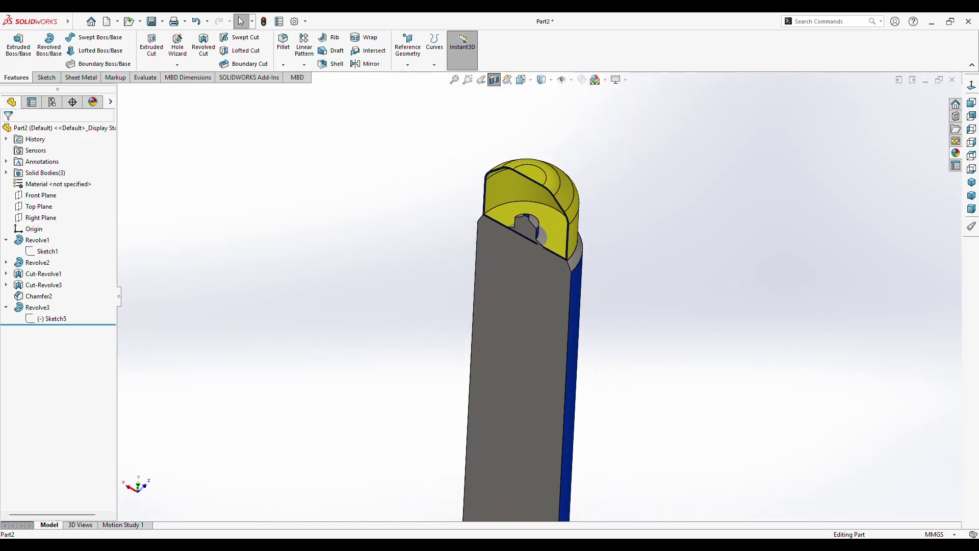
{"action": "mouse_move", "coordinate": [541, 306]}
{"action": "middle_mouse_down"}
{"action": "mouse_move", "coordinate": [495, 306]}
{"action": "mouse_move", "coordinate": [566, 306]}
{"action": "mouse_move", "coordinate": [540, 306]}
{"action": "mouse_move", "coordinate": [554, 306]}
{"action": "middle_mouse_up"}
{"action": "scroll", "coordinate": [541, 306], "scroll_direction": "up", "scroll_amount": 2}
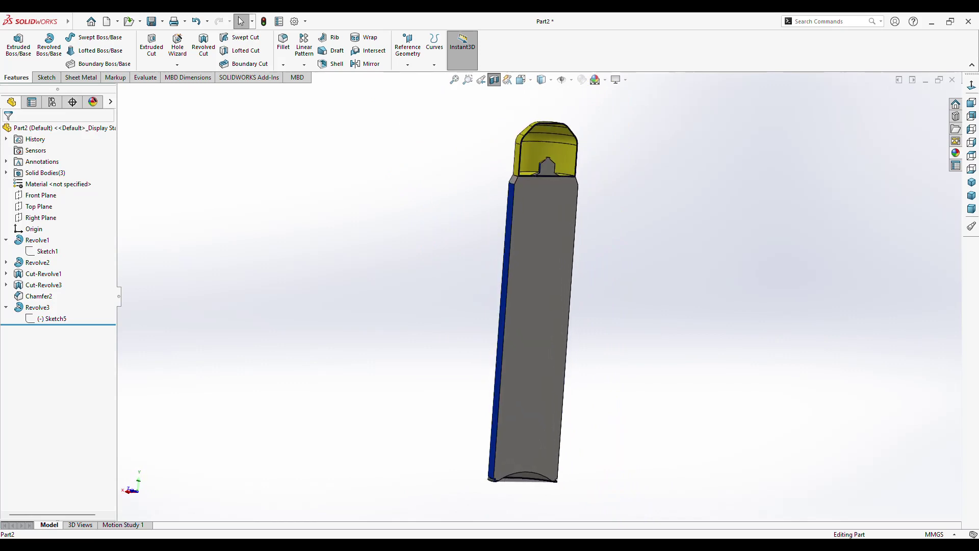
- Turn off the section view and open the body's Sketch1 for editing
{"action": "left_click", "coordinate": [494, 79]}
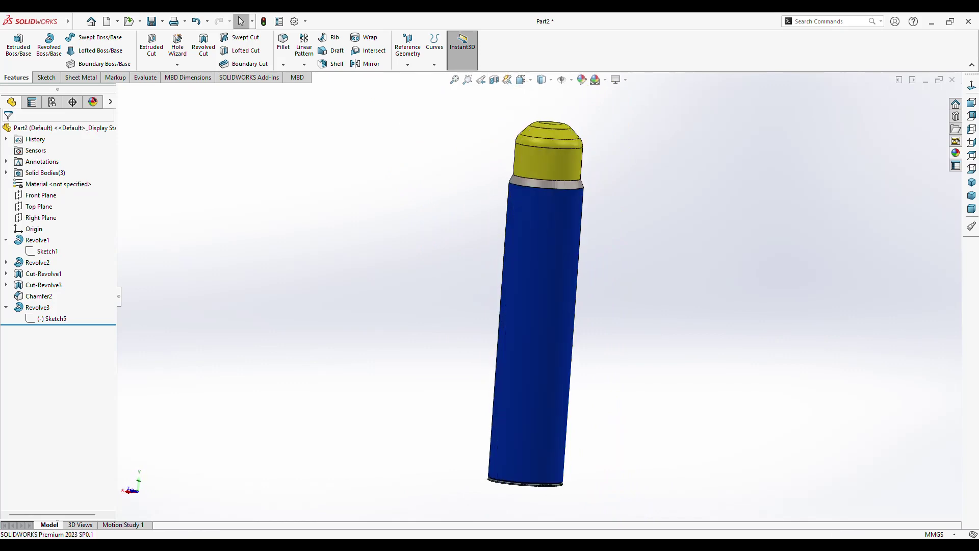
{"action": "left_click", "coordinate": [47, 251]}
{"action": "left_click", "coordinate": [54, 236]}
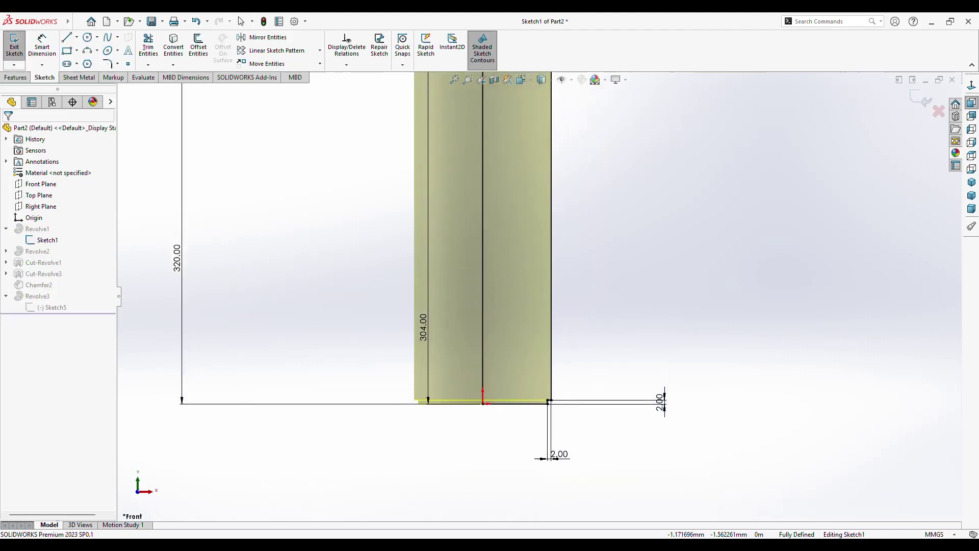
- Offset the tube's outer profile chain 1 mm inside in Sketch1
{"action": "middle_click_drag", "start_coordinate": [489, 225], "coordinate": [412, 517], "text": "ctrl"}
{"action": "middle_click_drag", "start_coordinate": [412, 459], "coordinate": [379, 515], "text": "ctrl"}
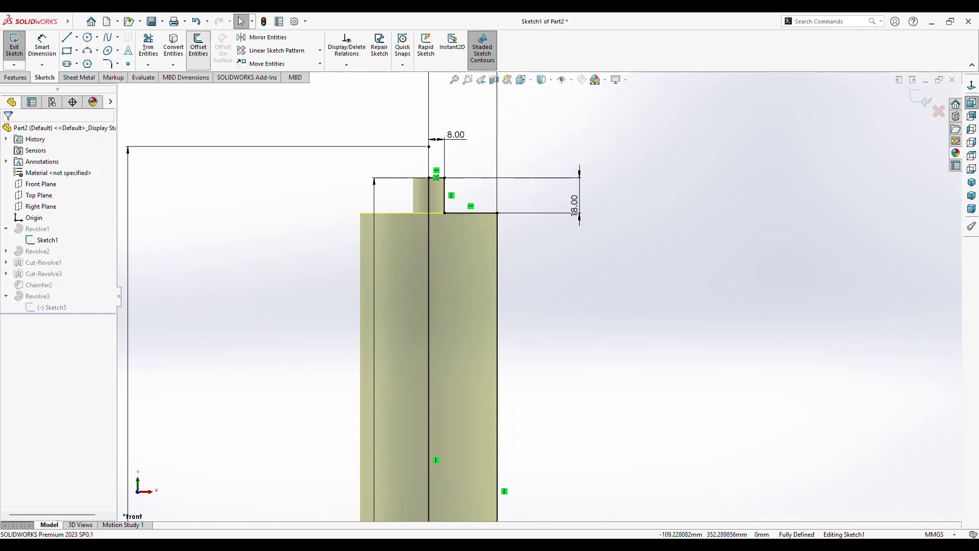
{"action": "left_click", "coordinate": [199, 47]}
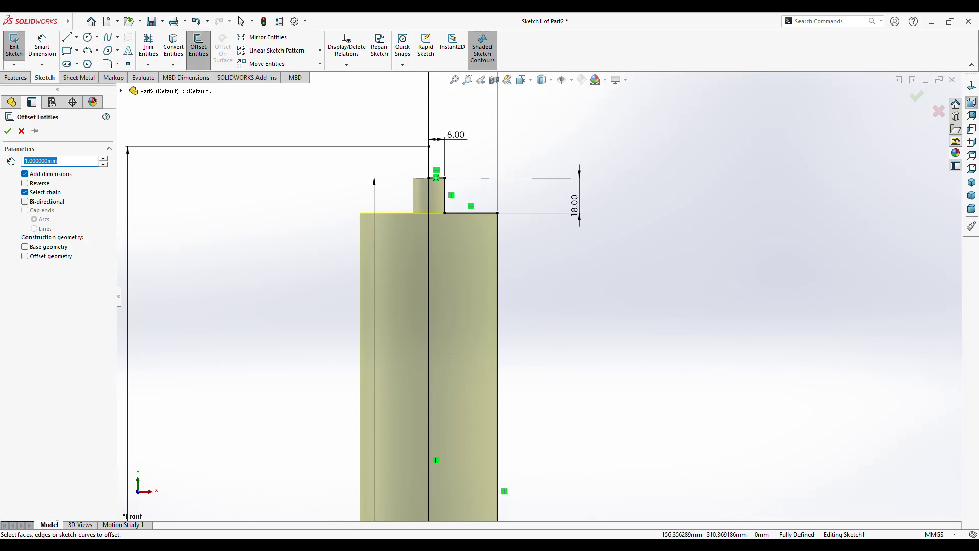
{"action": "key", "text": "Escape"}
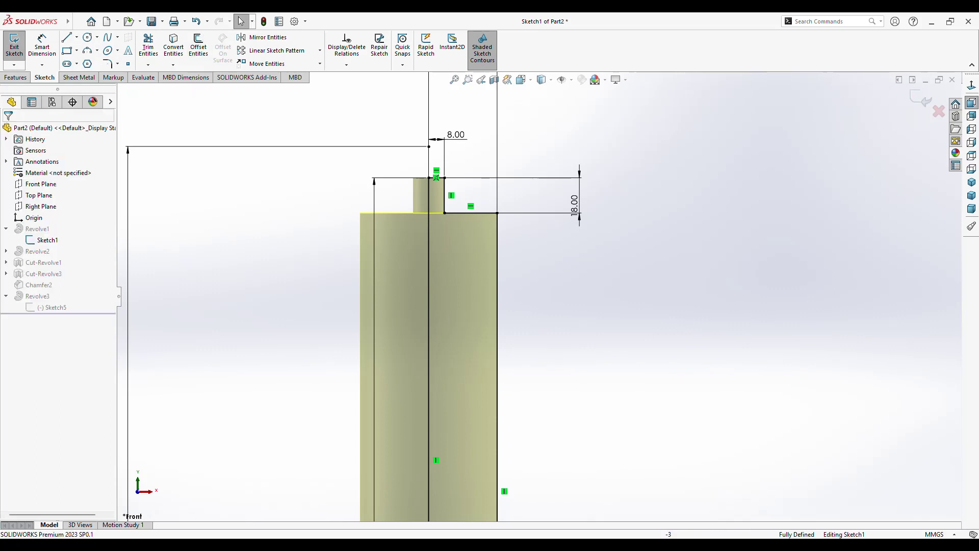
{"action": "key", "text": "Return"}
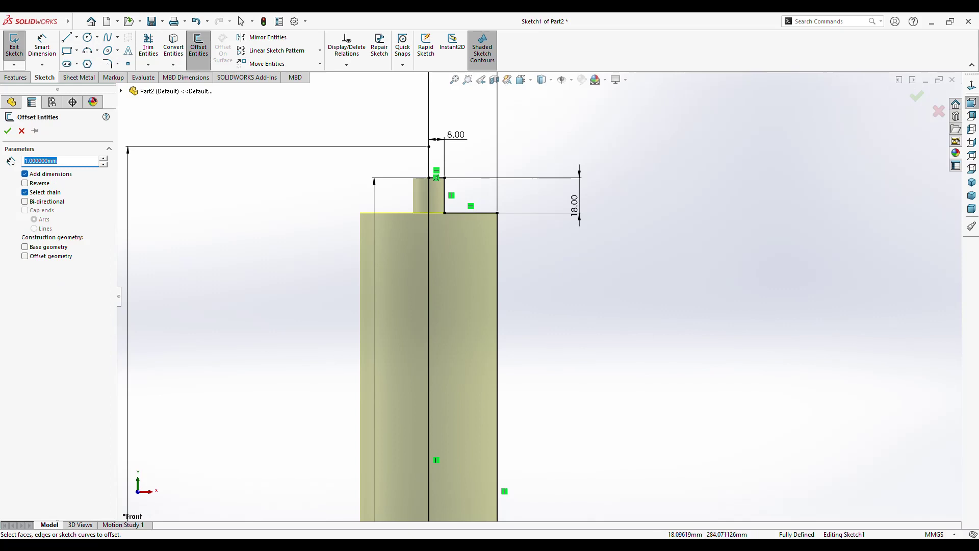
{"action": "left_click", "coordinate": [471, 213]}
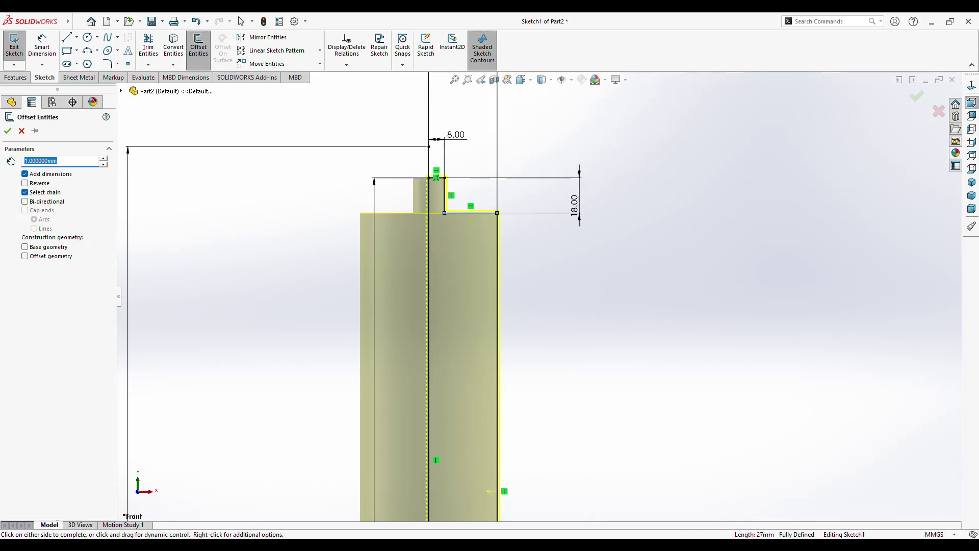
{"action": "left_click", "coordinate": [465, 208]}
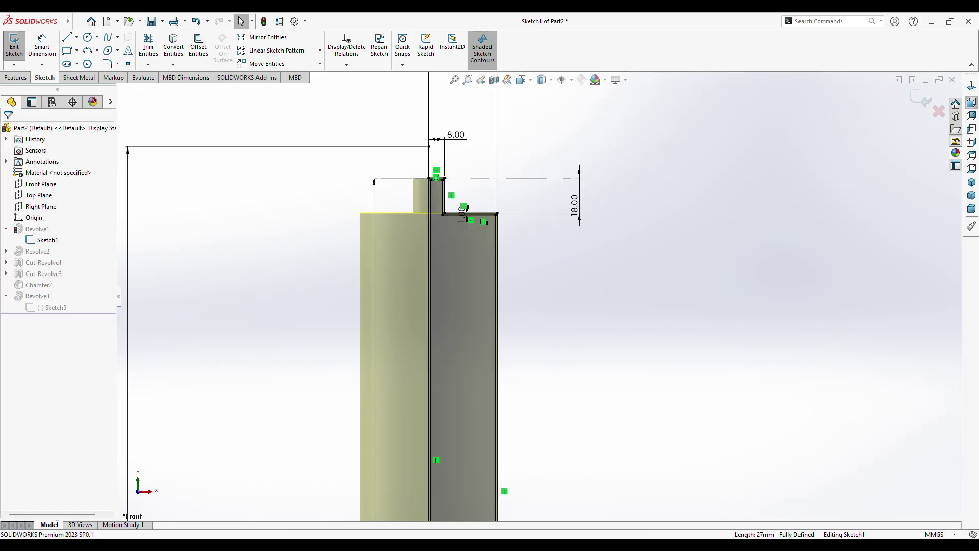
{"action": "scroll", "coordinate": [525, 306], "scroll_direction": "down", "scroll_amount": 3}
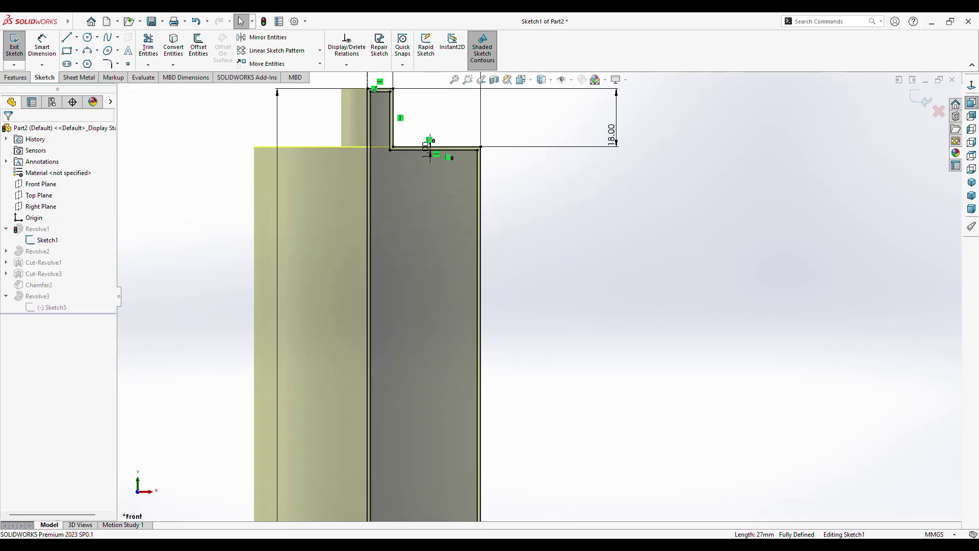
{"action": "scroll", "coordinate": [526, 306], "scroll_direction": "down", "scroll_amount": 2}
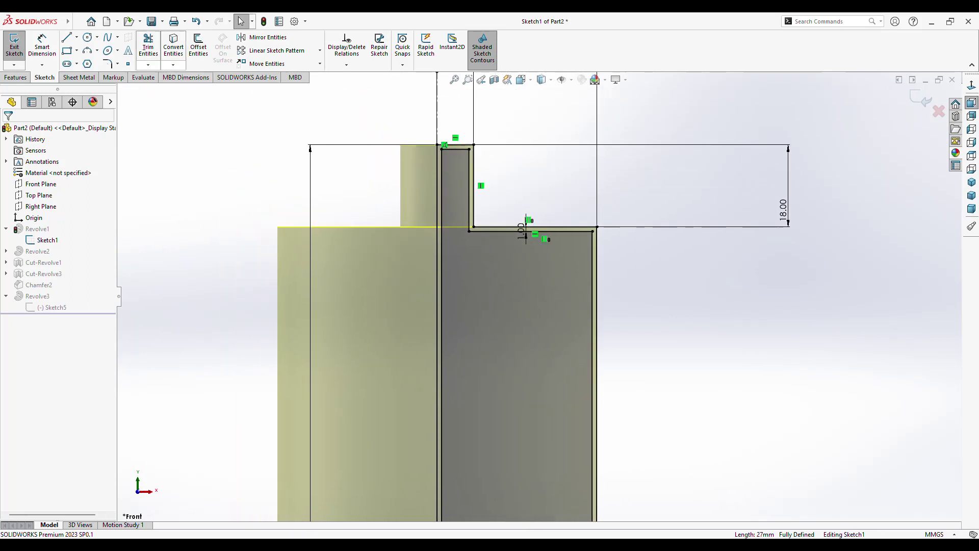
- Pan and zoom along the profile down to the bottom of the long shaft
{"action": "left_click", "coordinate": [148, 47]}
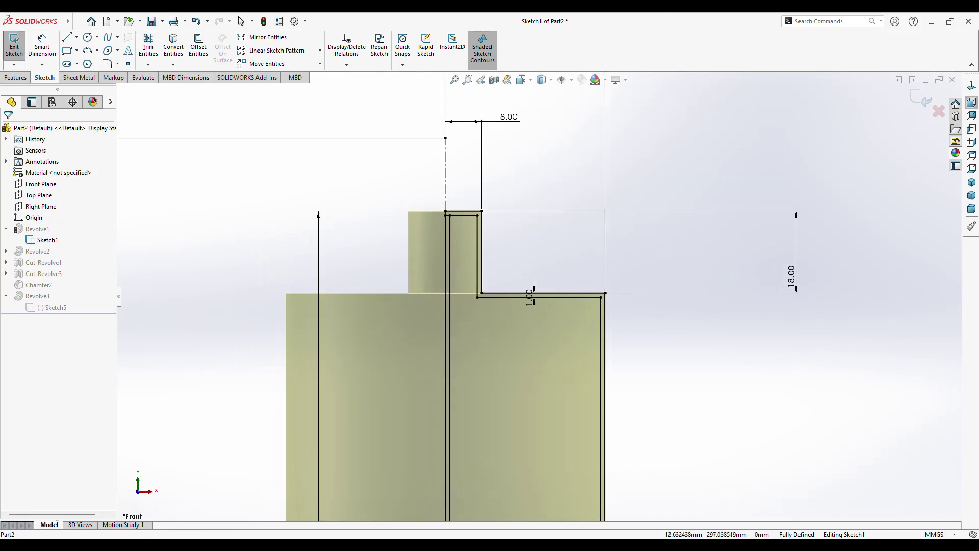
{"action": "middle_click_drag", "start_coordinate": [526, 229], "coordinate": [556, 212], "text": "ctrl"}
{"action": "scroll", "coordinate": [556, 212], "scroll_direction": "up", "scroll_amount": 3}
{"action": "scroll", "coordinate": [556, 213], "scroll_direction": "up", "scroll_amount": 2}
{"action": "middle_click_drag", "start_coordinate": [563, 516], "coordinate": [574, 388], "text": "ctrl"}
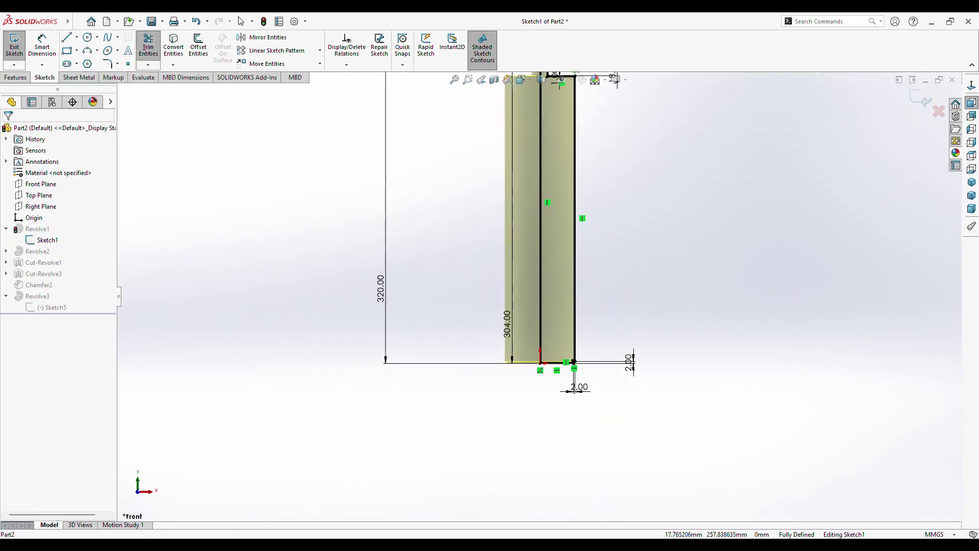
{"action": "scroll", "coordinate": [574, 388], "scroll_direction": "down", "scroll_amount": 2}
{"action": "scroll", "coordinate": [574, 388], "scroll_direction": "down", "scroll_amount": 2}
{"action": "scroll", "coordinate": [574, 368], "scroll_direction": "up", "scroll_amount": 1}
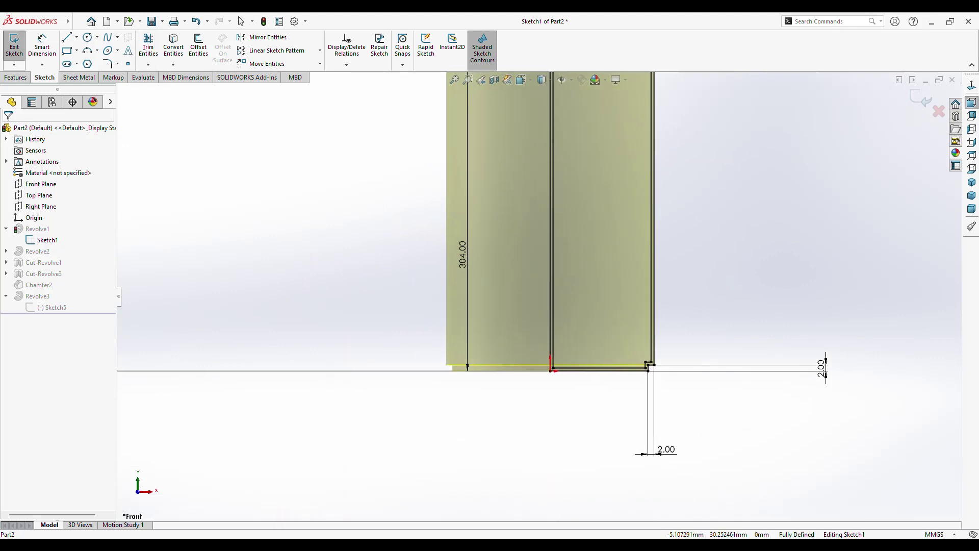
{"action": "scroll", "coordinate": [648, 367], "scroll_direction": "down", "scroll_amount": 5}
{"action": "scroll", "coordinate": [693, 357], "scroll_direction": "up", "scroll_amount": 1}
{"action": "scroll", "coordinate": [693, 357], "scroll_direction": "down", "scroll_amount": 2}
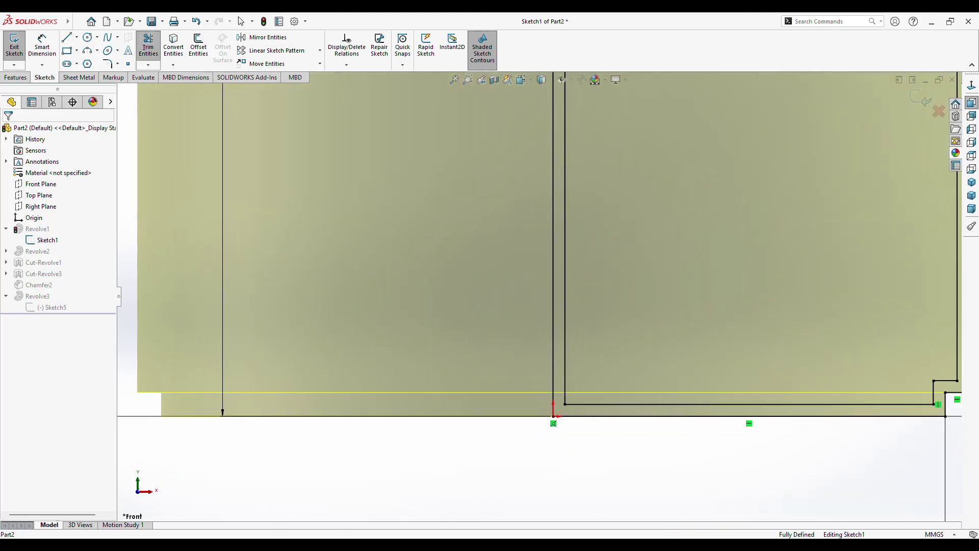
- Trim the extra vertical line over the centreline and exit the sketch to rebuild
{"action": "left_click", "coordinate": [148, 47]}
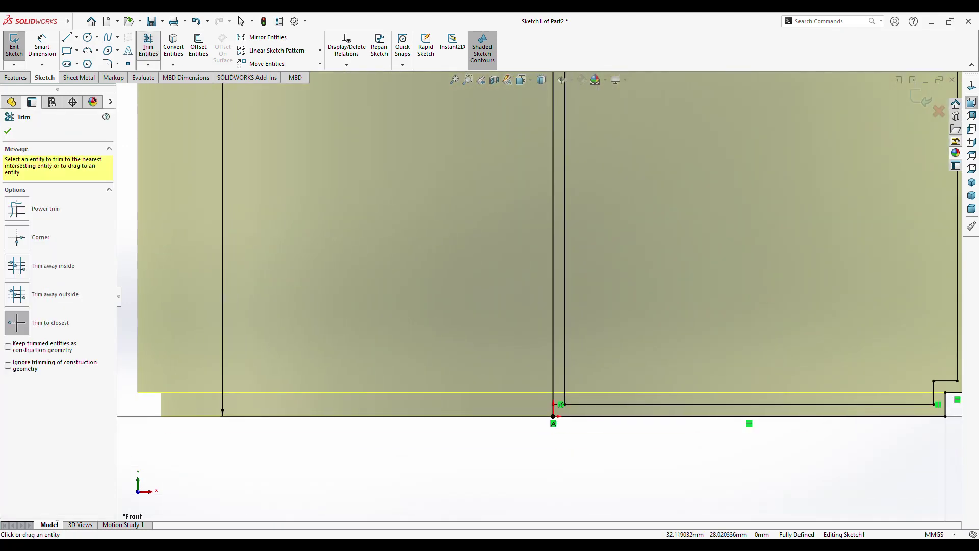
{"action": "left_click", "coordinate": [555, 405]}
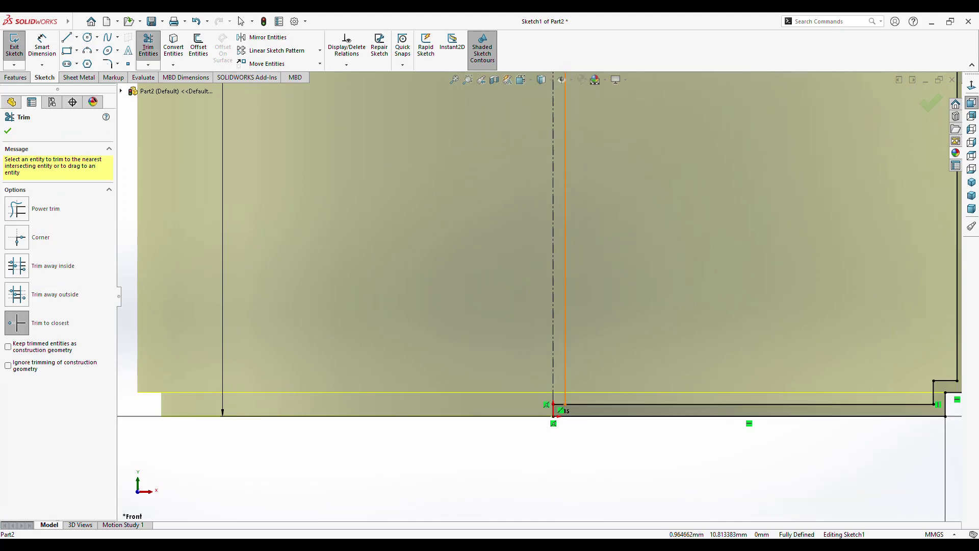
{"action": "middle_click_drag", "start_coordinate": [572, 231], "coordinate": [541, 298], "text": "ctrl"}
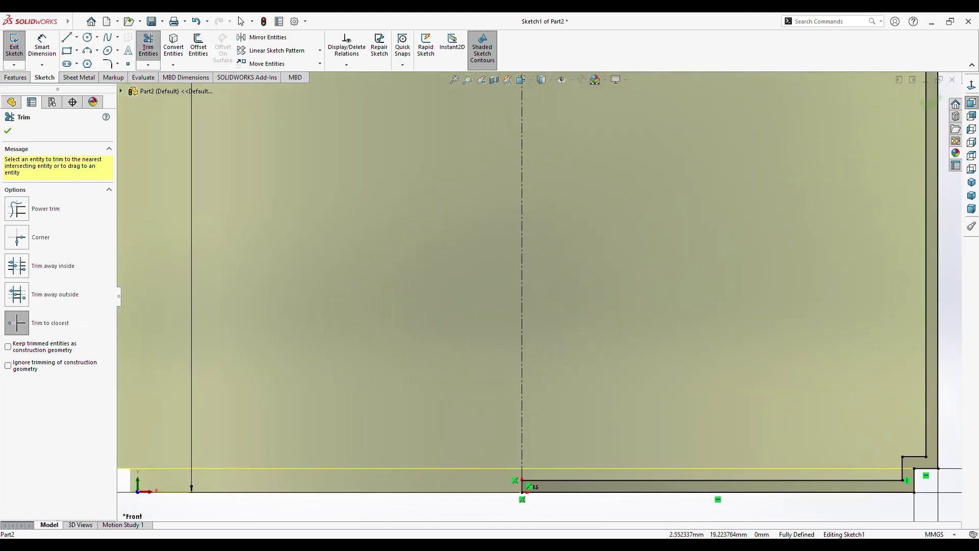
{"action": "scroll", "coordinate": [541, 298], "scroll_direction": "up", "scroll_amount": 5}
{"action": "key", "text": "f"}
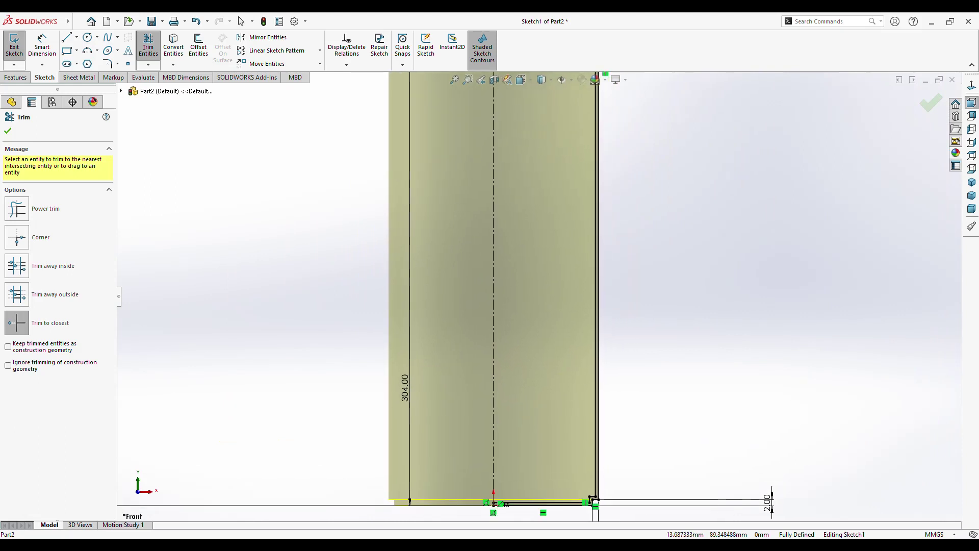
{"action": "key", "text": "f"}
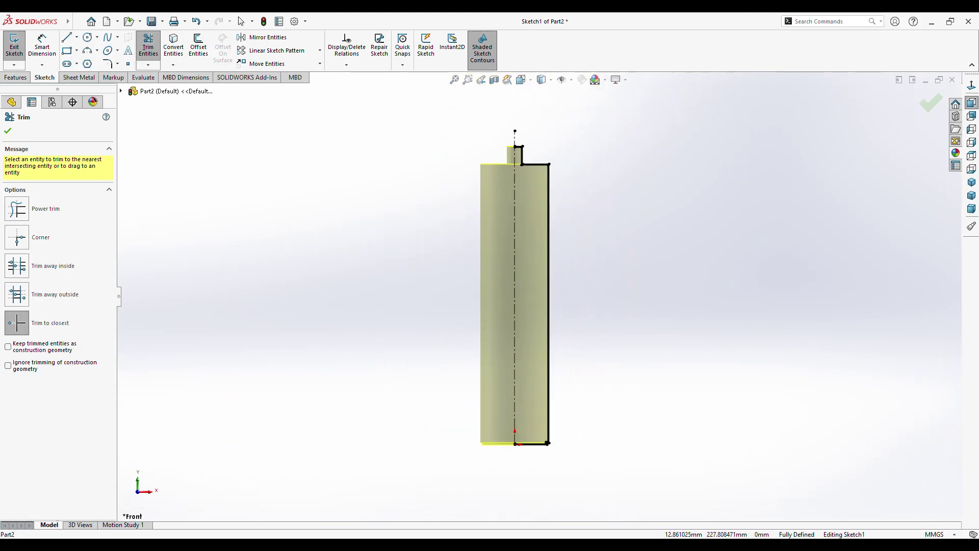
{"action": "key", "text": "Escape"}
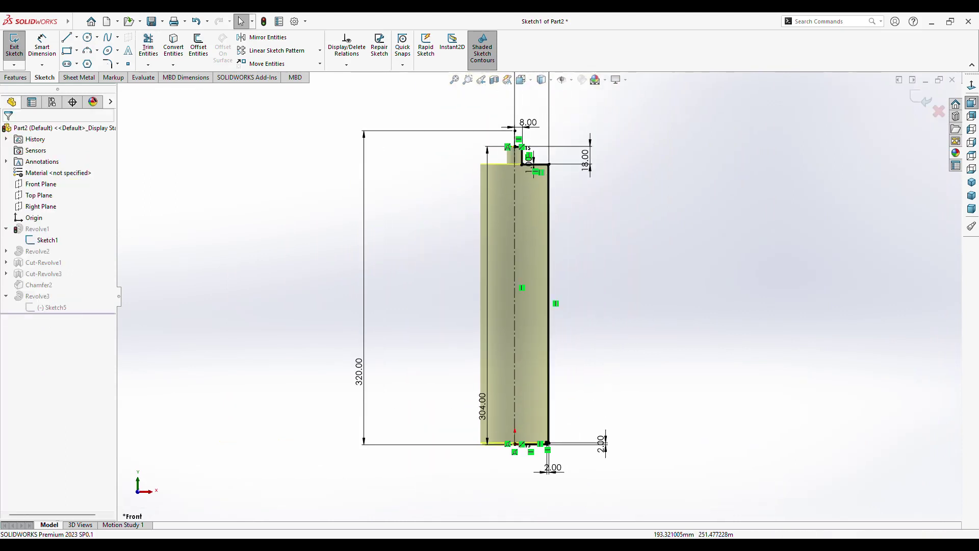
{"action": "key", "text": "ctrl+b"}
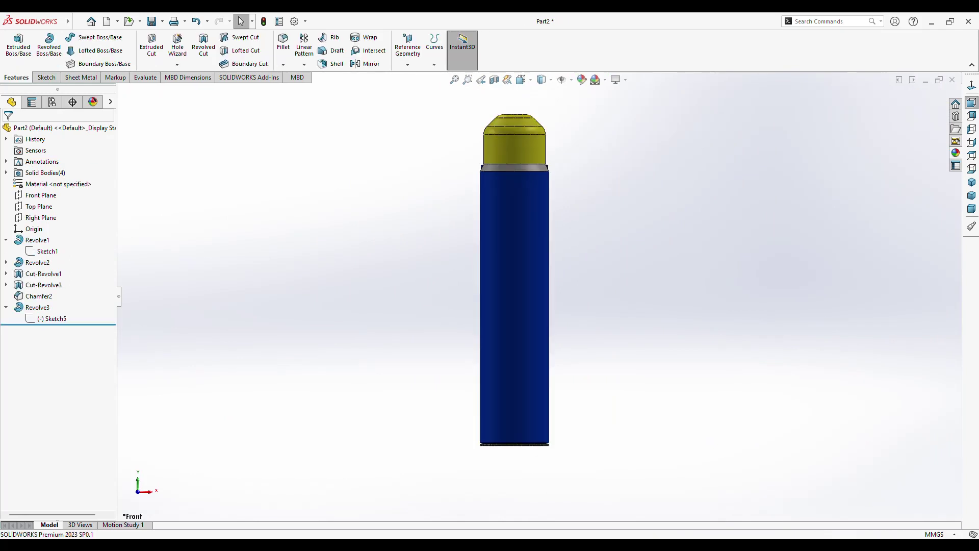
{"action": "mouse_move", "coordinate": [515, 280]}
{"action": "middle_mouse_down"}
{"action": "mouse_move", "coordinate": [561, 306]}
{"action": "mouse_move", "coordinate": [510, 265]}
{"action": "mouse_move", "coordinate": [505, 276]}
{"action": "middle_mouse_up"}
{"action": "left_click", "coordinate": [494, 79]}
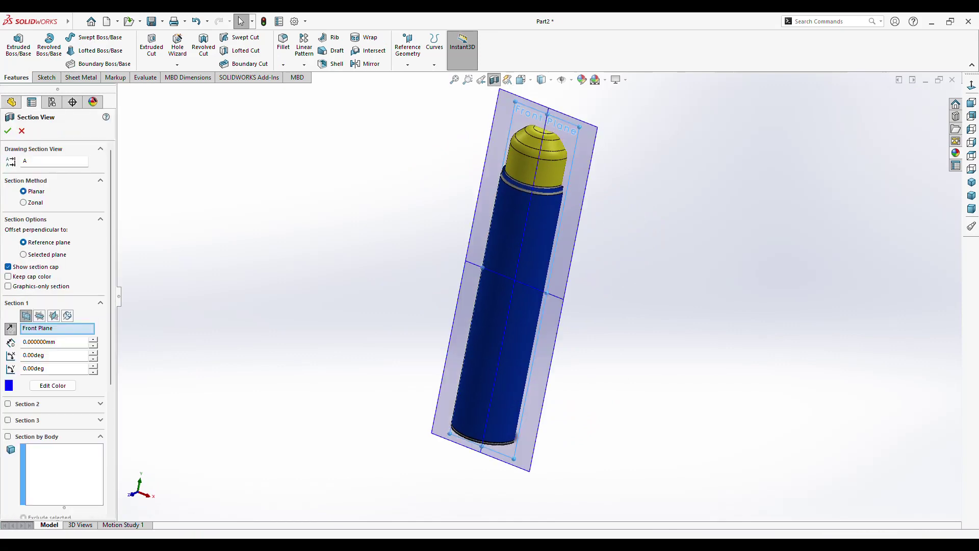
{"action": "key", "text": "Escape"}
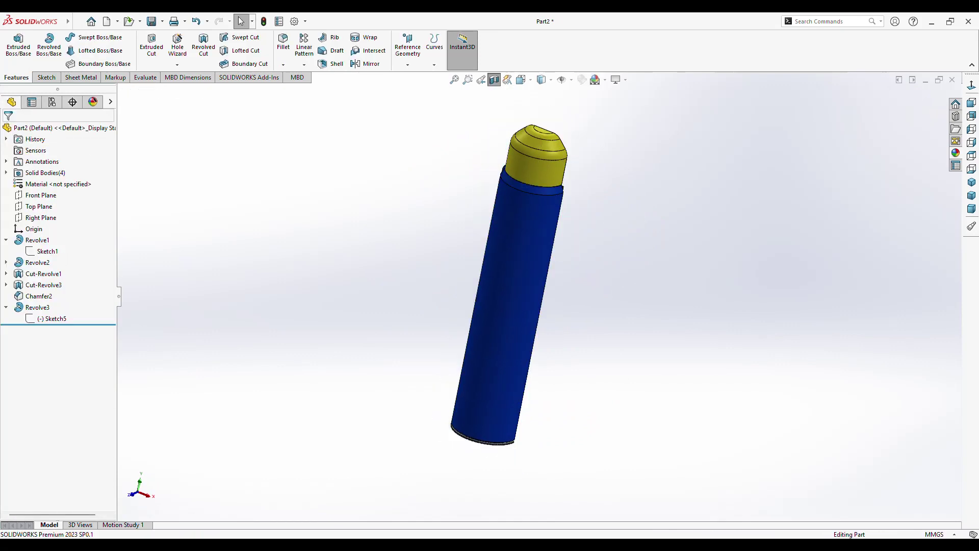
{"action": "mouse_move", "coordinate": [510, 281]}
{"action": "middle_mouse_down"}
{"action": "mouse_move", "coordinate": [447, 272]}
{"action": "mouse_move", "coordinate": [490, 271]}
{"action": "mouse_move", "coordinate": [485, 286]}
{"action": "mouse_move", "coordinate": [474, 286]}
{"action": "mouse_move", "coordinate": [490, 275]}
{"action": "mouse_move", "coordinate": [480, 261]}
{"action": "mouse_move", "coordinate": [492, 278]}
{"action": "middle_mouse_up"}
{"action": "scroll", "coordinate": [526, 296], "scroll_direction": "down", "scroll_amount": 4}
{"action": "scroll", "coordinate": [525, 245], "scroll_direction": "up", "scroll_amount": 3}
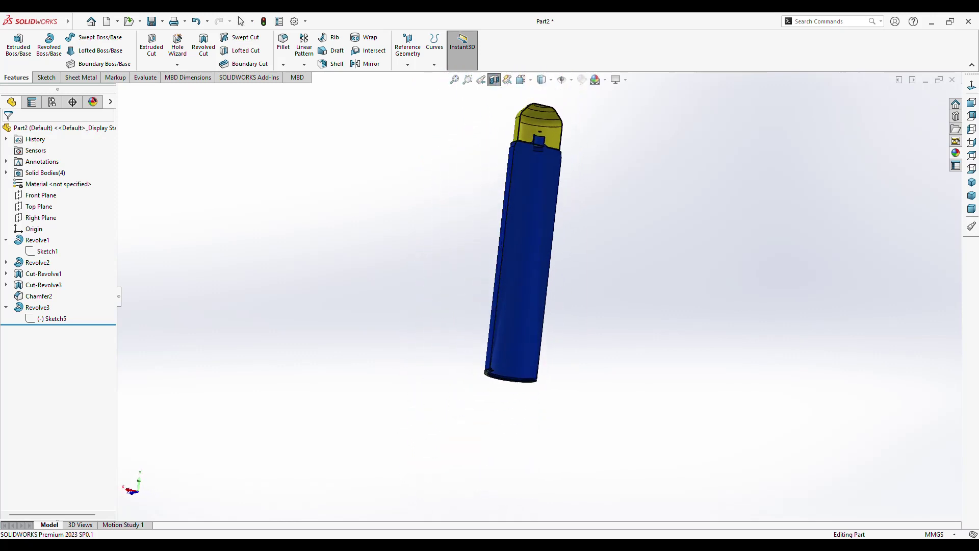
{"action": "mouse_move", "coordinate": [526, 245]}
{"action": "middle_mouse_down"}
{"action": "mouse_move", "coordinate": [510, 245]}
{"action": "mouse_move", "coordinate": [523, 247]}
{"action": "mouse_move", "coordinate": [515, 255]}
{"action": "mouse_move", "coordinate": [531, 278]}
{"action": "mouse_move", "coordinate": [533, 265]}
{"action": "mouse_move", "coordinate": [534, 286]}
{"action": "mouse_move", "coordinate": [540, 276]}
{"action": "middle_mouse_up"}
{"action": "scroll", "coordinate": [557, 127], "scroll_direction": "down", "scroll_amount": 3}
{"action": "left_click", "coordinate": [494, 80]}
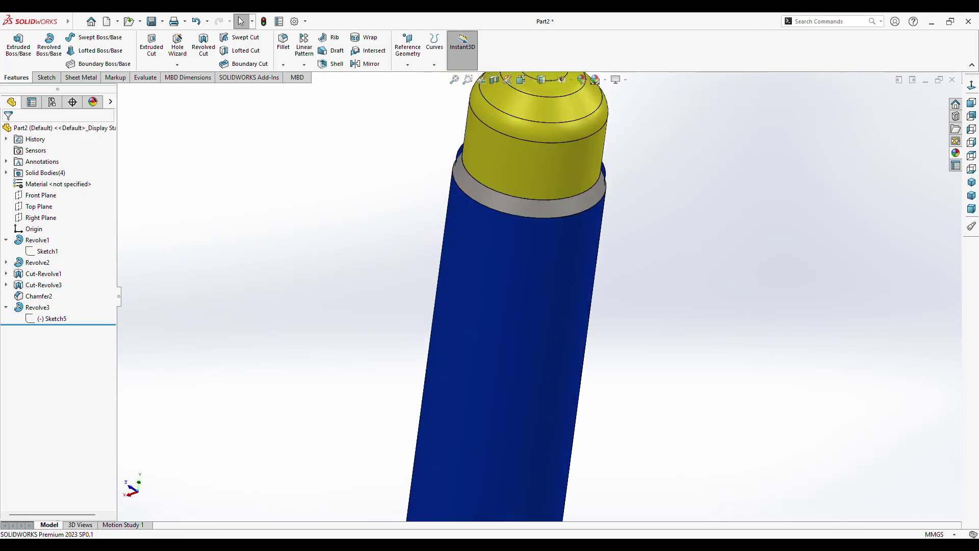
{"action": "left_click", "coordinate": [495, 80]}
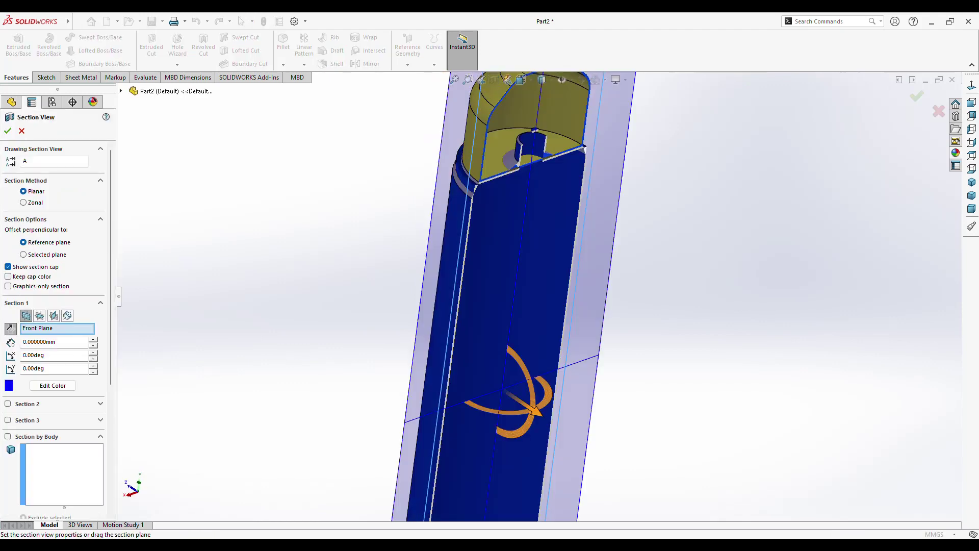
{"action": "mouse_move", "coordinate": [520, 370]}
{"action": "left_mouse_down"}
{"action": "mouse_move", "coordinate": [503, 389]}
{"action": "mouse_move", "coordinate": [490, 378]}
{"action": "left_mouse_up"}
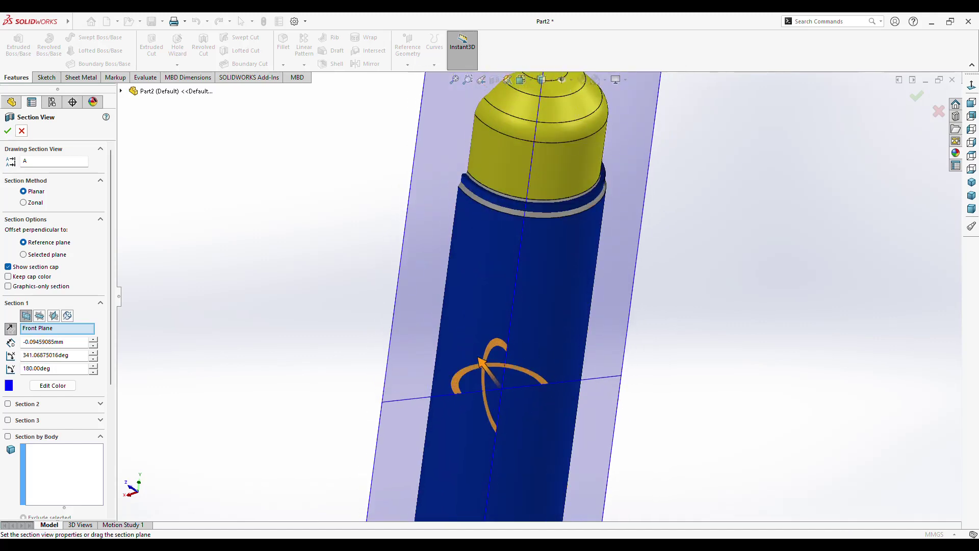
{"action": "key", "text": "Escape"}
{"action": "key", "text": "f"}
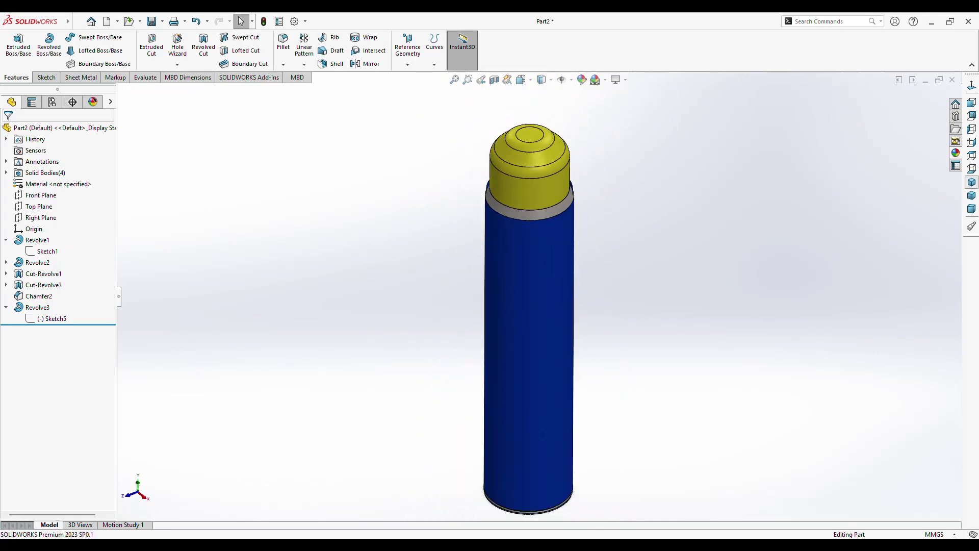
- From the front view, add a decal from the product-label image with a selective colour mask
{"action": "key", "text": "Right"}
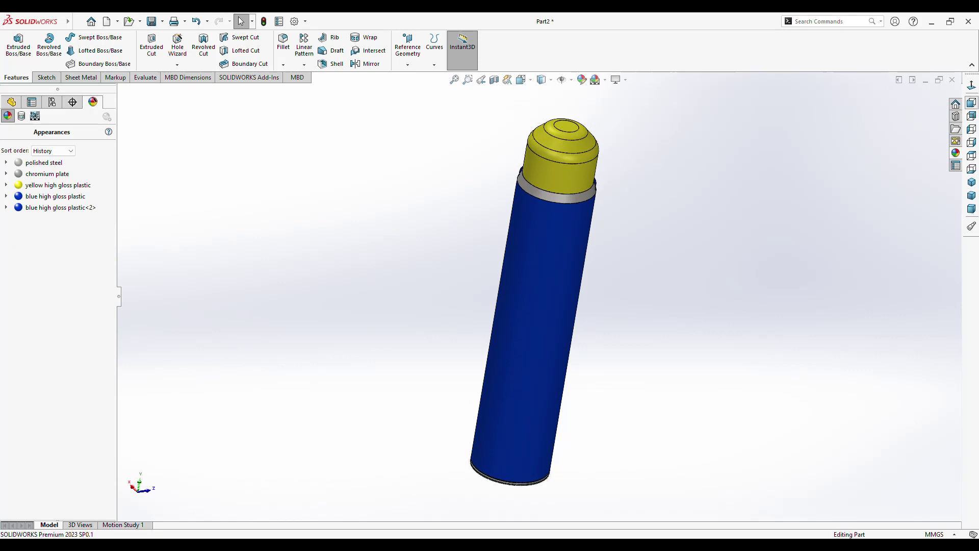
{"action": "key", "text": "ctrl+1"}
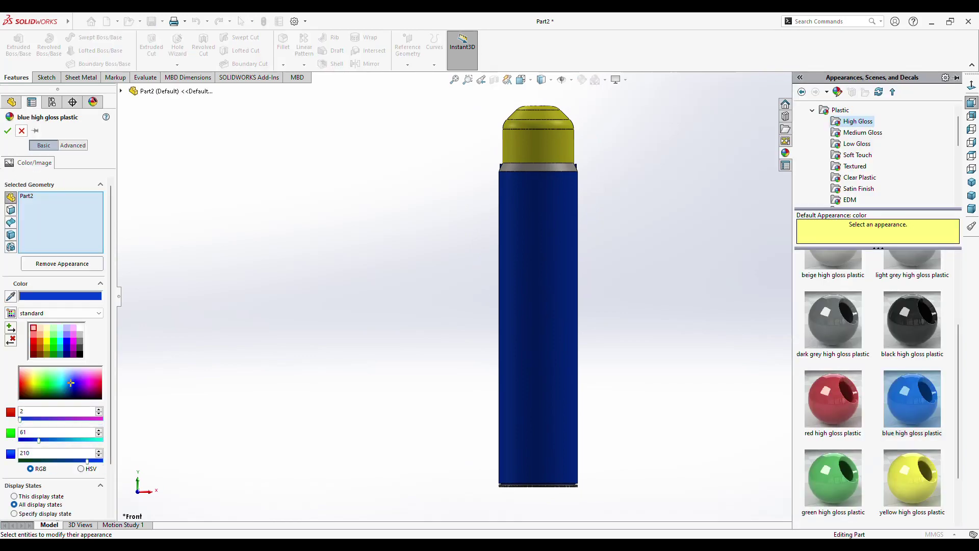
{"action": "left_click", "coordinate": [21, 116]}
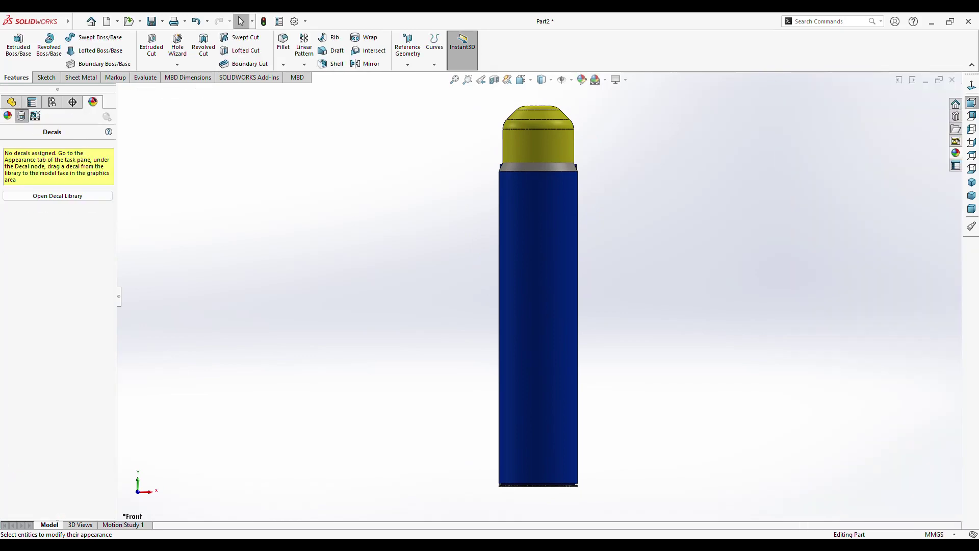
{"action": "left_click", "coordinate": [57, 196]}
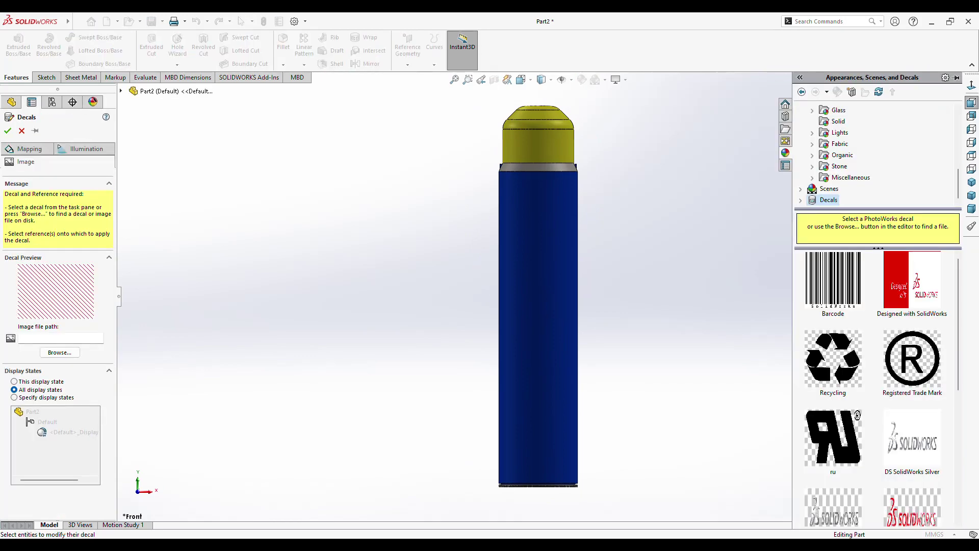
{"action": "left_click", "coordinate": [60, 352]}
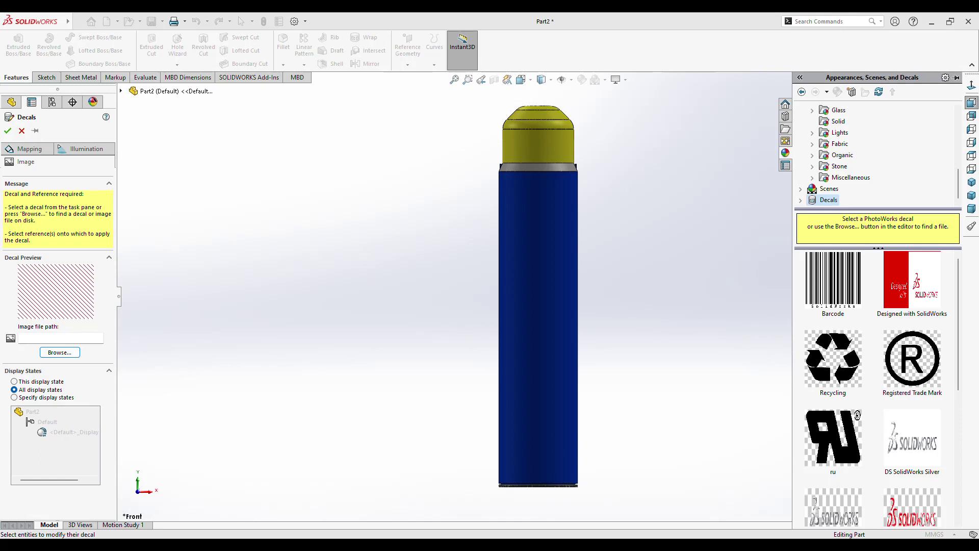
{"action": "key", "text": "Return"}
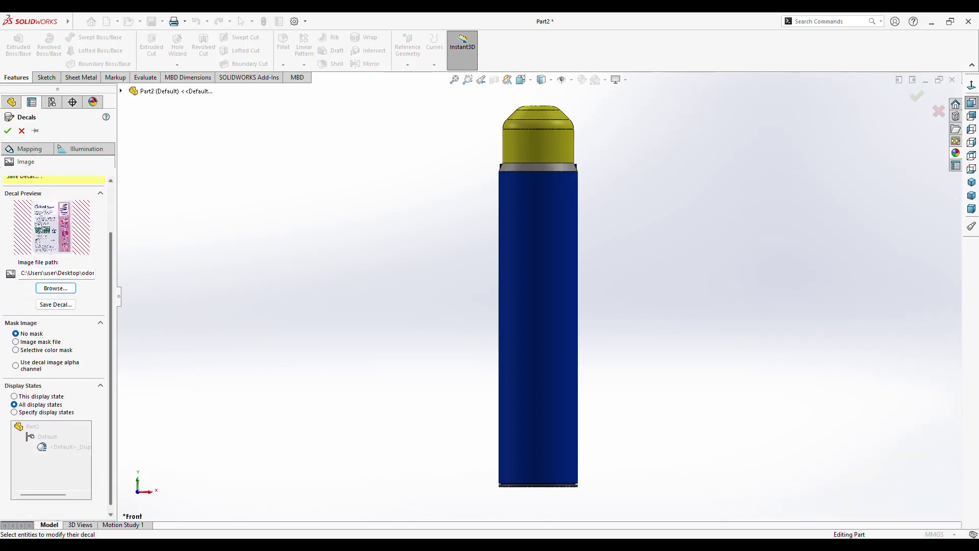
{"action": "left_click", "coordinate": [15, 348]}
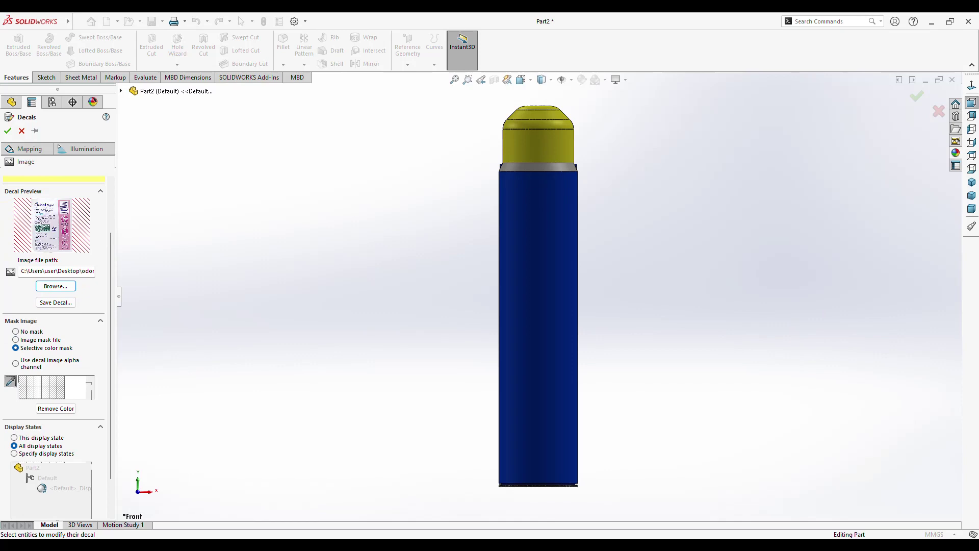
{"action": "left_click", "coordinate": [29, 148]}
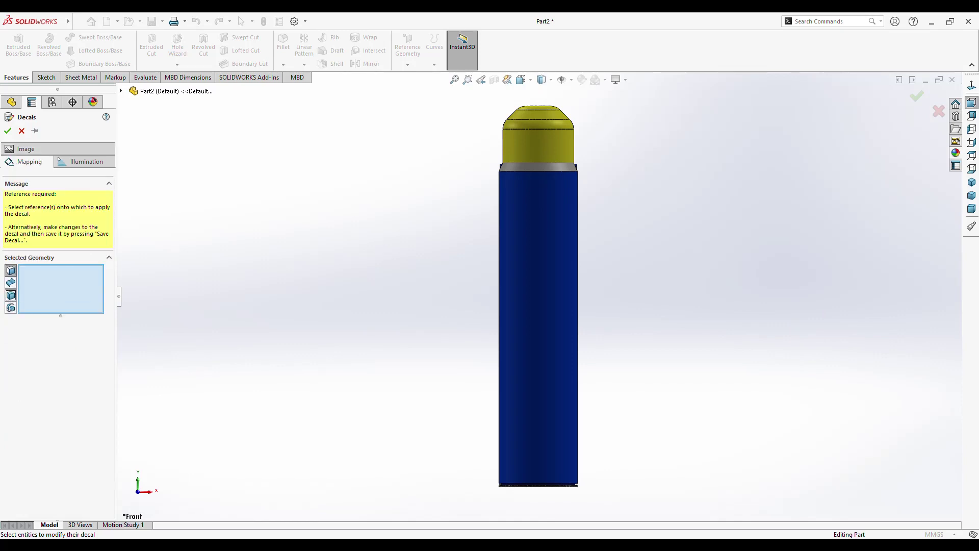
- Apply the decal to the tube's cylindrical face and try the ZX, YZ and current-view axis directions
{"action": "left_click", "coordinate": [532, 259]}
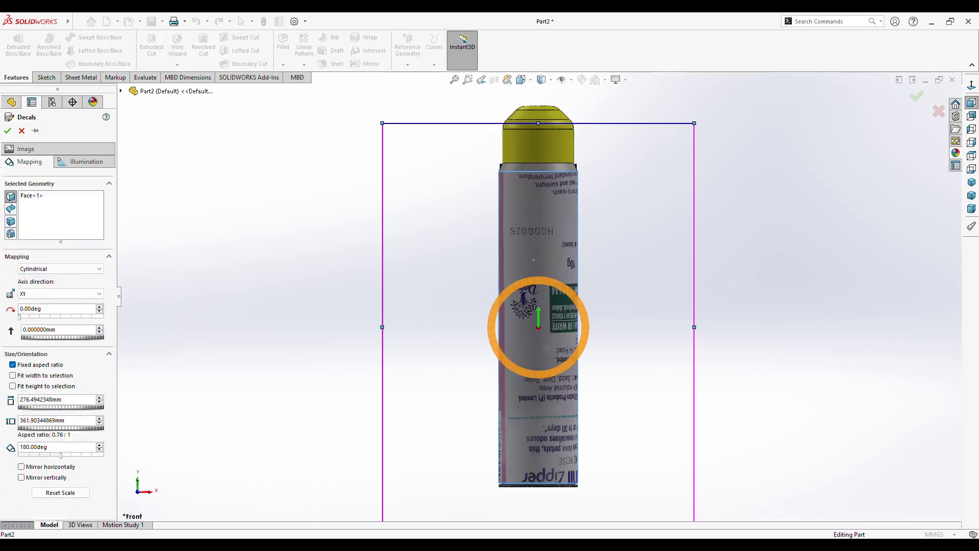
{"action": "mouse_move", "coordinate": [538, 326]}
{"action": "middle_mouse_down"}
{"action": "mouse_move", "coordinate": [567, 326]}
{"action": "mouse_move", "coordinate": [501, 327]}
{"action": "middle_mouse_up"}
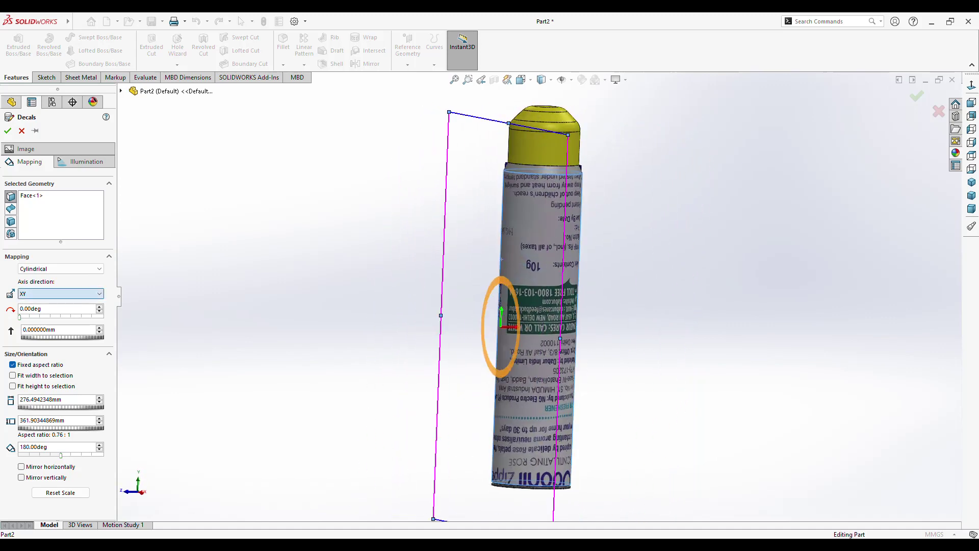
{"action": "key", "text": "Down"}
{"action": "key", "text": "Down"}
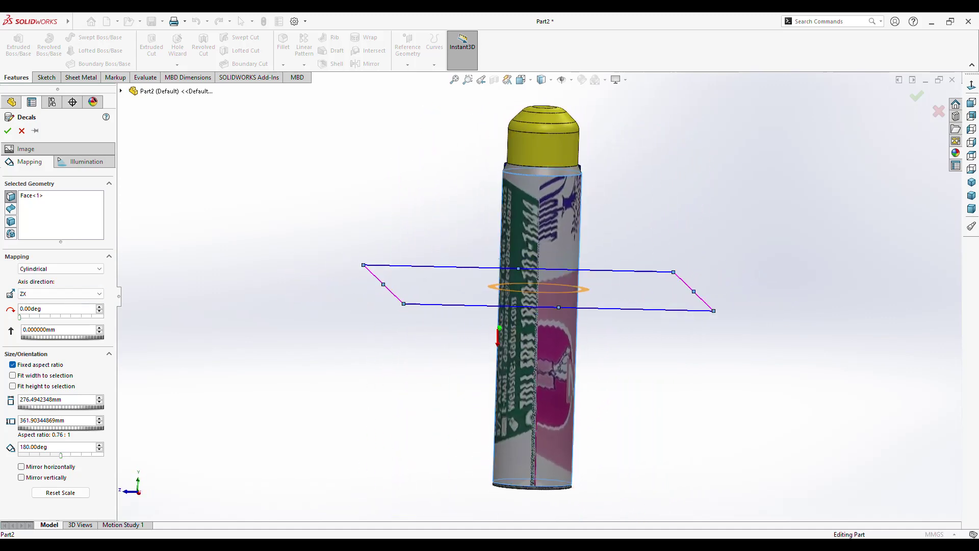
{"action": "key", "text": "Down"}
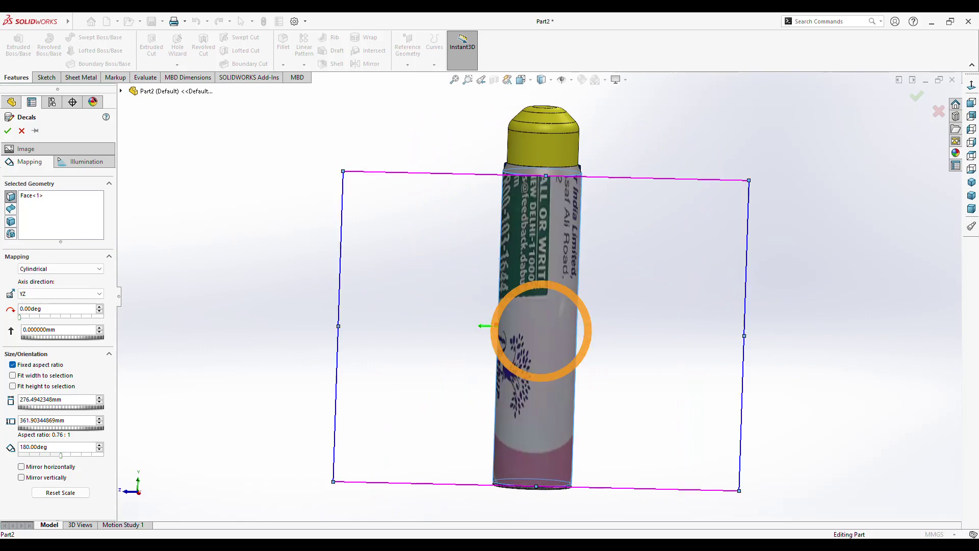
{"action": "mouse_move", "coordinate": [541, 331]}
{"action": "middle_mouse_down"}
{"action": "mouse_move", "coordinate": [558, 328]}
{"action": "mouse_move", "coordinate": [508, 333]}
{"action": "mouse_move", "coordinate": [524, 322]}
{"action": "mouse_move", "coordinate": [580, 328]}
{"action": "mouse_move", "coordinate": [502, 323]}
{"action": "mouse_move", "coordinate": [520, 332]}
{"action": "mouse_move", "coordinate": [572, 328]}
{"action": "mouse_move", "coordinate": [558, 339]}
{"action": "mouse_move", "coordinate": [572, 328]}
{"action": "mouse_move", "coordinate": [568, 350]}
{"action": "mouse_move", "coordinate": [564, 317]}
{"action": "middle_mouse_up"}
{"action": "key", "text": "Down"}
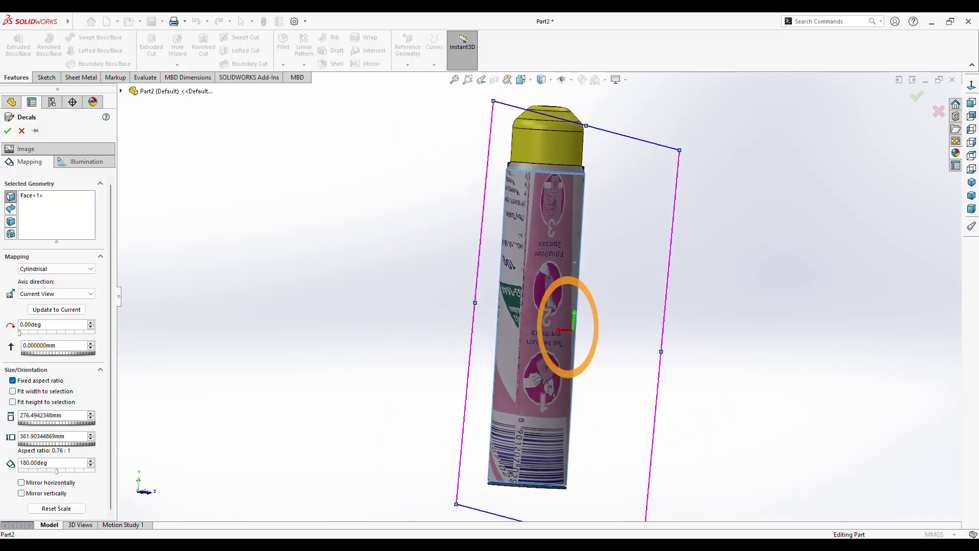
- Switch the decal mapping from Projection to Label so it wraps around the tube
{"action": "key", "text": "Down"}
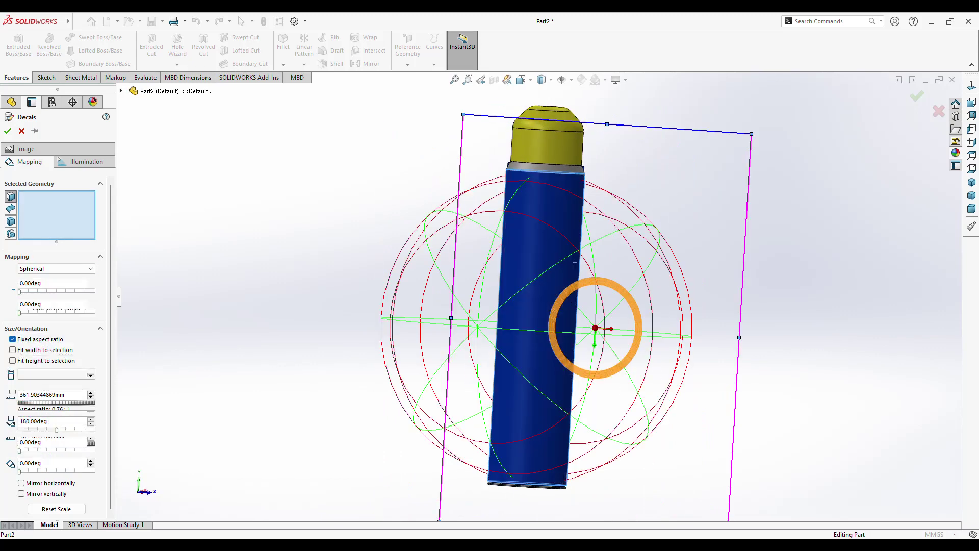
{"action": "key", "text": "Up"}
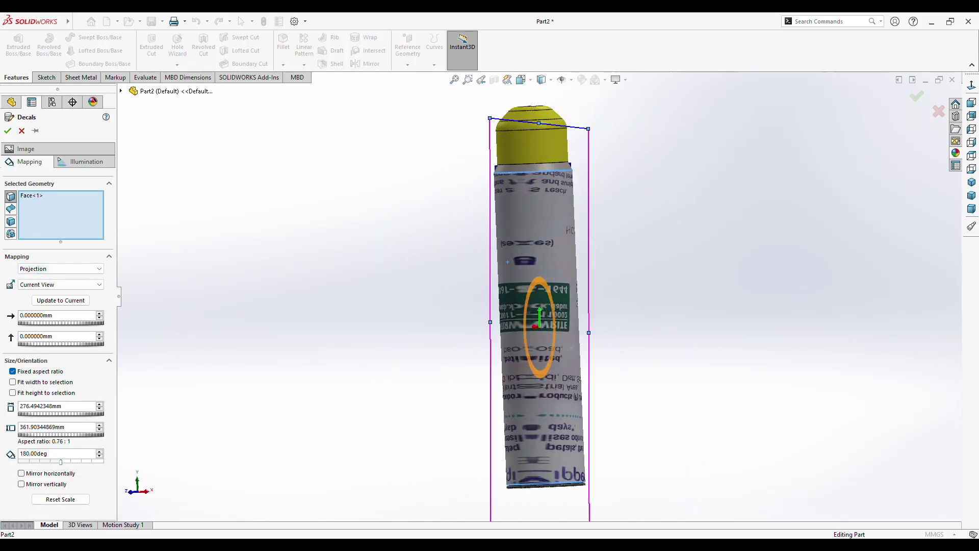
{"action": "middle_click_drag", "start_coordinate": [663, 306], "coordinate": [704, 301]}
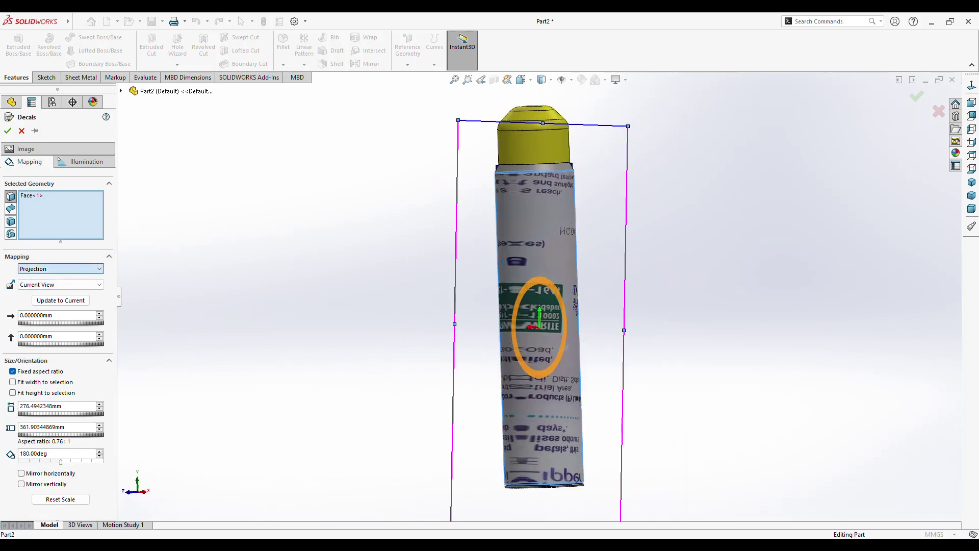
{"action": "key", "text": "Up"}
{"action": "key", "text": "Up"}
{"action": "key", "text": "Up"}
{"action": "mouse_move", "coordinate": [516, 327]}
{"action": "middle_mouse_down"}
{"action": "mouse_move", "coordinate": [567, 326]}
{"action": "mouse_move", "coordinate": [535, 326]}
{"action": "middle_mouse_up"}
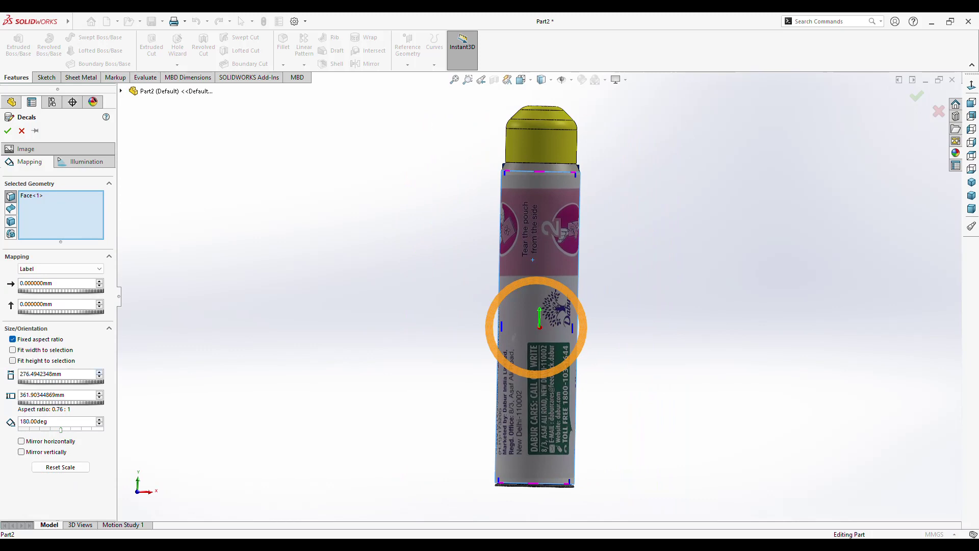
- Reposition the label decal on the tube and set its height to 293.11 mm
{"action": "mouse_move", "coordinate": [535, 327]}
{"action": "left_mouse_down"}
{"action": "mouse_move", "coordinate": [536, 304]}
{"action": "mouse_move", "coordinate": [536, 339]}
{"action": "mouse_move", "coordinate": [536, 327]}
{"action": "left_mouse_up"}
{"action": "left_click_drag", "start_coordinate": [570, 481], "coordinate": [572, 485]}
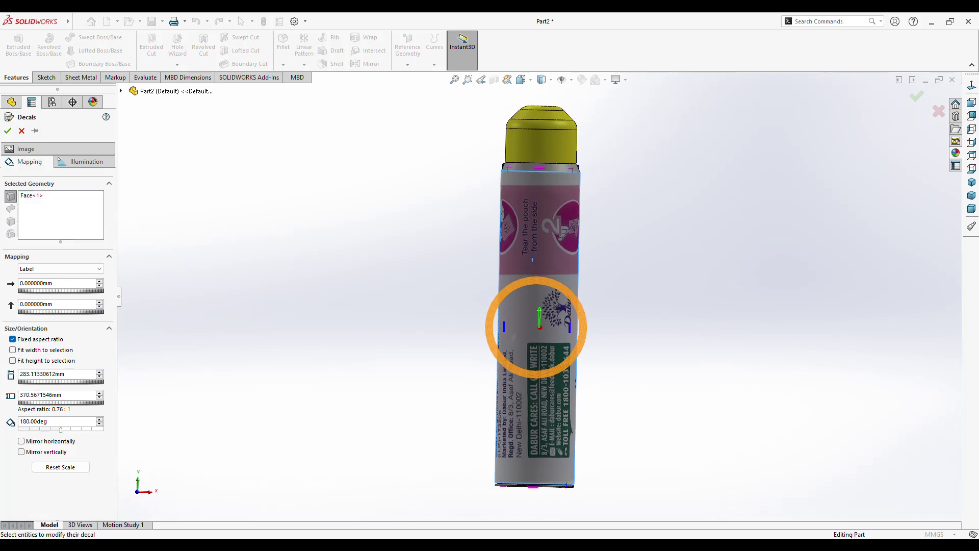
{"action": "left_click", "coordinate": [536, 327]}
{"action": "middle_click_drag", "start_coordinate": [536, 327], "coordinate": [567, 328]}
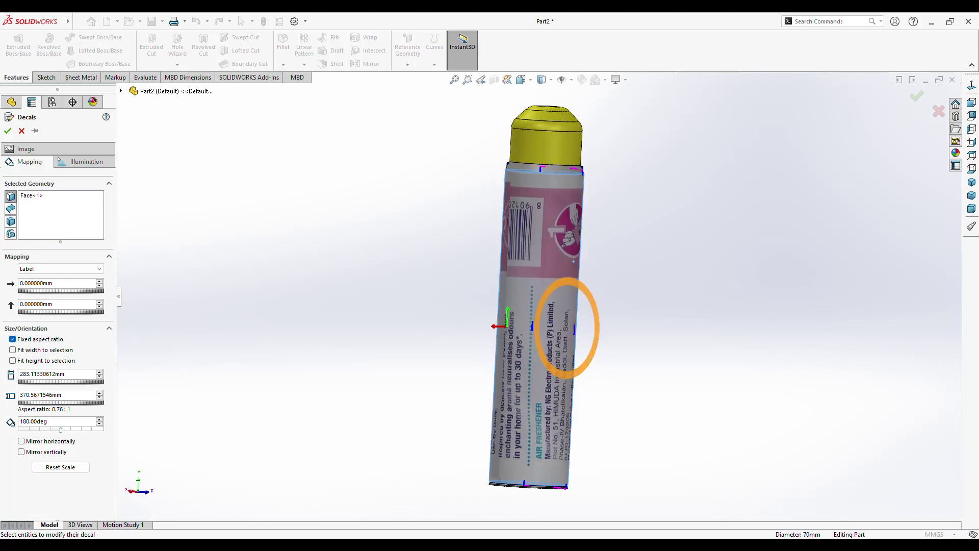
{"action": "left_click_drag", "start_coordinate": [567, 328], "coordinate": [567, 329]}
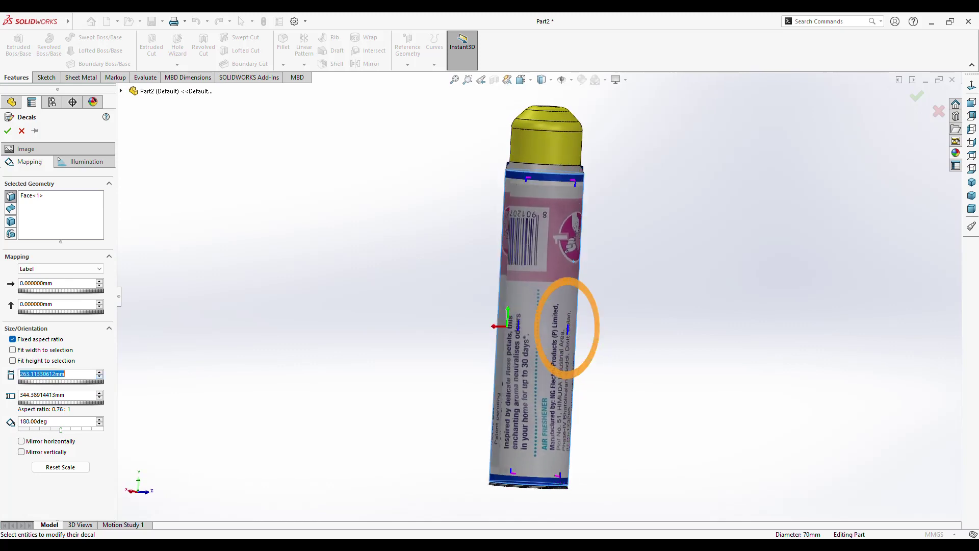
{"action": "key", "text": "Up"}
{"action": "key", "text": "Up"}
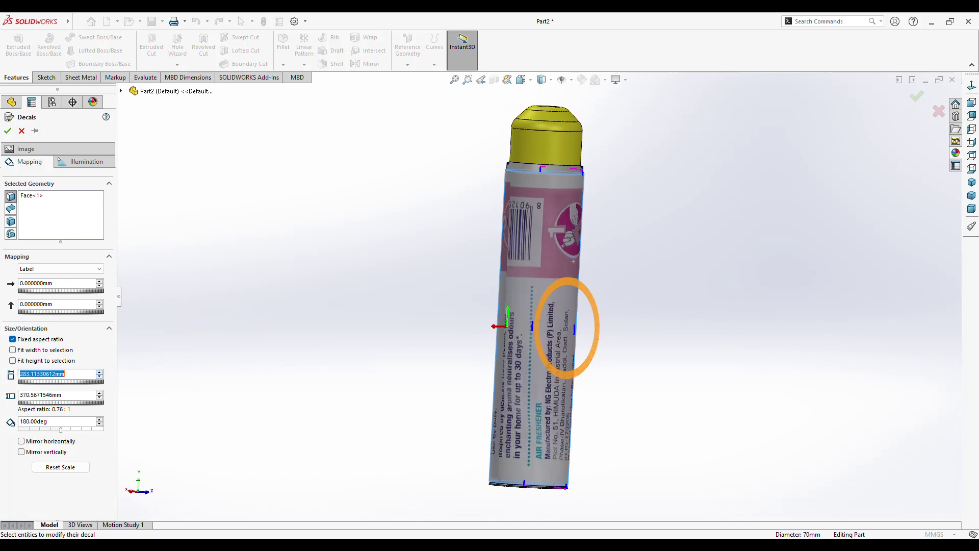
{"action": "key", "text": "Up"}
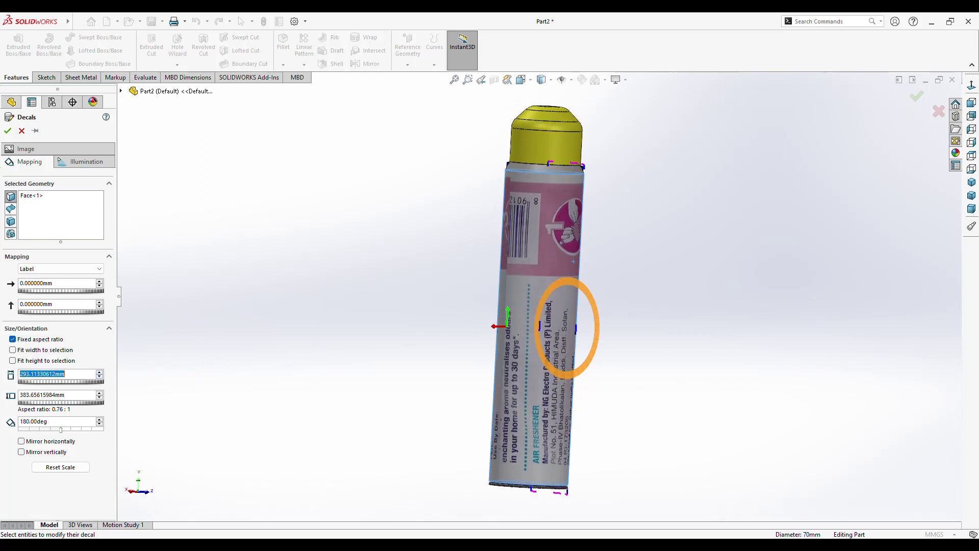
{"action": "middle_click_drag", "start_coordinate": [567, 328], "coordinate": [503, 329]}
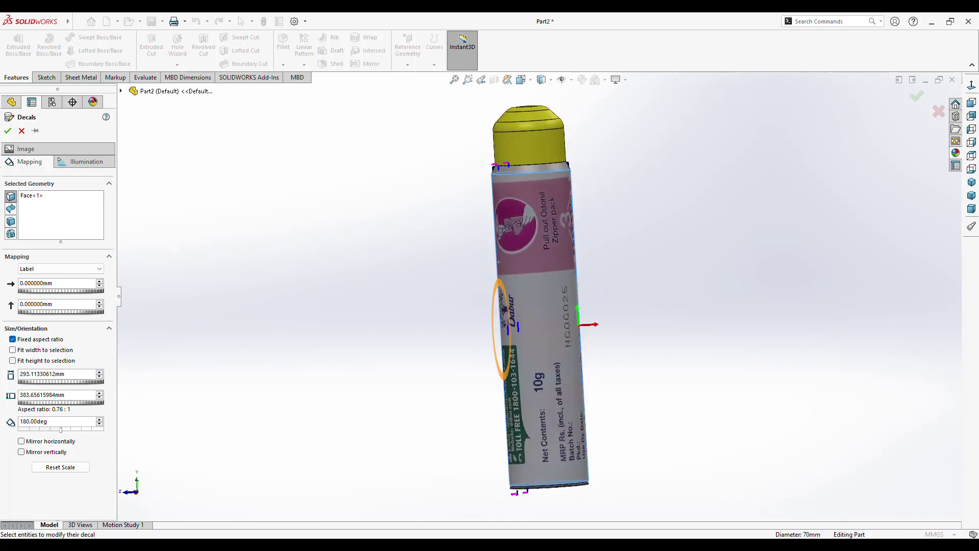
- Set decal rotation to 0°, check front, back, left and right views, and confirm the decal
{"action": "left_click_drag", "start_coordinate": [60, 429], "coordinate": [19, 429]}
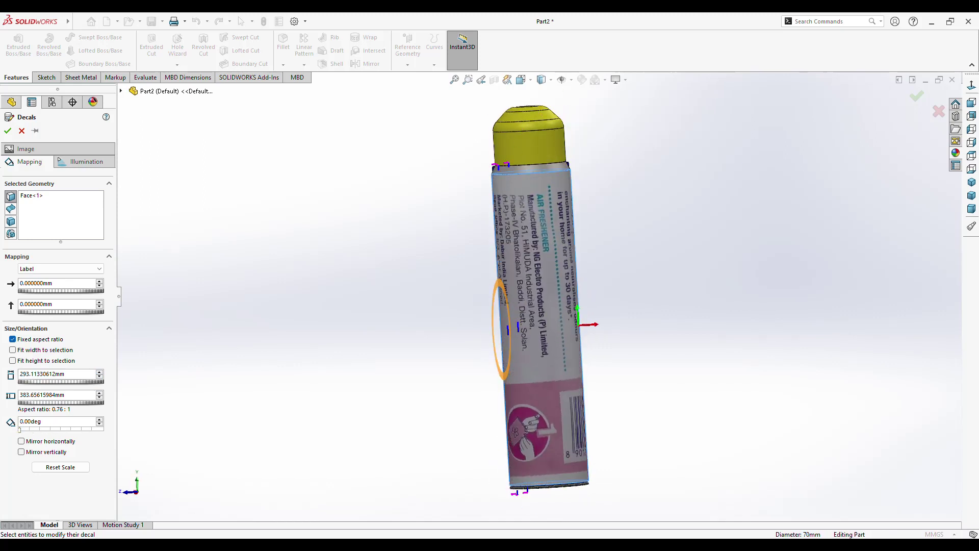
{"action": "mouse_move", "coordinate": [502, 329]}
{"action": "middle_mouse_down"}
{"action": "mouse_move", "coordinate": [555, 316]}
{"action": "mouse_move", "coordinate": [488, 328]}
{"action": "mouse_move", "coordinate": [570, 331]}
{"action": "mouse_move", "coordinate": [525, 332]}
{"action": "middle_mouse_up"}
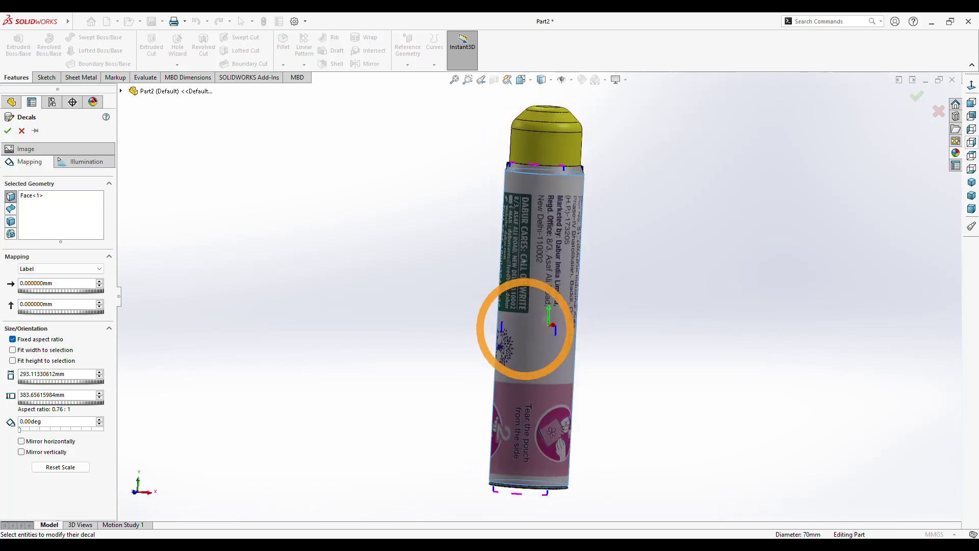
{"action": "key", "text": "ctrl+1"}
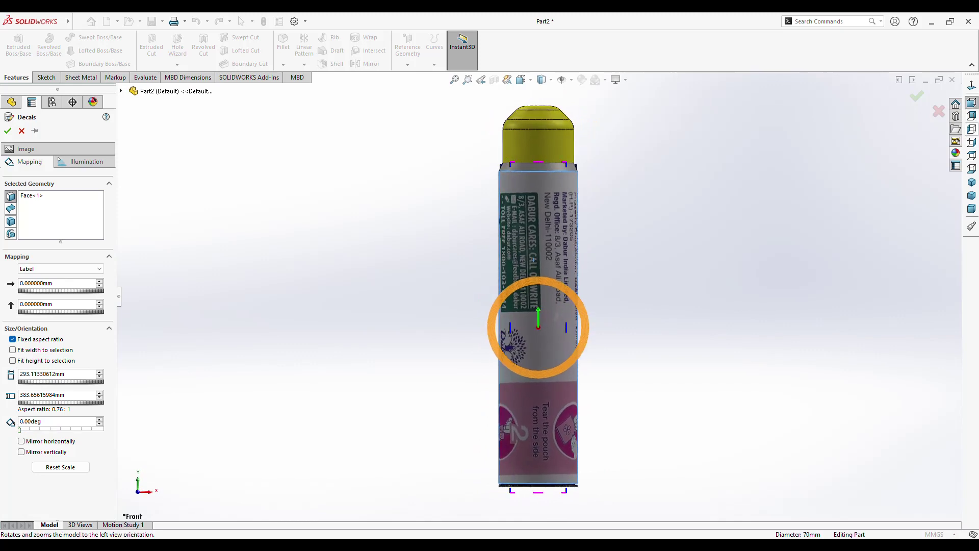
{"action": "left_click", "coordinate": [972, 116]}
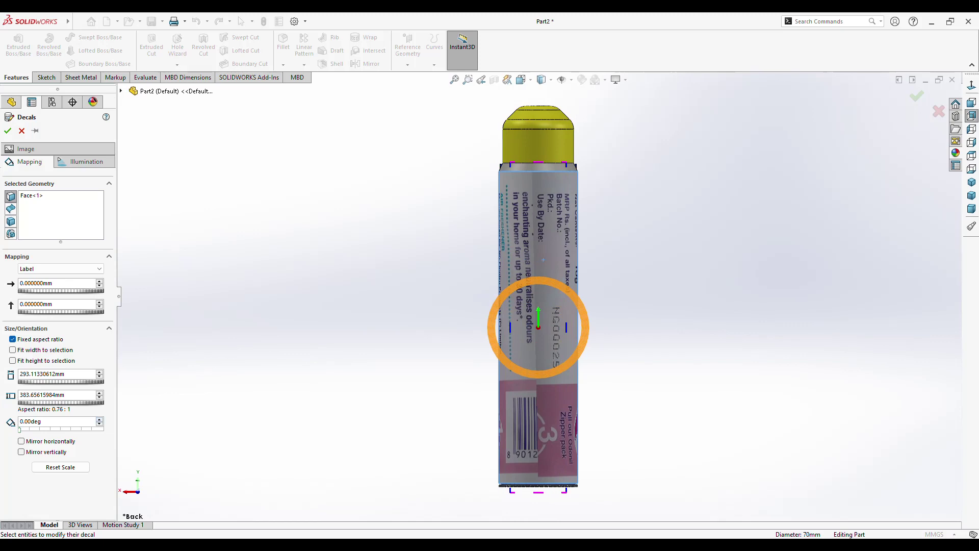
{"action": "left_click", "coordinate": [99, 419]}
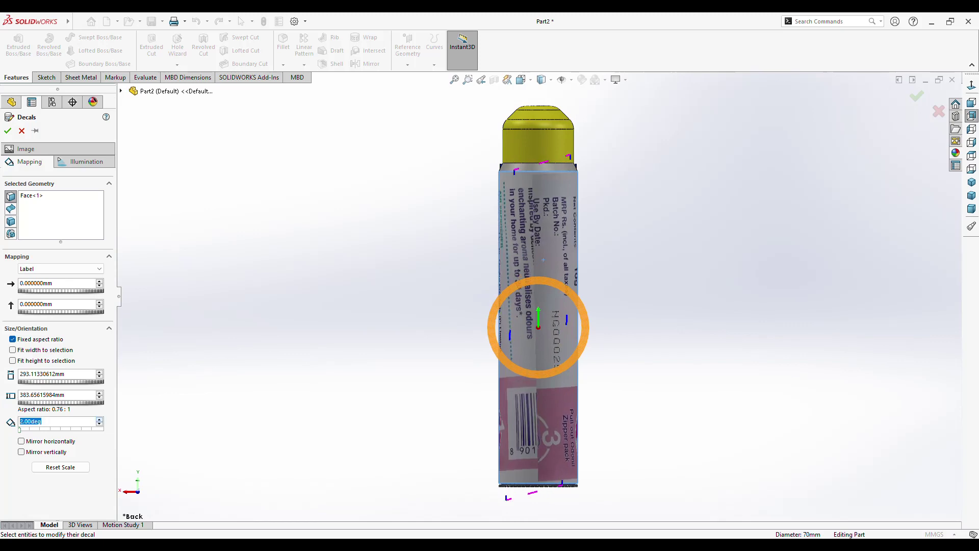
{"action": "left_click", "coordinate": [99, 419]}
{"action": "key", "text": "Down"}
{"action": "key", "text": "Down"}
{"action": "key", "text": "Down"}
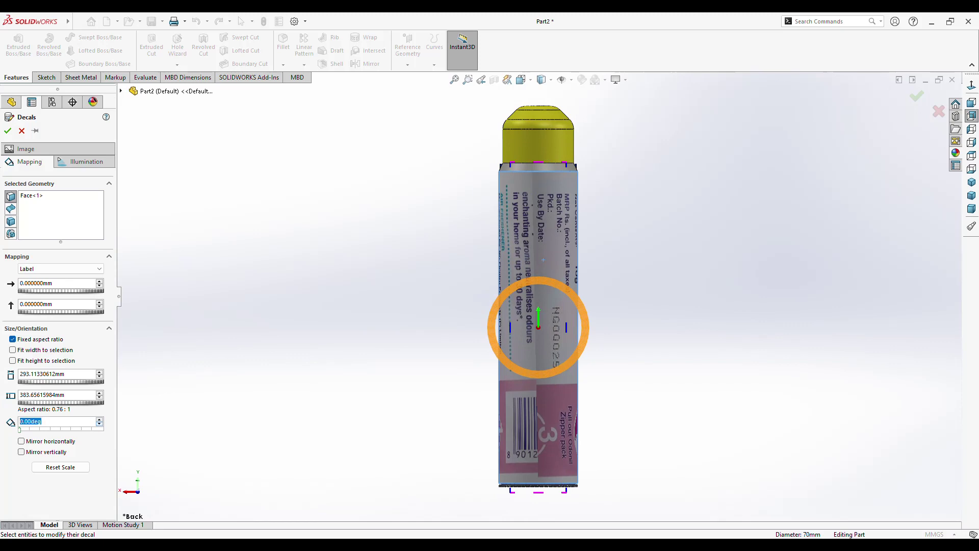
{"action": "left_click", "coordinate": [972, 129]}
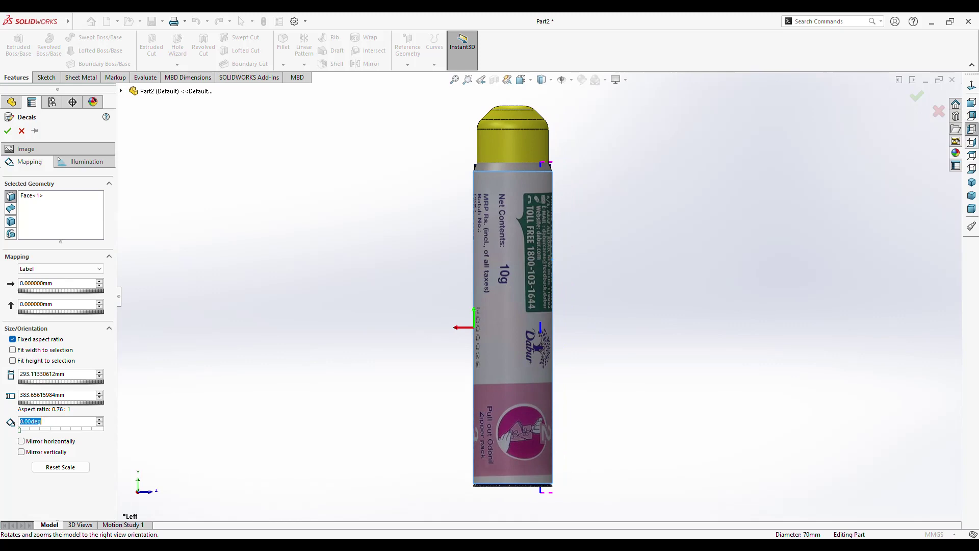
{"action": "left_click", "coordinate": [971, 142]}
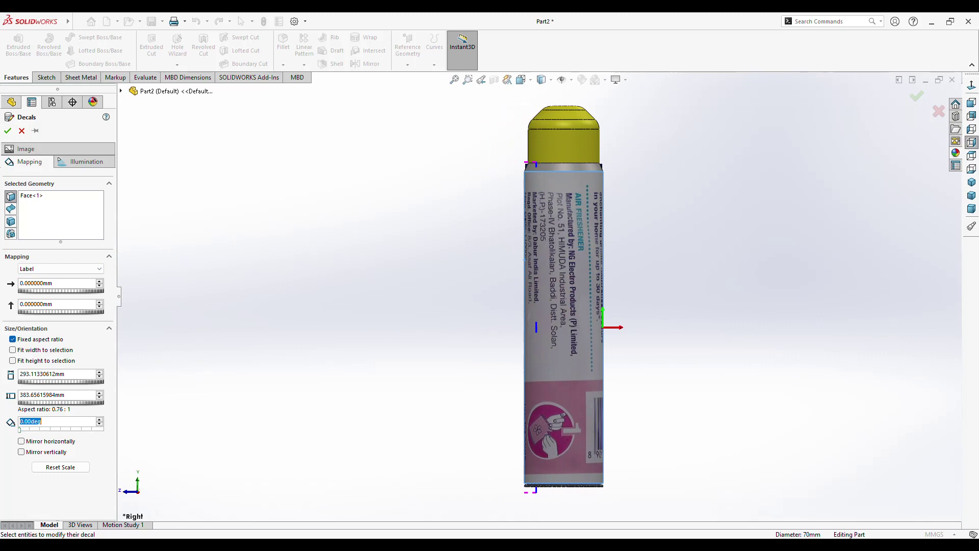
{"action": "left_click", "coordinate": [8, 131]}
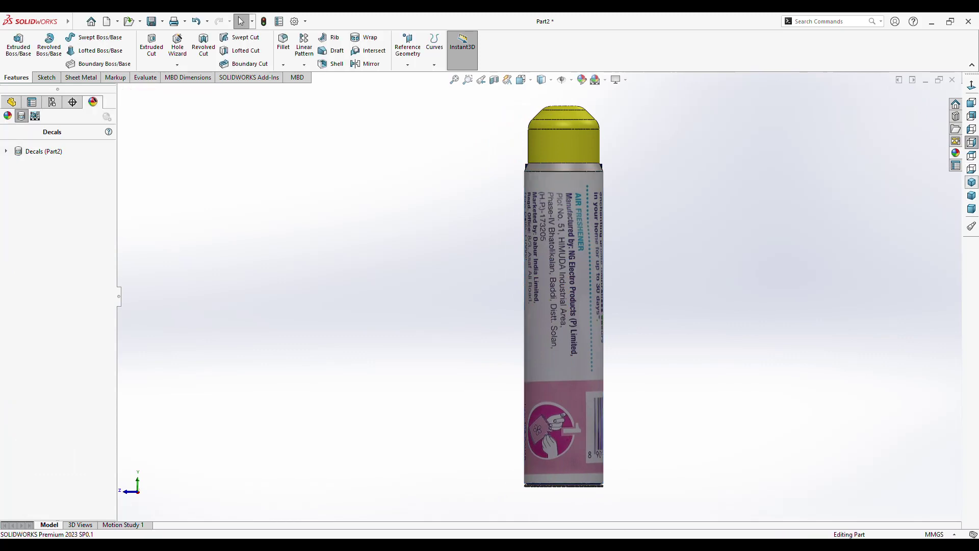
- Expand Decals in the DisplayManager and reopen the odonil logo decal for editing
{"action": "left_click", "coordinate": [972, 182]}
{"action": "mouse_move", "coordinate": [539, 301]}
{"action": "middle_mouse_down"}
{"action": "mouse_move", "coordinate": [545, 306]}
{"action": "mouse_move", "coordinate": [365, 293]}
{"action": "middle_mouse_up"}
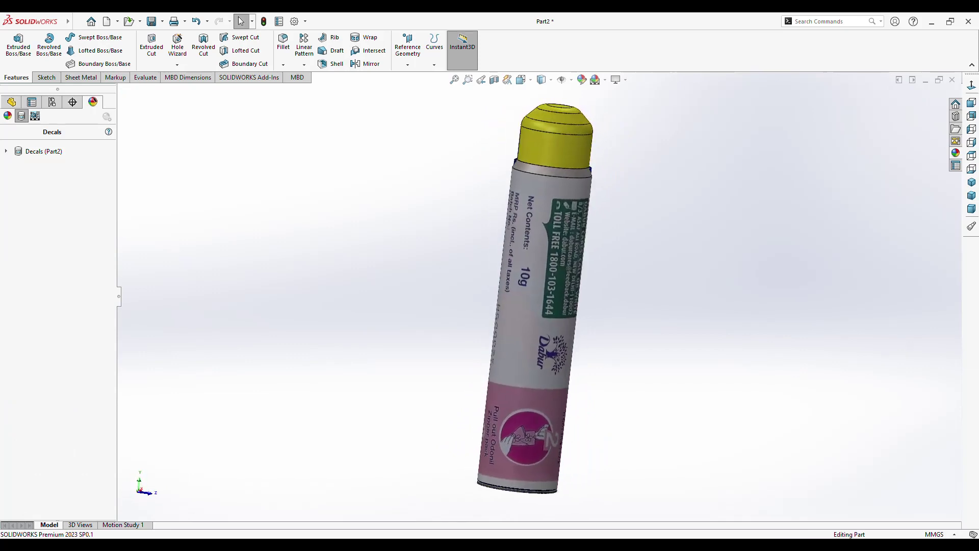
{"action": "double_click", "coordinate": [43, 151]}
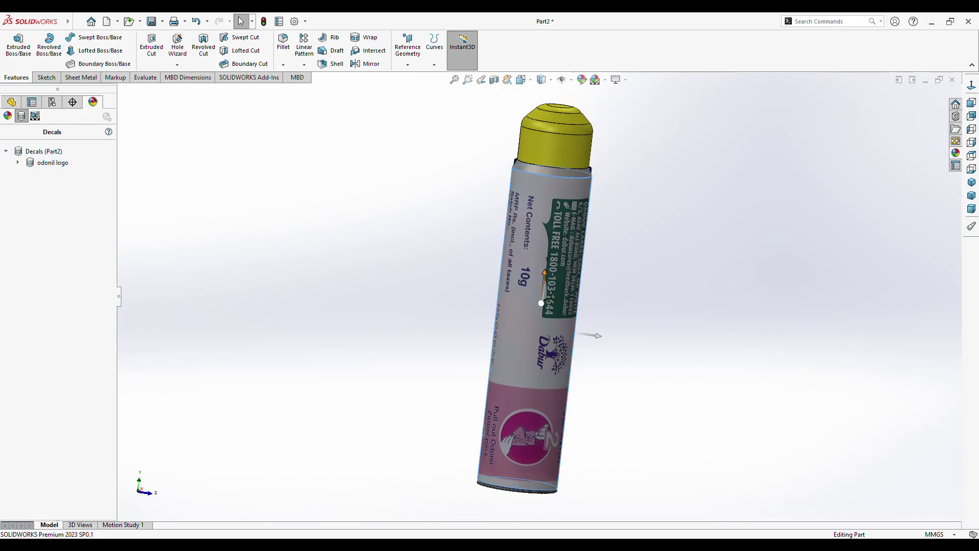
{"action": "double_click", "coordinate": [53, 162]}
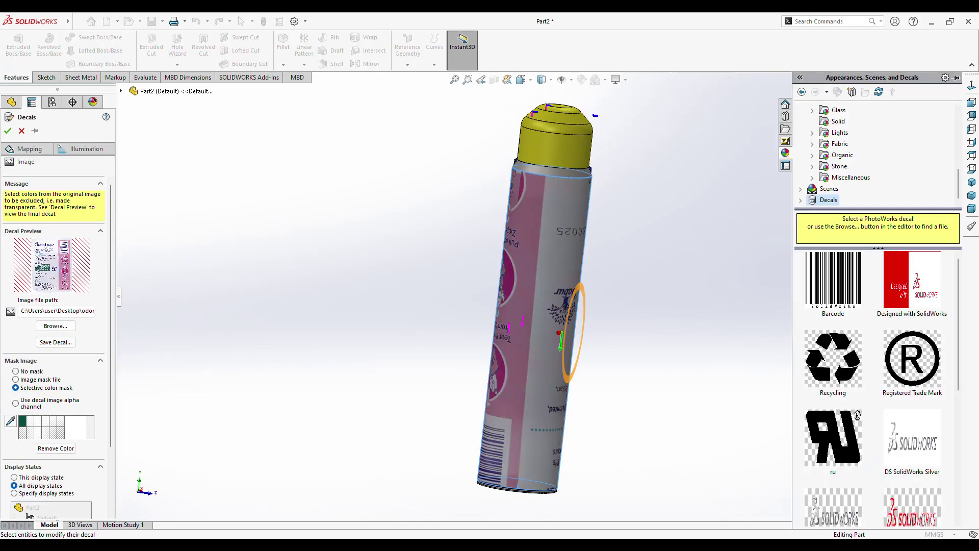
- Change the odonil logo decal's mapping to Cylindrical and inspect the wrap
{"action": "left_click", "coordinate": [971, 183]}
{"action": "middle_click_drag", "start_coordinate": [530, 339], "coordinate": [588, 323]}
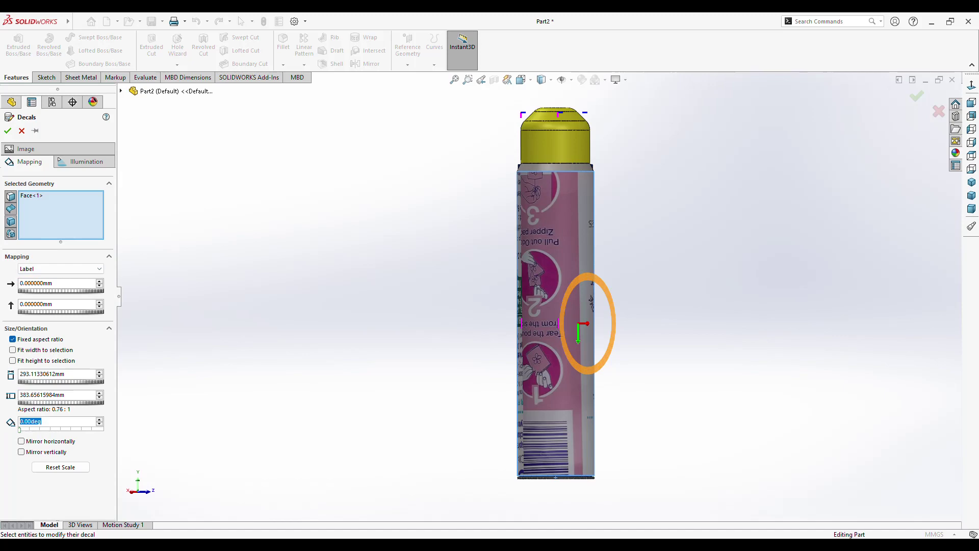
{"action": "key", "text": "Down"}
{"action": "mouse_move", "coordinate": [586, 324]}
{"action": "middle_mouse_down"}
{"action": "mouse_move", "coordinate": [536, 317]}
{"action": "mouse_move", "coordinate": [595, 311]}
{"action": "mouse_move", "coordinate": [522, 322]}
{"action": "middle_mouse_up"}
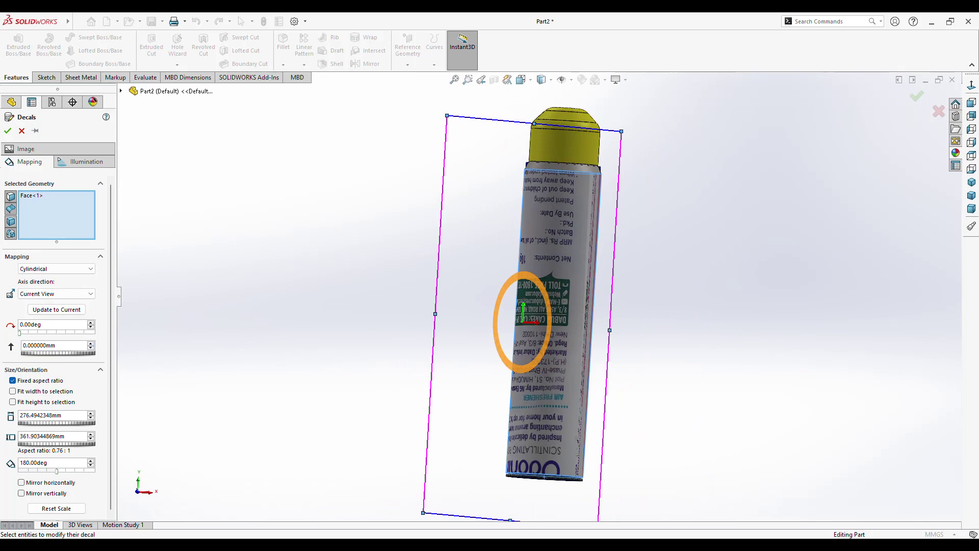
- Set the decal's vertical offset to 40, then 20 mm, mirror it vertically, and slide it to -20 mm
{"action": "type", "text": "40"}
{"action": "key", "text": "Return"}
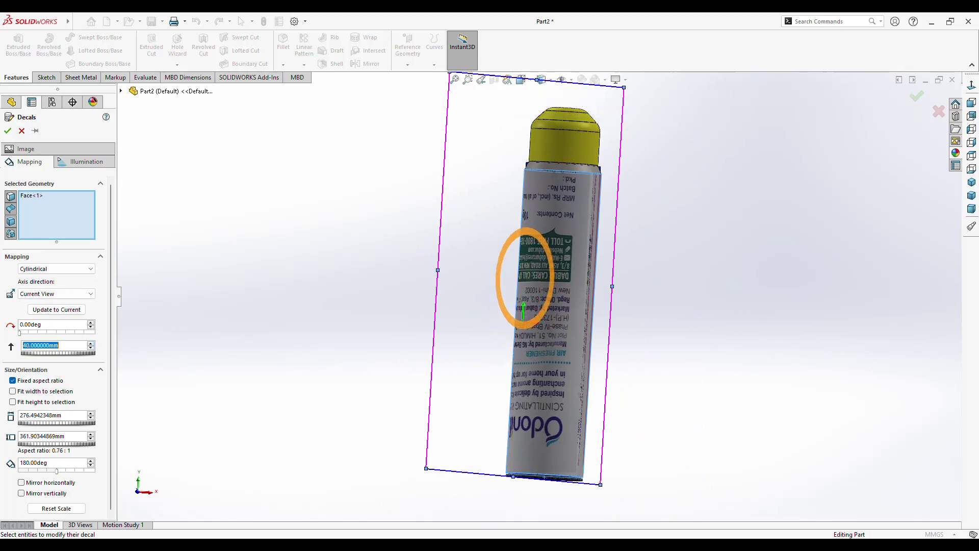
{"action": "type", "text": "20"}
{"action": "key", "text": "Return"}
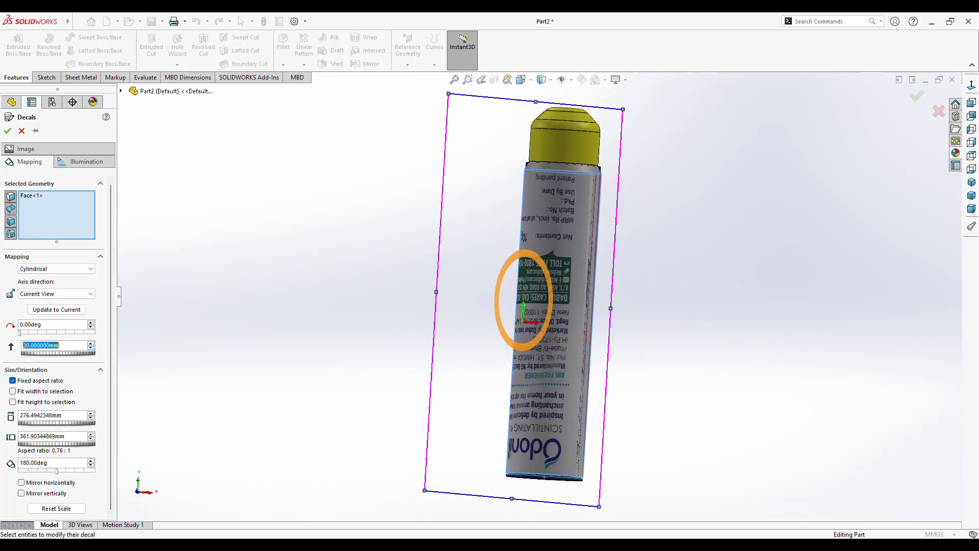
{"action": "mouse_move", "coordinate": [518, 291]}
{"action": "middle_mouse_down"}
{"action": "mouse_move", "coordinate": [531, 306]}
{"action": "mouse_move", "coordinate": [604, 285]}
{"action": "mouse_move", "coordinate": [599, 316]}
{"action": "mouse_move", "coordinate": [604, 288]}
{"action": "mouse_move", "coordinate": [594, 301]}
{"action": "mouse_move", "coordinate": [528, 300]}
{"action": "middle_mouse_up"}
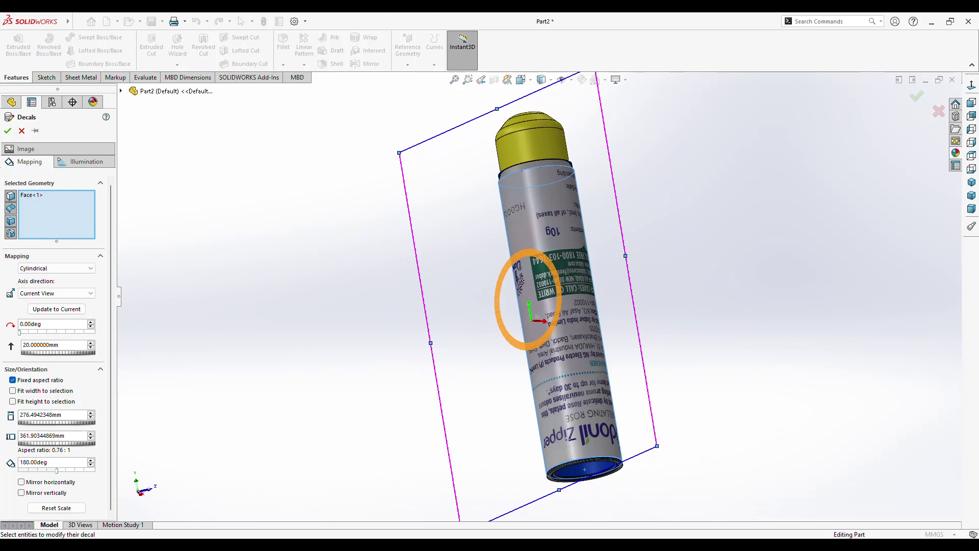
{"action": "key", "text": "alt+v"}
{"action": "mouse_move", "coordinate": [531, 302]}
{"action": "middle_mouse_down"}
{"action": "mouse_move", "coordinate": [582, 285]}
{"action": "mouse_move", "coordinate": [574, 313]}
{"action": "mouse_move", "coordinate": [520, 306]}
{"action": "mouse_move", "coordinate": [586, 328]}
{"action": "mouse_move", "coordinate": [542, 306]}
{"action": "mouse_move", "coordinate": [553, 306]}
{"action": "middle_mouse_up"}
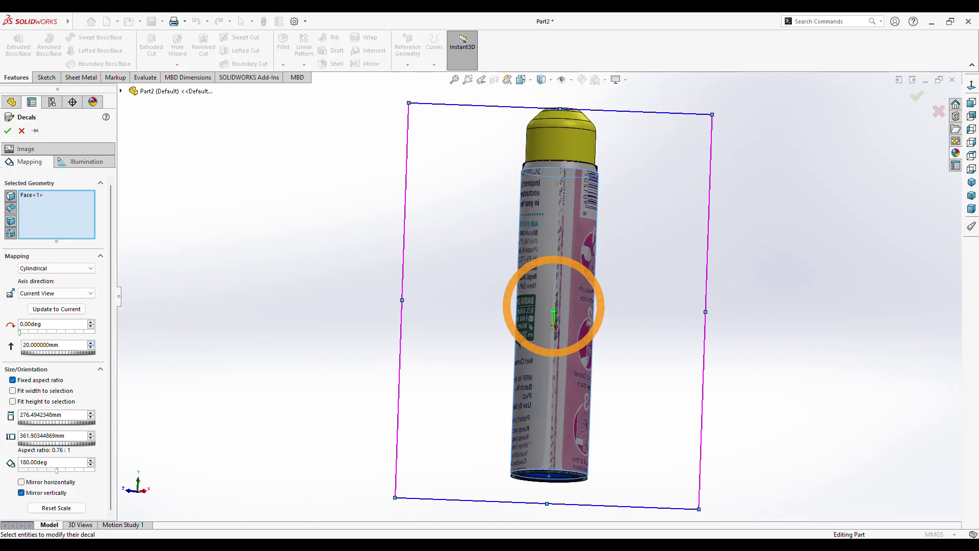
{"action": "mouse_move", "coordinate": [554, 306]}
{"action": "left_mouse_down"}
{"action": "mouse_move", "coordinate": [535, 295]}
{"action": "mouse_move", "coordinate": [553, 347]}
{"action": "left_mouse_up"}
{"action": "middle_click_drag", "start_coordinate": [554, 347], "coordinate": [530, 350]}
- Check the back, left and front views and raise the decal to a -10 mm offset
{"action": "key", "text": "ctrl+2"}
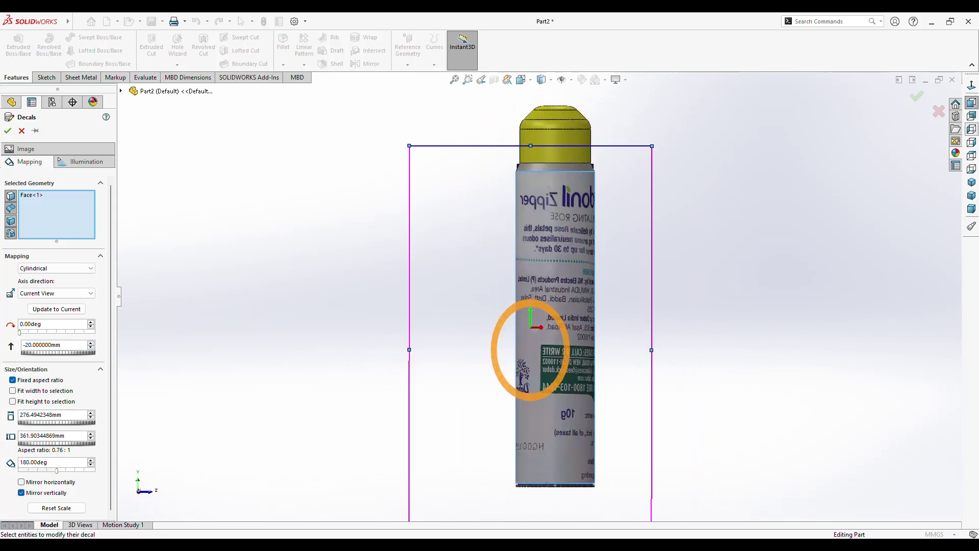
{"action": "key", "text": "ctrl+3"}
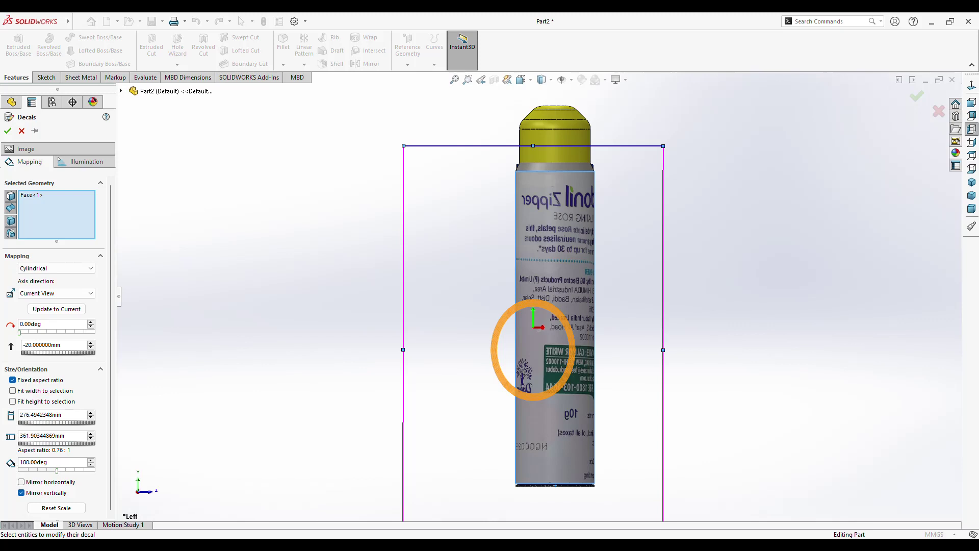
{"action": "key", "text": "ctrl+1"}
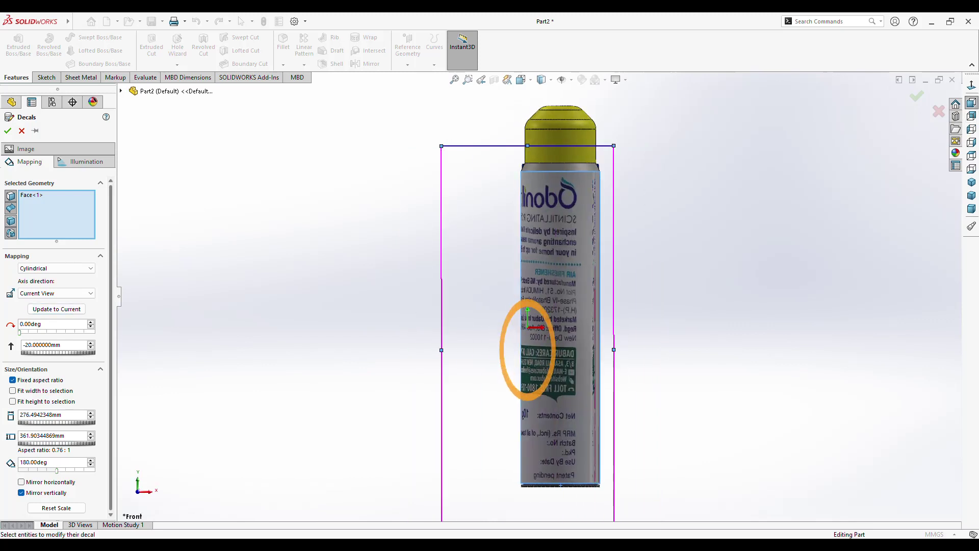
{"action": "mouse_move", "coordinate": [528, 350]}
{"action": "left_mouse_down"}
{"action": "mouse_move", "coordinate": [527, 316]}
{"action": "mouse_move", "coordinate": [528, 350]}
{"action": "left_mouse_up"}
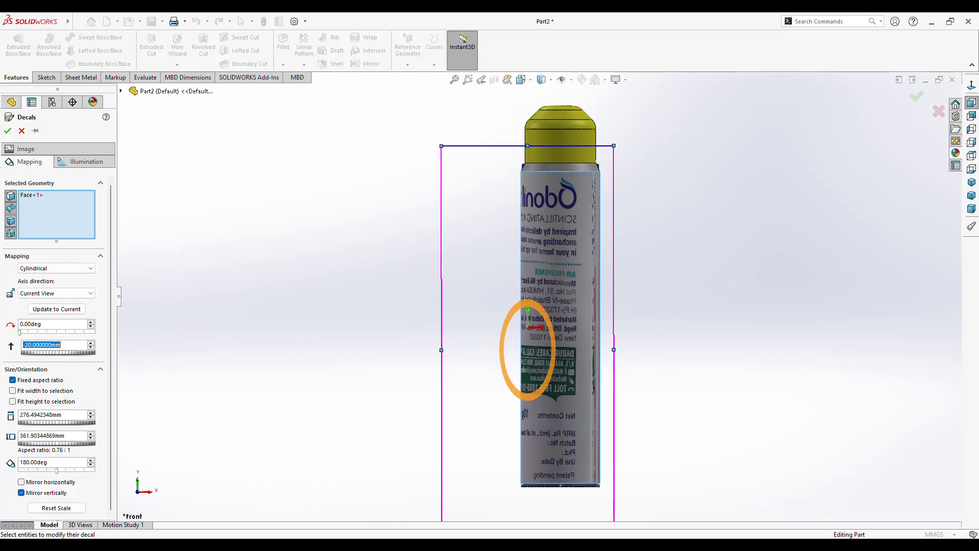
{"action": "scroll", "coordinate": [528, 350], "scroll_direction": "down", "scroll_amount": 1}
{"action": "scroll", "coordinate": [528, 350], "scroll_direction": "down", "scroll_amount": 2}
{"action": "scroll", "coordinate": [528, 350], "scroll_direction": "down", "scroll_amount": 1}
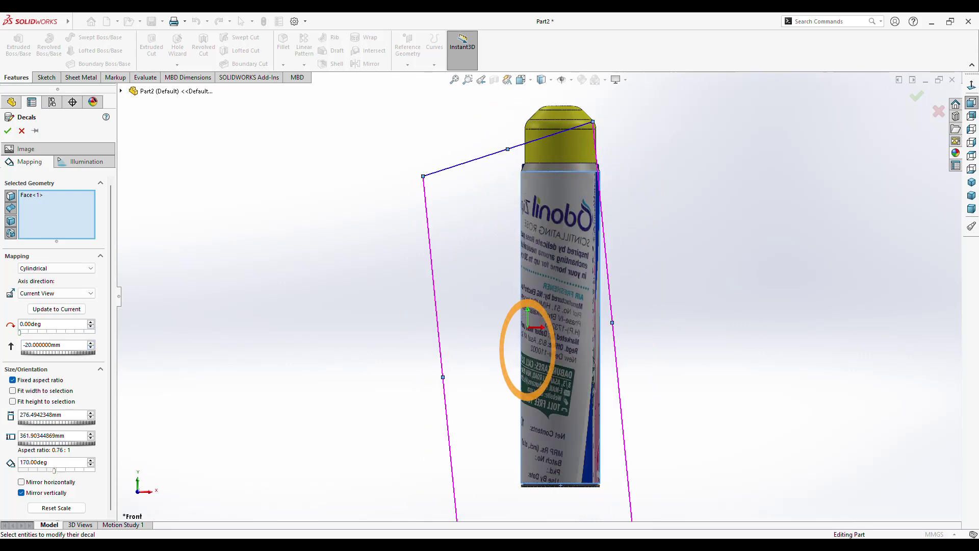
{"action": "scroll", "coordinate": [528, 350], "scroll_direction": "down", "scroll_amount": 1}
{"action": "scroll", "coordinate": [528, 350], "scroll_direction": "up", "scroll_amount": 2}
{"action": "scroll", "coordinate": [528, 350], "scroll_direction": "up", "scroll_amount": 2}
{"action": "scroll", "coordinate": [528, 350], "scroll_direction": "up", "scroll_amount": 2}
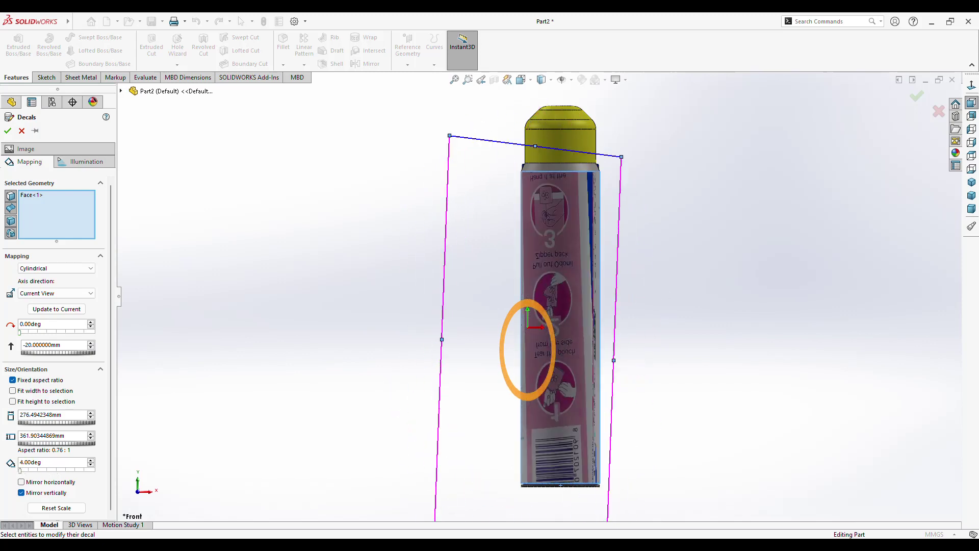
{"action": "scroll", "coordinate": [528, 350], "scroll_direction": "up", "scroll_amount": 2}
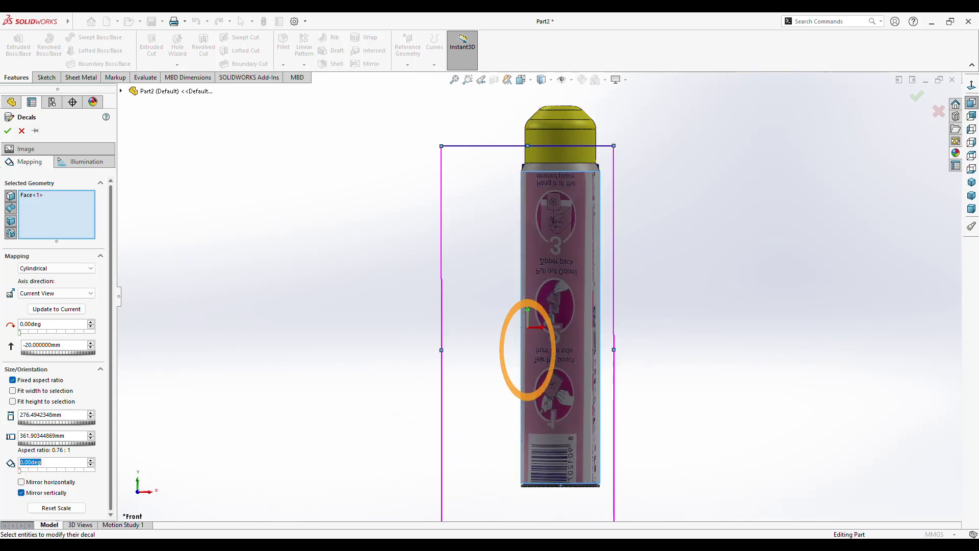
{"action": "mouse_move", "coordinate": [528, 350]}
{"action": "middle_mouse_down"}
{"action": "mouse_move", "coordinate": [566, 350]}
{"action": "mouse_move", "coordinate": [540, 351]}
{"action": "middle_mouse_up"}
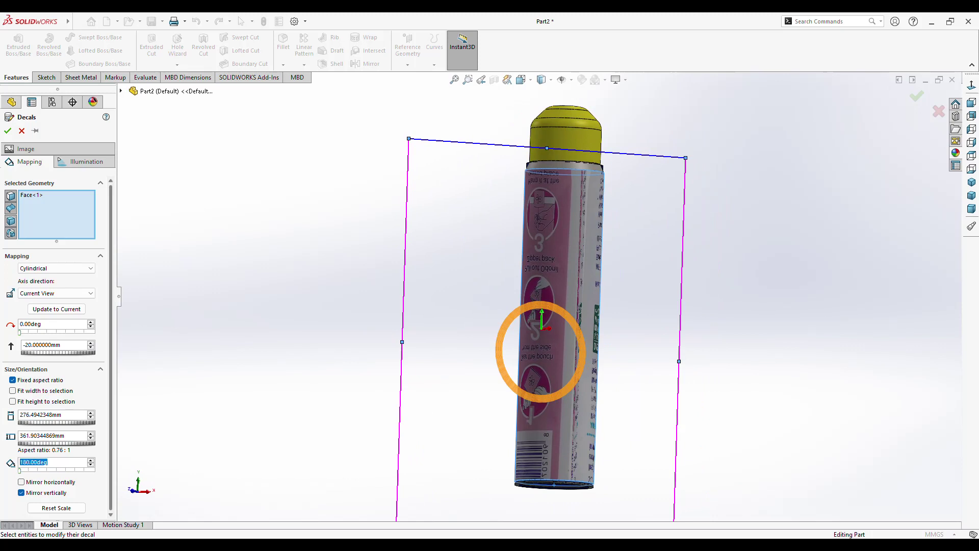
- Apply a 180° decal rotation and change the mapping from Cylindrical to Label
{"action": "key", "text": "Return"}
{"action": "mouse_move", "coordinate": [542, 351]}
{"action": "middle_mouse_down"}
{"action": "mouse_move", "coordinate": [592, 350]}
{"action": "mouse_move", "coordinate": [525, 351]}
{"action": "mouse_move", "coordinate": [575, 350]}
{"action": "middle_mouse_up"}
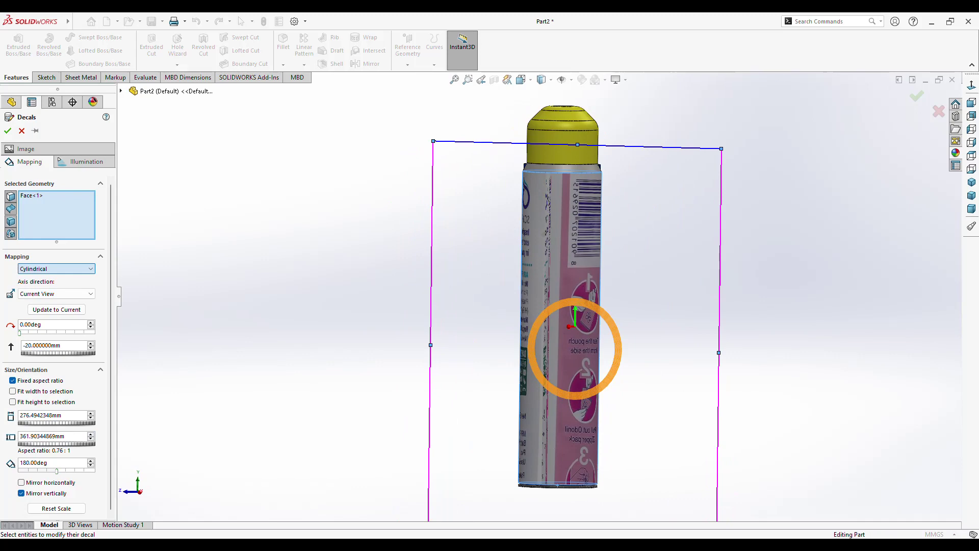
{"action": "key", "text": "Up"}
{"action": "mouse_move", "coordinate": [521, 327]}
{"action": "middle_mouse_down"}
{"action": "mouse_move", "coordinate": [573, 323]}
{"action": "mouse_move", "coordinate": [591, 350]}
{"action": "mouse_move", "coordinate": [551, 323]}
{"action": "mouse_move", "coordinate": [521, 326]}
{"action": "mouse_move", "coordinate": [590, 317]}
{"action": "mouse_move", "coordinate": [594, 327]}
{"action": "middle_mouse_up"}
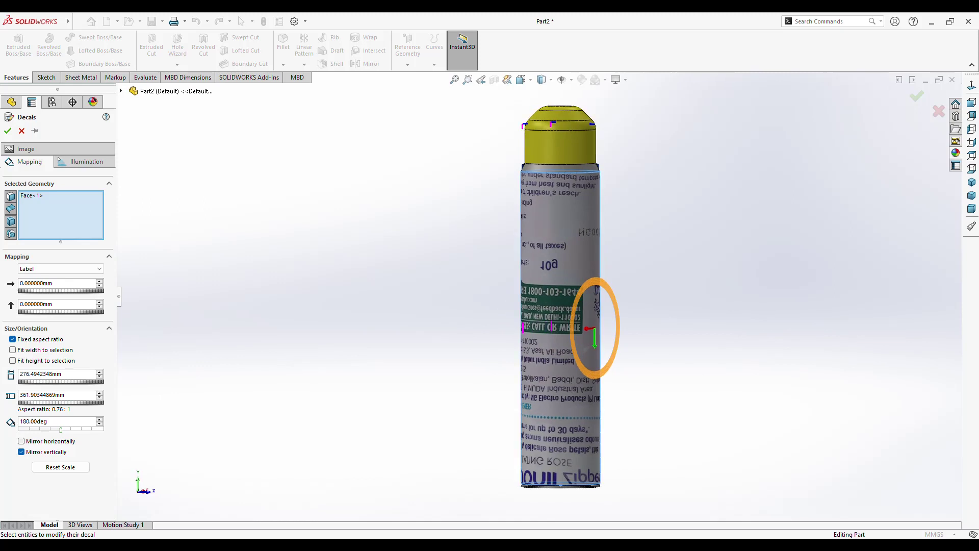
- Spin the decal around the tube and settle its rotation back near 180°
{"action": "mouse_move", "coordinate": [594, 327]}
{"action": "left_mouse_down"}
{"action": "mouse_move", "coordinate": [591, 318]}
{"action": "mouse_move", "coordinate": [594, 328]}
{"action": "left_mouse_up"}
{"action": "middle_click_drag", "start_coordinate": [594, 328], "coordinate": [595, 329]}
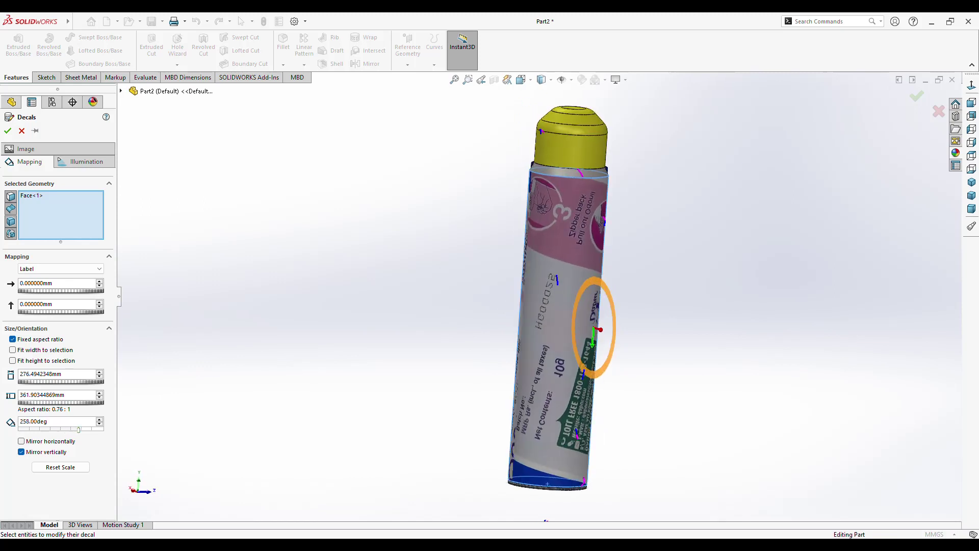
{"action": "left_click", "coordinate": [595, 329]}
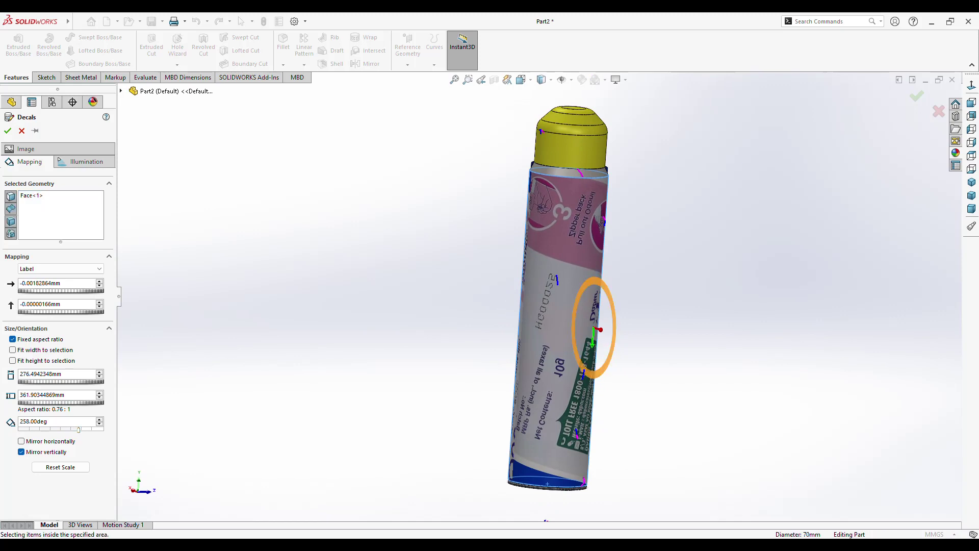
{"action": "left_click_drag", "start_coordinate": [594, 285], "coordinate": [591, 352]}
{"action": "left_click_drag", "start_coordinate": [594, 328], "coordinate": [594, 327]}
{"action": "type", "text": "180"}
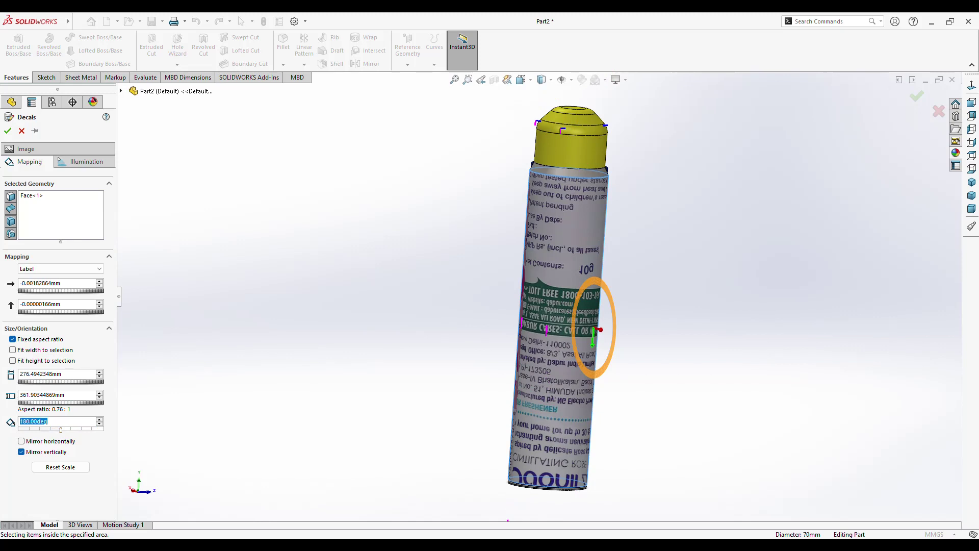
- Reduce the decal width to 321.90 mm, unmirror it, and apply it, checking the right view
{"action": "key", "text": "shift+Tab"}
{"action": "key", "text": "Down"}
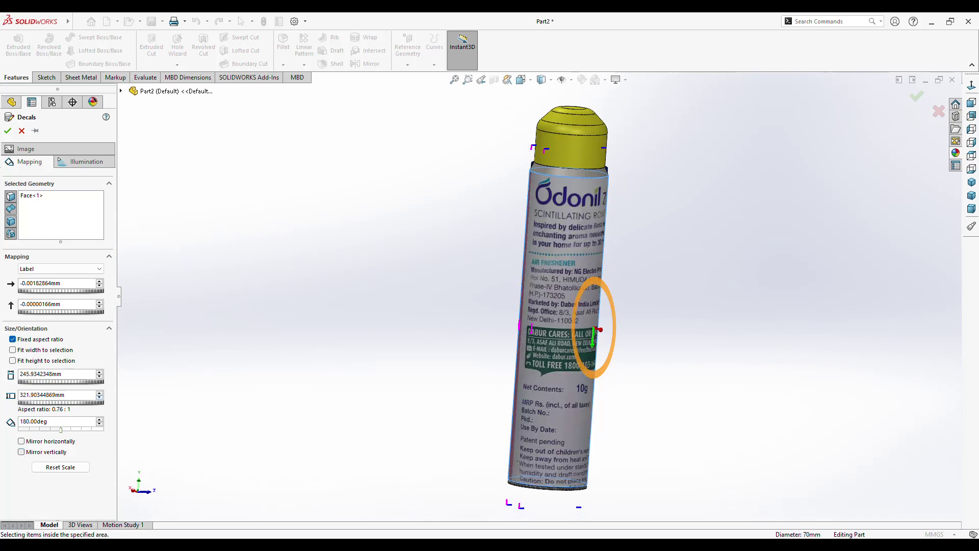
{"action": "mouse_move", "coordinate": [594, 329]}
{"action": "middle_mouse_down"}
{"action": "mouse_move", "coordinate": [592, 317]}
{"action": "mouse_move", "coordinate": [525, 324]}
{"action": "mouse_move", "coordinate": [594, 327]}
{"action": "mouse_move", "coordinate": [525, 326]}
{"action": "mouse_move", "coordinate": [586, 339]}
{"action": "mouse_move", "coordinate": [524, 325]}
{"action": "mouse_move", "coordinate": [587, 326]}
{"action": "middle_mouse_up"}
{"action": "key", "text": "Return"}
{"action": "key", "text": "ctrl+4"}
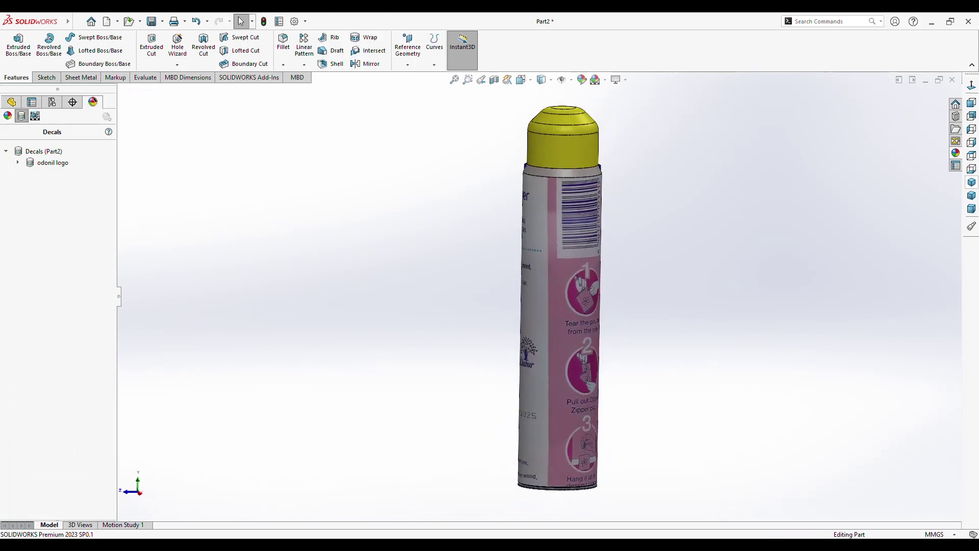
- View the tube isometrically and enable Perspective and a floor shadow
{"action": "key", "text": "ctrl+7"}
{"action": "middle_click_drag", "start_coordinate": [536, 306], "coordinate": [571, 286]}
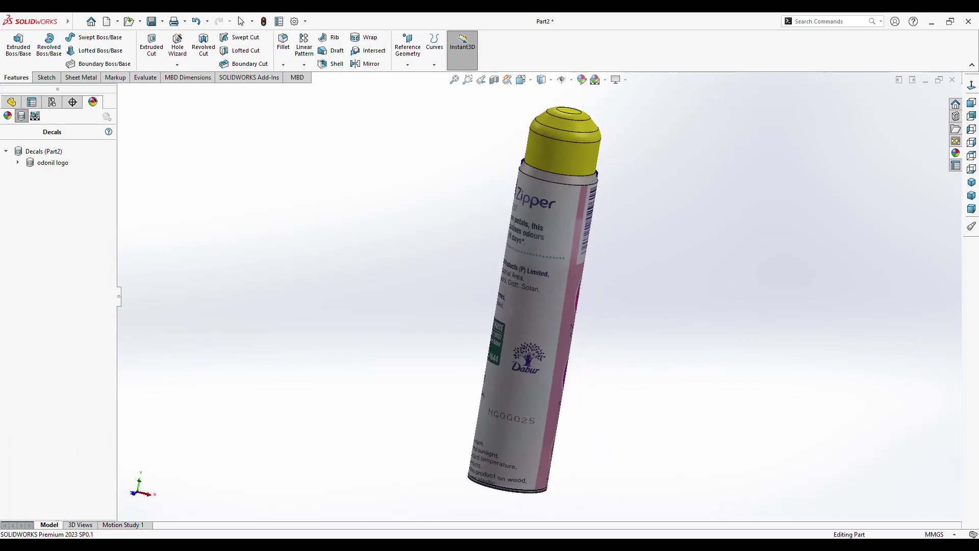
{"action": "key", "text": "ctrl+1"}
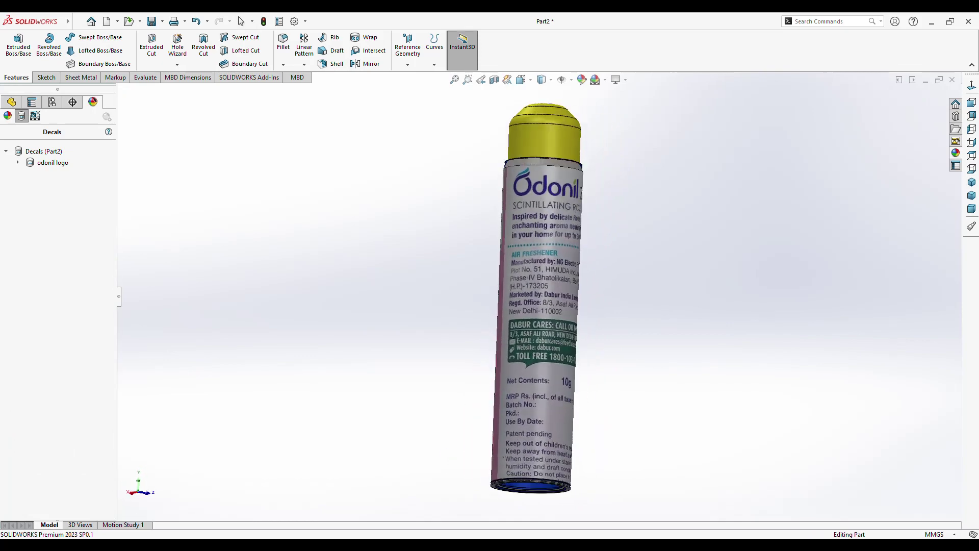
{"action": "key", "text": "ctrl+7"}
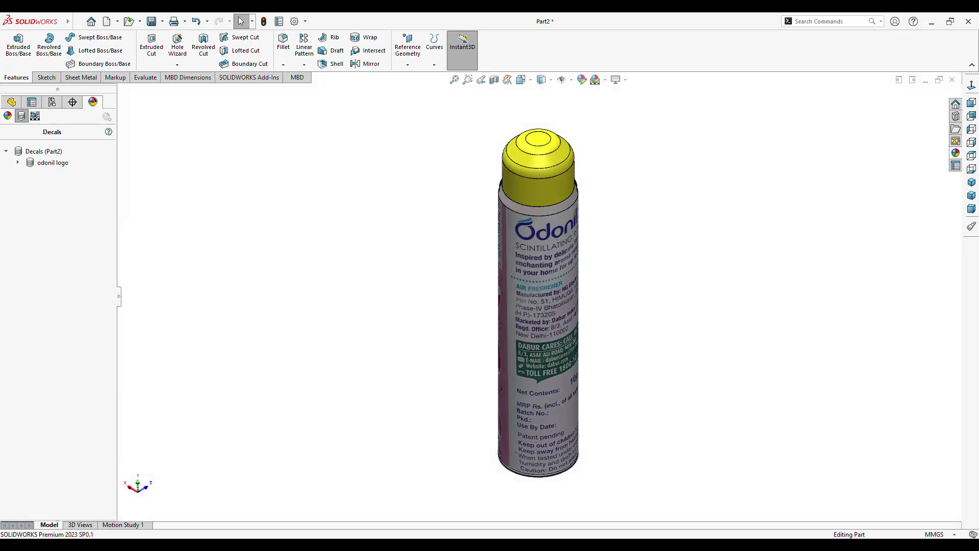
{"action": "left_click", "coordinate": [616, 79]}
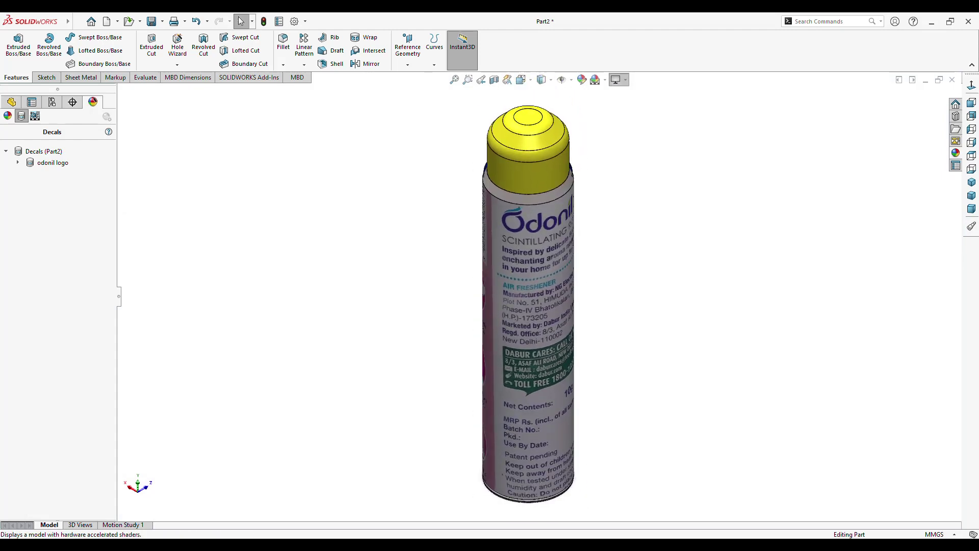
{"action": "left_click", "coordinate": [616, 79]}
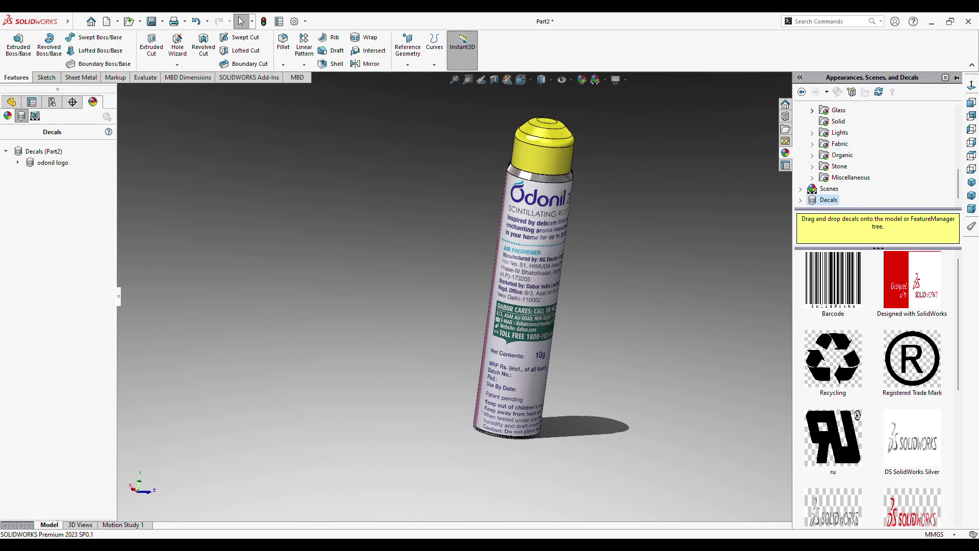
- Browse the high, medium and low gloss plastics and give the cap green high gloss plastic
{"action": "scroll", "coordinate": [878, 153], "scroll_direction": "up", "scroll_amount": 5}
{"action": "scroll", "coordinate": [877, 153], "scroll_direction": "up", "scroll_amount": 2}
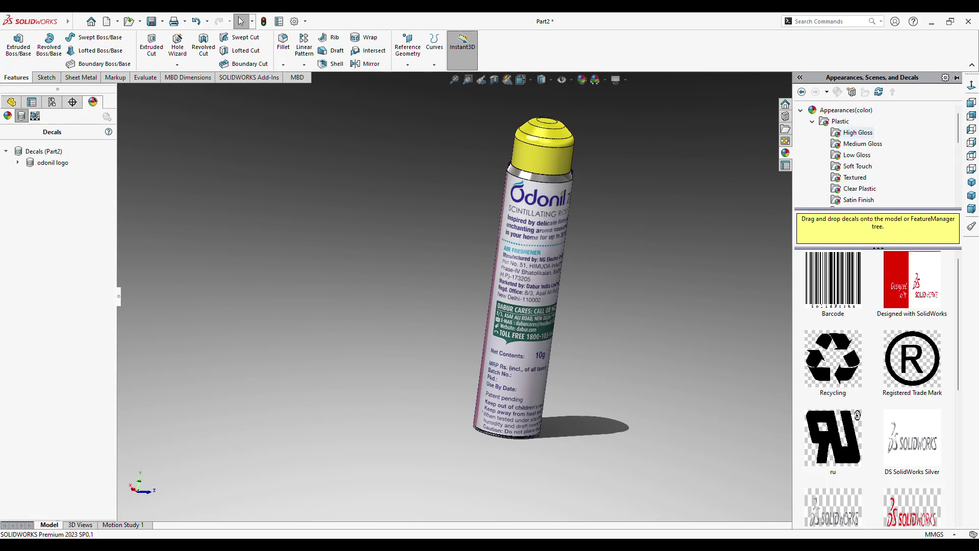
{"action": "scroll", "coordinate": [877, 388], "scroll_direction": "down", "scroll_amount": 1}
{"action": "scroll", "coordinate": [877, 388], "scroll_direction": "down", "scroll_amount": 2}
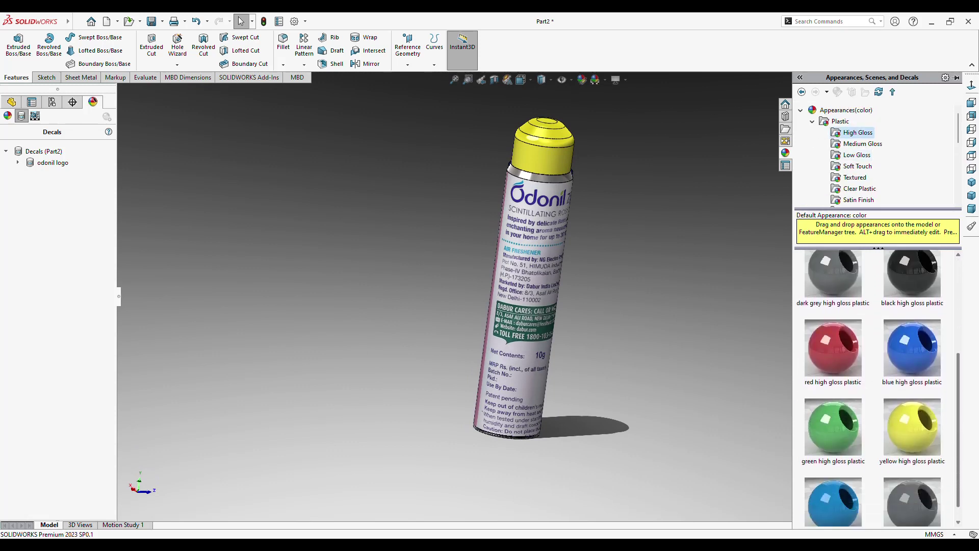
{"action": "scroll", "coordinate": [878, 388], "scroll_direction": "down", "scroll_amount": 1}
{"action": "left_click", "coordinate": [834, 408]}
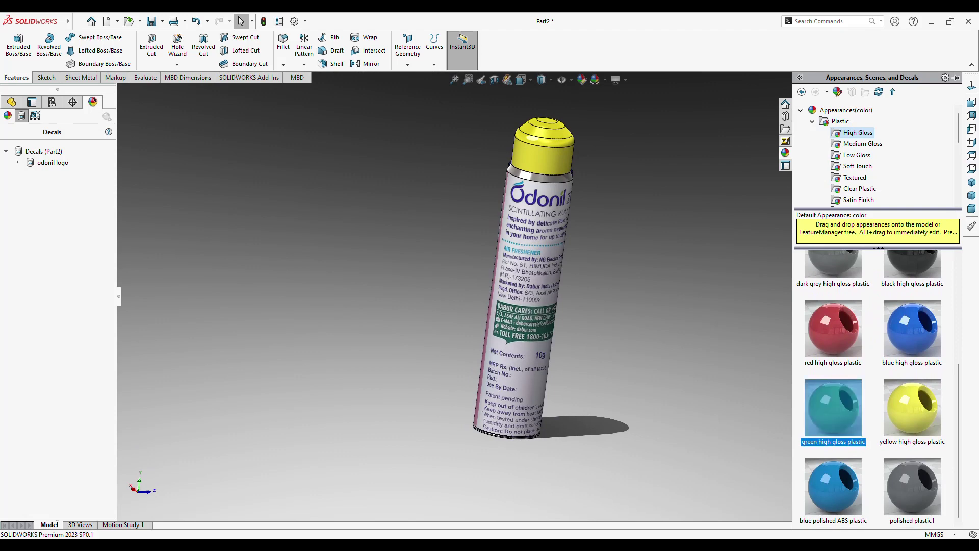
{"action": "left_click", "coordinate": [863, 143]}
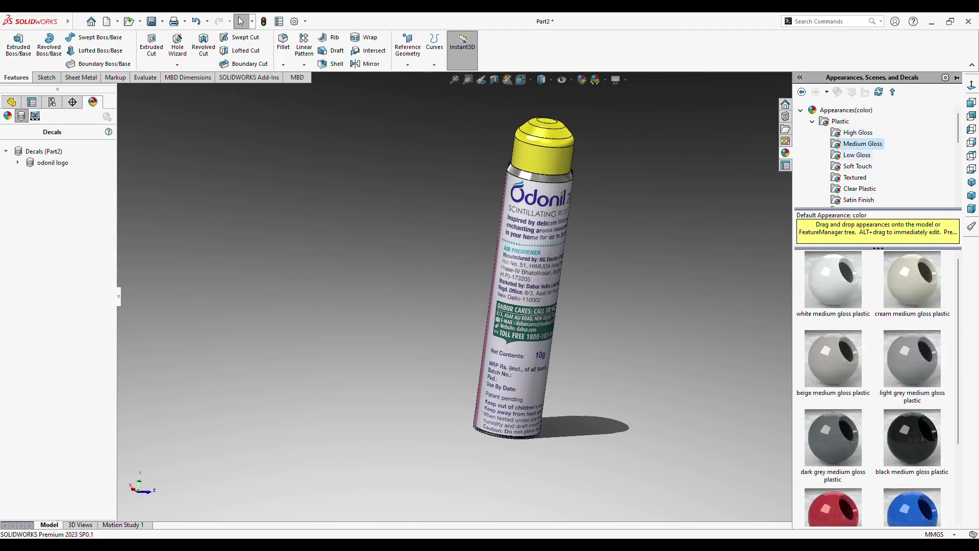
{"action": "left_click", "coordinate": [857, 155]}
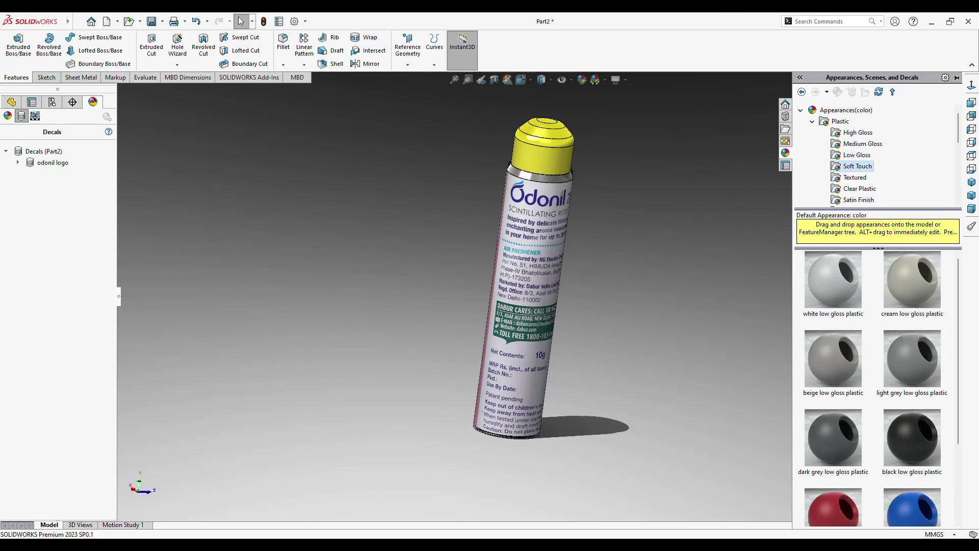
{"action": "scroll", "coordinate": [877, 388], "scroll_direction": "down", "scroll_amount": 3}
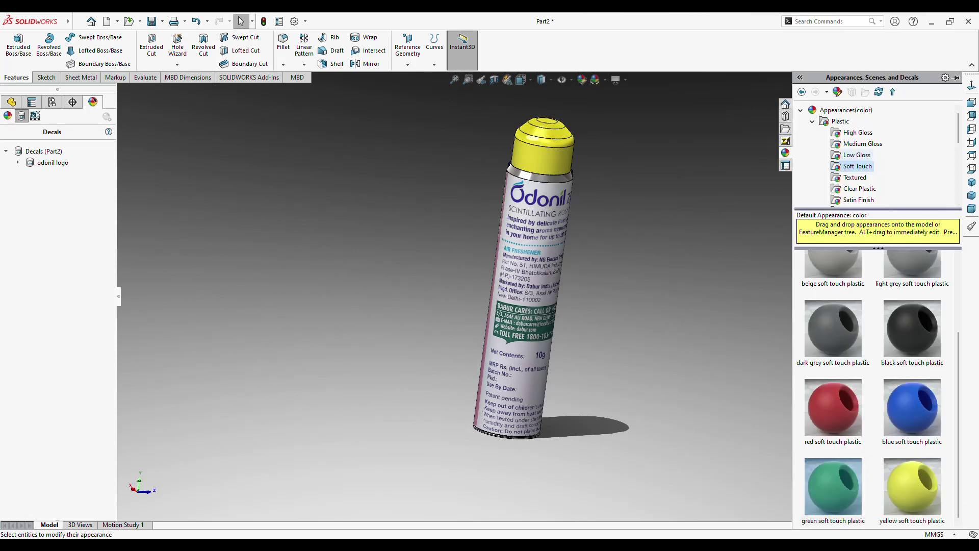
{"action": "key", "text": "Up"}
{"action": "key", "text": "Up"}
{"action": "key", "text": "Up"}
{"action": "scroll", "coordinate": [877, 387], "scroll_direction": "down", "scroll_amount": 3}
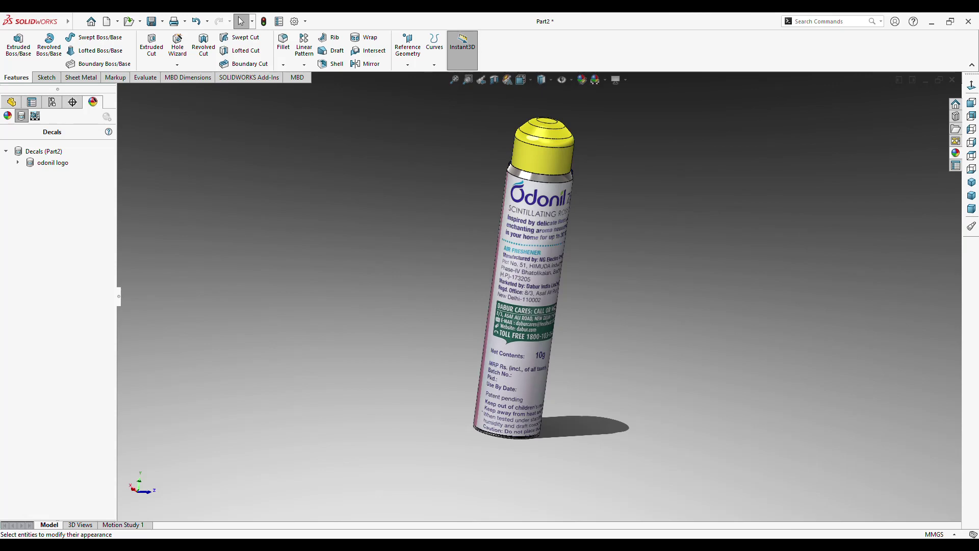
{"action": "key", "text": "ctrl+z"}
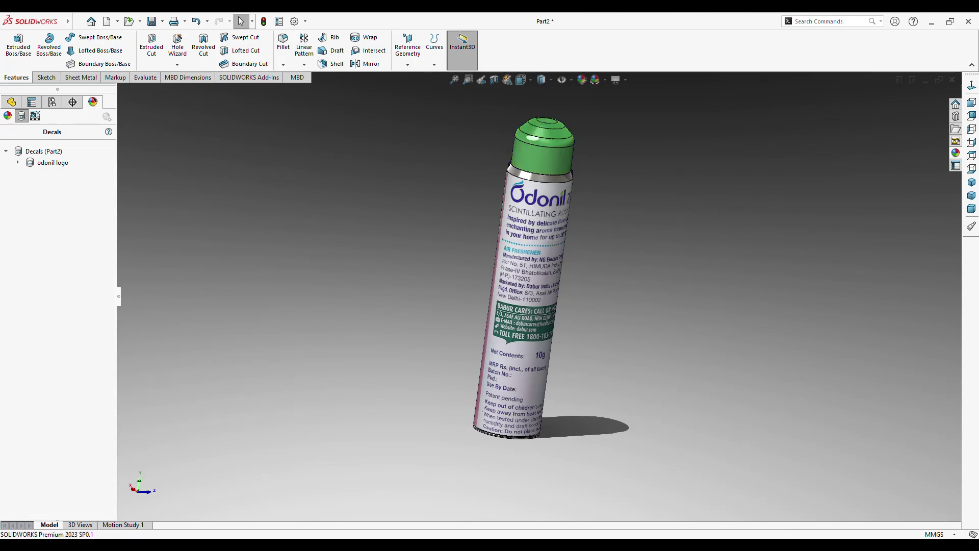
{"action": "key", "text": "Right"}
{"action": "key", "text": "Right"}
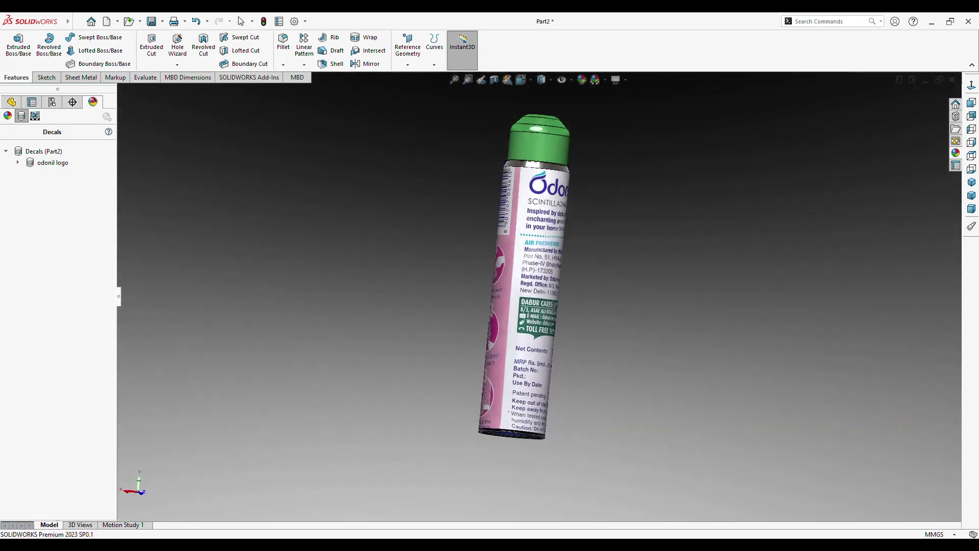
{"action": "key", "text": "Right"}
{"action": "key", "text": "Up"}
{"action": "key", "text": "Left"}
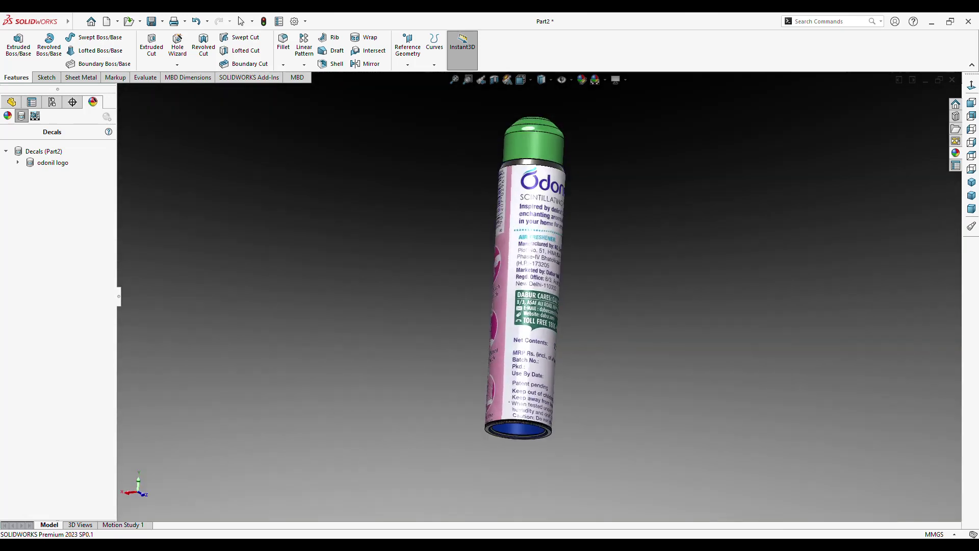
{"action": "key", "text": "Down"}
{"action": "key", "text": "Down"}
{"action": "key", "text": "Down"}
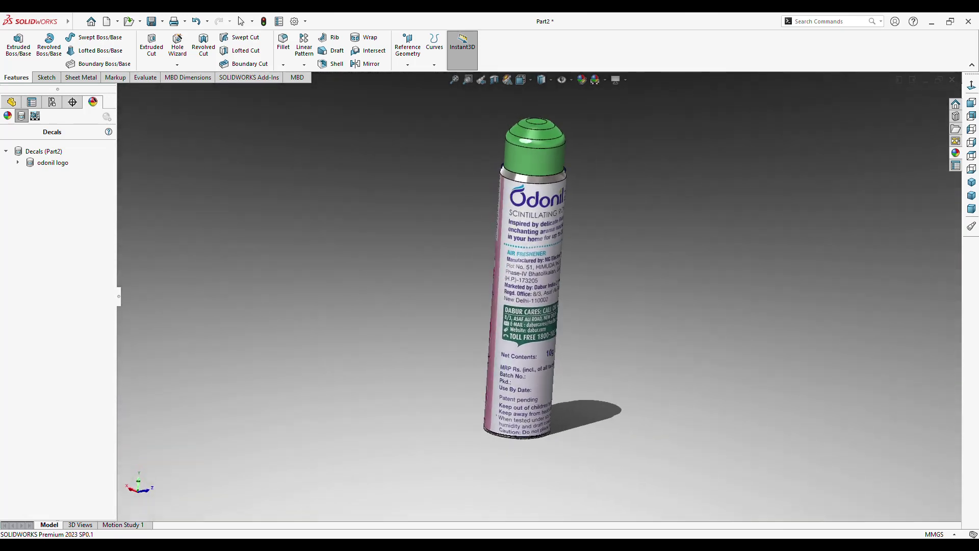
{"action": "key", "text": "Left"}
{"action": "key", "text": "Left"}
{"action": "key", "text": "Up"}
{"action": "key", "text": "Down"}
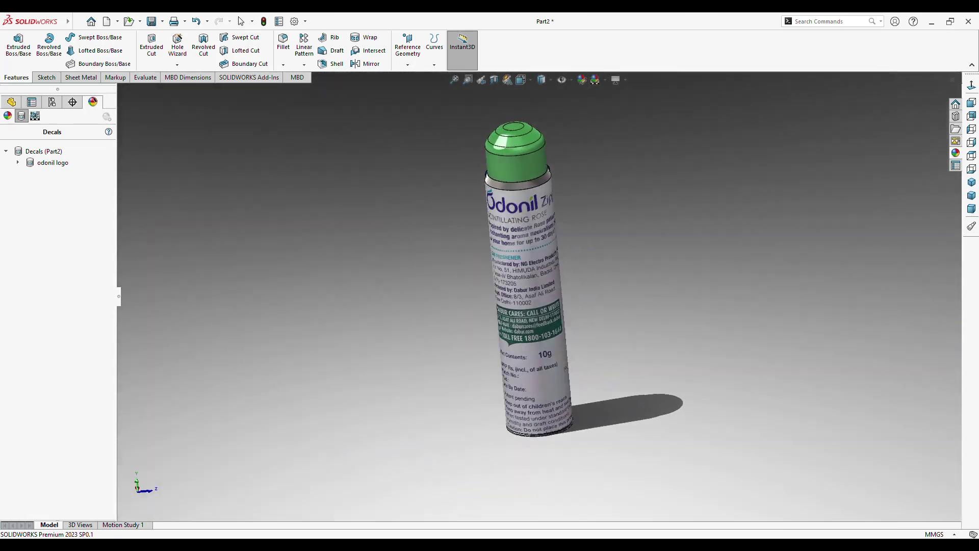